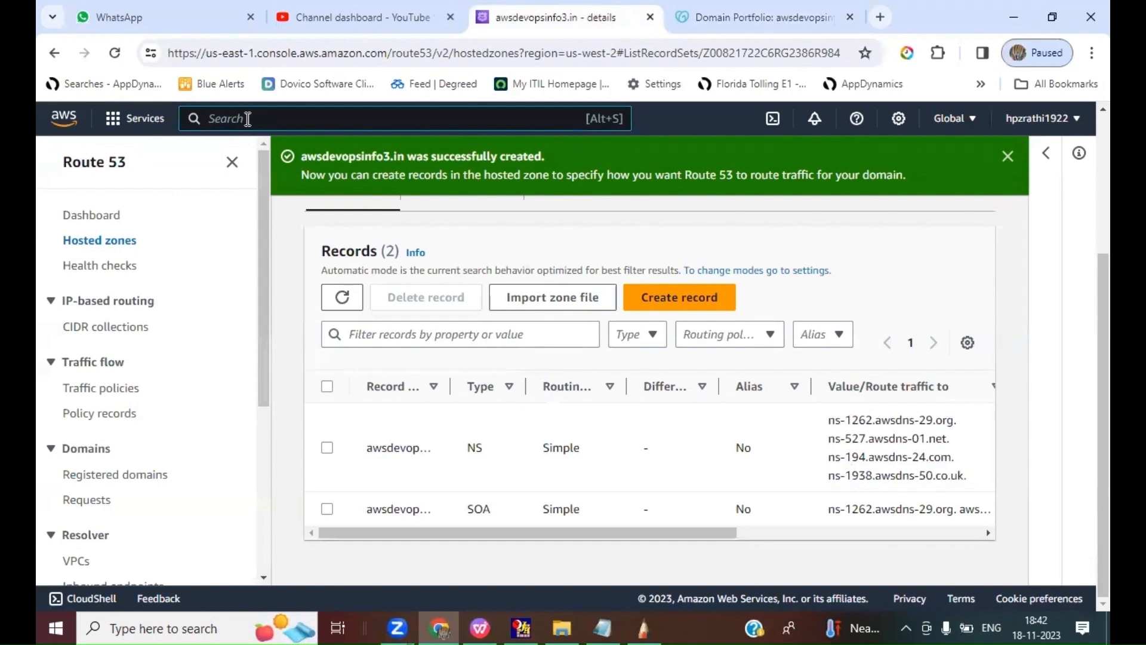
Step: Open the EC2 service and start a new instance launch from the list of running instances in Oregon
type("EC2")
left_click(449, 280)
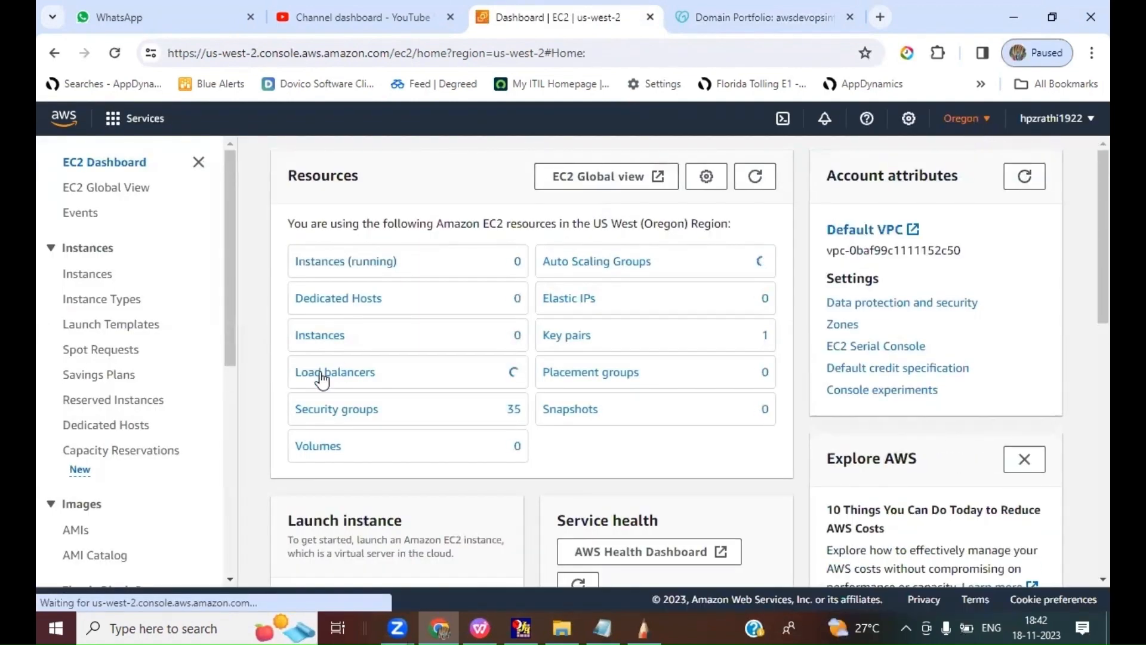
left_click(347, 267)
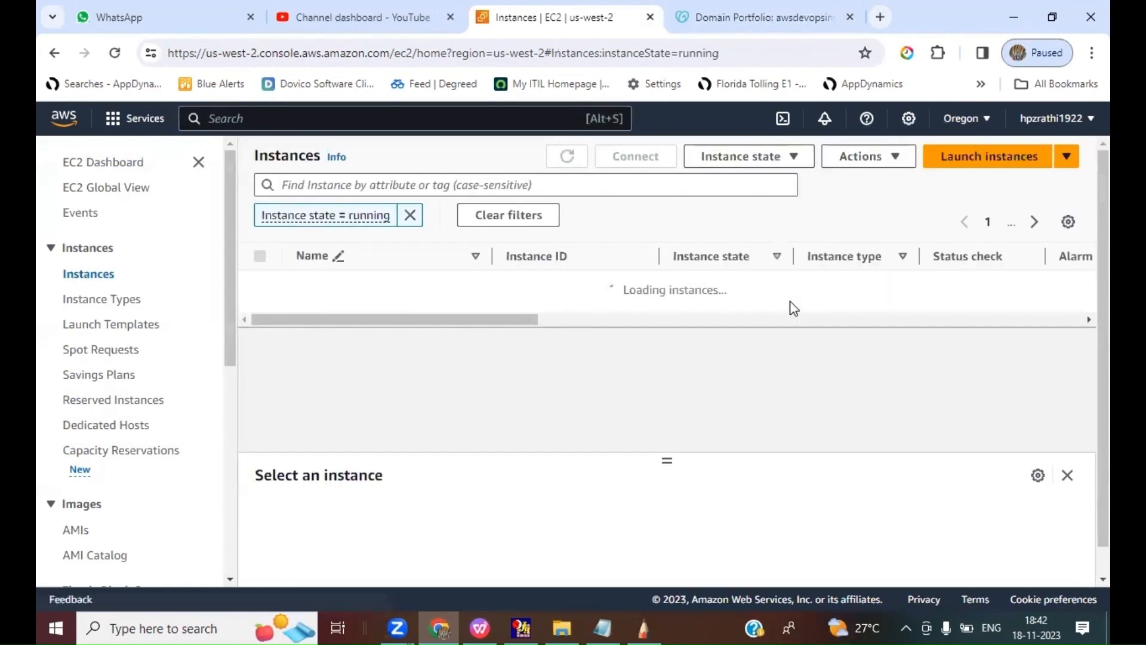
left_click(1015, 155)
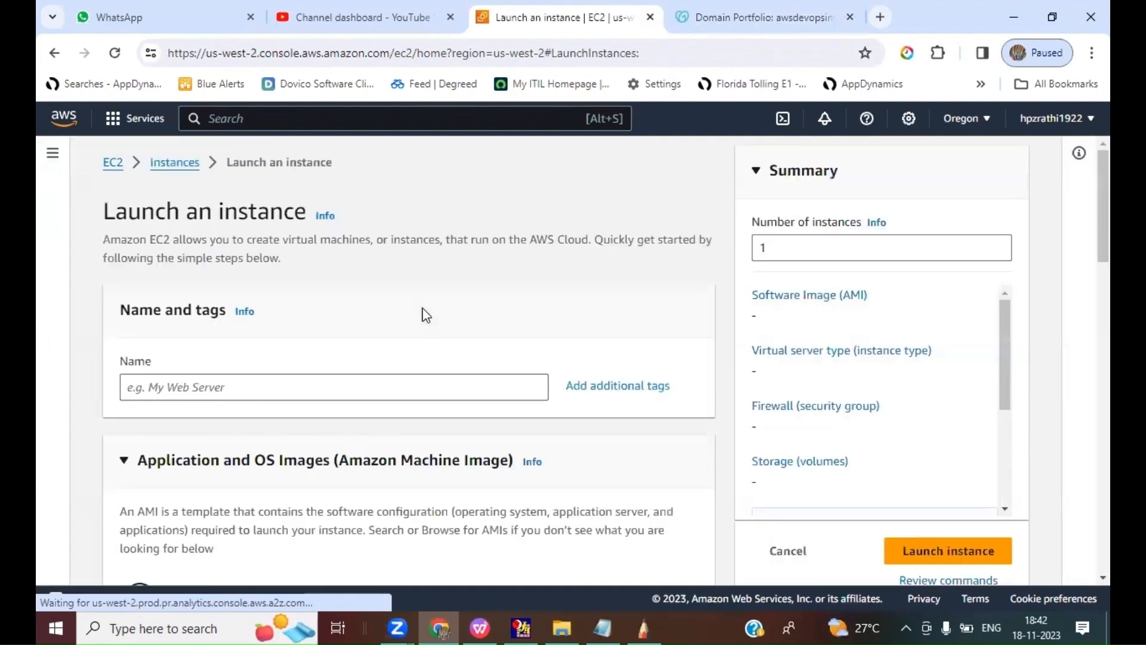
Step: Name the new instance "Primary WEB" and choose the Amazon Linux 2 AMI (HVM) - Kernel 5.10, SSD Volume Type image
left_click(181, 390)
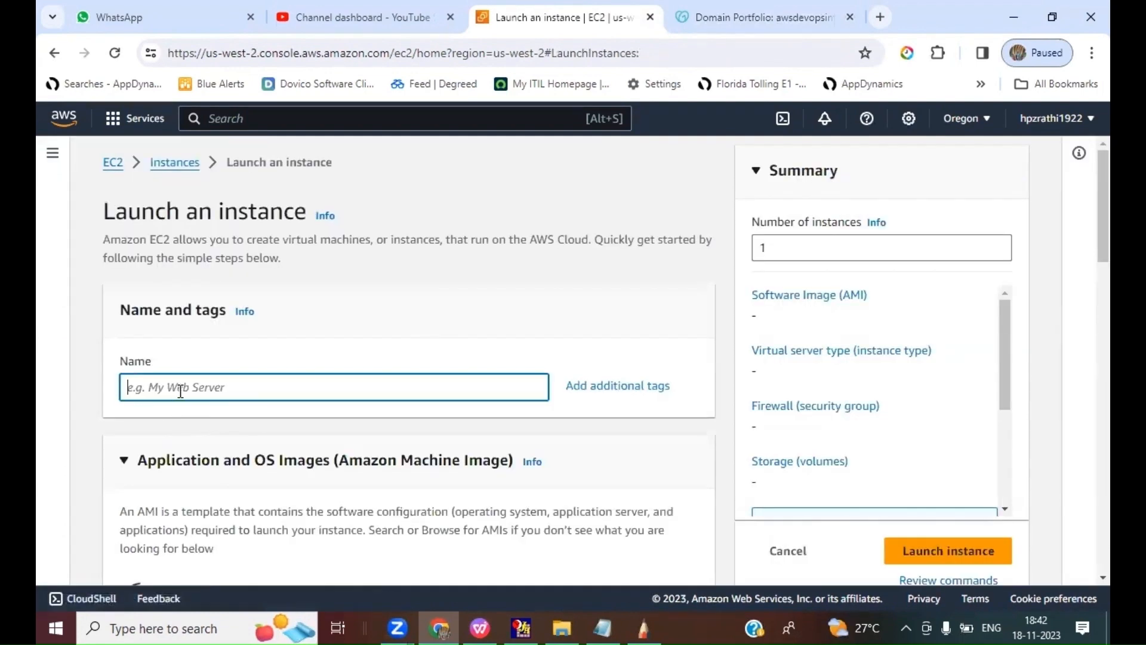
type("Primary W")
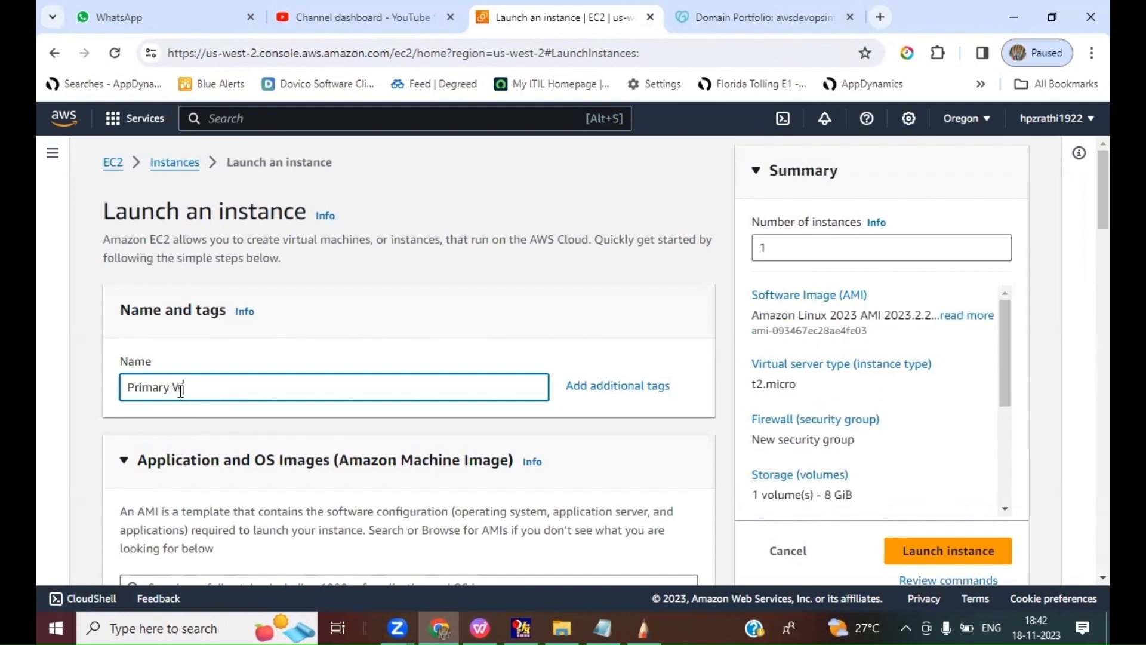
type("EB")
scroll(388, 280, "down", 5)
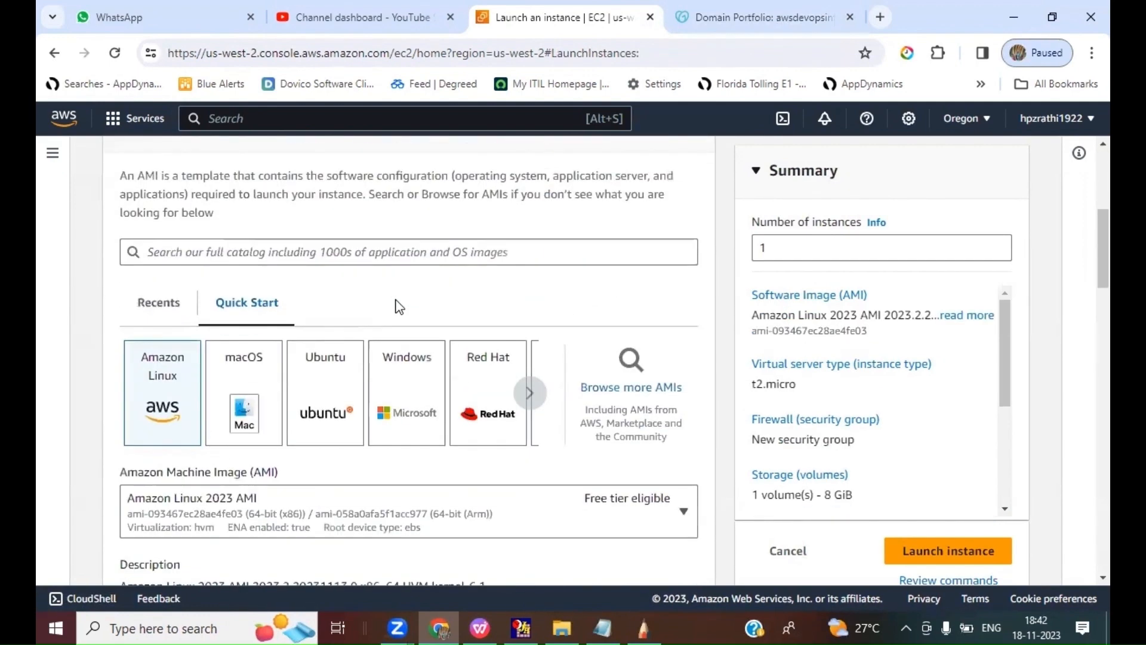
left_click(256, 526)
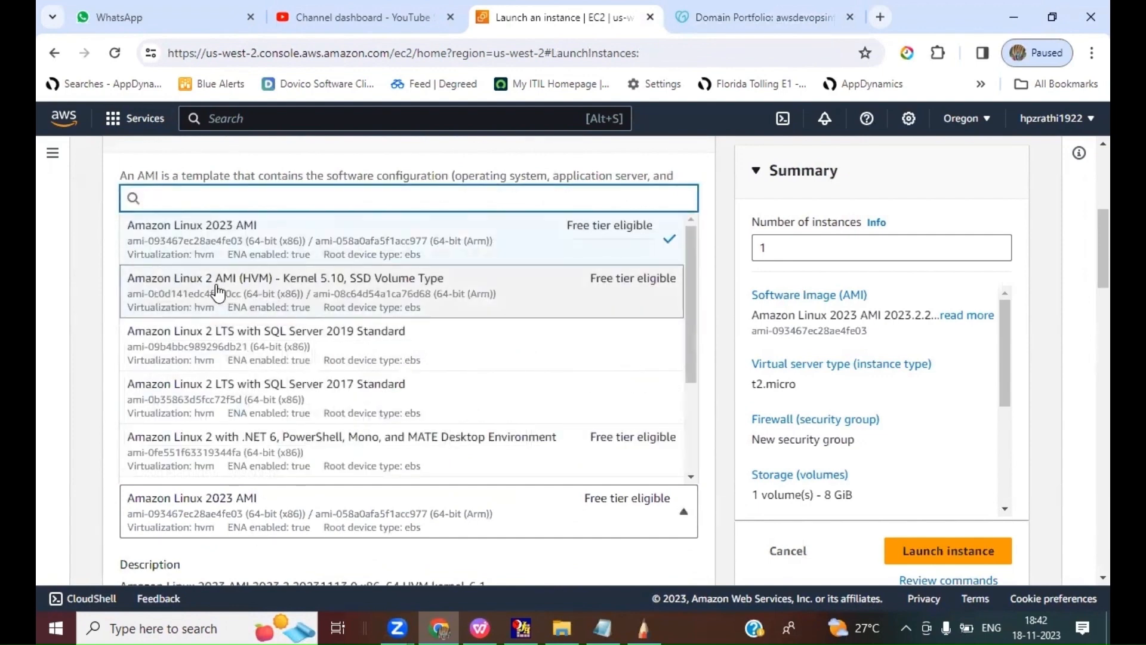
key("Return")
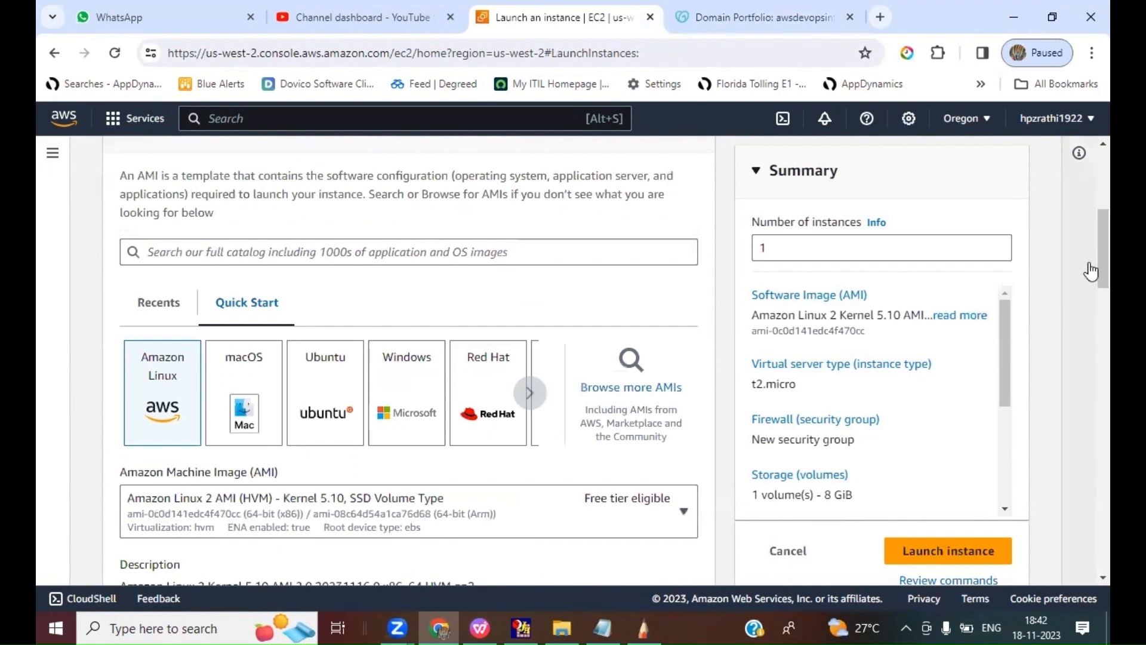
Step: Select the existing key pair for logging in to the Primary WEB instance
scroll(1090, 273, "down", 3)
scroll(1091, 273, "down", 8)
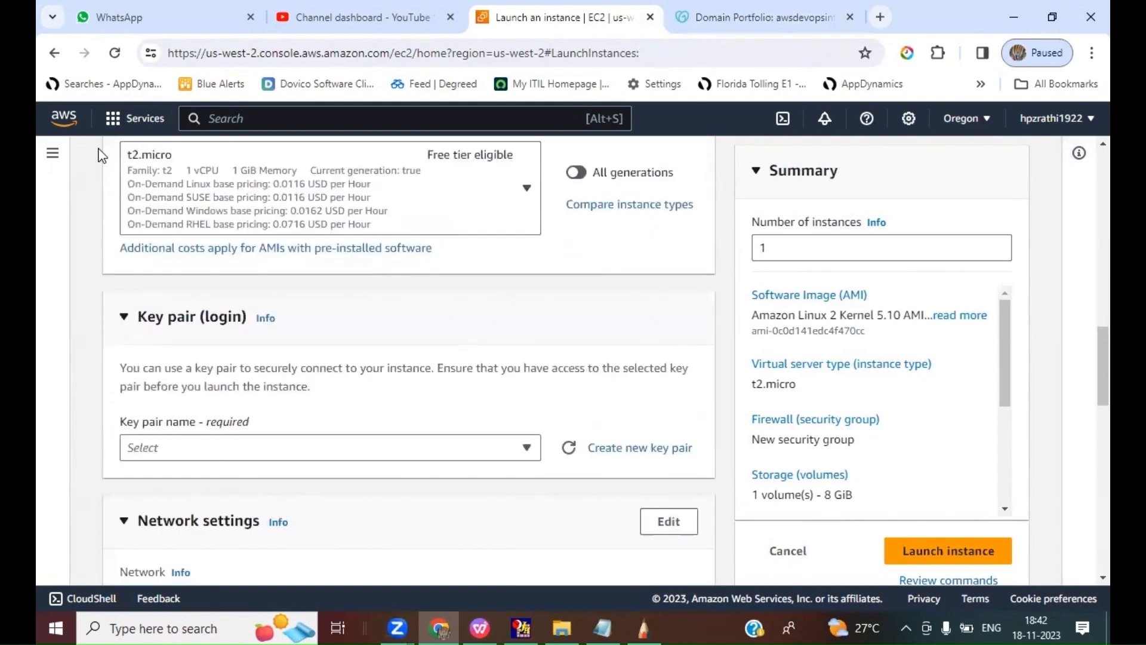
left_click(216, 456)
left_click(183, 412)
Step: In the new security group, restrict SSH traffic to My IP and allow HTTP traffic from the internet
scroll(585, 391, "down", 4)
scroll(589, 395, "down", 5)
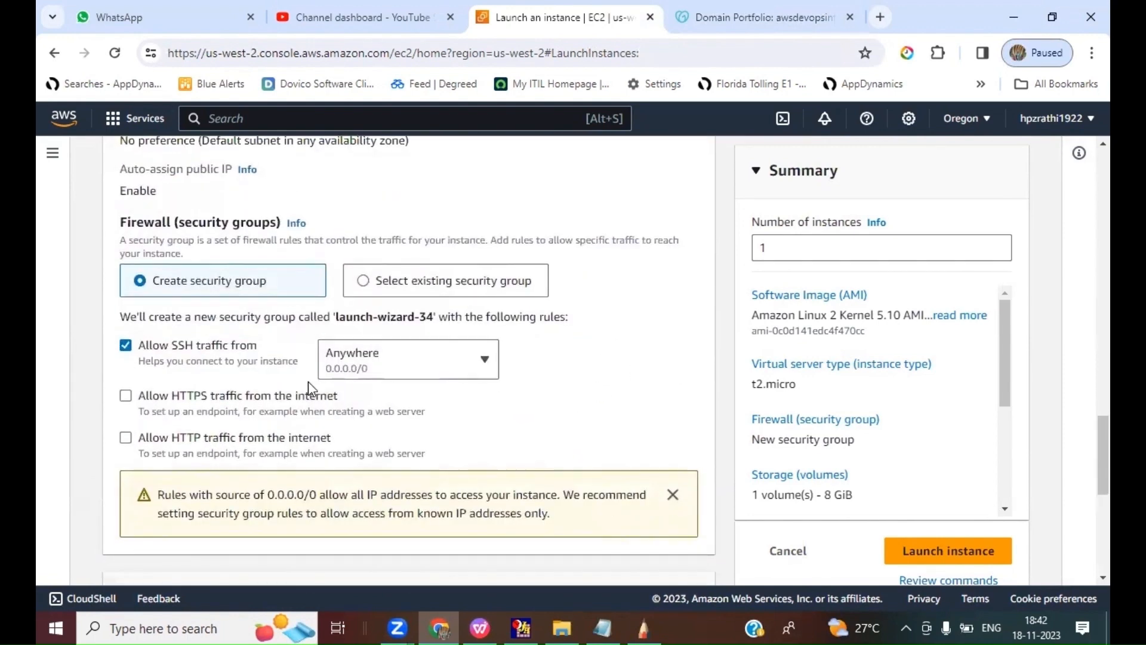
left_click(364, 366)
left_click(356, 462)
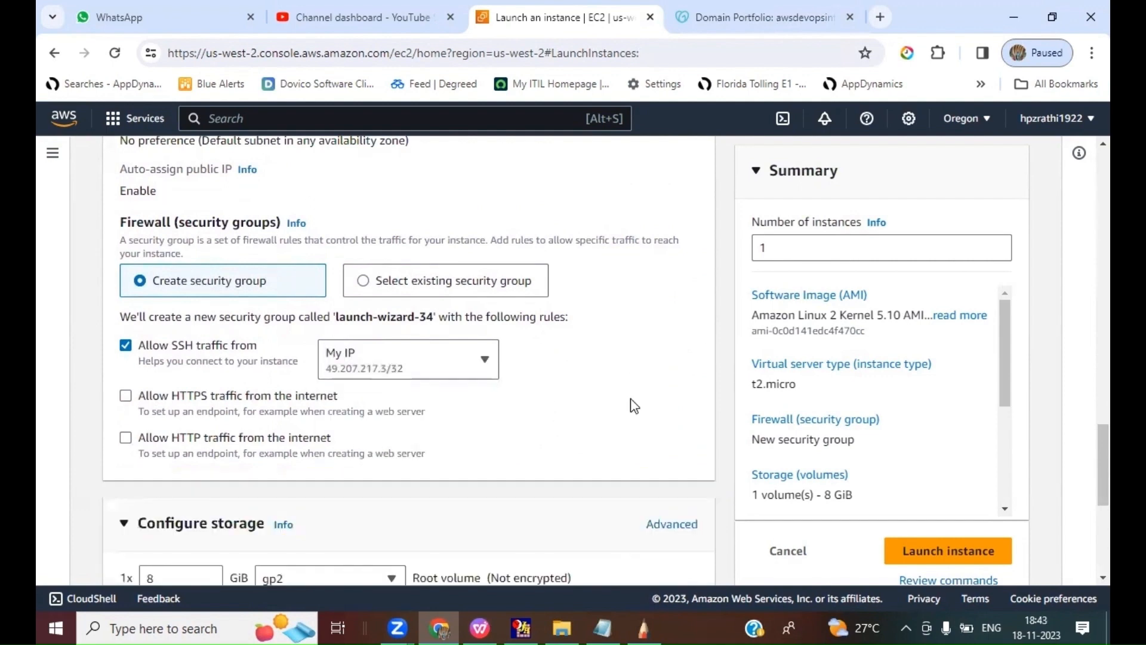
left_click(125, 438)
Step: Launch the Primary WEB instance, keeping the default 8 GiB gp2 root volume
scroll(639, 409, "down", 3)
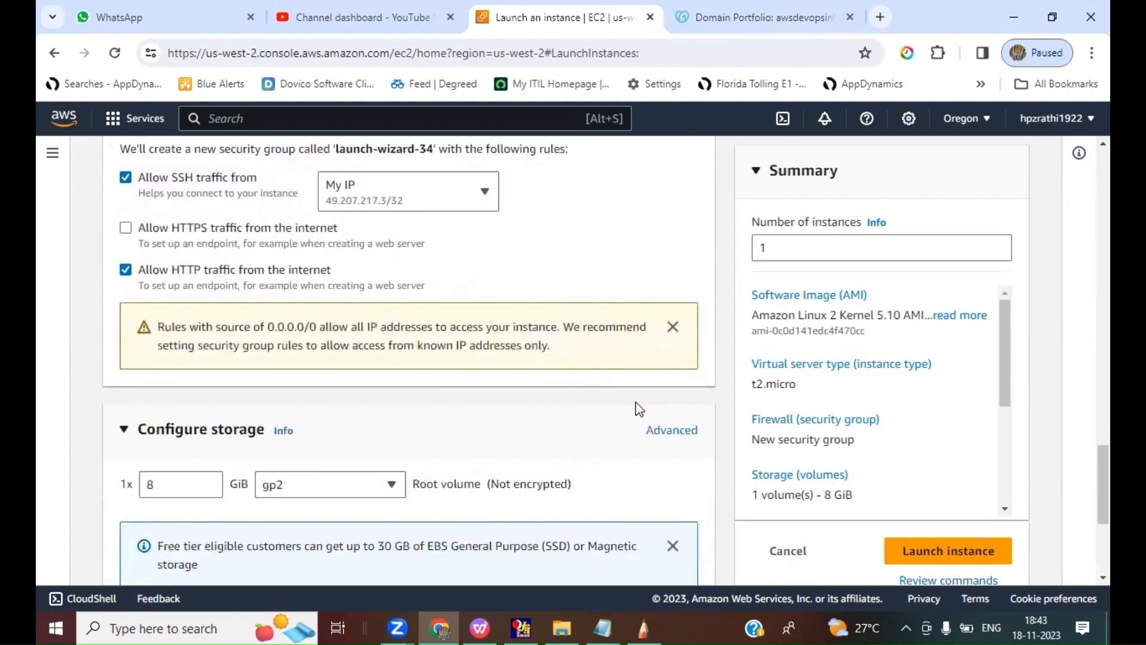
scroll(639, 410, "down", 5)
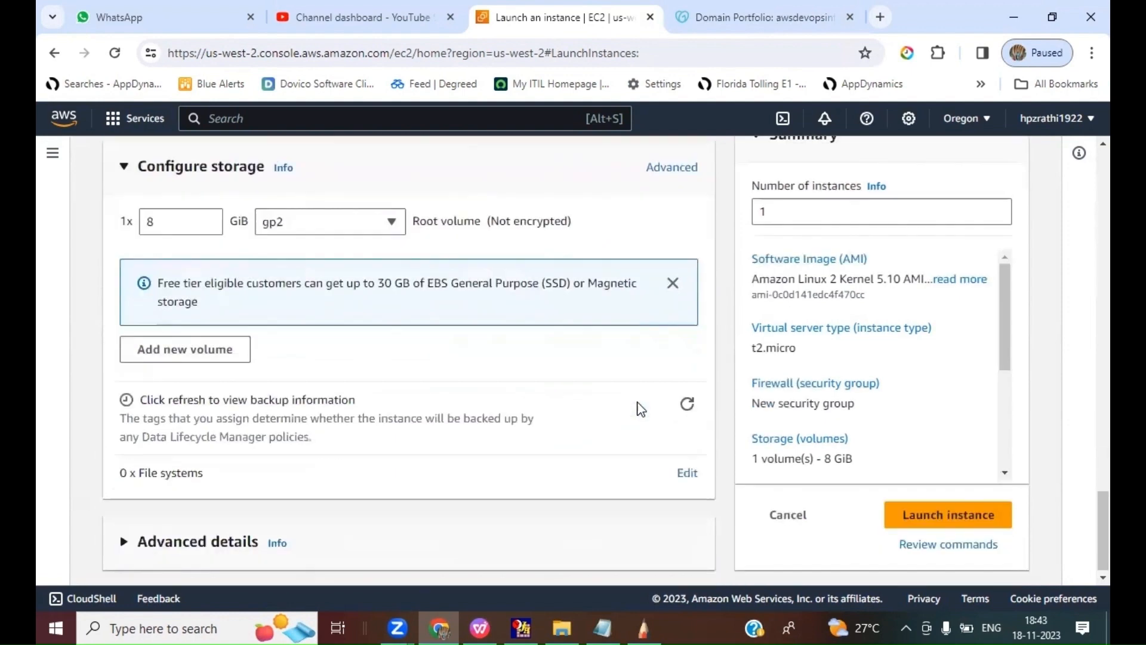
left_click(997, 505)
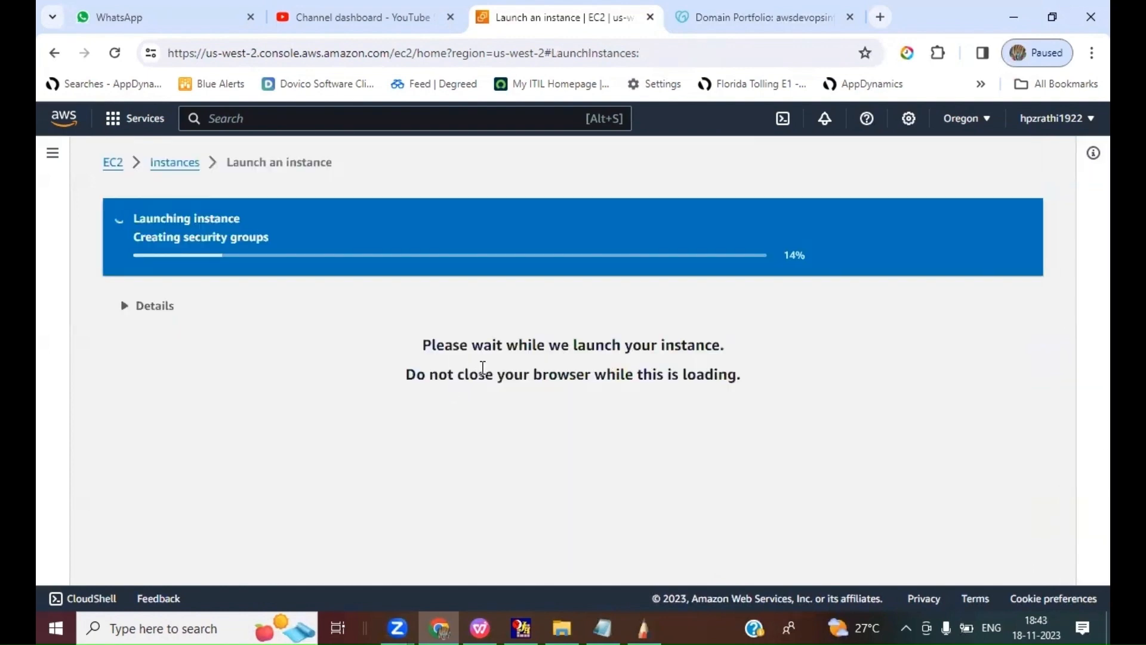
Step: Duplicate the instance launch page in a new browser tab and switch its region to Asia Pacific (Mumbai)
right_click(548, 27)
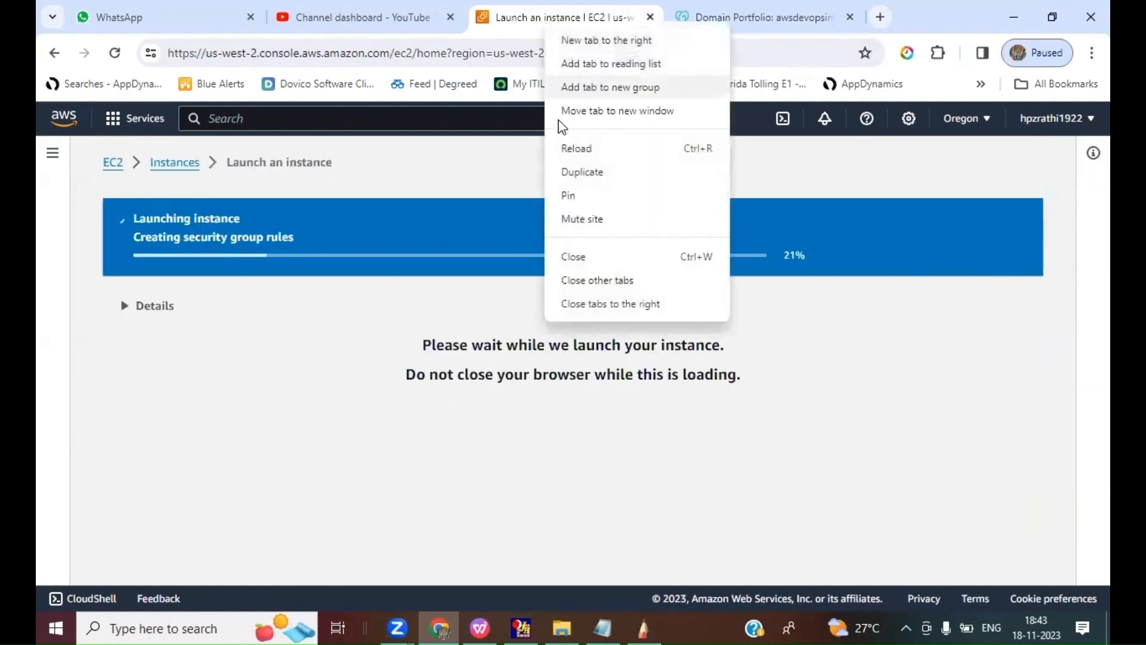
left_click(567, 171)
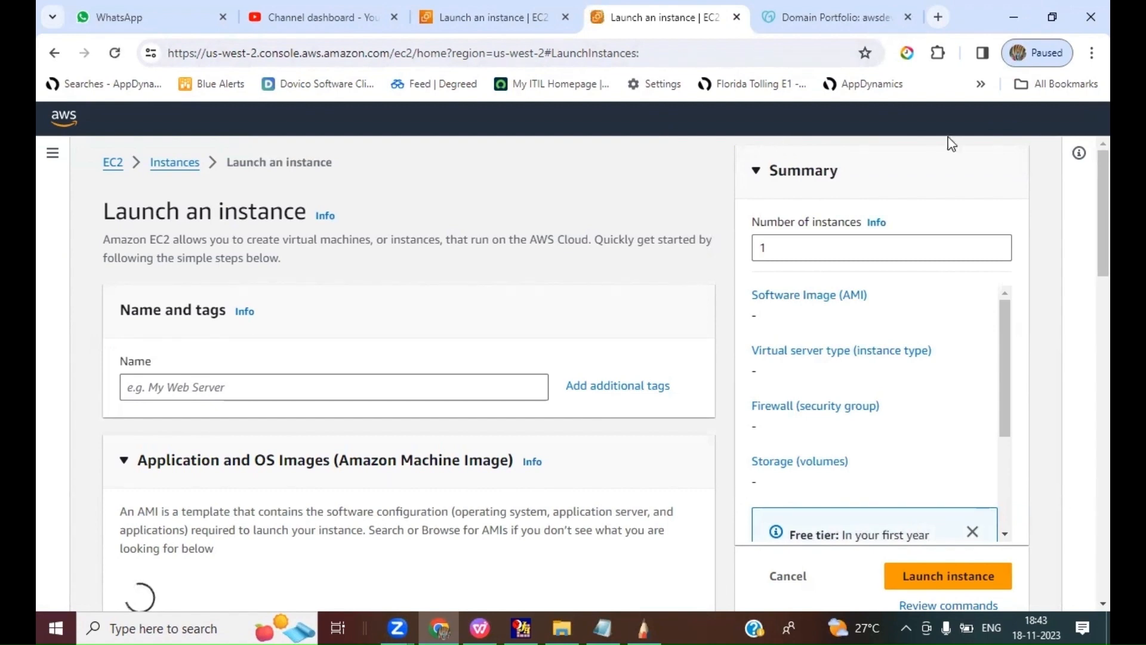
left_click(966, 119)
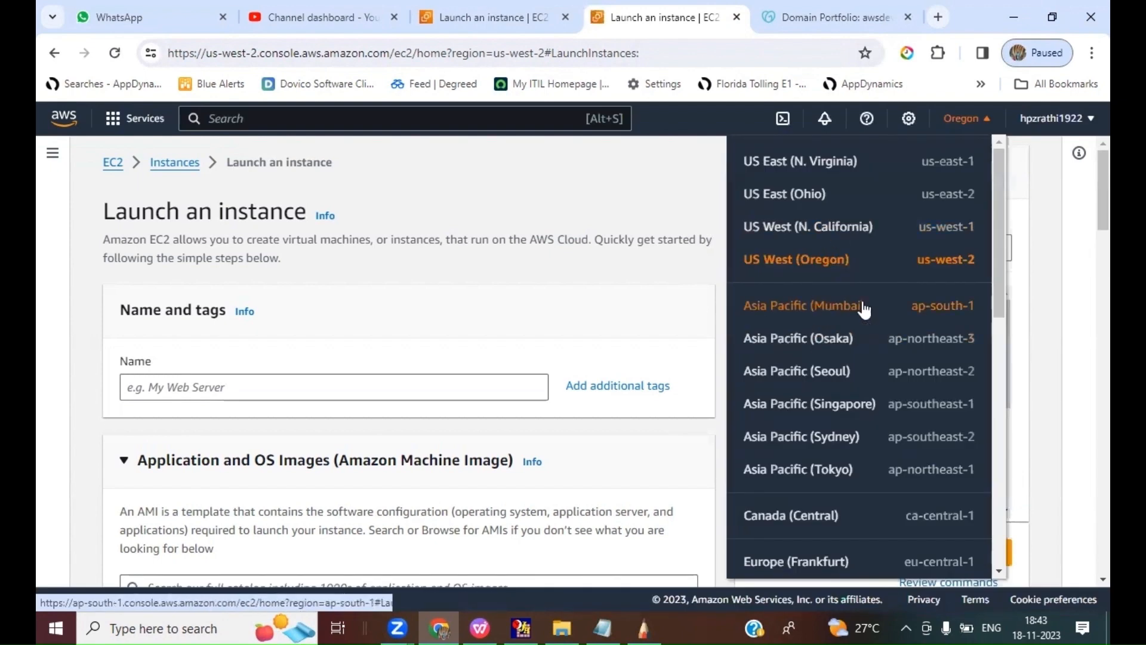
left_click(815, 316)
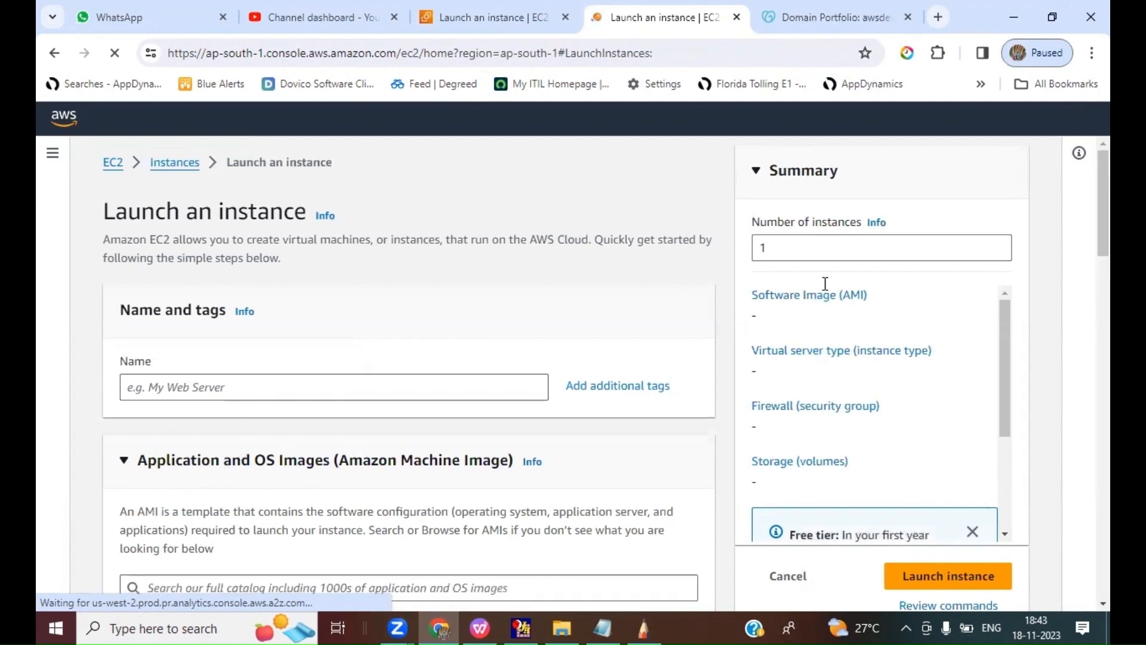
Step: Name the Mumbai instance "Backup WEB" and choose the Amazon Linux 2 AMI (HVM) - Kernel 5.10, SSD Volume Type image
left_click(246, 393)
type("Back")
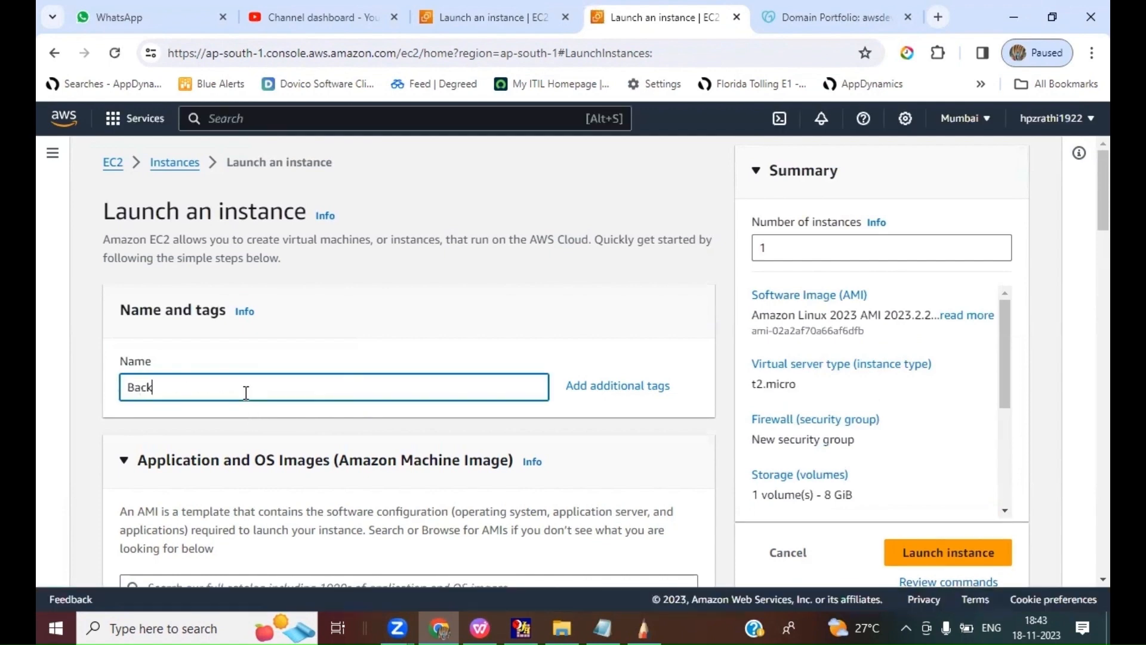
type("up WEB")
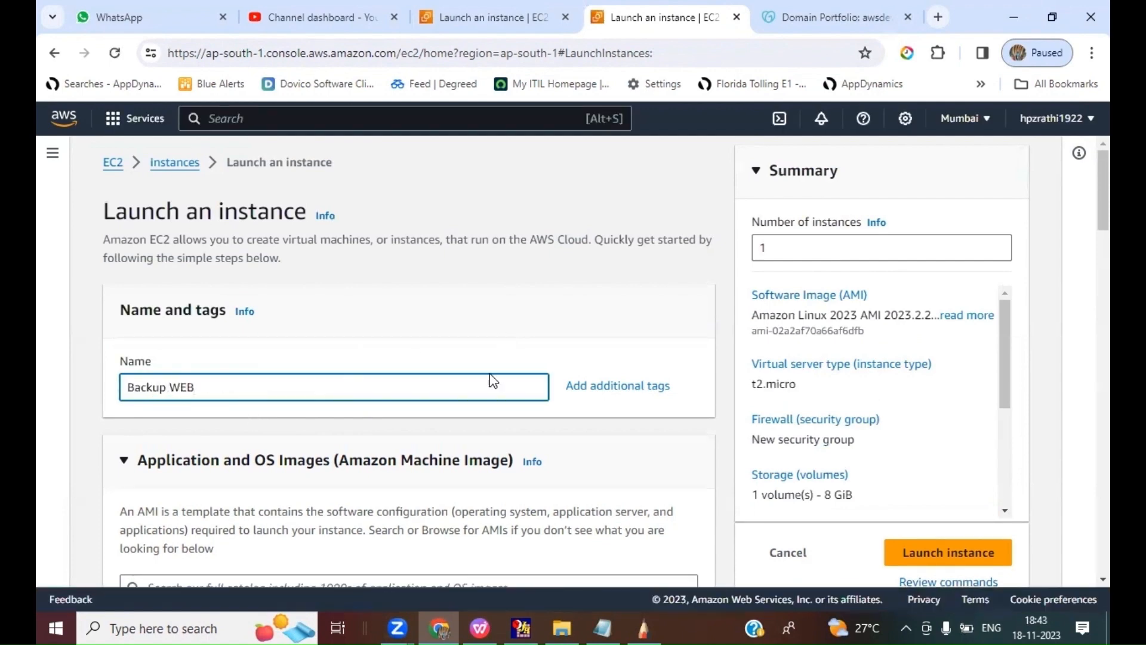
scroll(493, 381, "down", 7)
left_click(218, 439)
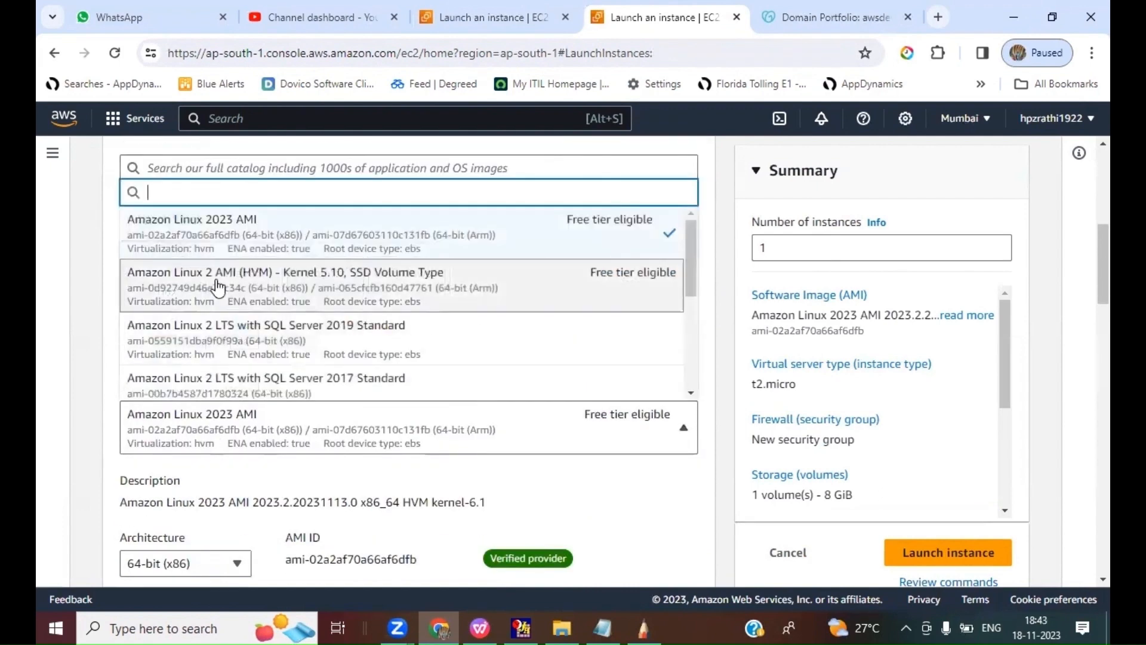
left_click(217, 286)
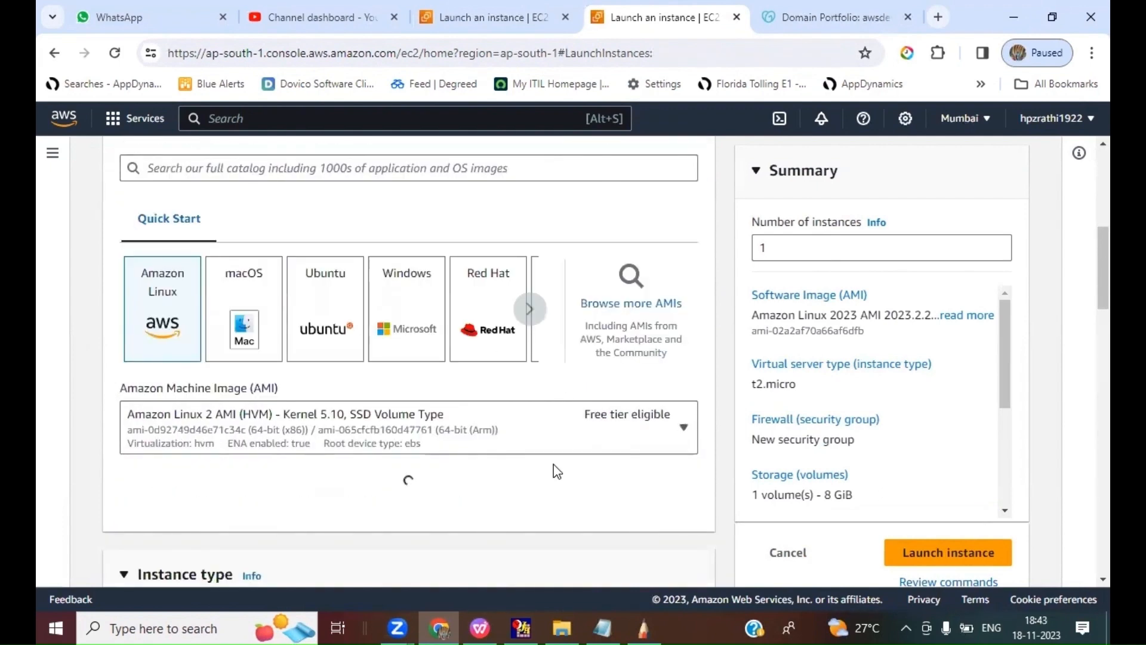
scroll(557, 471, "down", 5)
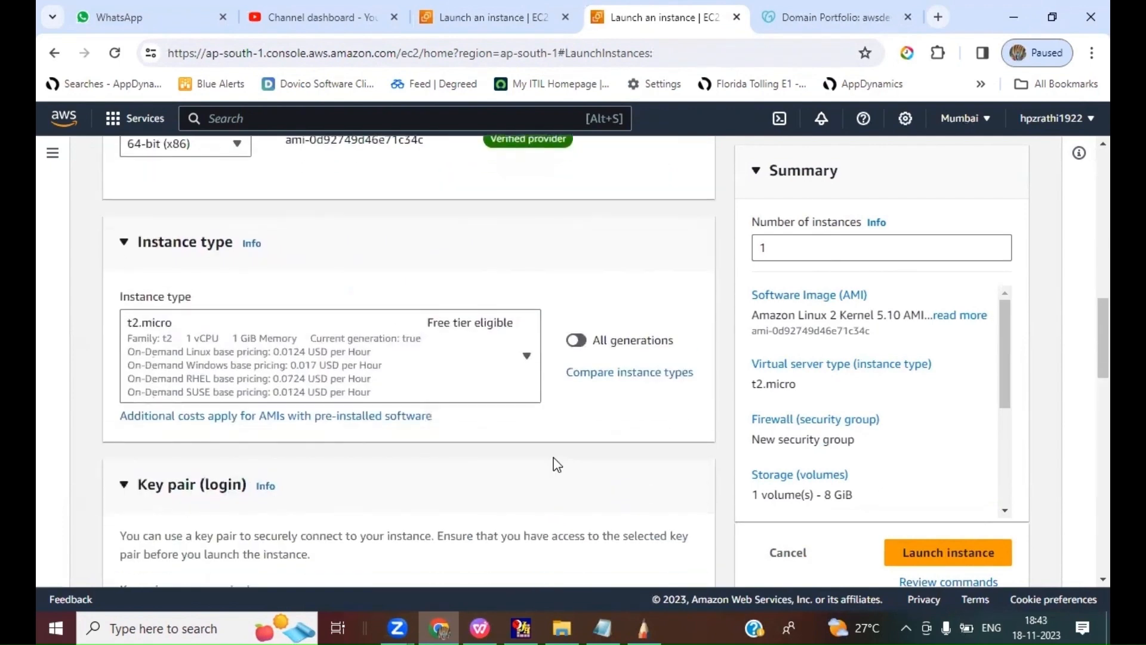
scroll(558, 466, "up", 1)
scroll(557, 464, "down", 3)
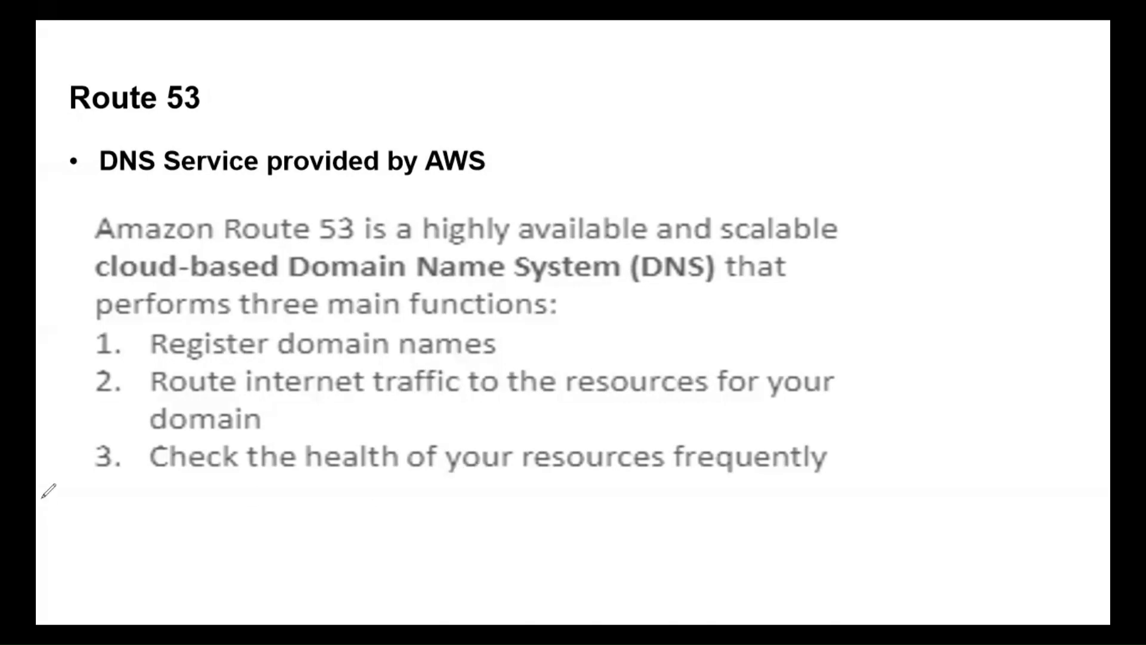
left_click(383, 495)
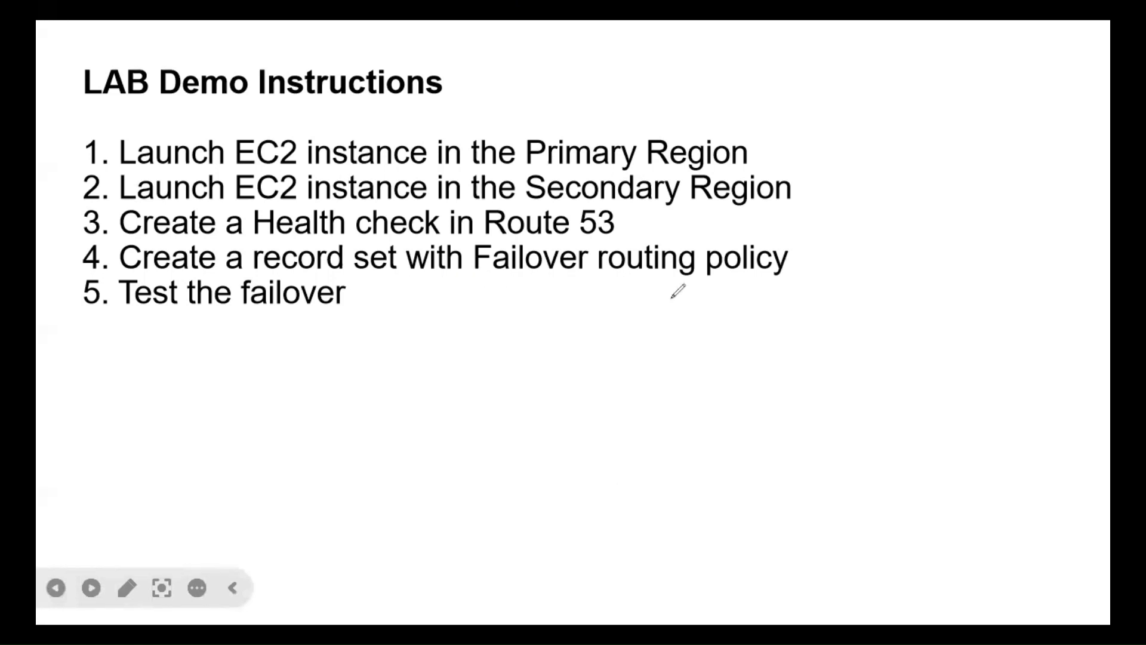
left_click_drag(473, 273, 696, 276)
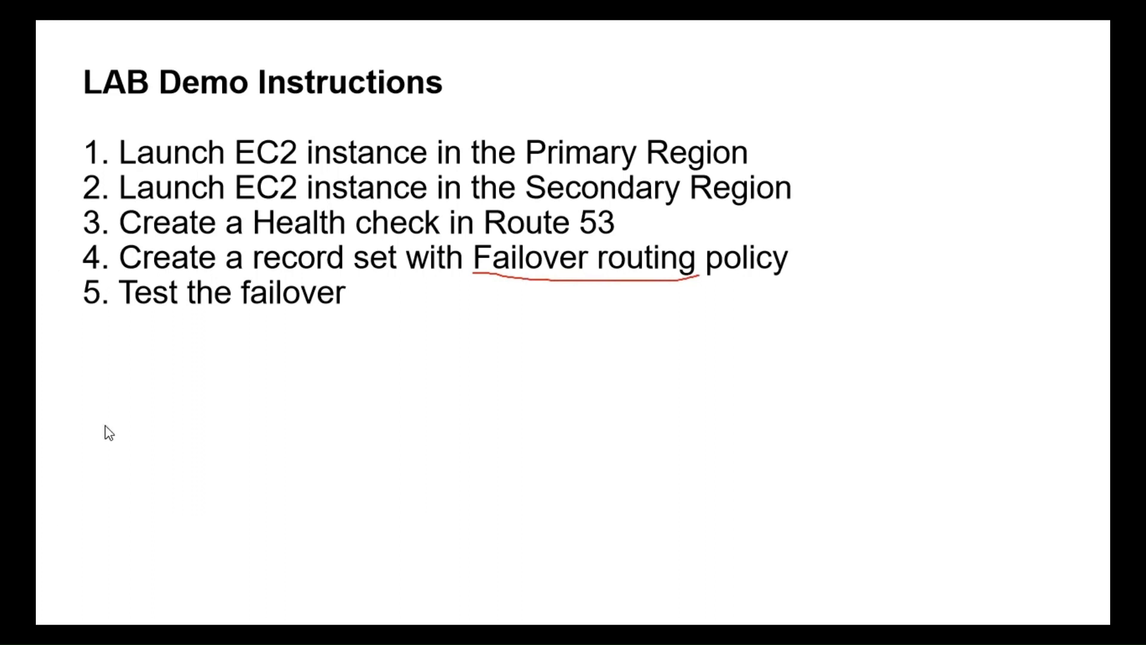
key("e")
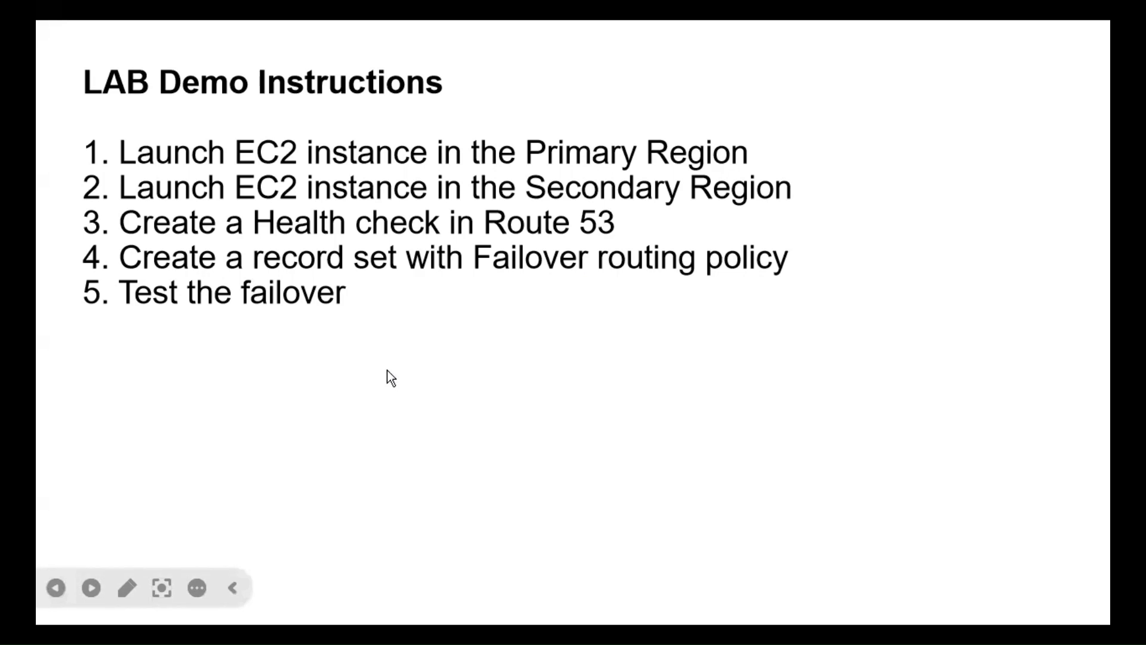
key("Escape")
Step: Switch to Chrome, go from the Route 53 hosted zone to the EC2 service and start launching an instance in Oregon
left_click(439, 628)
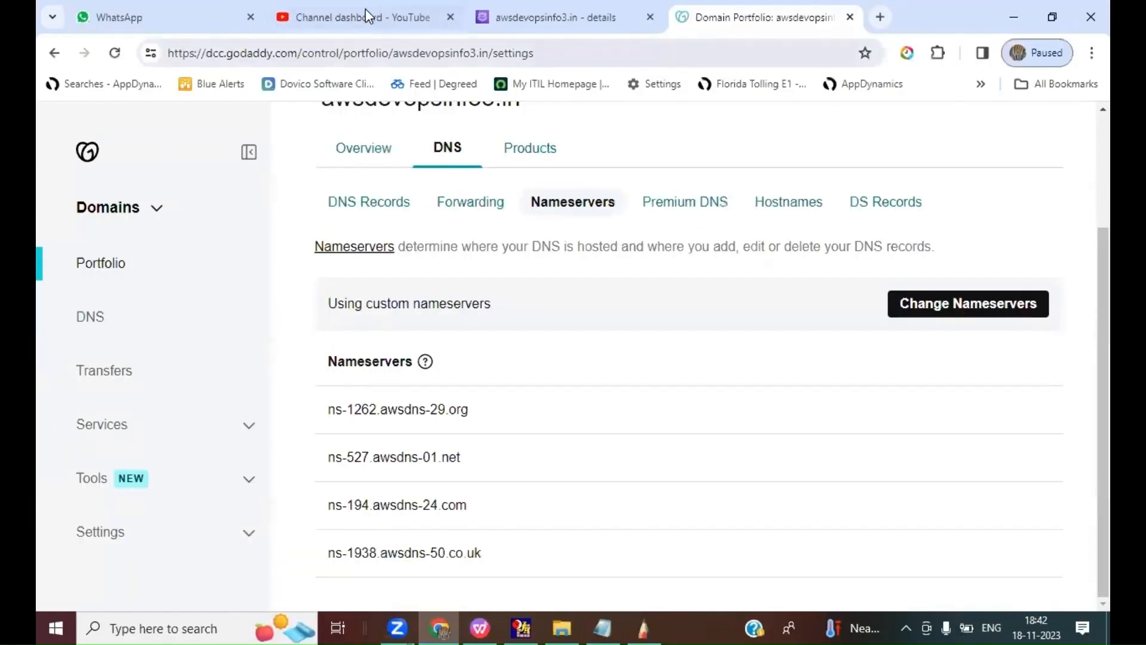
left_click(588, 16)
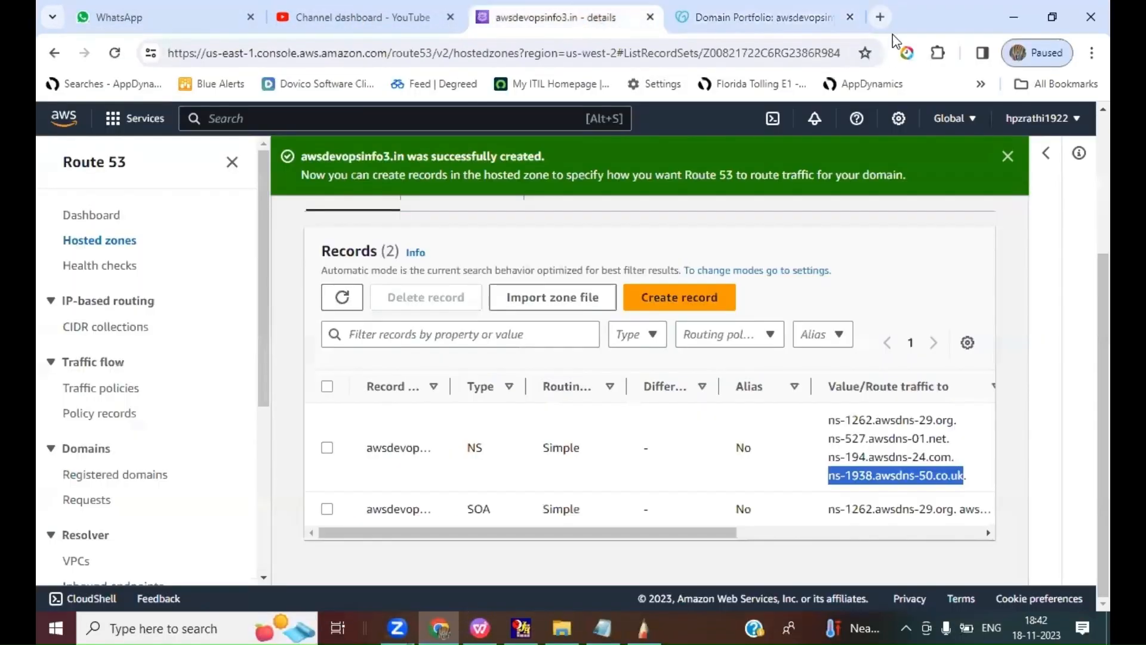
left_click(248, 118)
type("EC2")
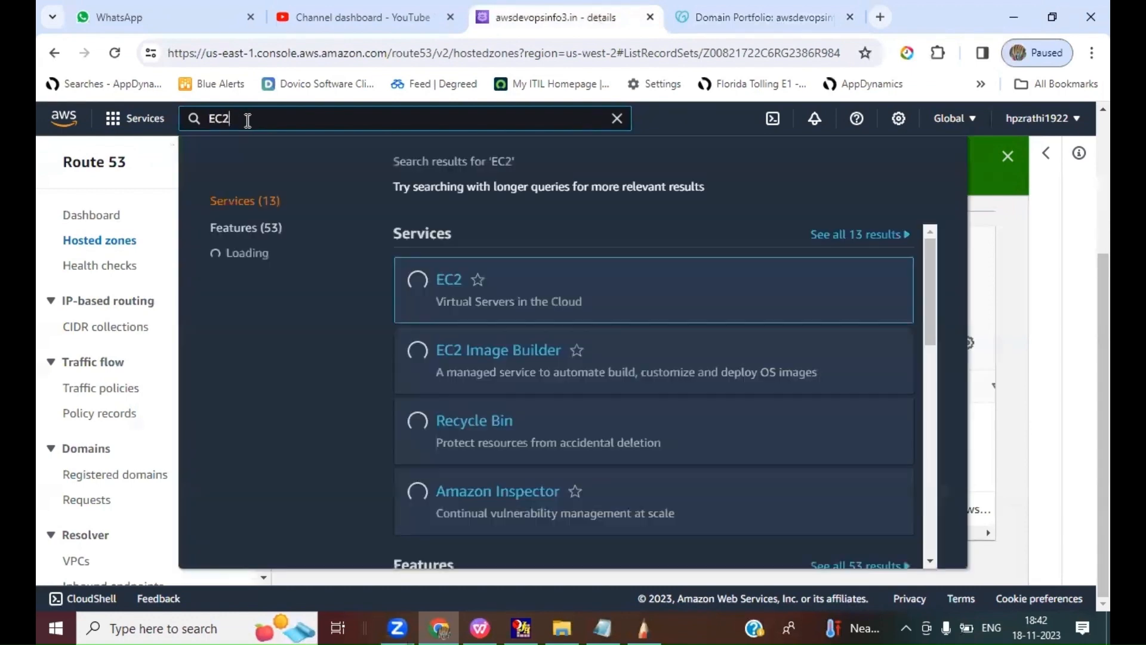
left_click(621, 295)
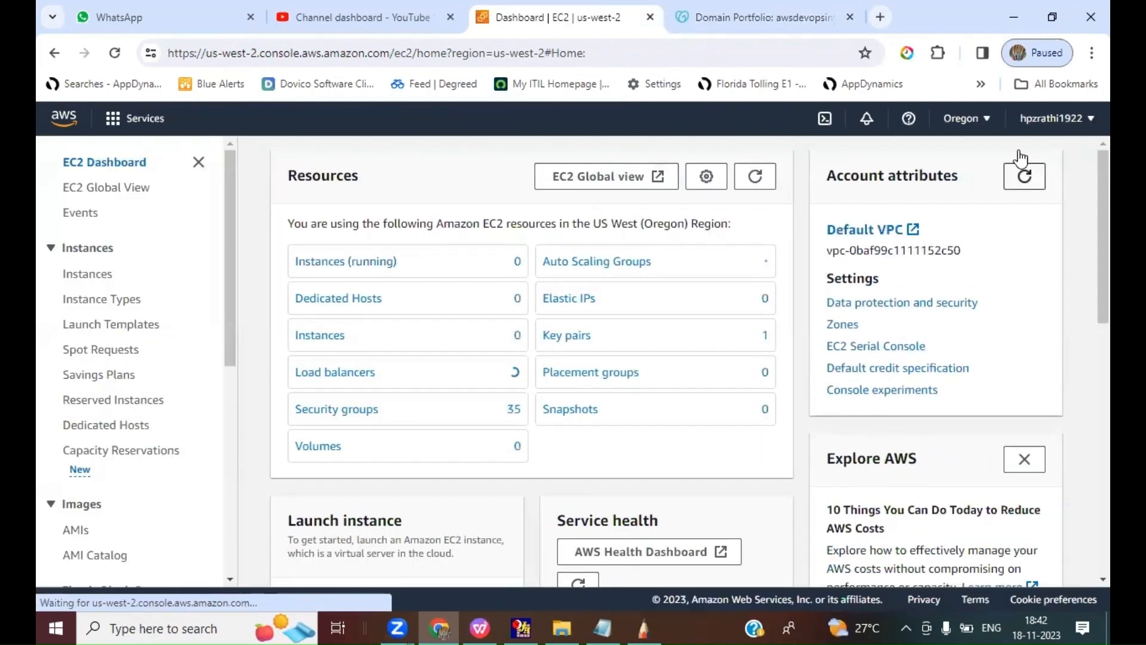
left_click(343, 264)
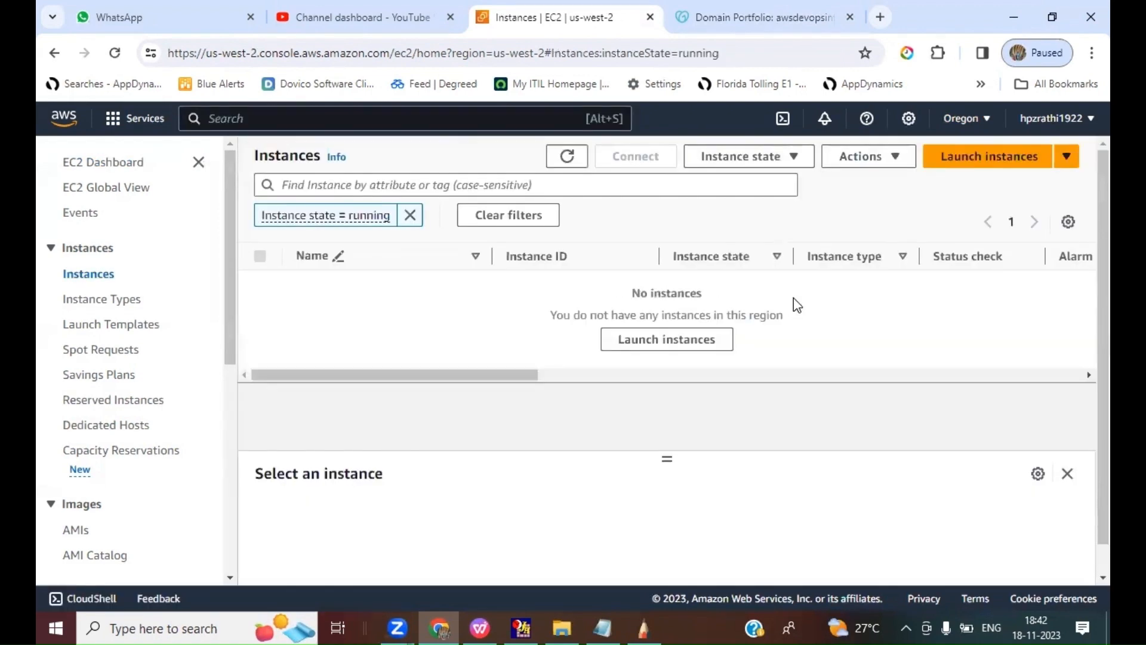
left_click(1015, 156)
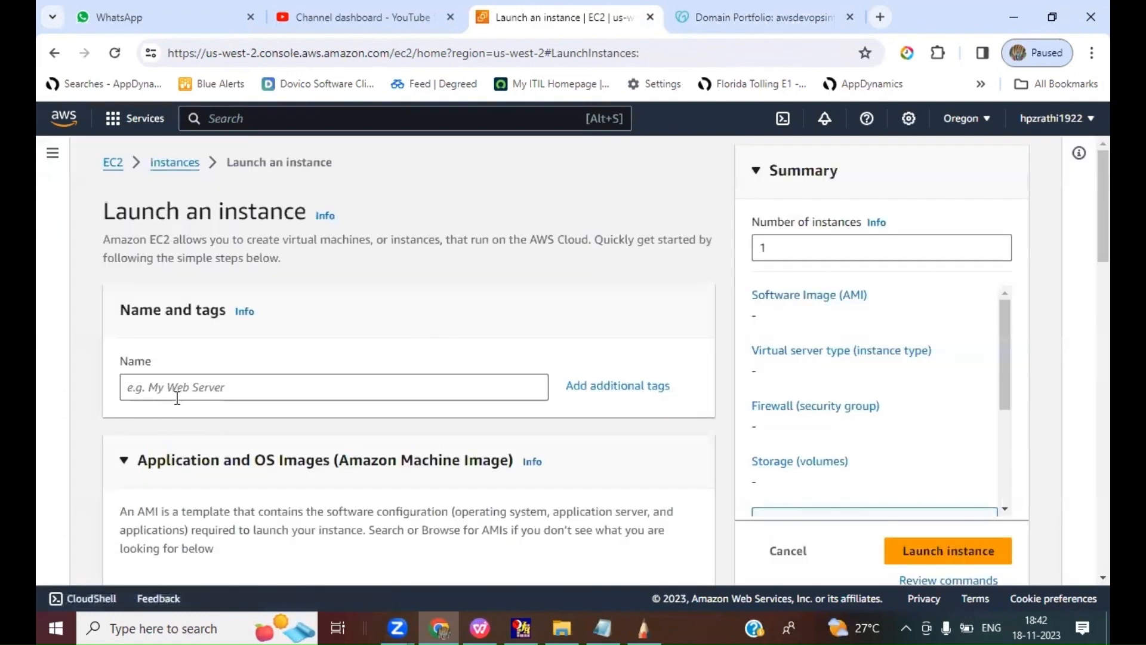
Step: Name the instance "Primary WEB" in the launch form
left_click(180, 391)
type("Primae")
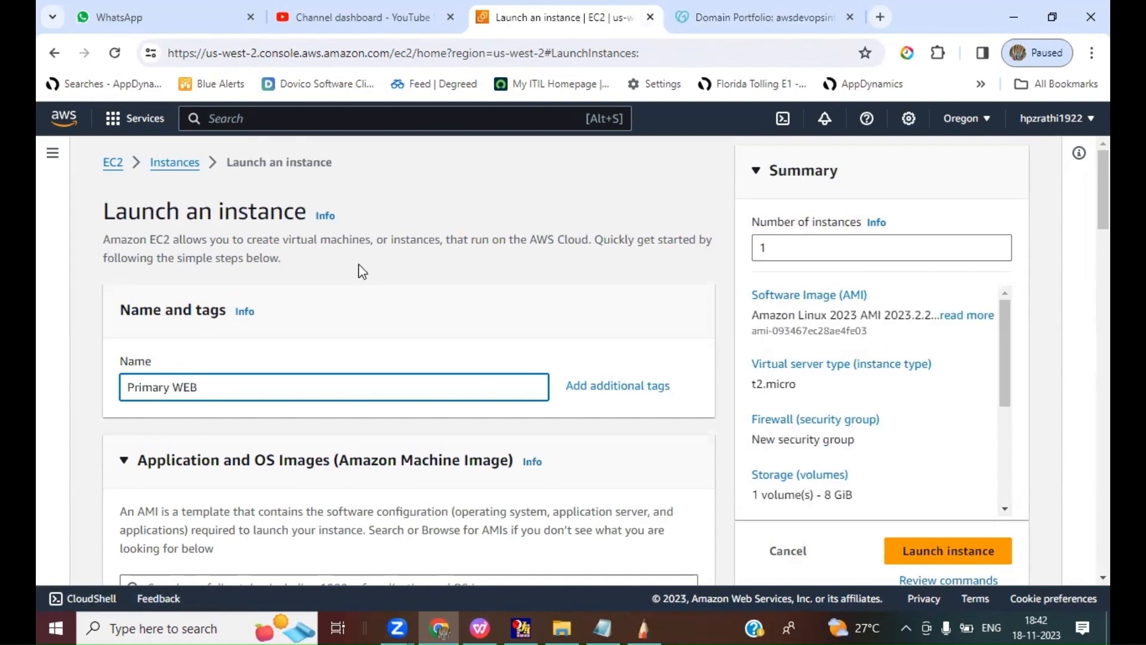
scroll(397, 302, "down", 5)
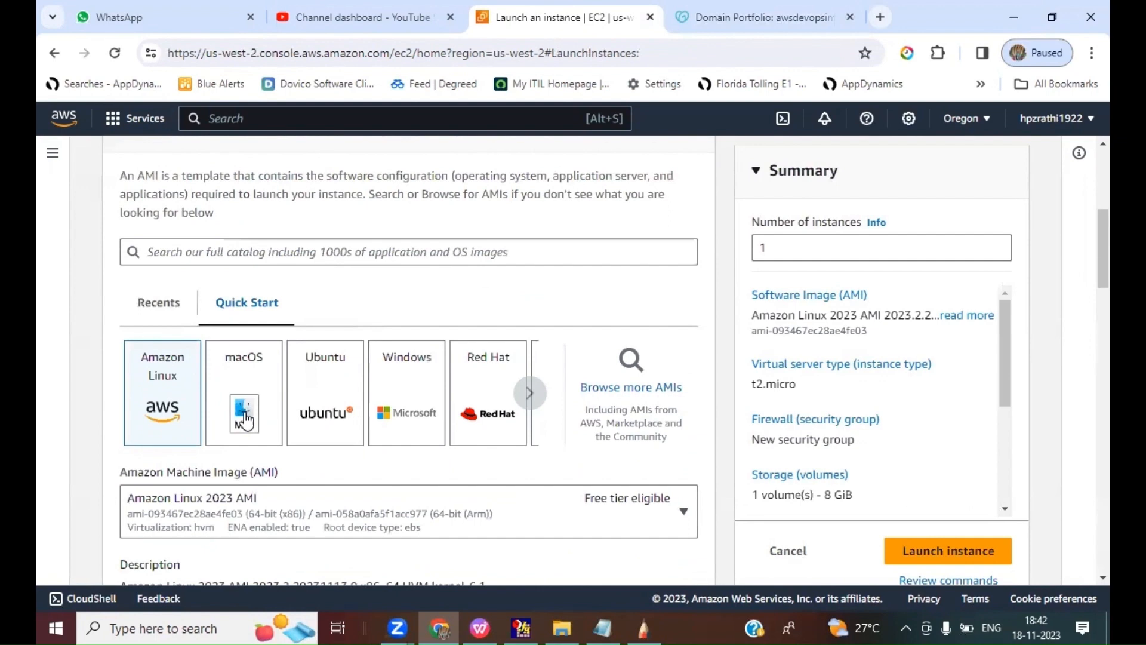
Step: Choose the Amazon Linux 2 AMI (HVM) - Kernel 5.10, SSD Volume Type image and the key pair 161023 for the Oregon instance
left_click(257, 526)
key("Return")
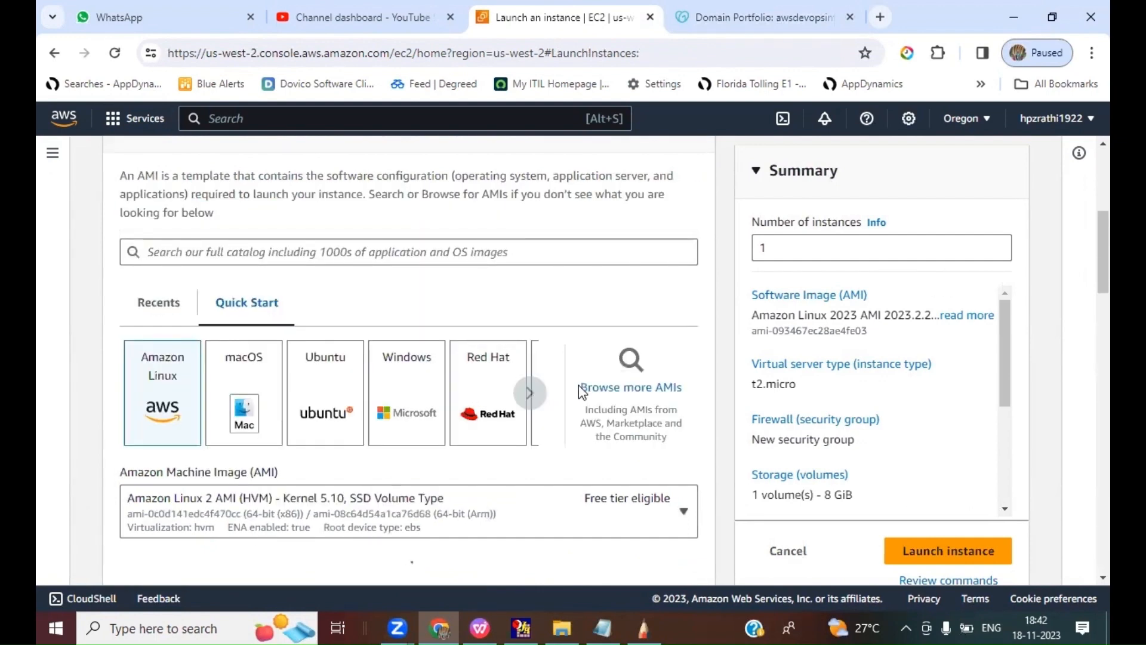
scroll(1092, 273, "down", 3)
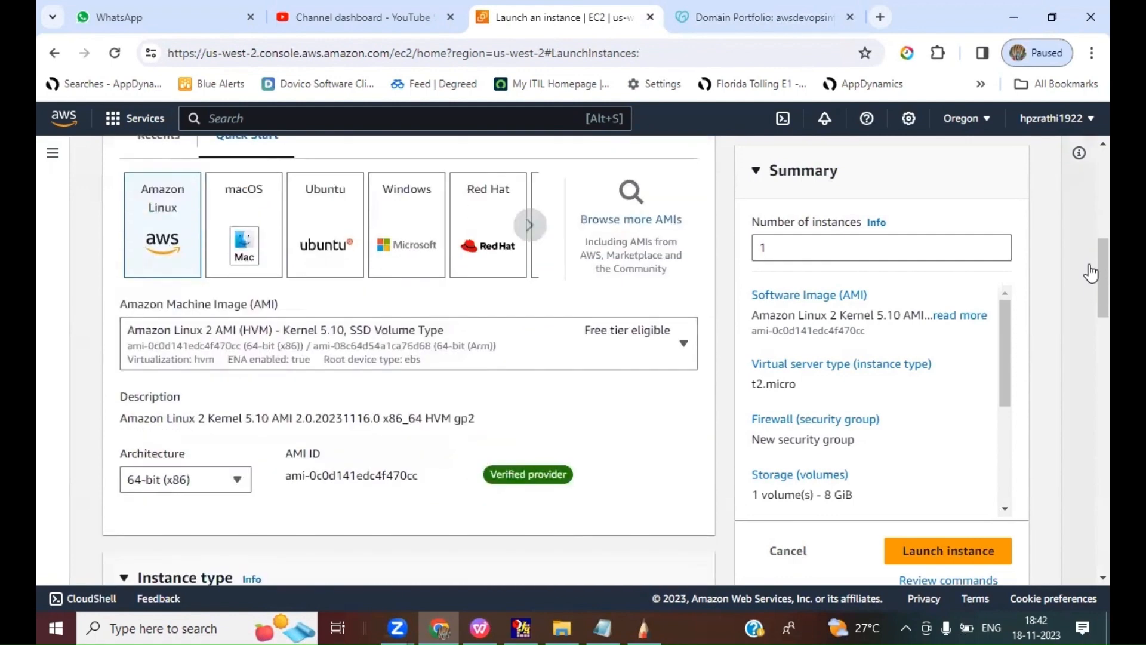
scroll(1091, 273, "down", 6)
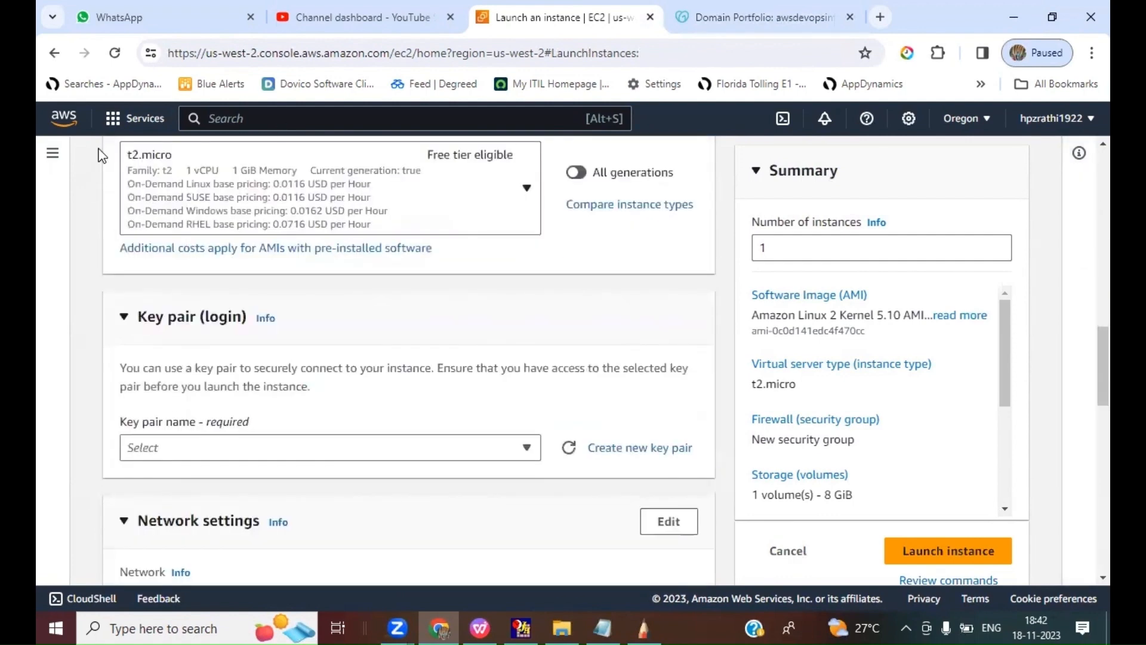
left_click(216, 459)
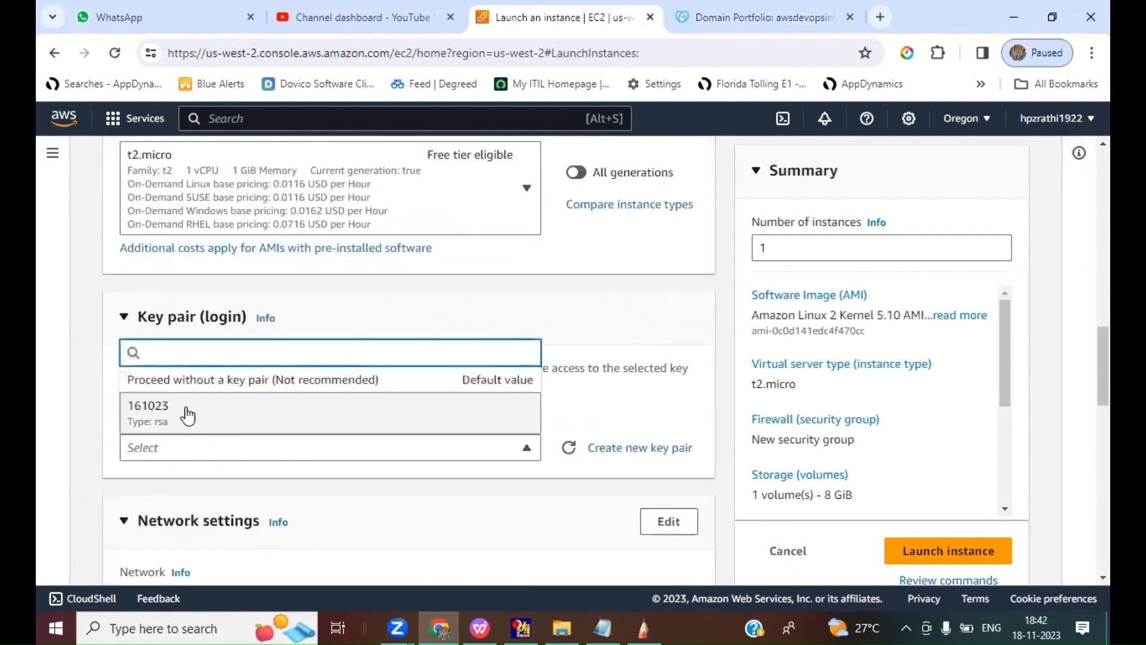
left_click(188, 416)
Step: Restrict the Oregon instance's SSH access to My IP and allow HTTP traffic from the internet in its new security group
scroll(588, 396, "down", 5)
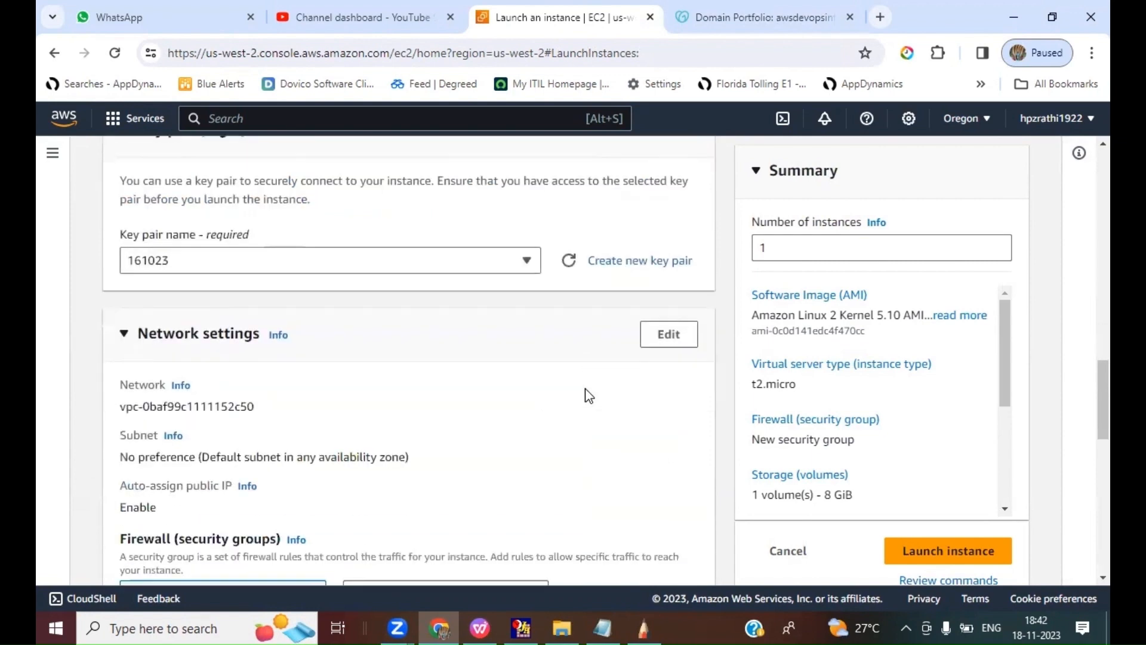
scroll(588, 396, "down", 1)
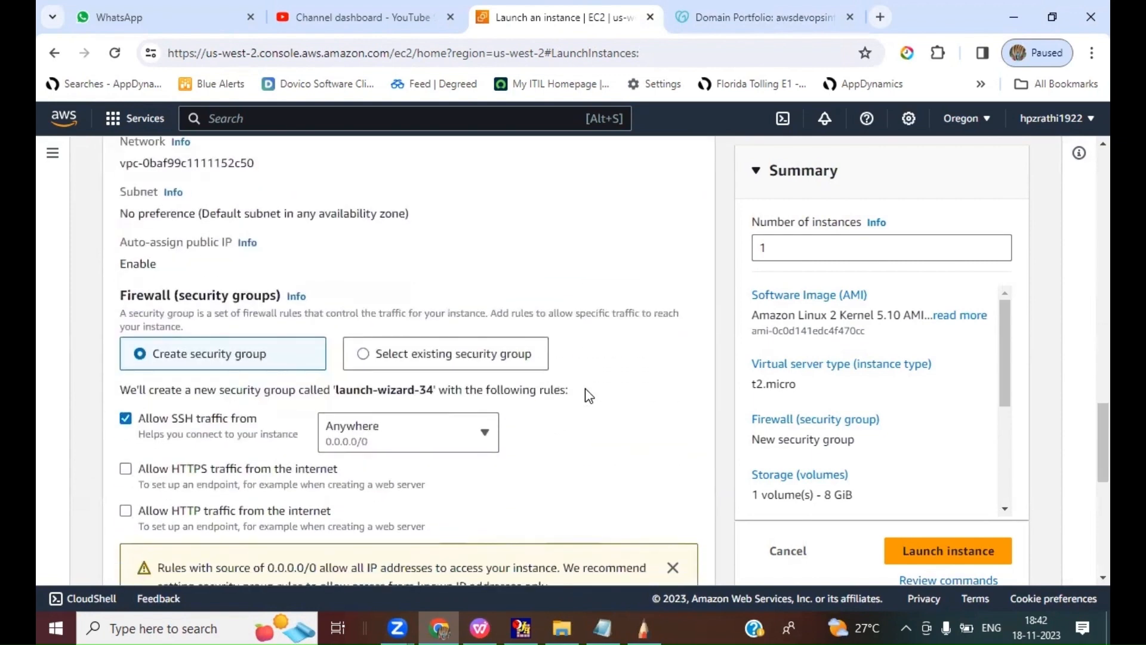
left_click(374, 371)
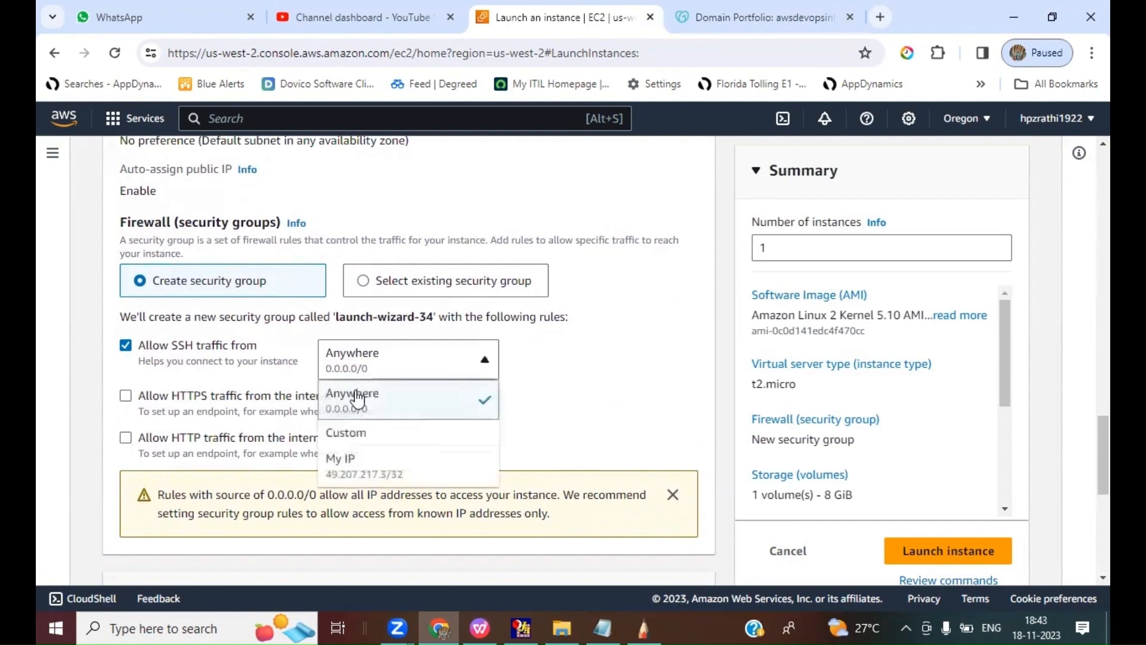
left_click(349, 461)
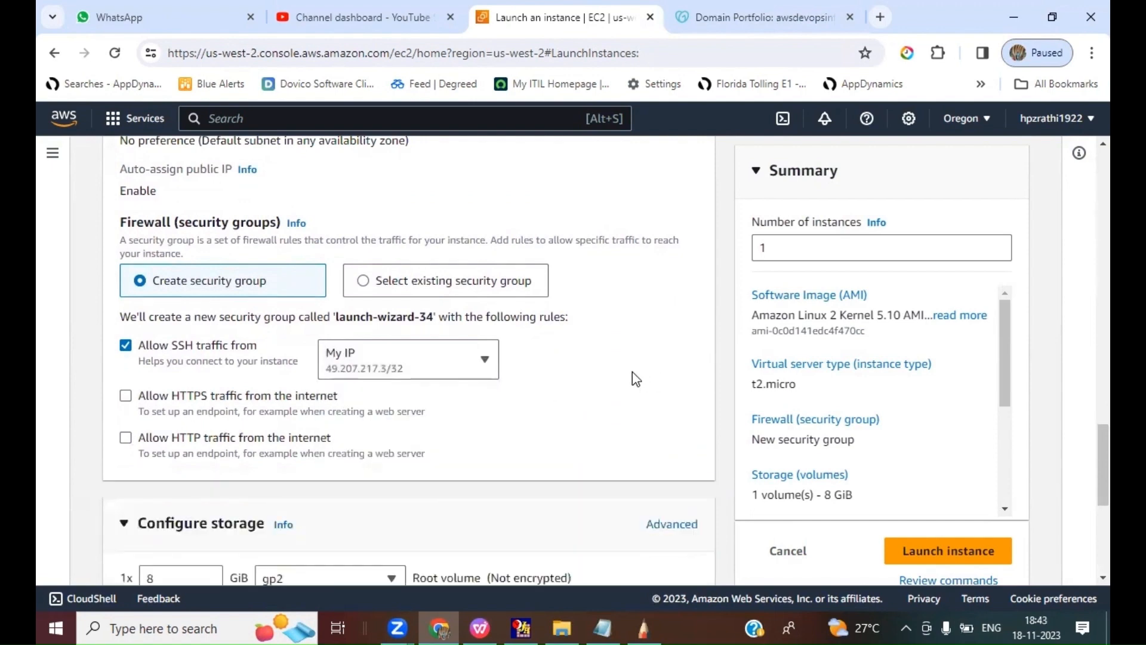
left_click(126, 440)
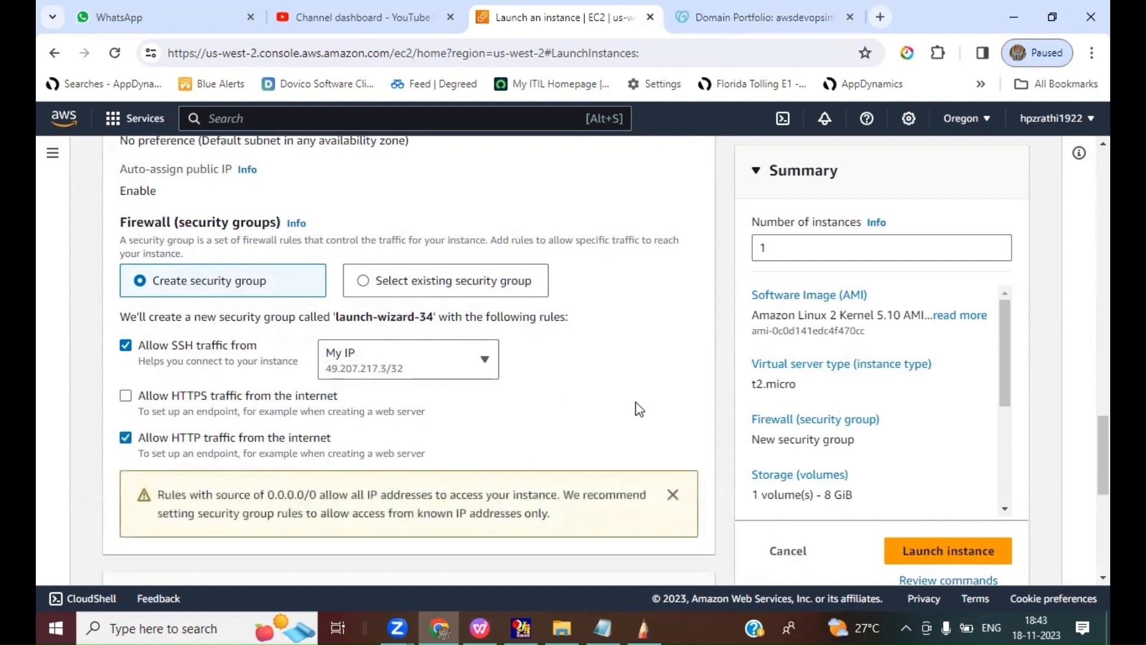
scroll(639, 409, "down", 3)
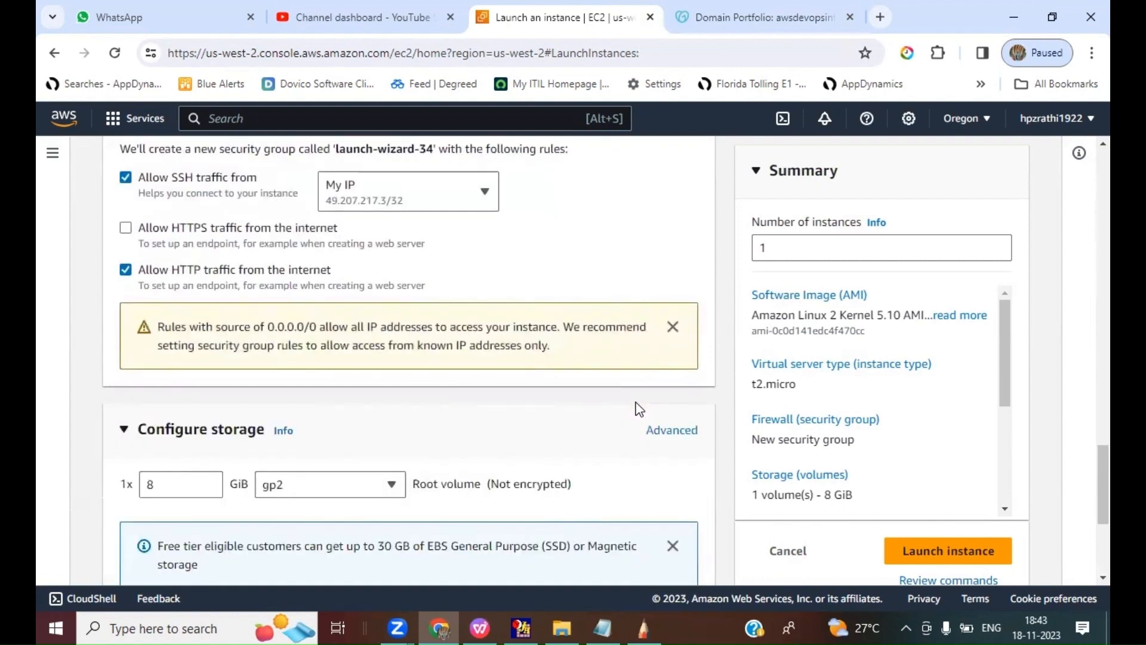
scroll(638, 408, "down", 5)
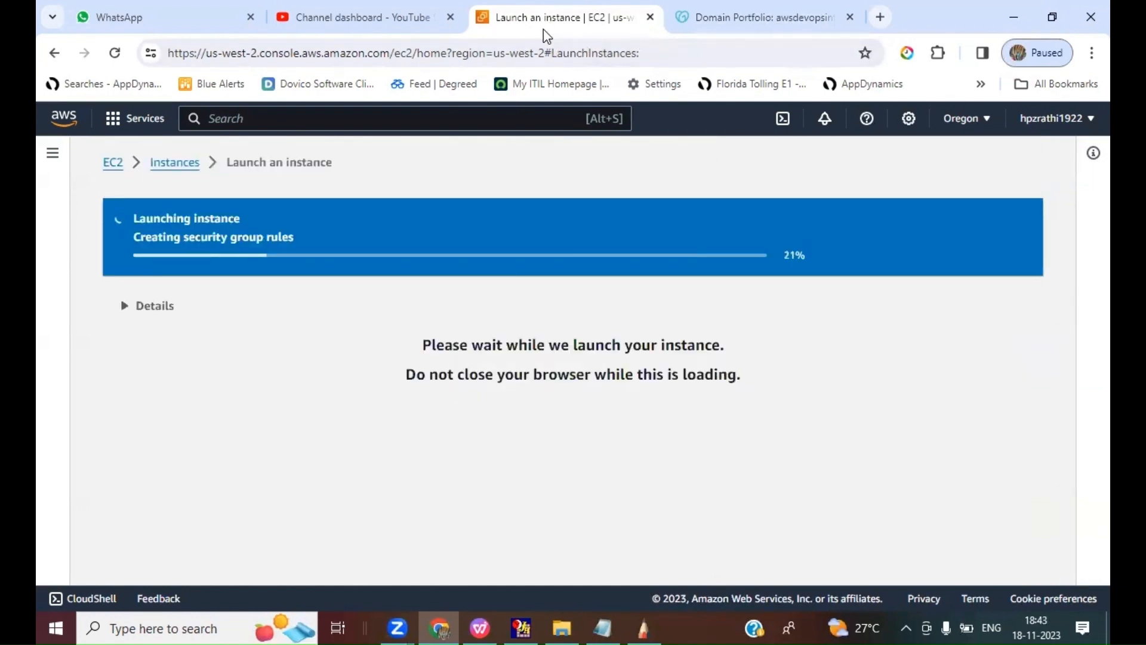
Step: Duplicate the instance launch page in a new browser tab and switch its region to Asia Pacific (Mumbai)
right_click(544, 26)
left_click(754, 173)
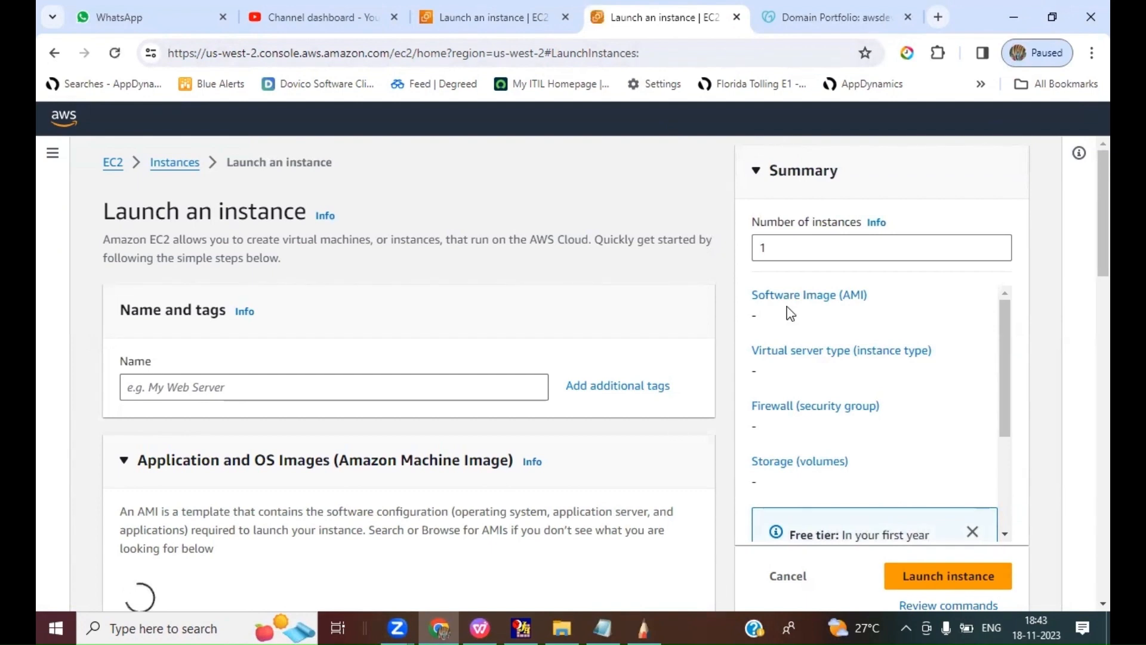
left_click(964, 118)
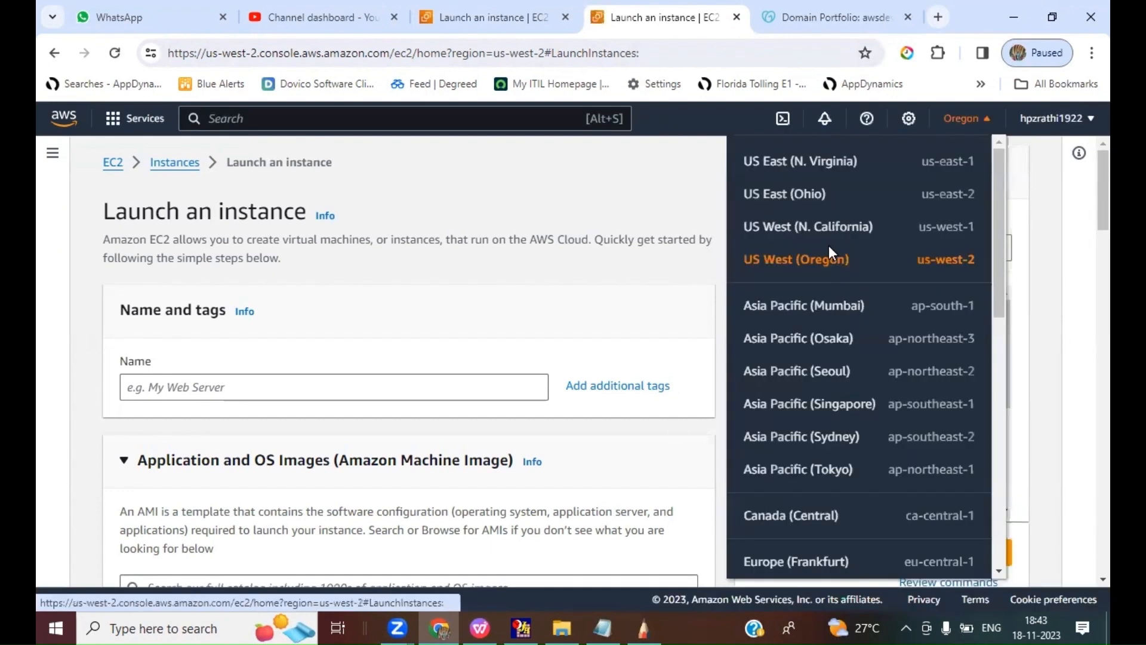
left_click(804, 305)
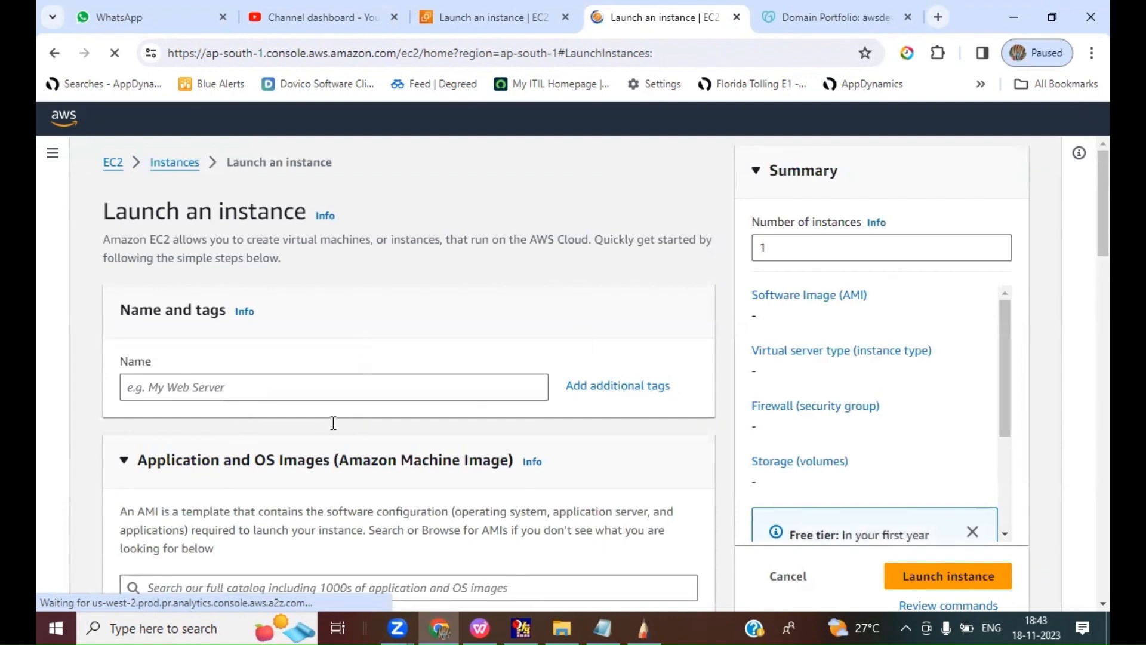
Step: Name the Mumbai instance "Backup WEB" and choose the Amazon Linux 2 AMI (HVM) - Kernel 5.10, SSD Volume Type image
left_click(246, 393)
type("B")
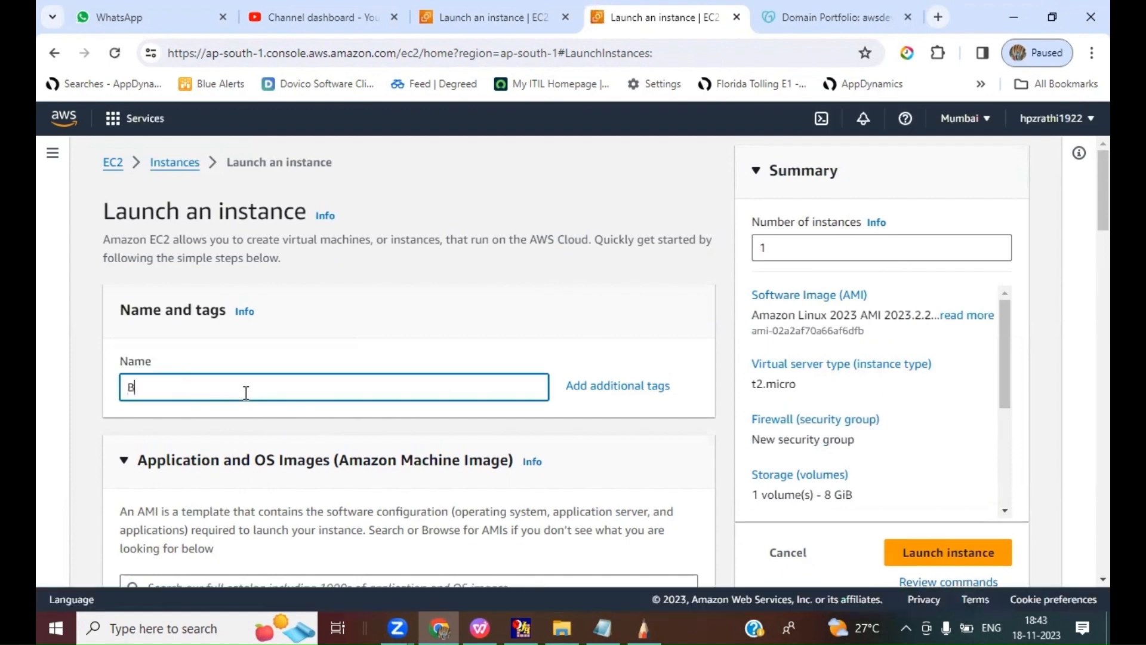
type("ackup W")
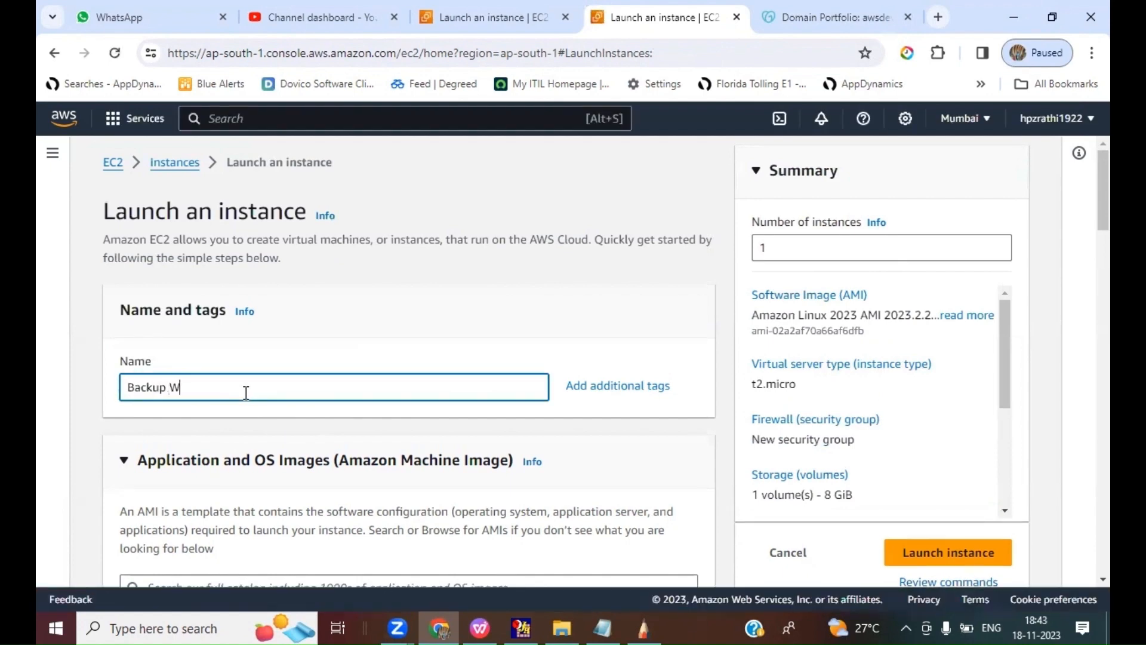
type("EB")
scroll(511, 338, "down", 7)
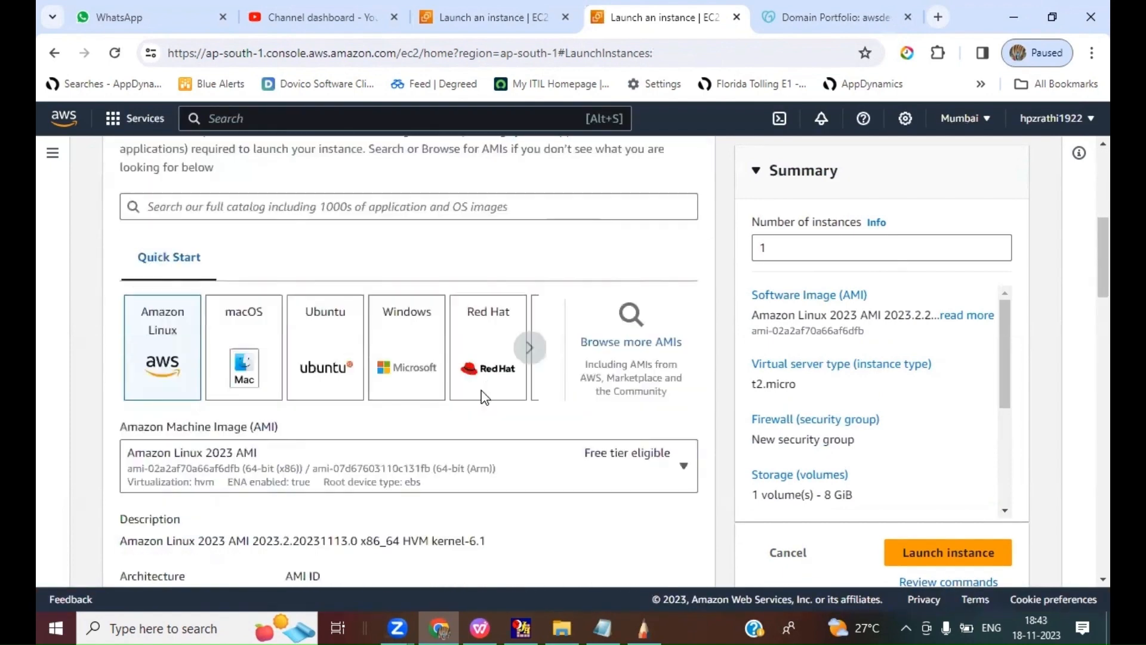
left_click(216, 441)
left_click(217, 287)
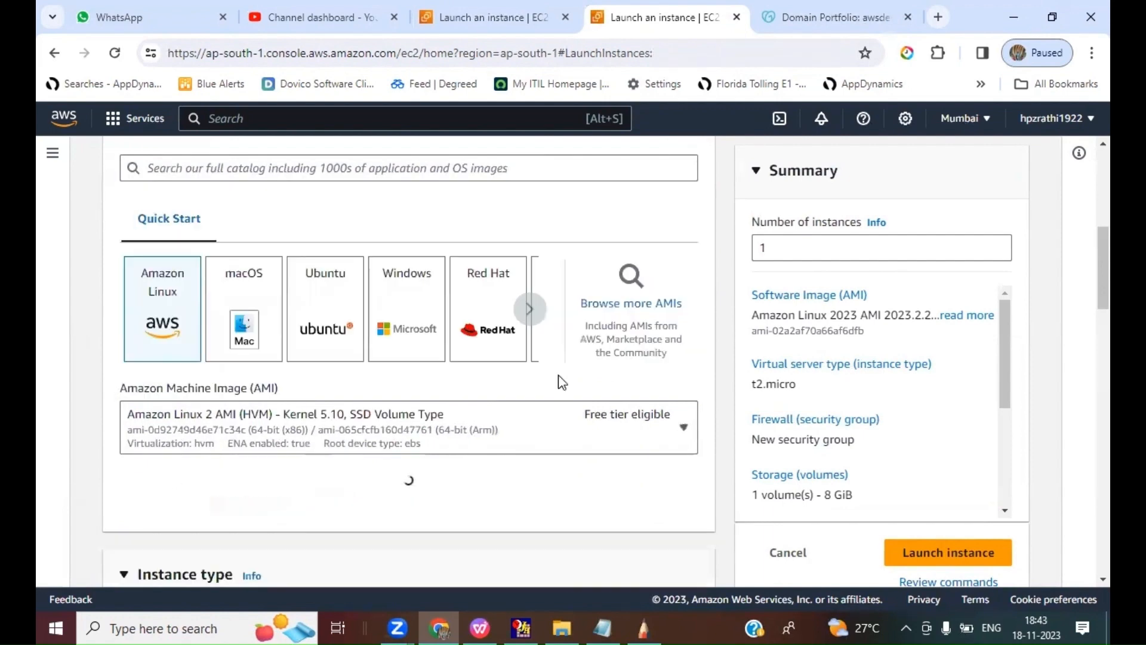
Step: List the key pairs available for the Mumbai instance
scroll(557, 469, "down", 6)
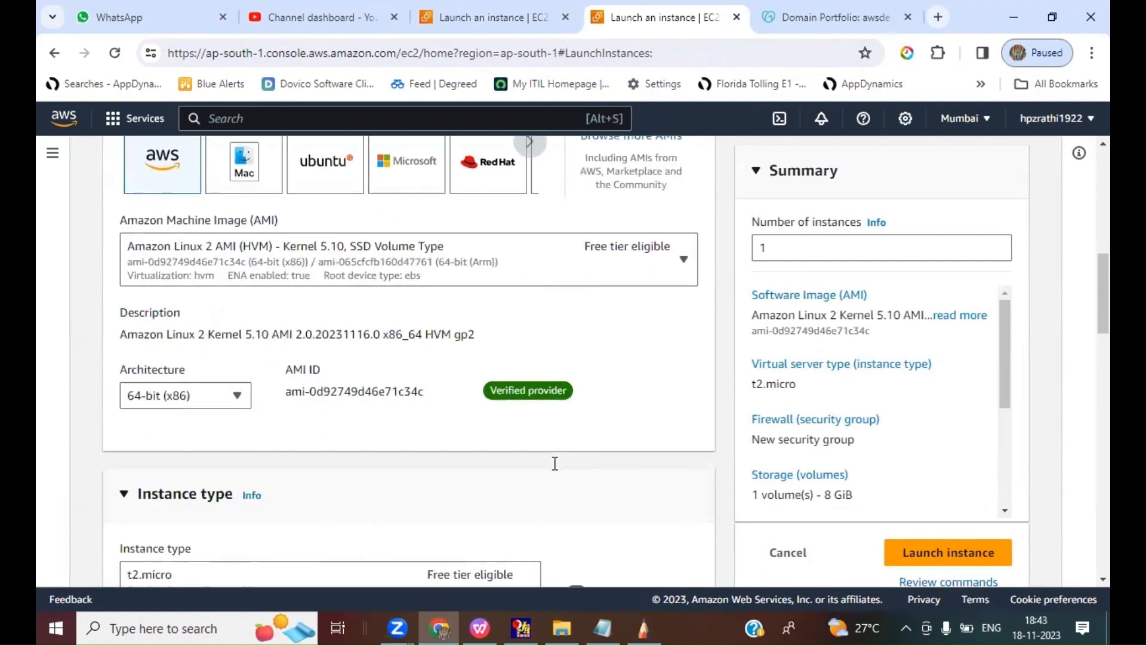
scroll(556, 463, "down", 4)
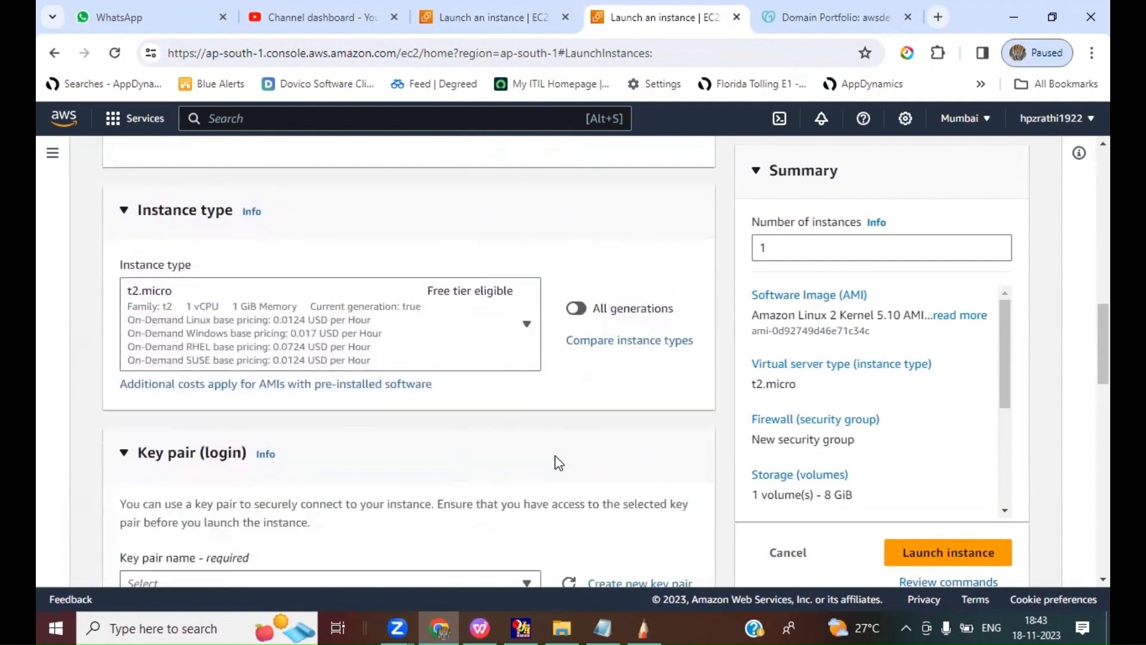
left_click(202, 452)
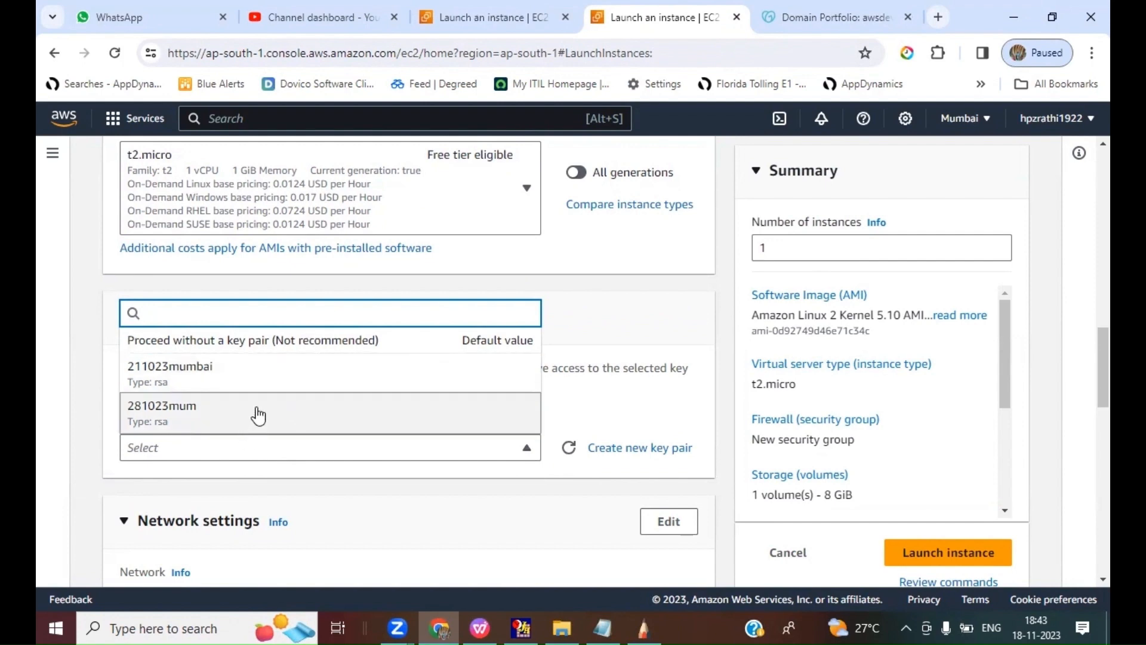
Step: Open the Downloads folder in File Explorer and look for the Mumbai key files, searching for "mumbai"
left_click(194, 623)
type("downloads")
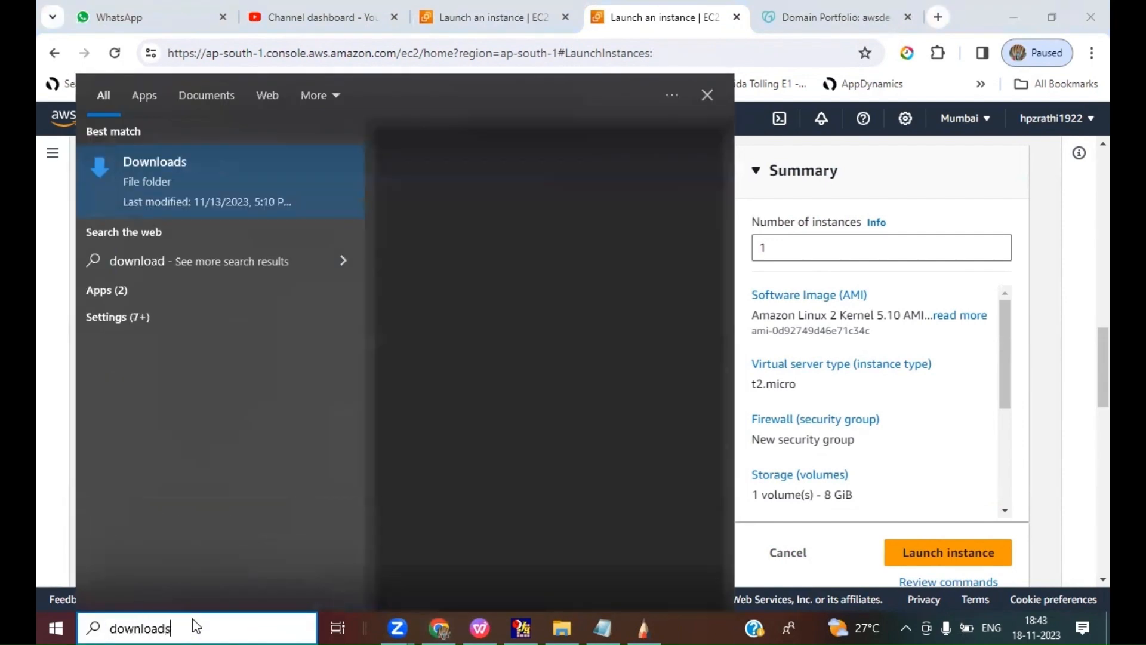
key("Return")
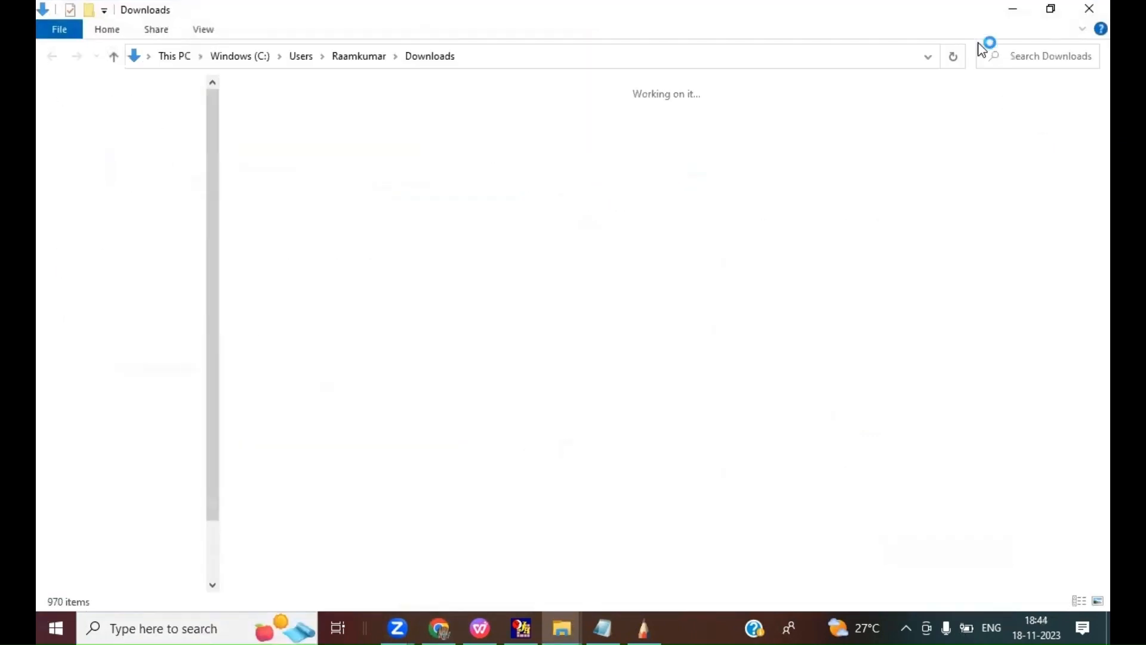
left_click(1016, 59)
type("mum")
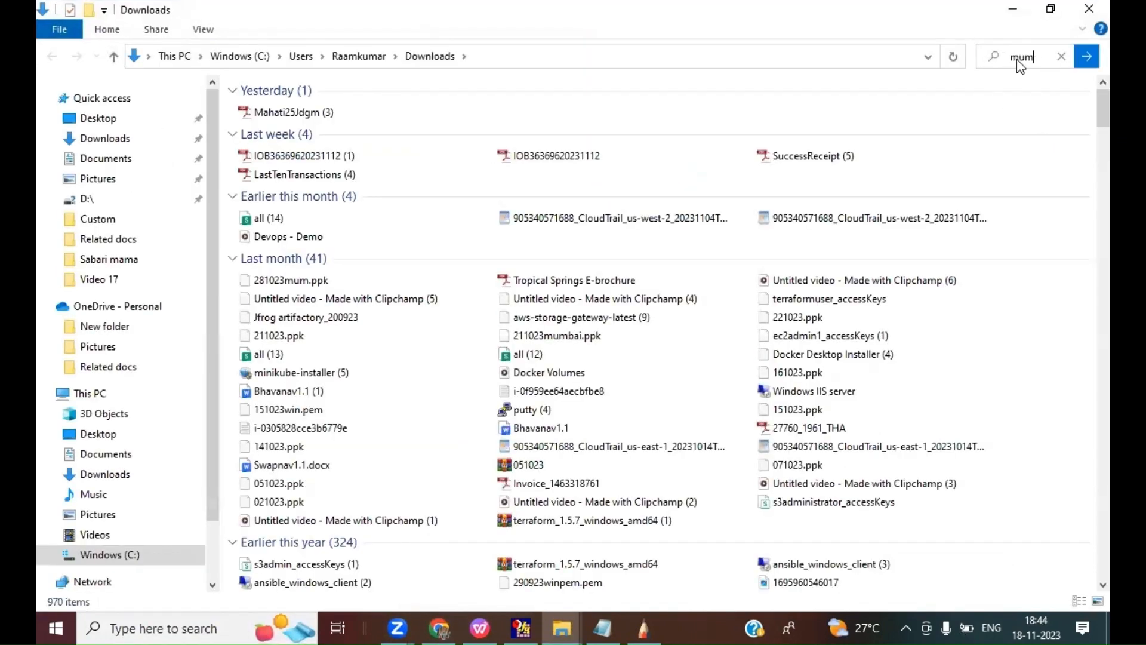
type("bai")
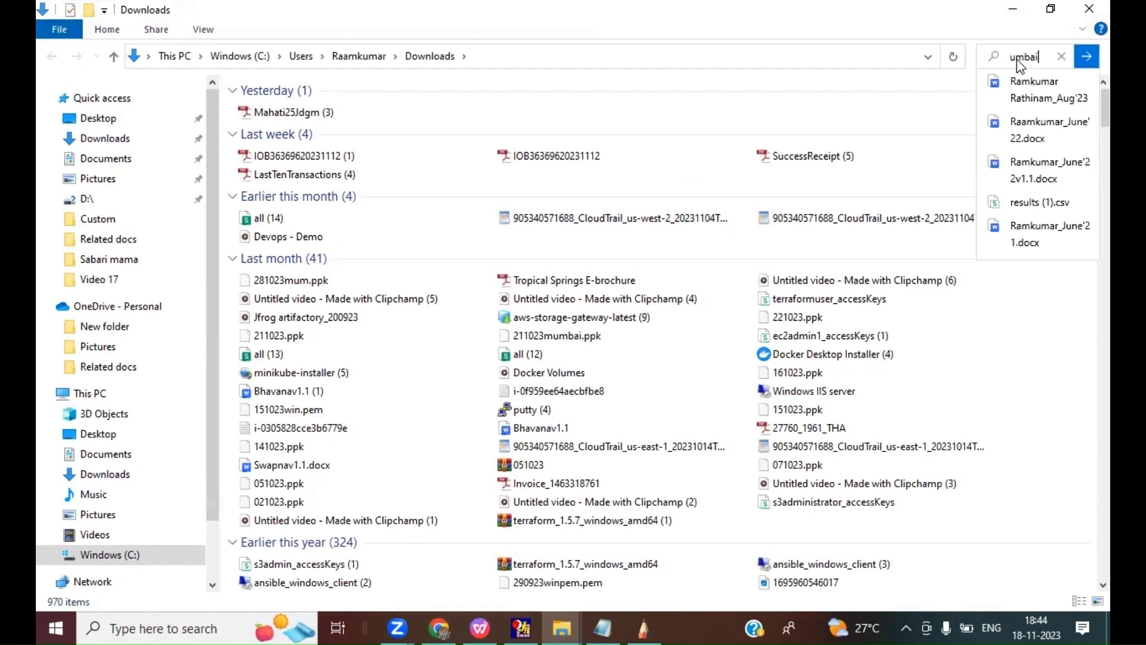
key("BackSpace")
key("BackSpace")
key("BackSpace")
key("BackSpace")
key("BackSpace")
key("BackSpace")
type("m")
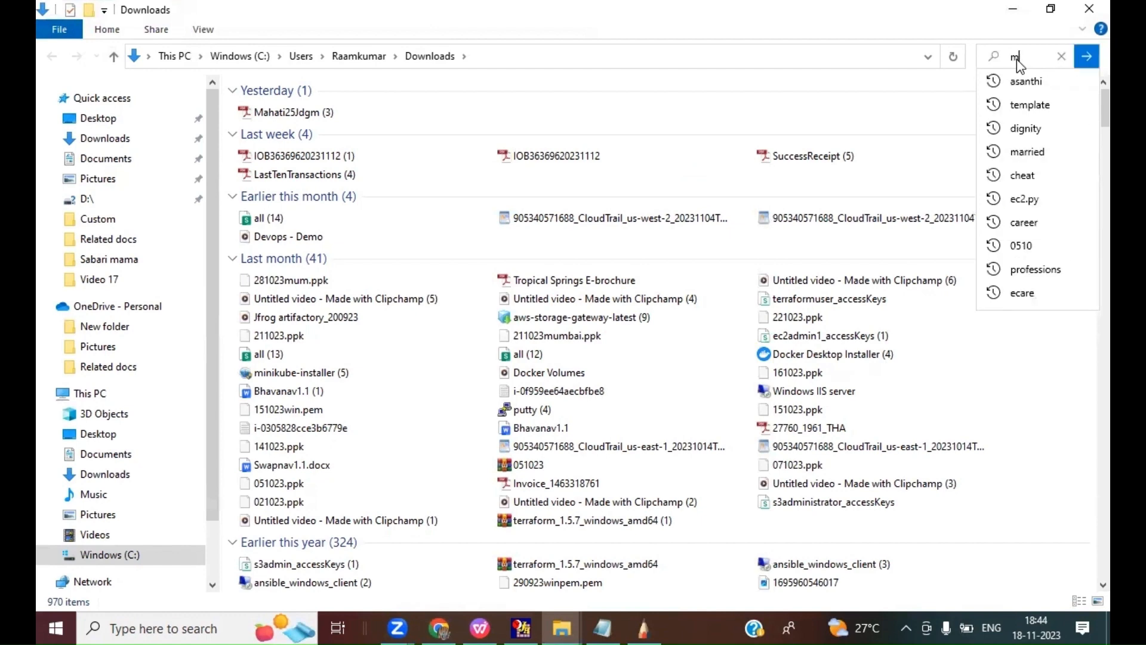
type("u")
key("BackSpace")
key("BackSpace")
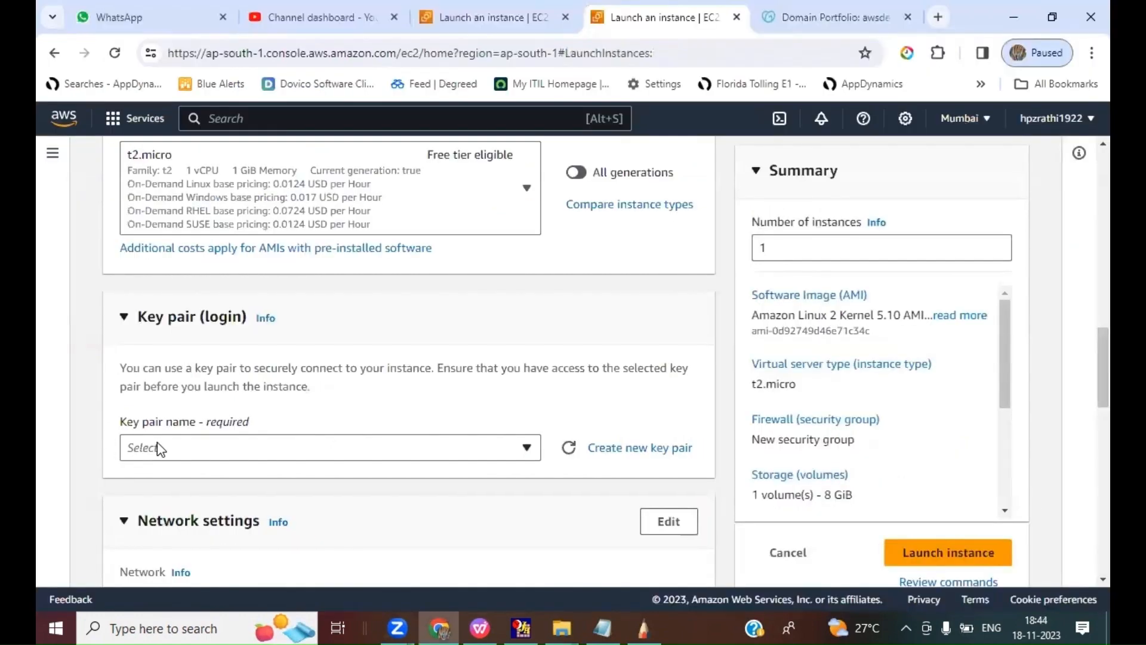
Step: Return to Chrome and select the key pair 211023mumbai for the Backup WEB instance
left_click(159, 448)
left_click(156, 373)
scroll(472, 475, "up", 2)
scroll(469, 473, "down", 5)
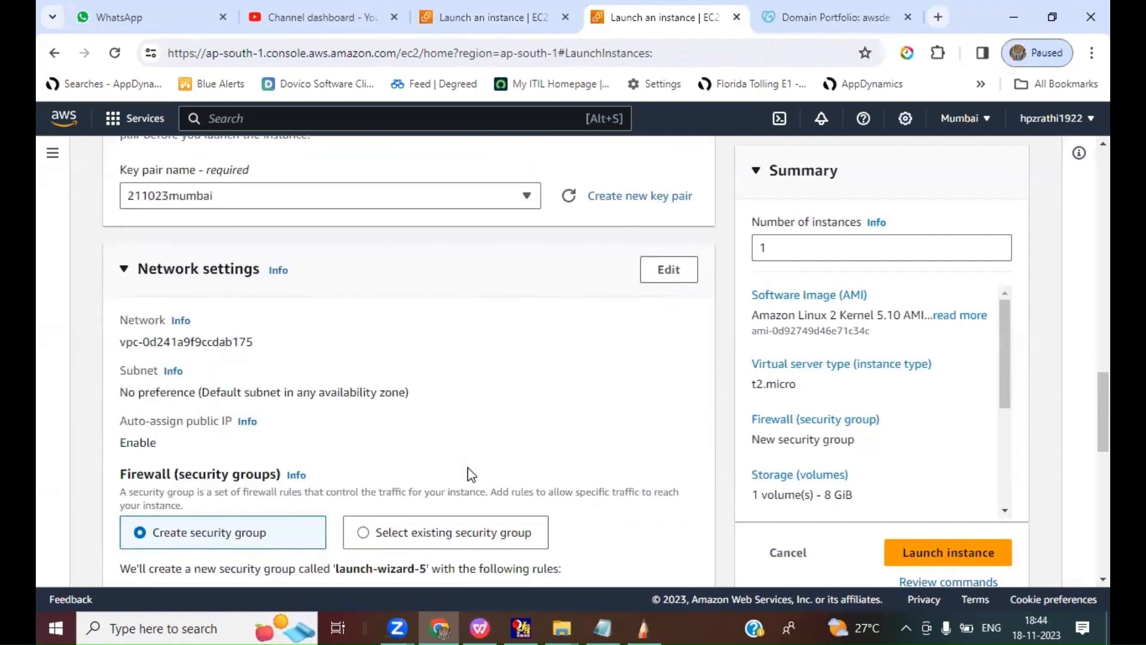
Step: Restrict the Mumbai instance's SSH access to My IP and allow HTTP traffic from the internet in its new security group
scroll(514, 448, "down", 4)
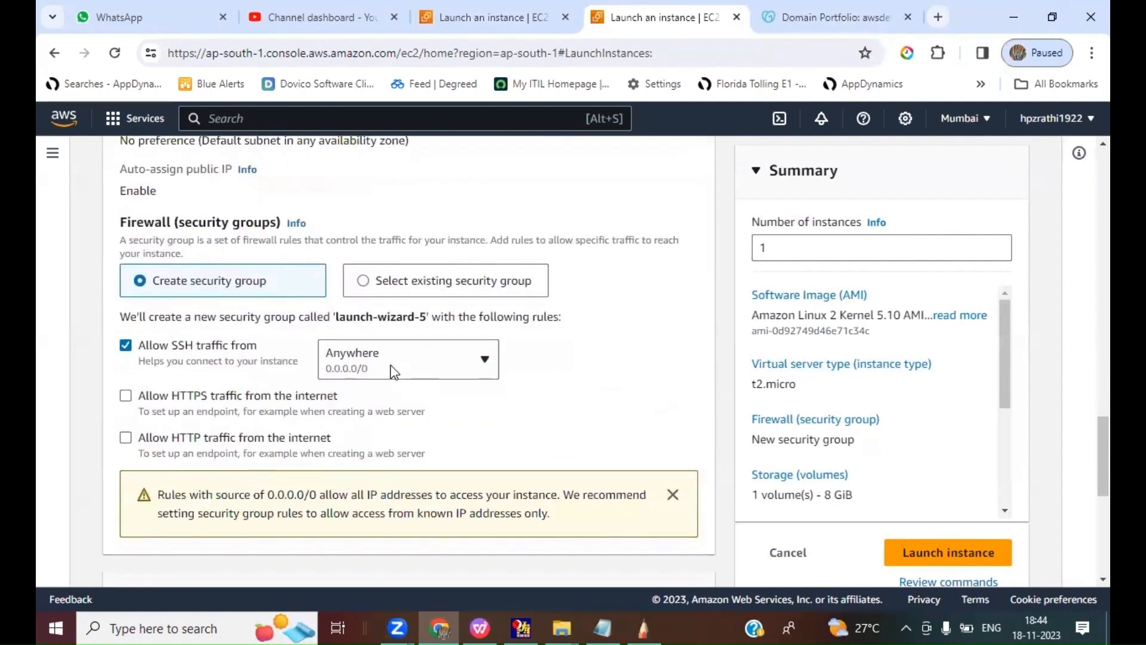
left_click(391, 364)
key("Return")
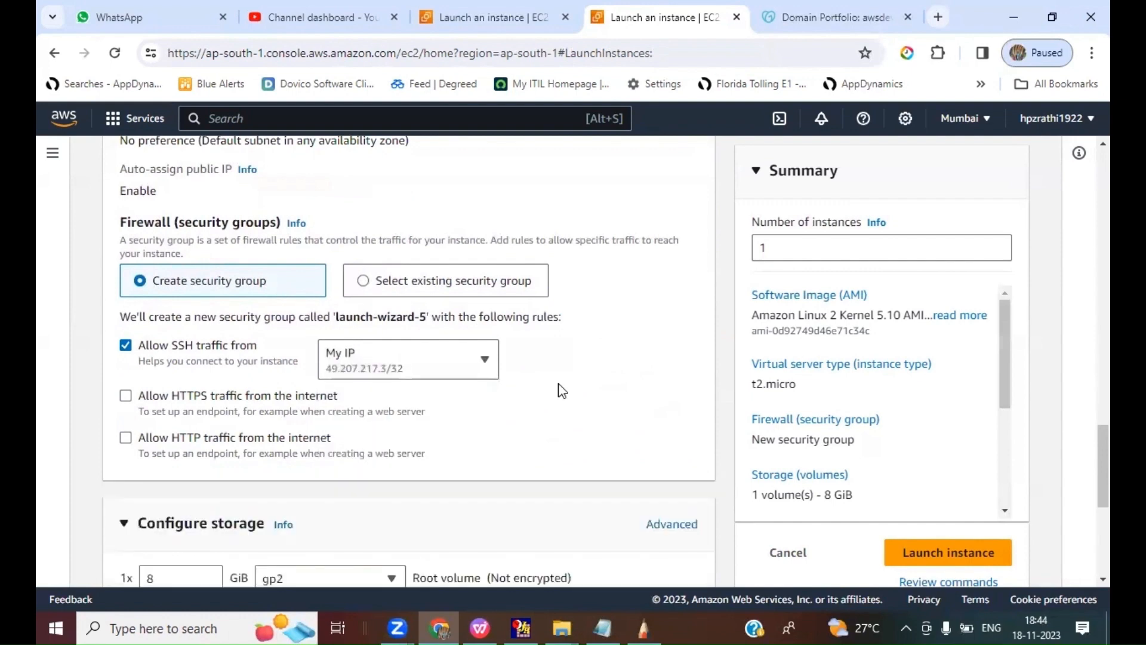
scroll(561, 391, "down", 3)
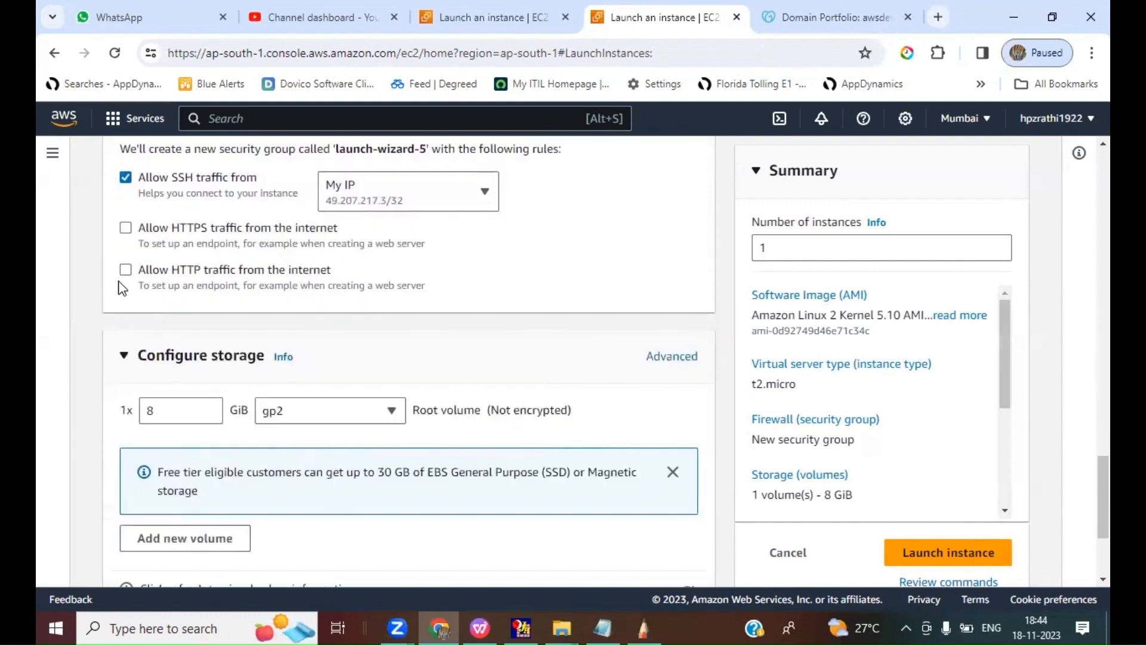
scroll(478, 382, "down", 1)
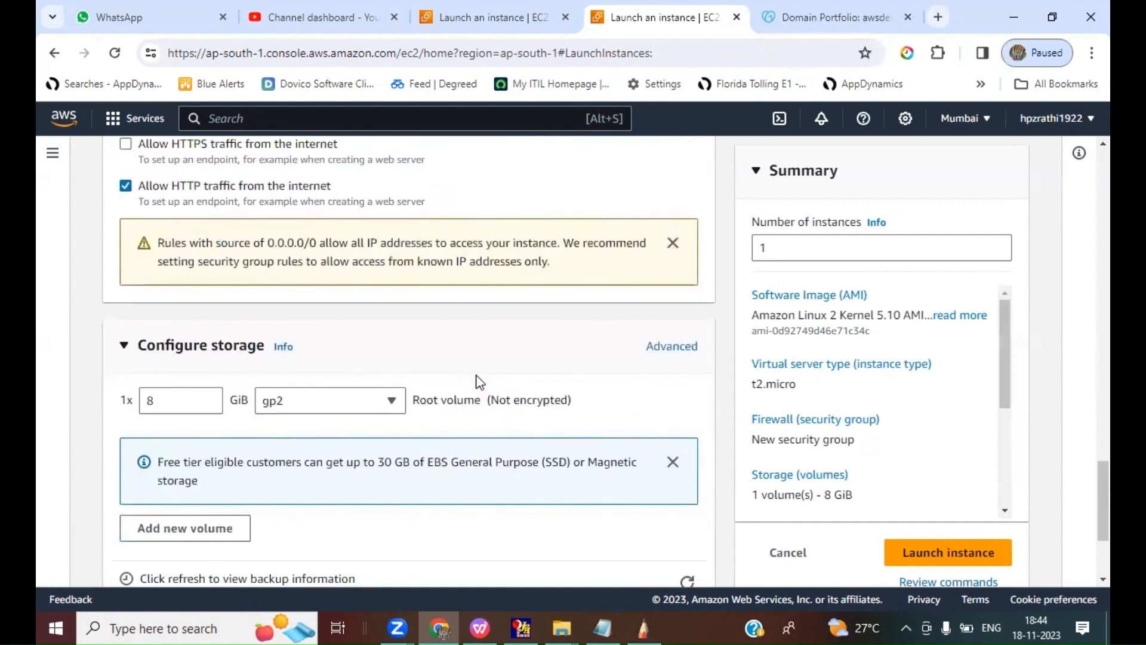
Step: Launch the Backup WEB instance in Mumbai and open its entry in the instances list
scroll(478, 382, "down", 3)
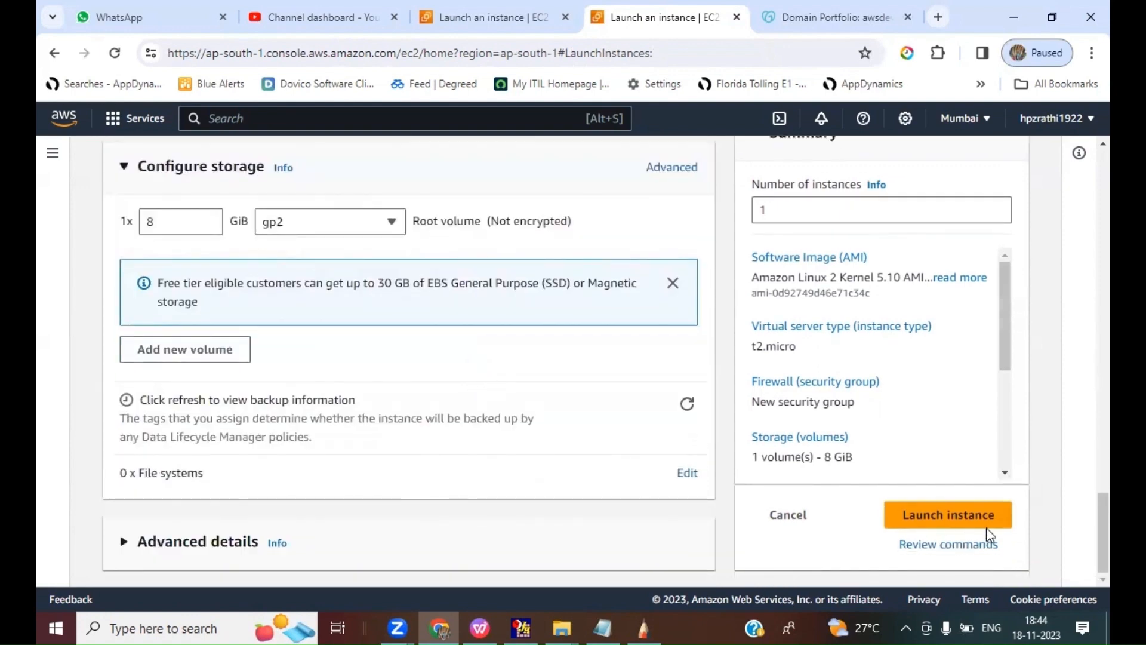
left_click(948, 514)
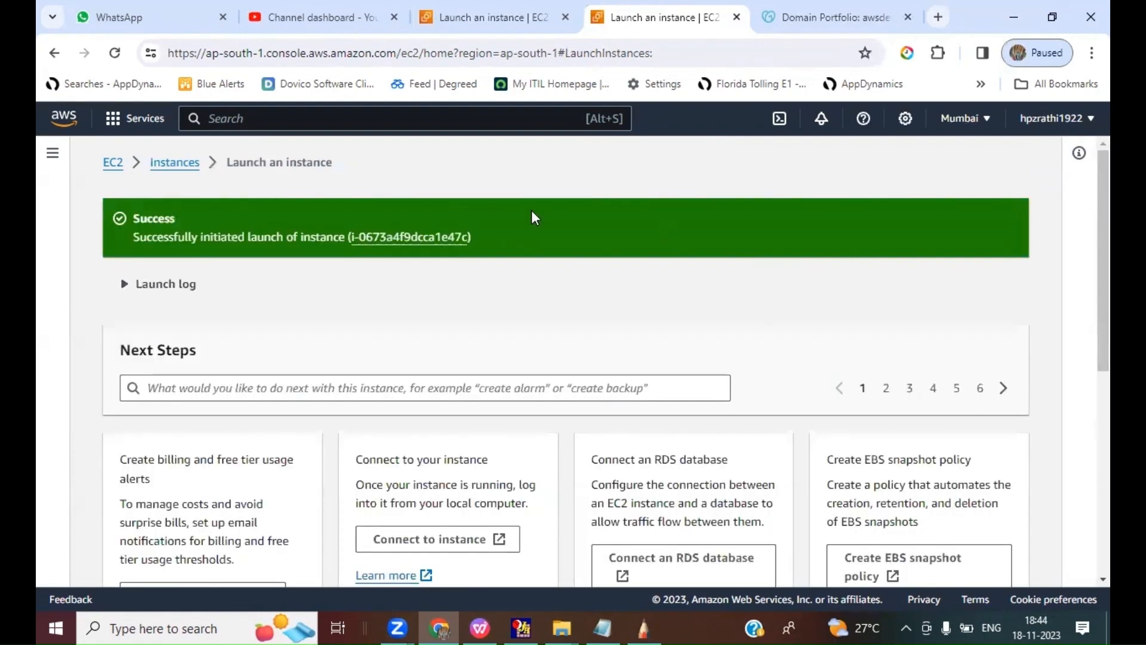
left_click(399, 238)
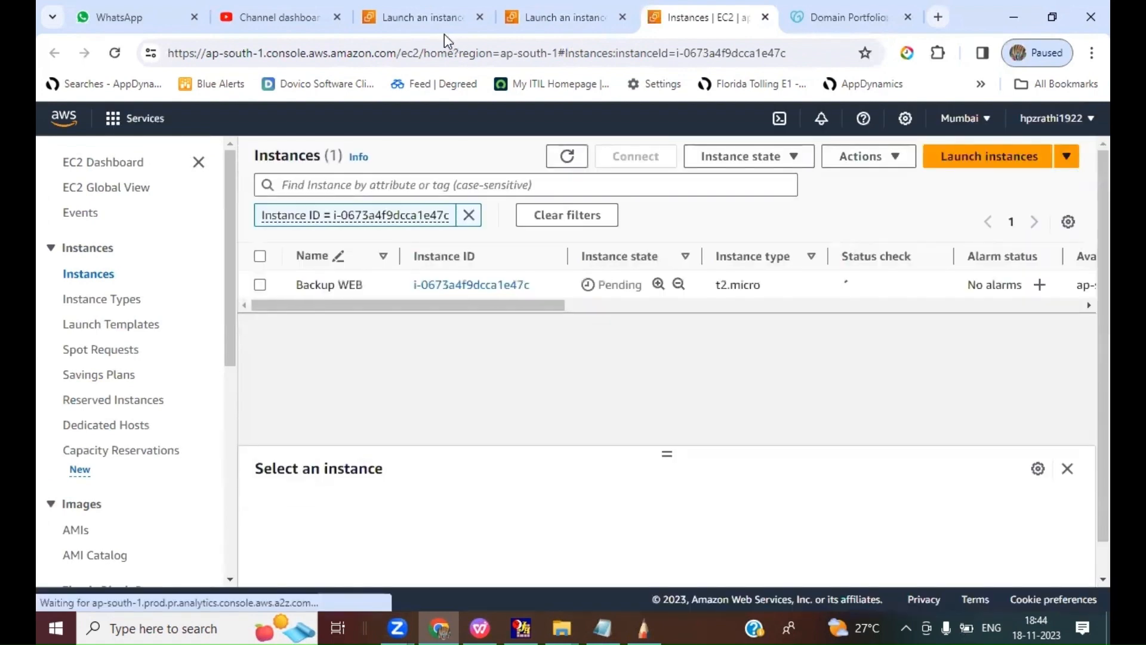
Step: Show all EC2 instances in Oregon without the running-state filter and select Primary WEB to get its public IPv4 address
left_click(416, 23)
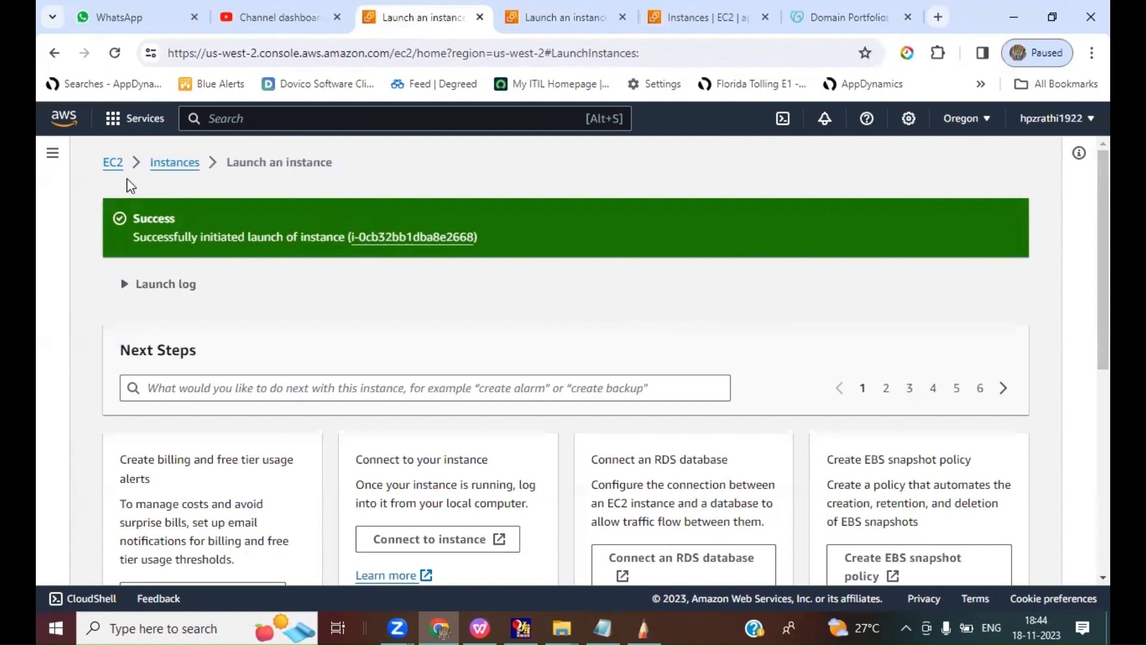
left_click(113, 163)
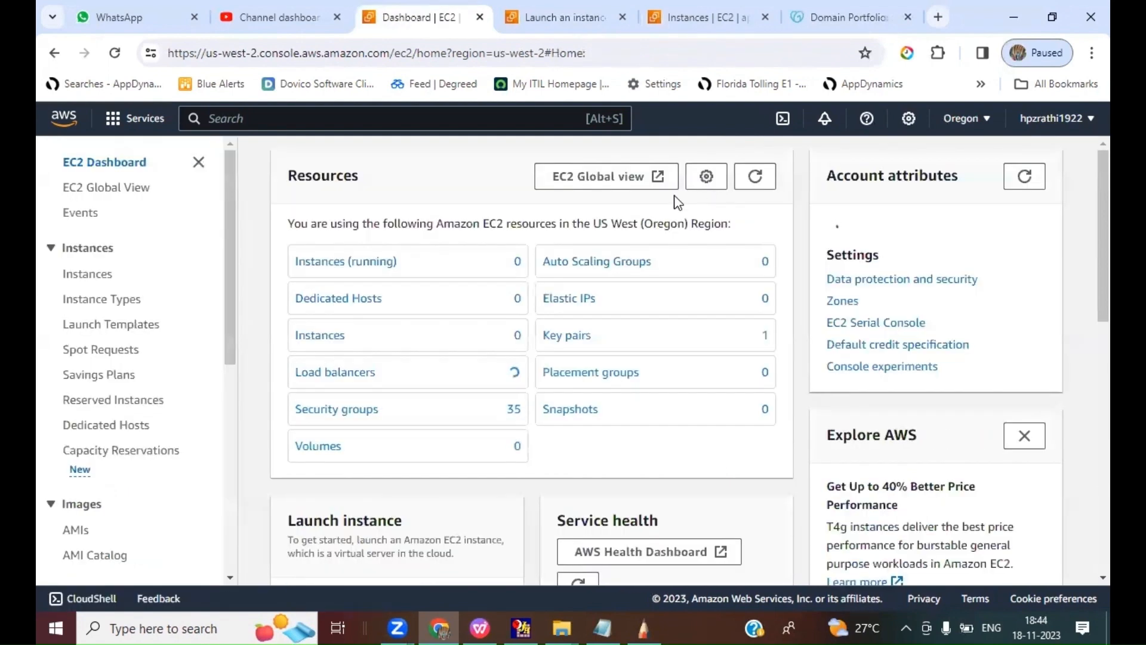
left_click(356, 263)
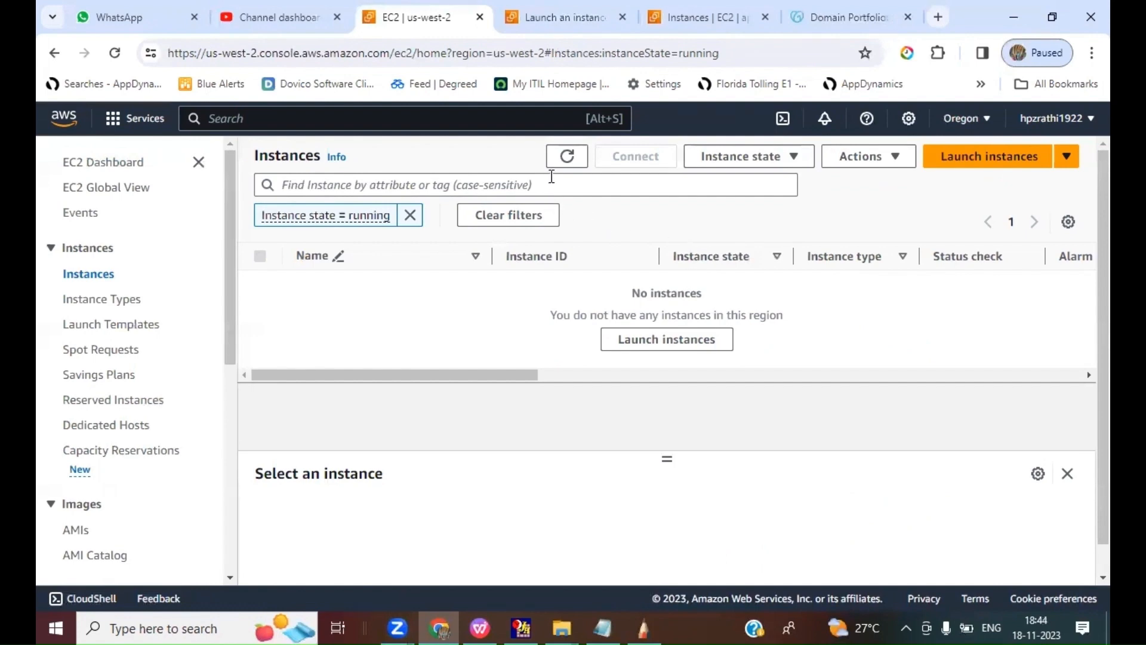
left_click(410, 215)
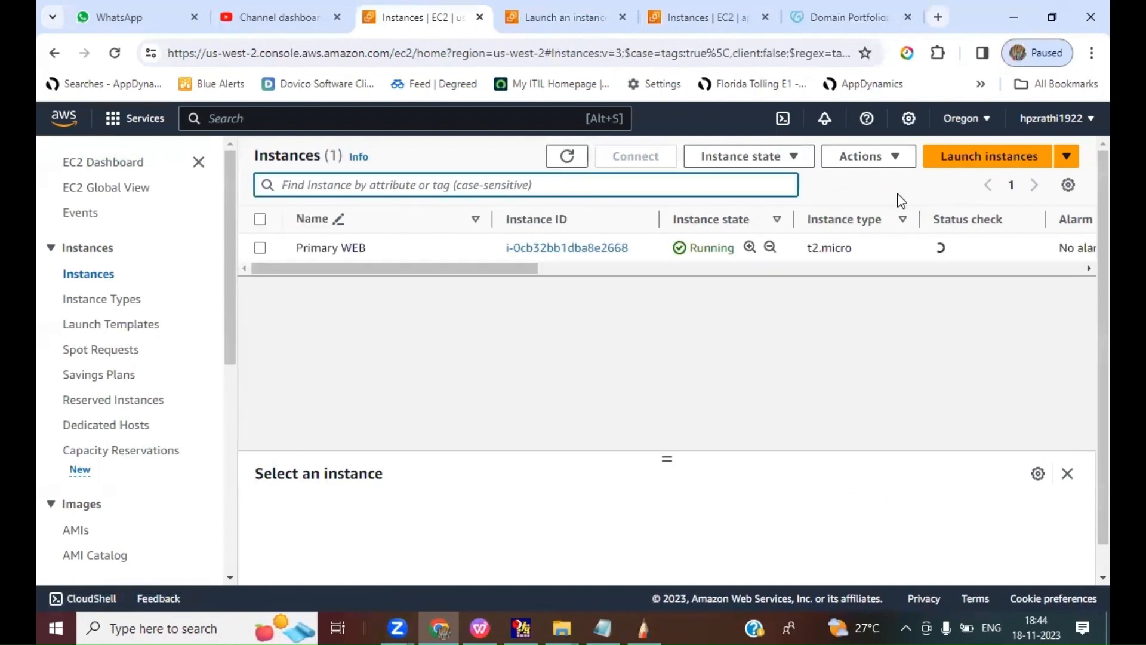
left_click(567, 156)
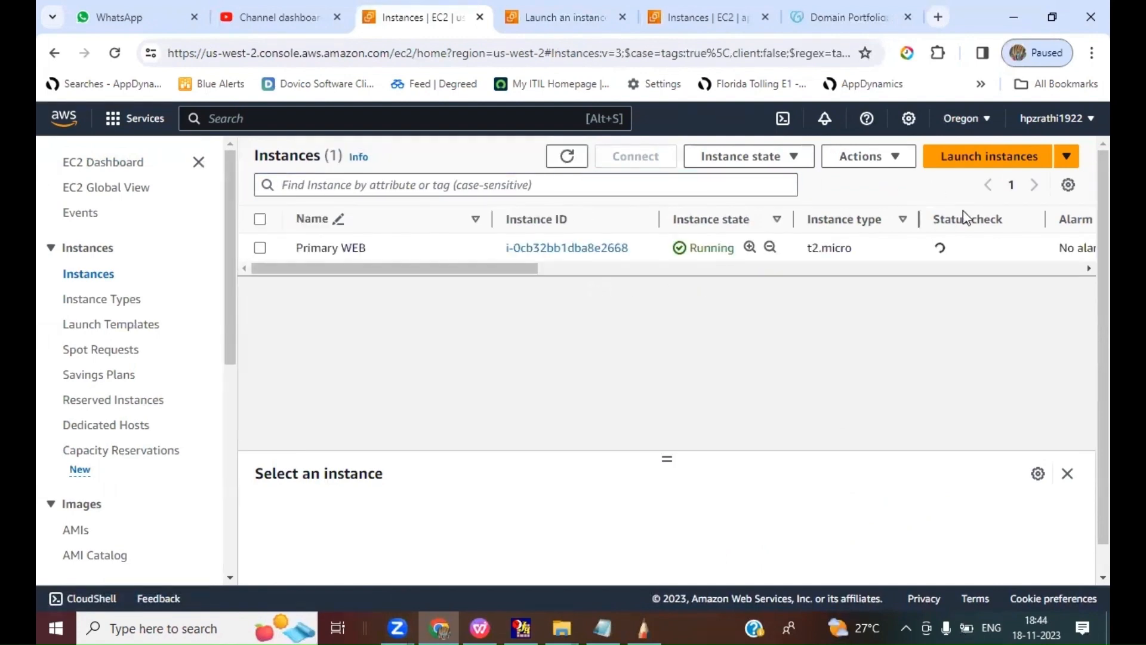
left_click(260, 247)
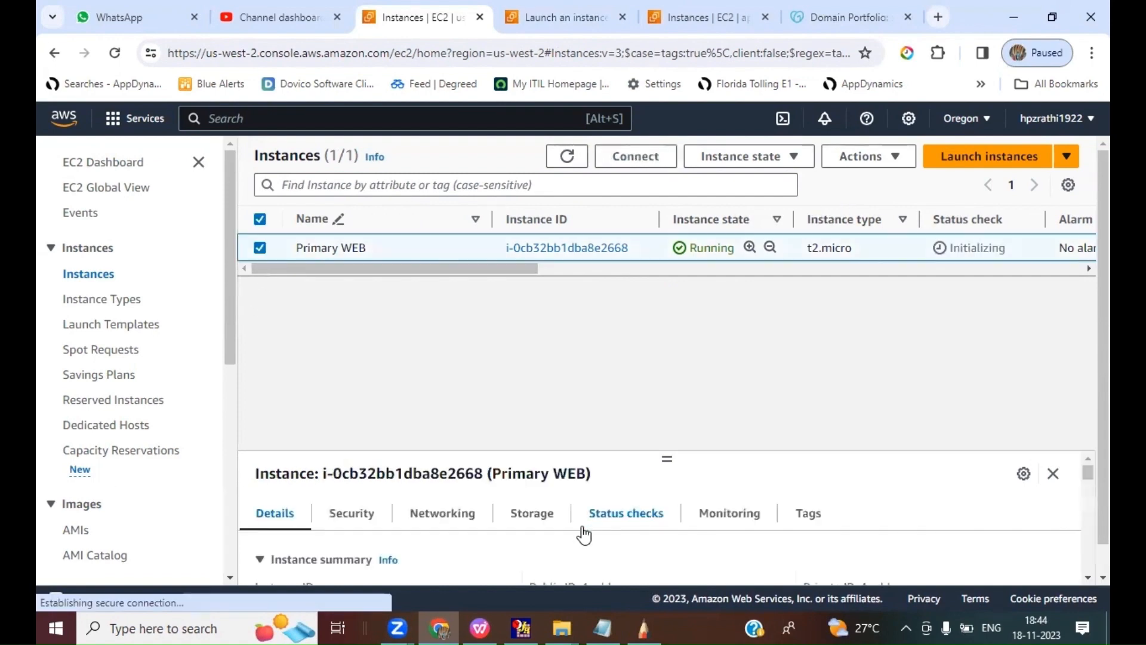
scroll(585, 533, "down", 2)
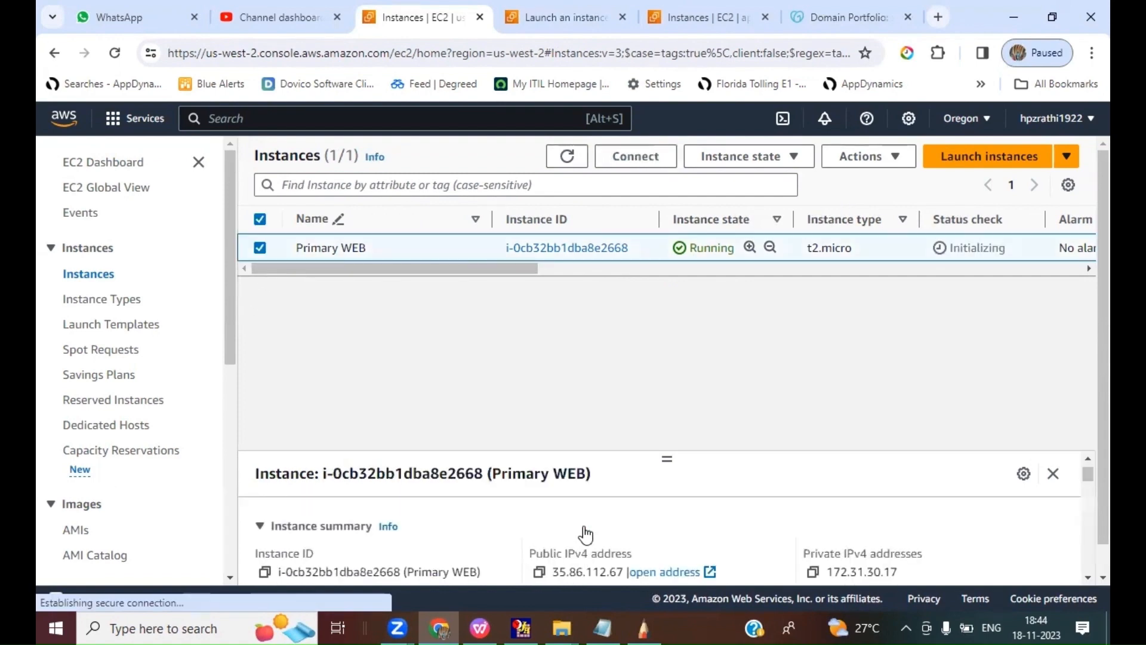
Step: Launch PuTTY and set the host name to Primary WEB's public address, 35.86.112.67
left_click(161, 625)
type("putty")
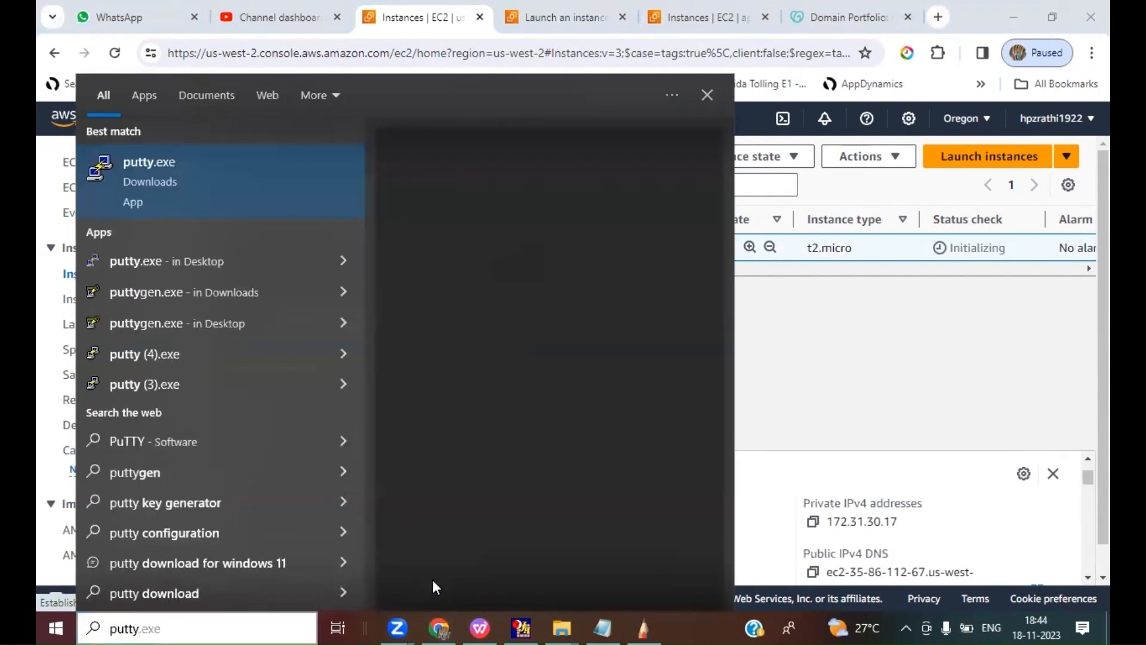
key("Return")
type("35.86.112.67")
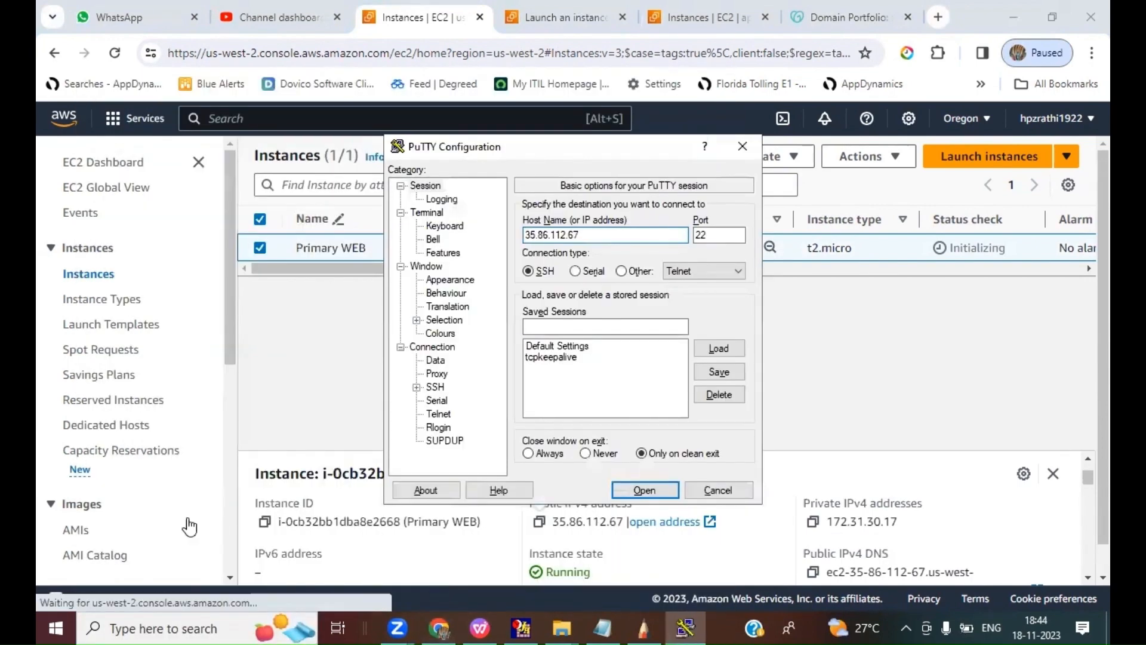
Step: Choose 161023.ppk from Downloads as the private key file for the session's SSH authentication
left_click(417, 387)
left_click(432, 401)
left_click(477, 413)
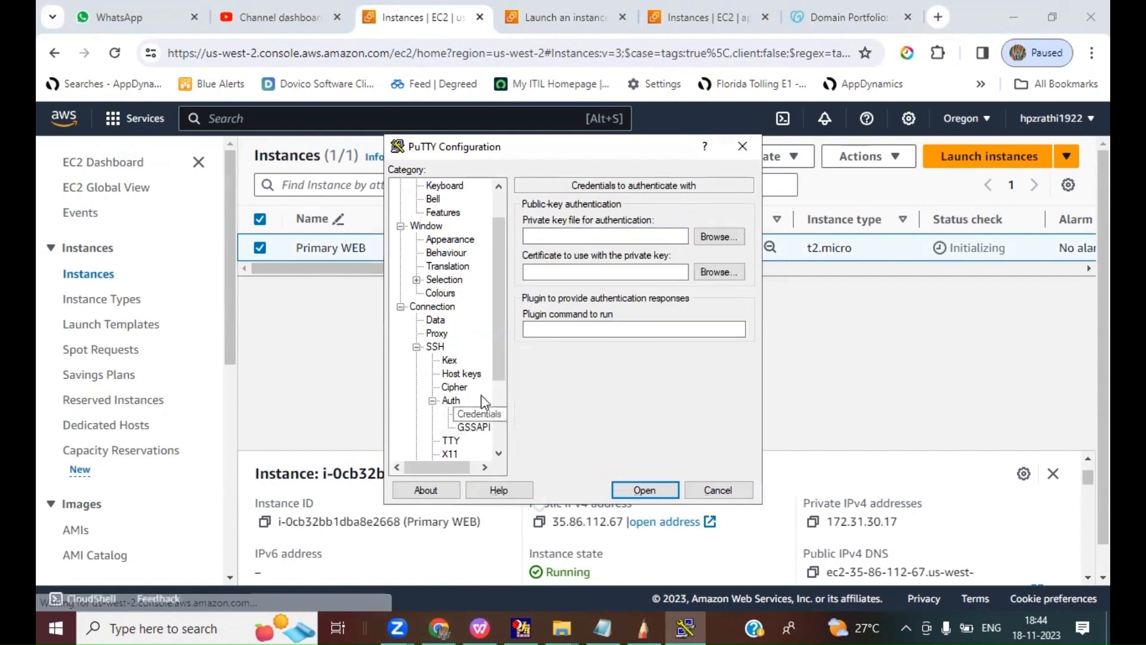
left_click(718, 236)
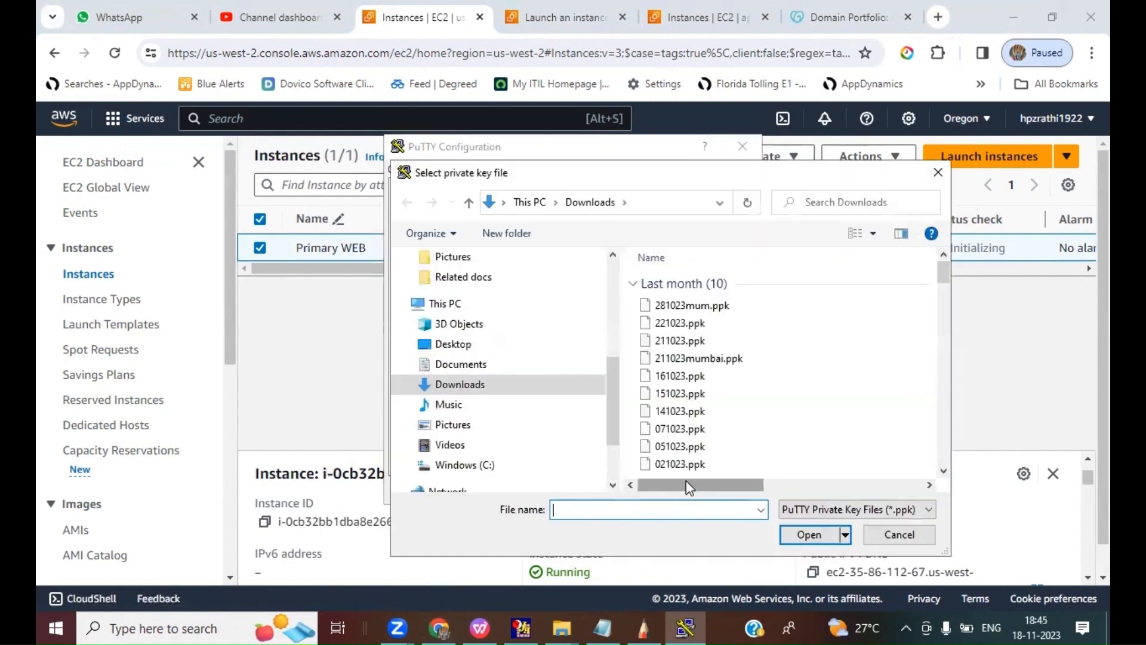
type("161")
key("Down")
key("Return")
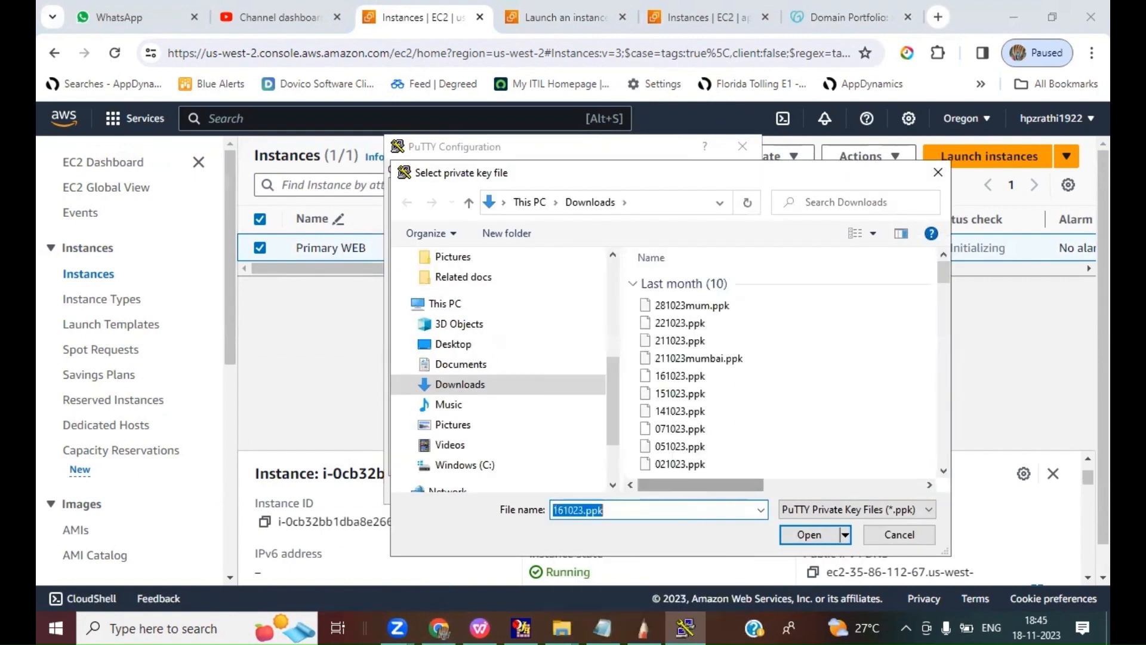
Step: Connect to the Primary WEB instance, accept its host key and log in as ec2-user
left_click(642, 493)
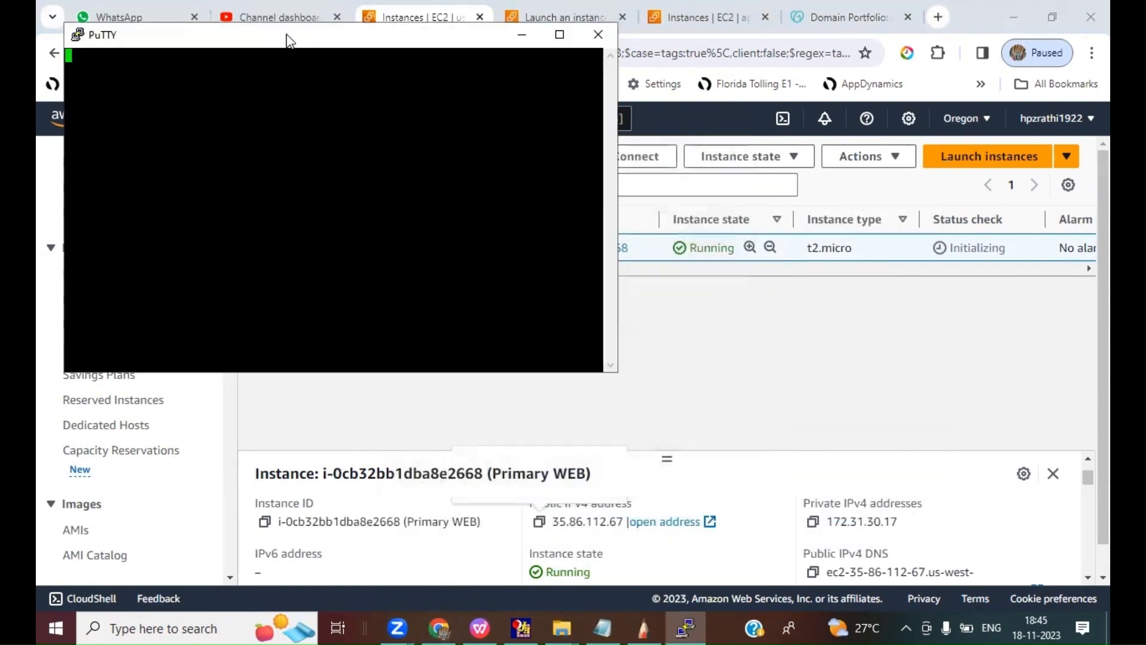
left_click_drag(283, 34, 636, 207)
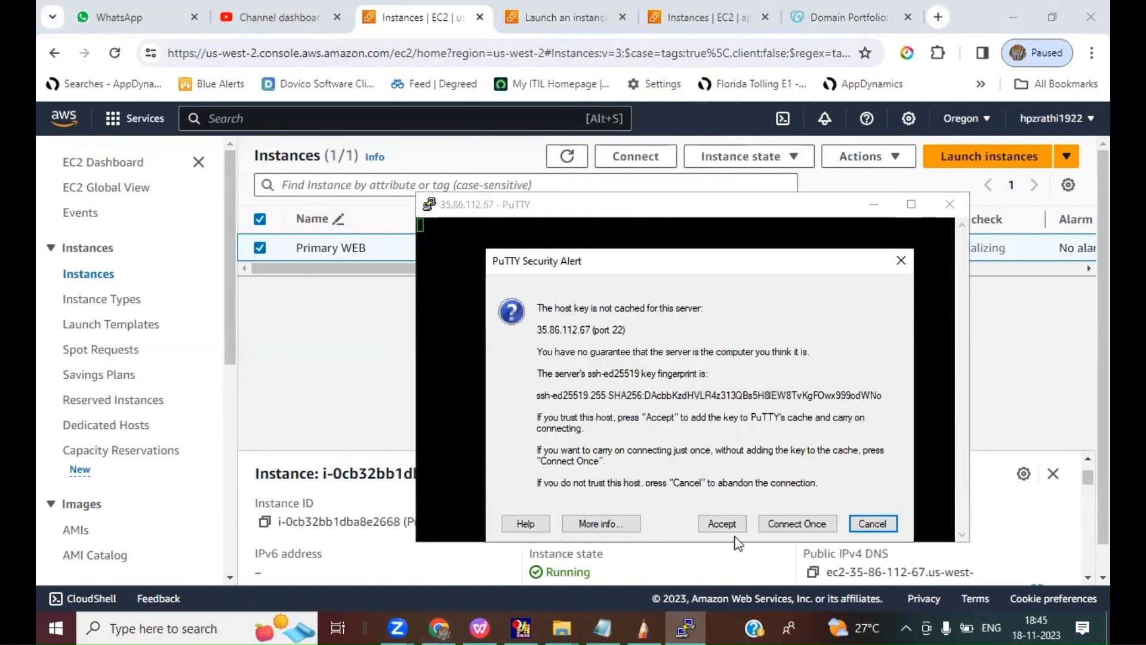
left_click(722, 523)
type("ec2-")
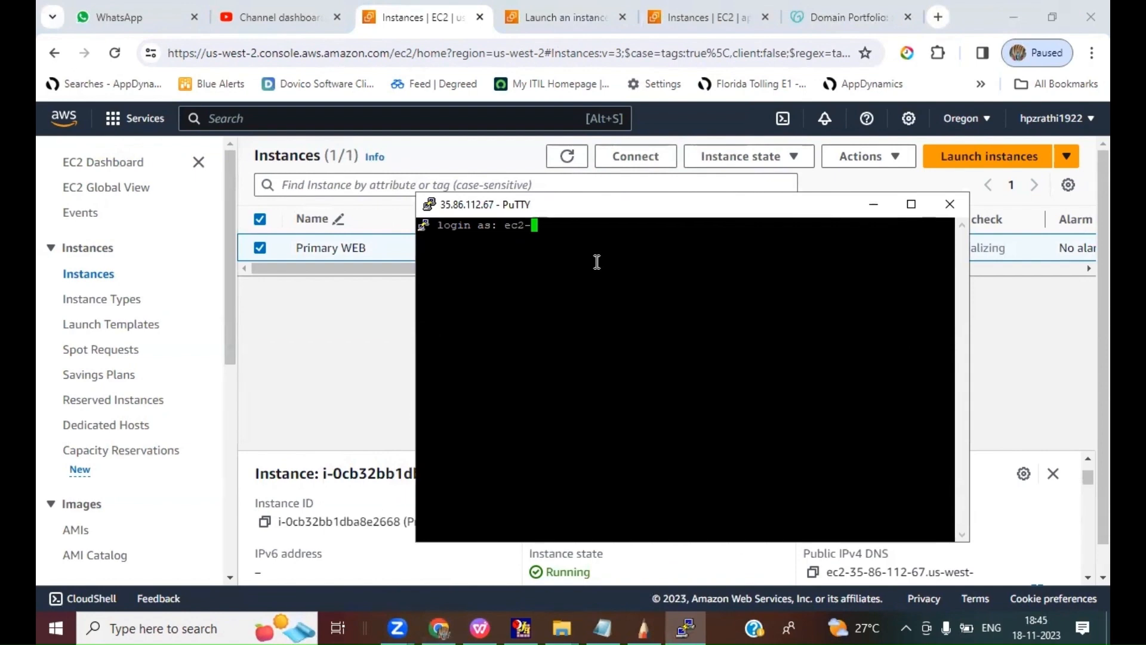
type("user")
key("Return")
Step: Maximize the terminal window and switch to the root user with sudo su -
double_click(561, 209)
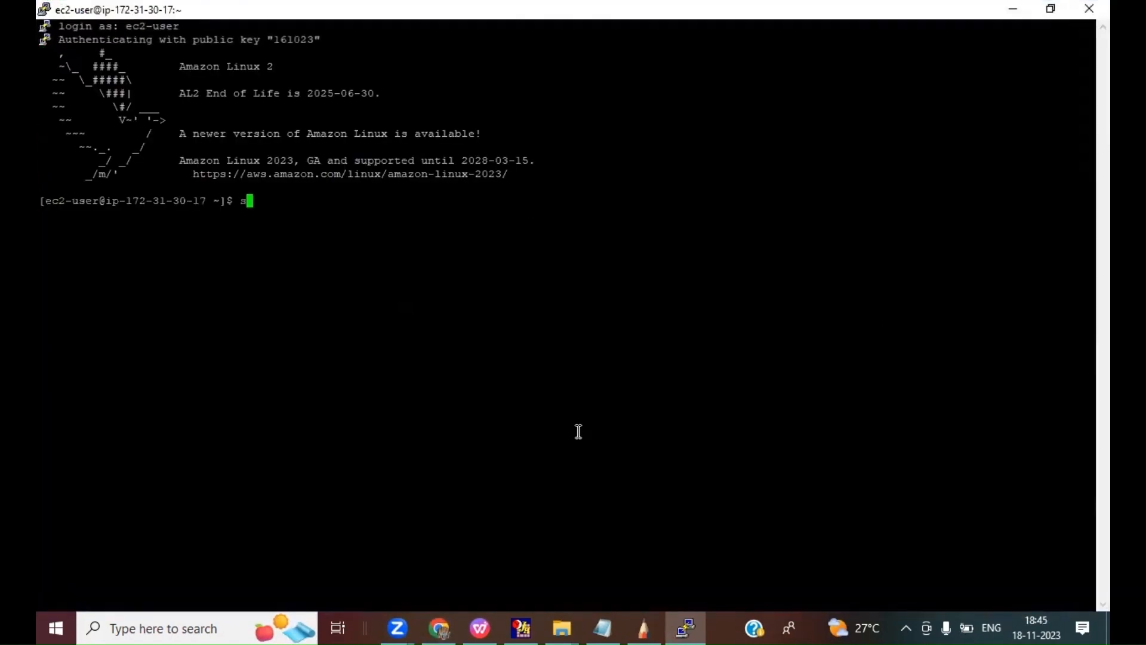
type("sudo su -")
key("Return")
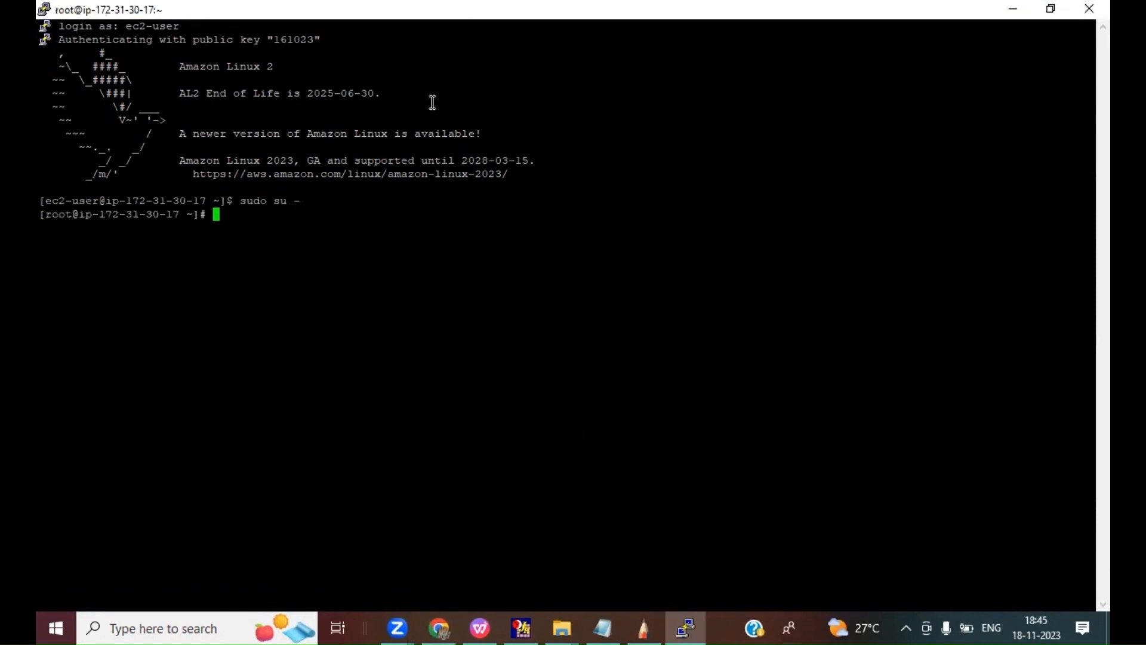
Step: Change the PuTTY session's font size to 14 and apply it to the terminal
right_click(246, 12)
left_click(289, 240)
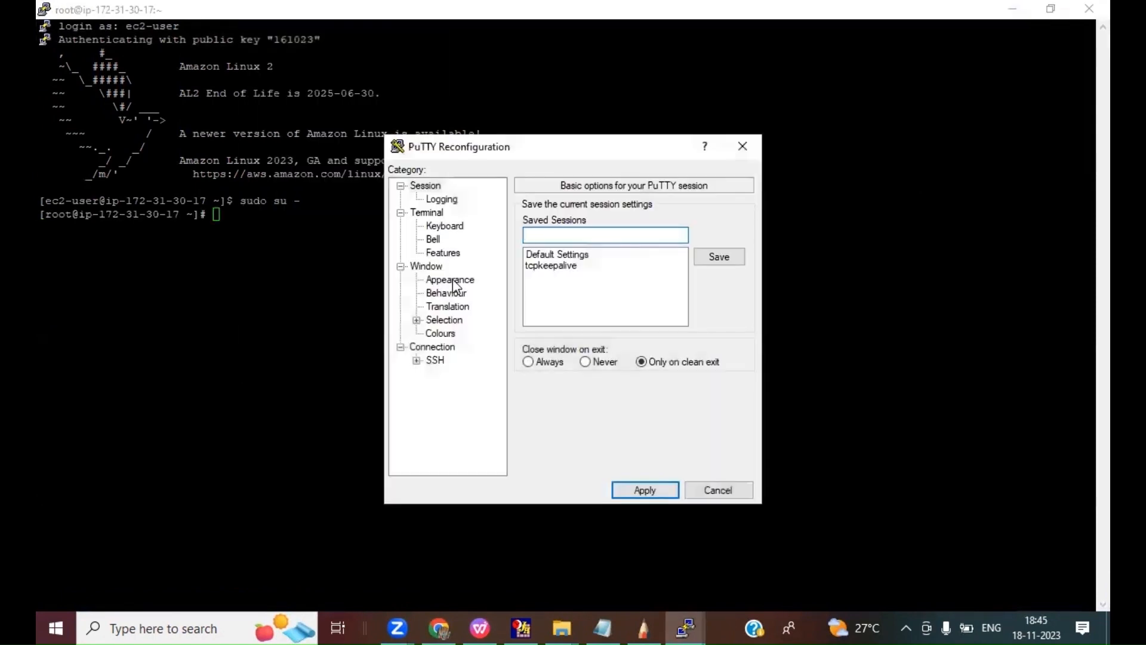
left_click(451, 280)
left_click(711, 304)
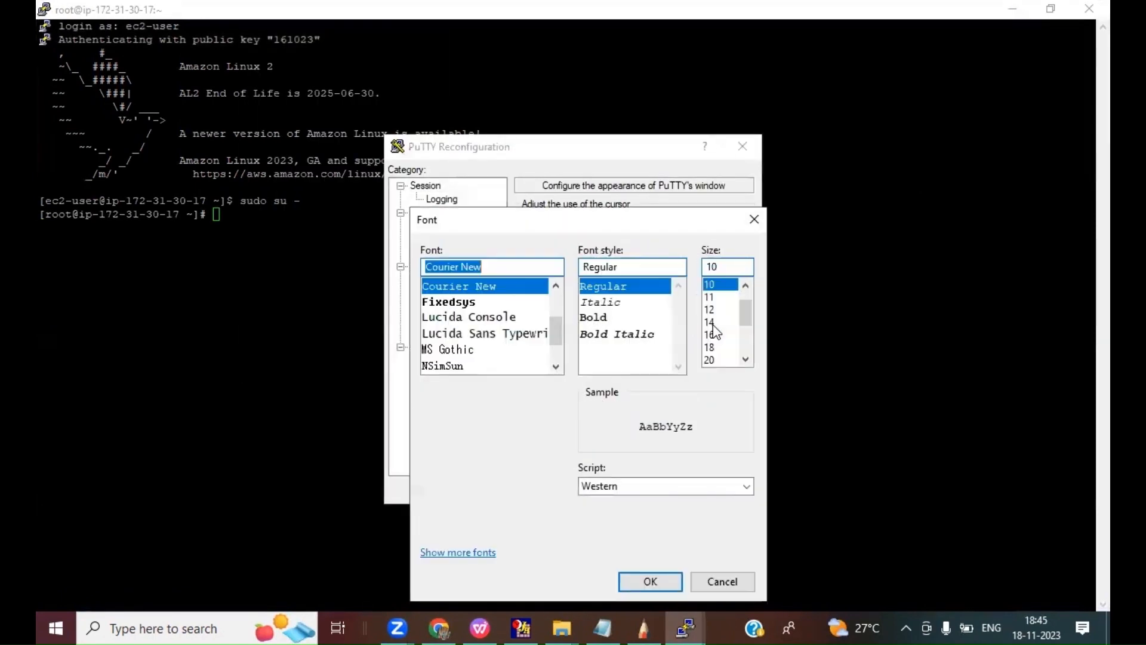
left_click(711, 323)
left_click(652, 580)
left_click(650, 489)
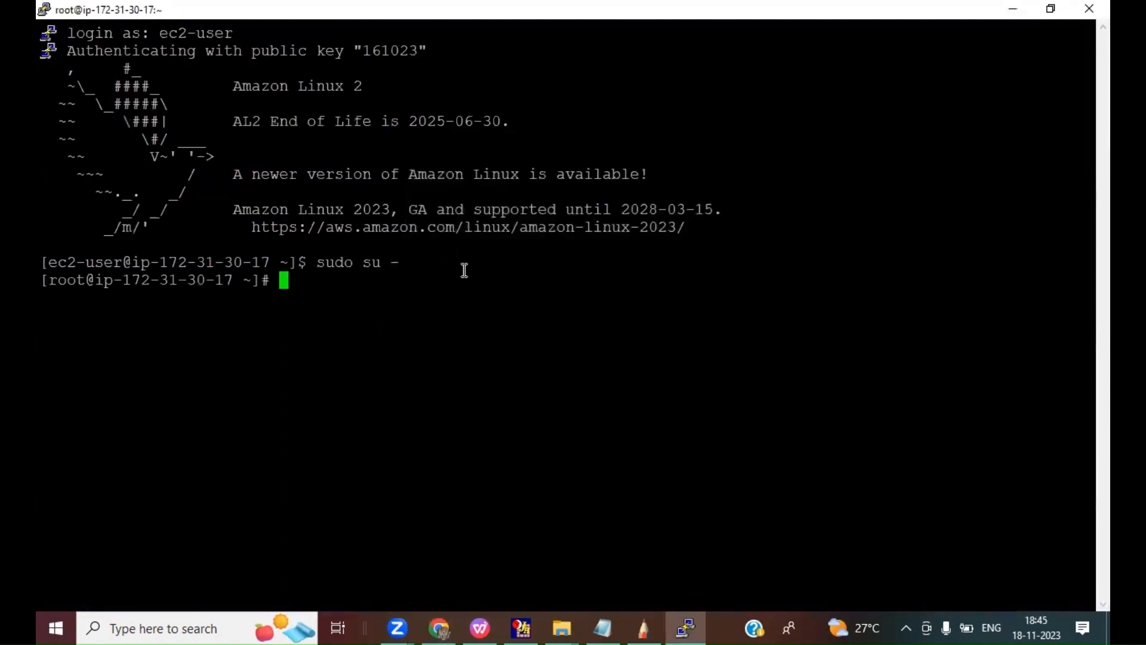
Step: Install the Apache web server on Primary WEB with yum install httpd -y
type("yum install httpd -y")
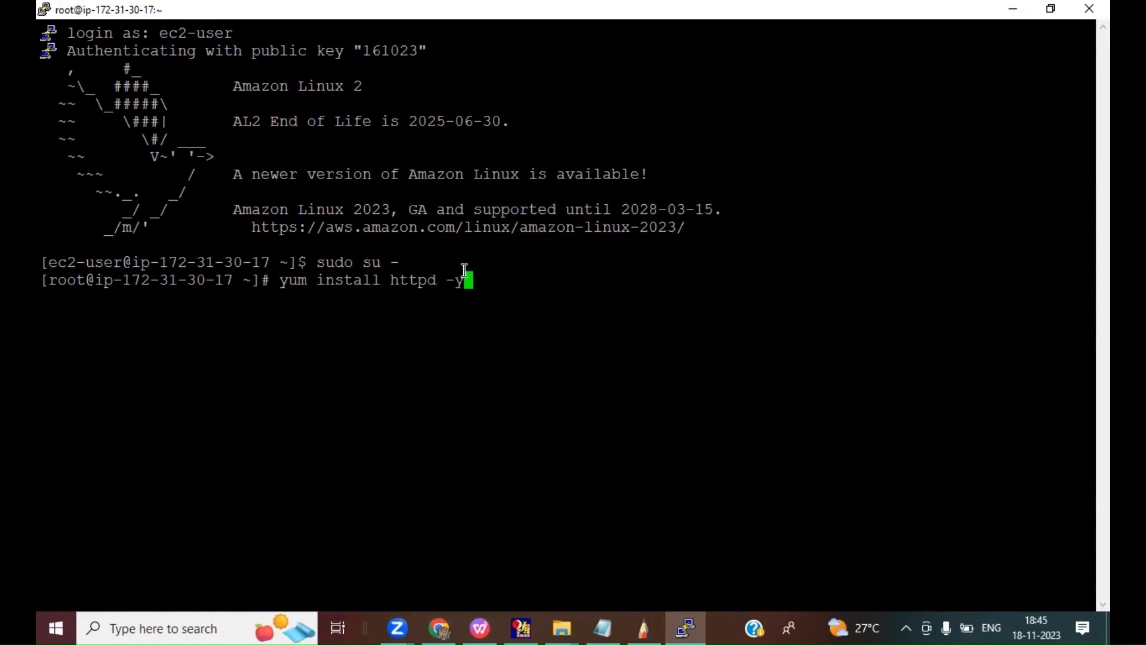
key("Return")
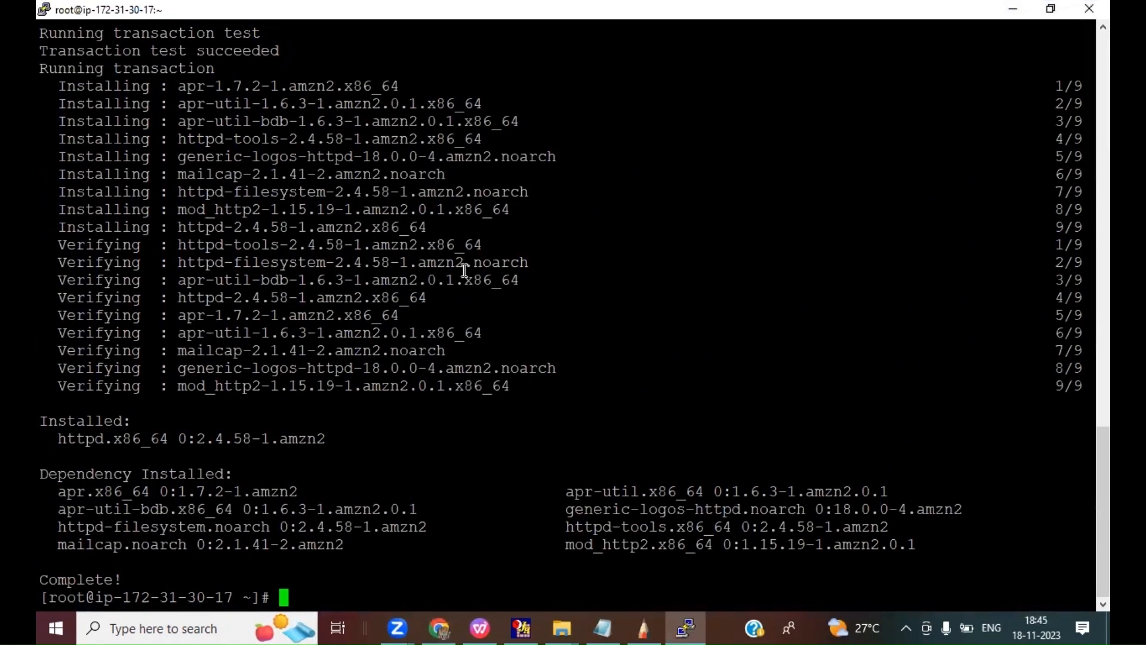
Step: Start the web server with service httpd start and clear the terminal screen
type("servicde")
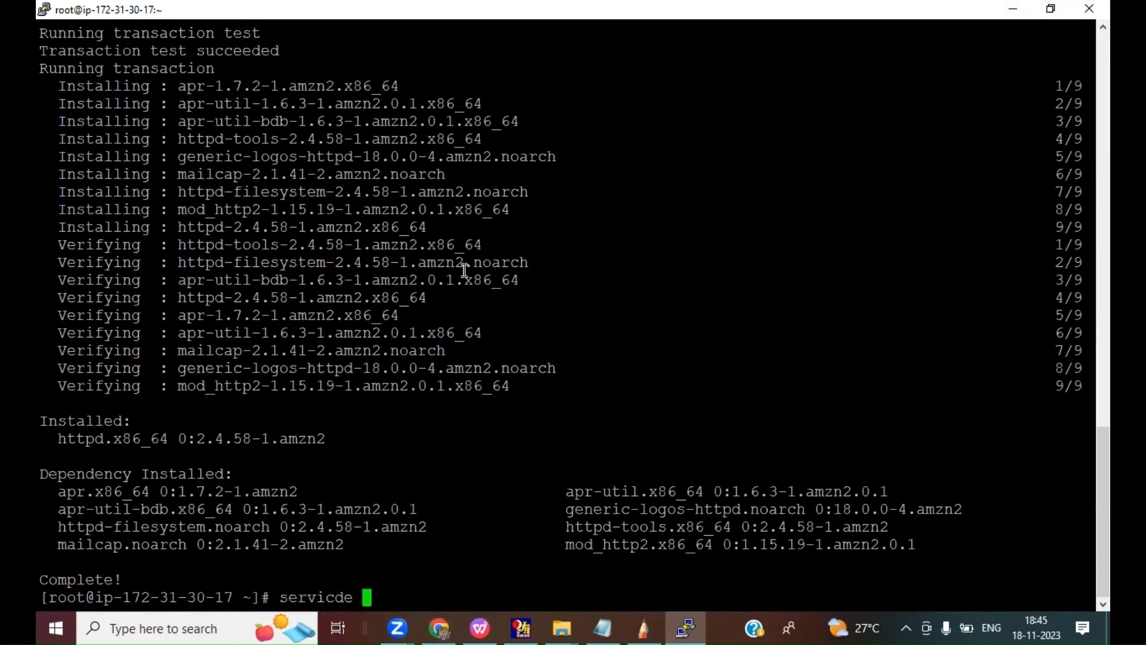
key("BackSpace")
key("BackSpace")
type("e httpd start")
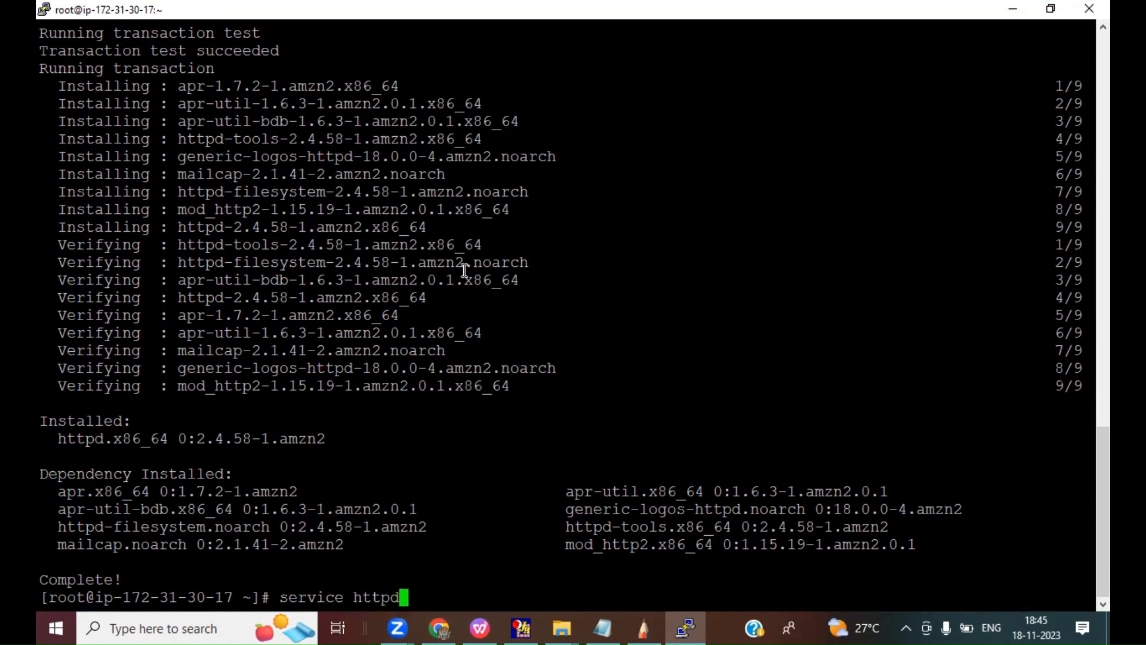
key("Return")
type("clear")
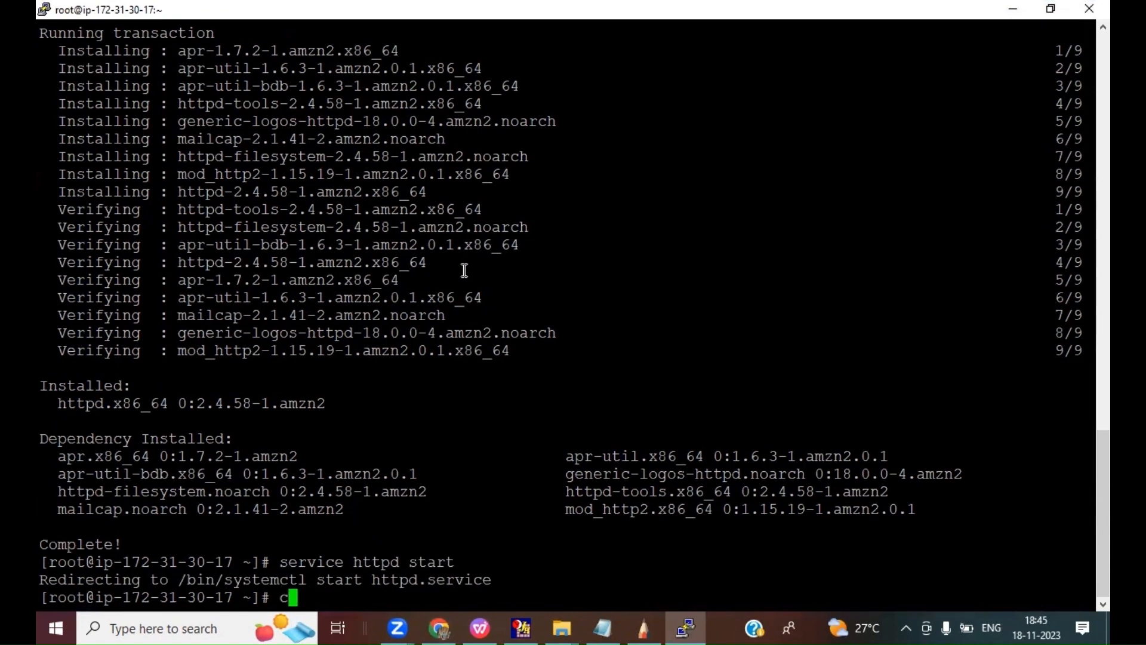
key("Return")
Step: Change to the /var/www/html directory and open a new index.html file in vi
type("c")
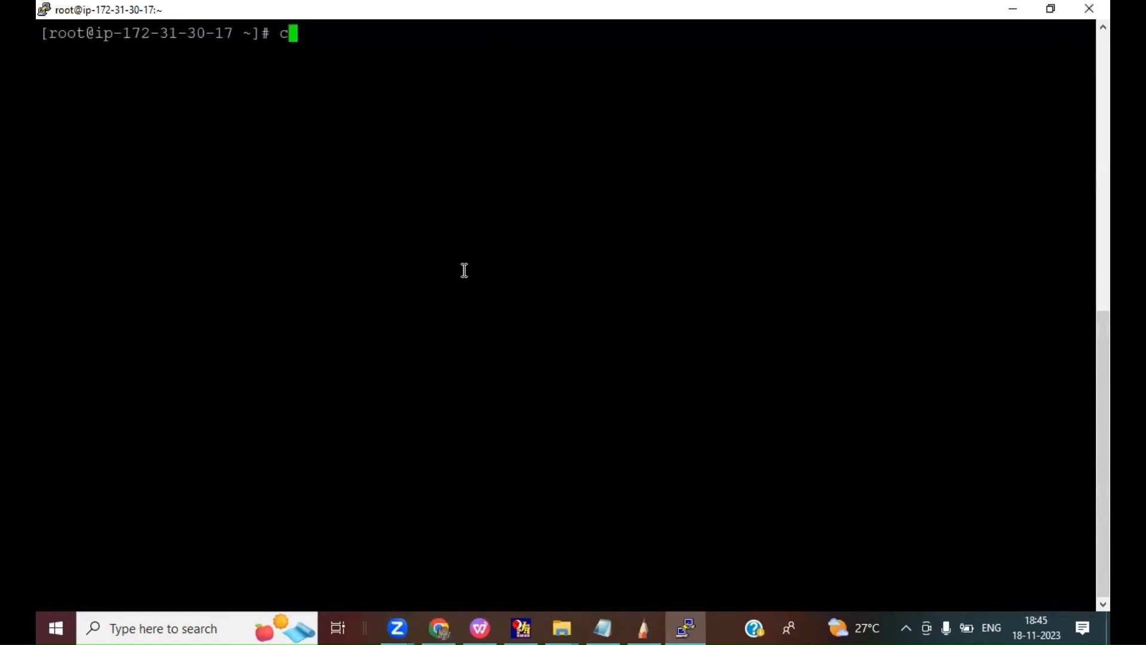
type("d /var/www/html")
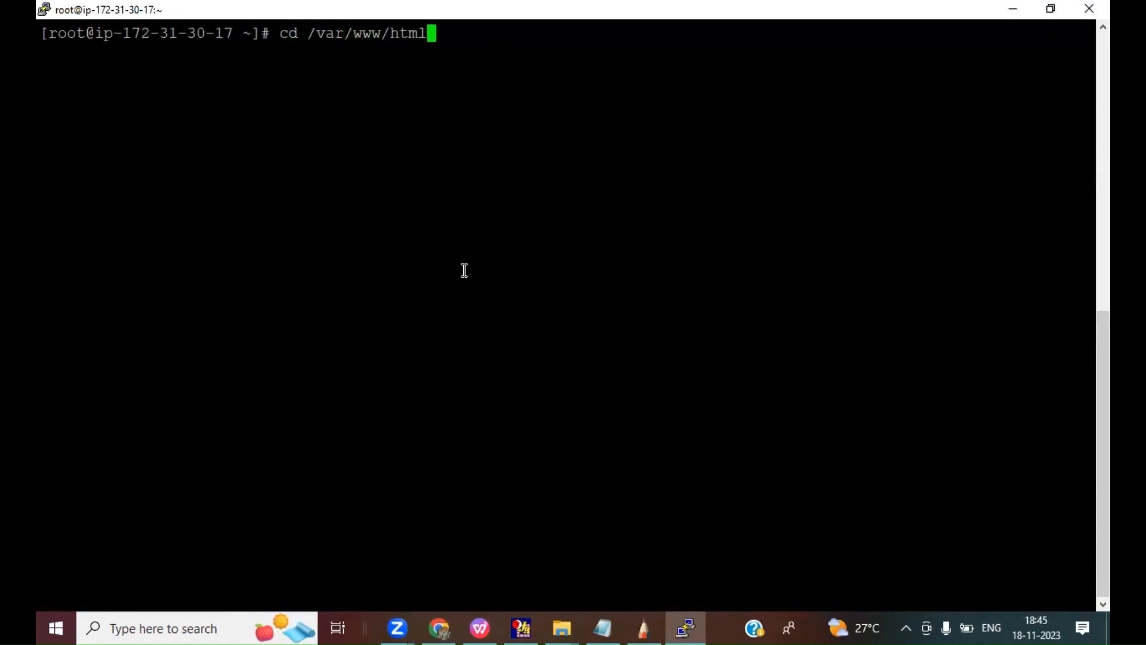
key("Return")
type("v")
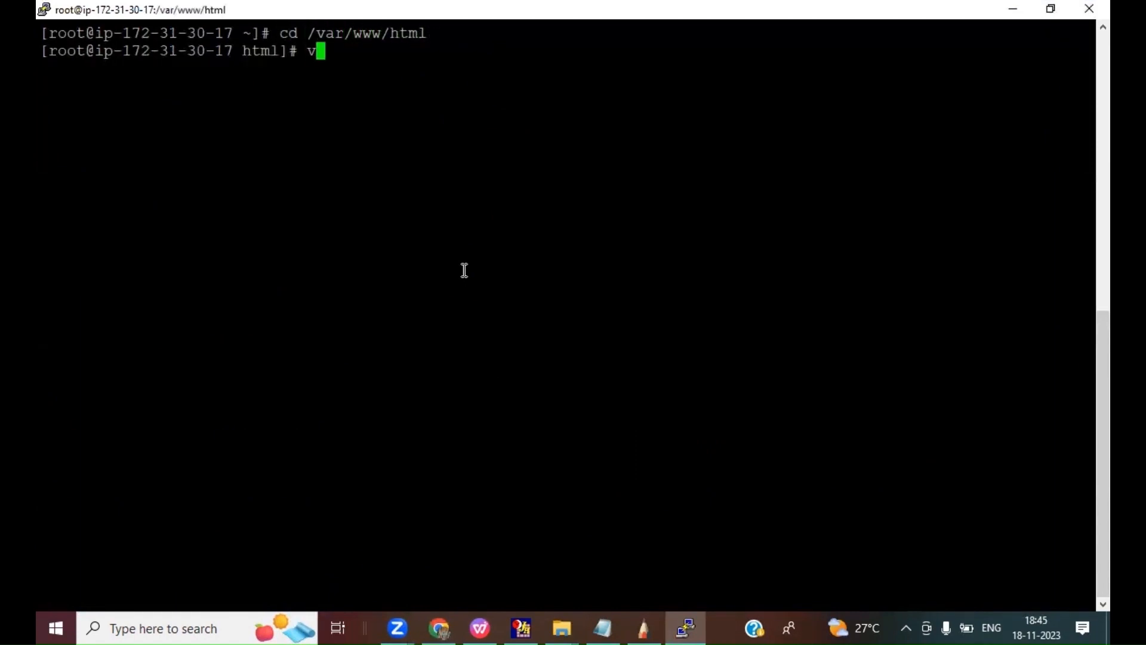
type("ui")
key("BackSpace")
key("BackSpace")
type("i index.html")
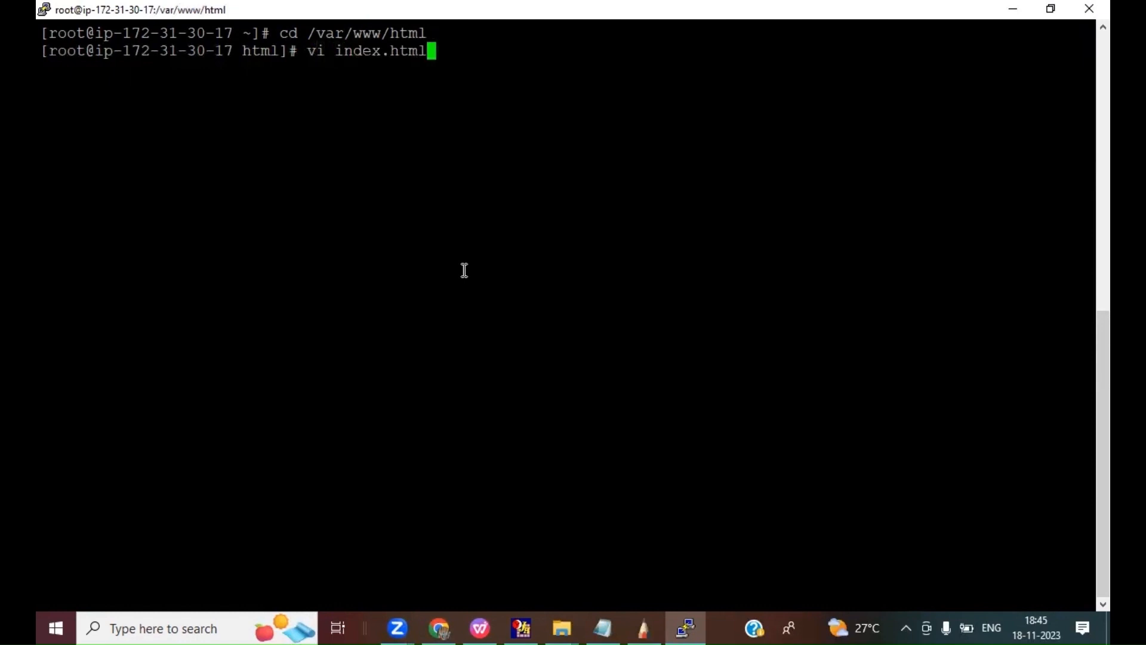
key("Return")
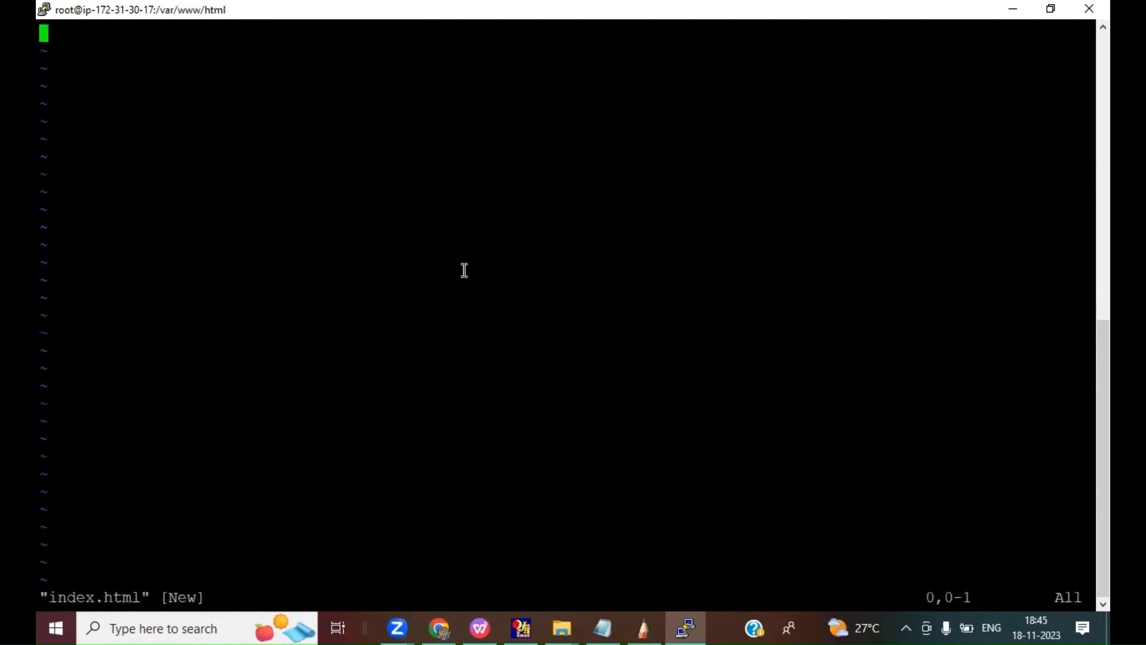
Step: Write the heading <h1>Welcome to Primary WEB</h1> as the content of index.html
type("i<h1>")
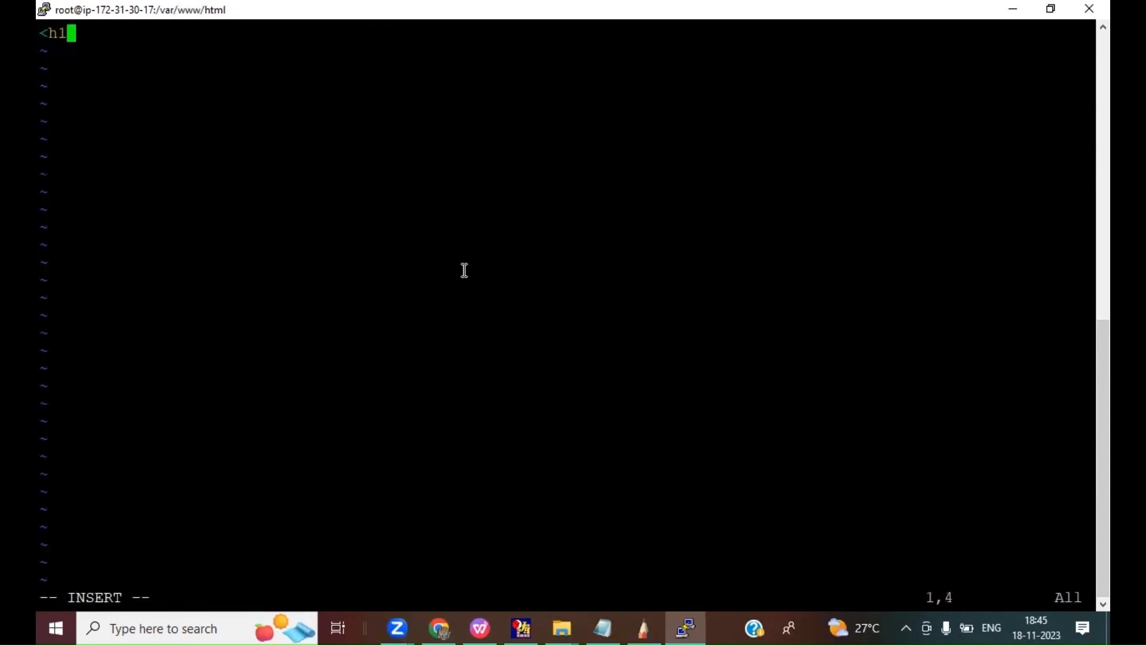
type("Werlcome")
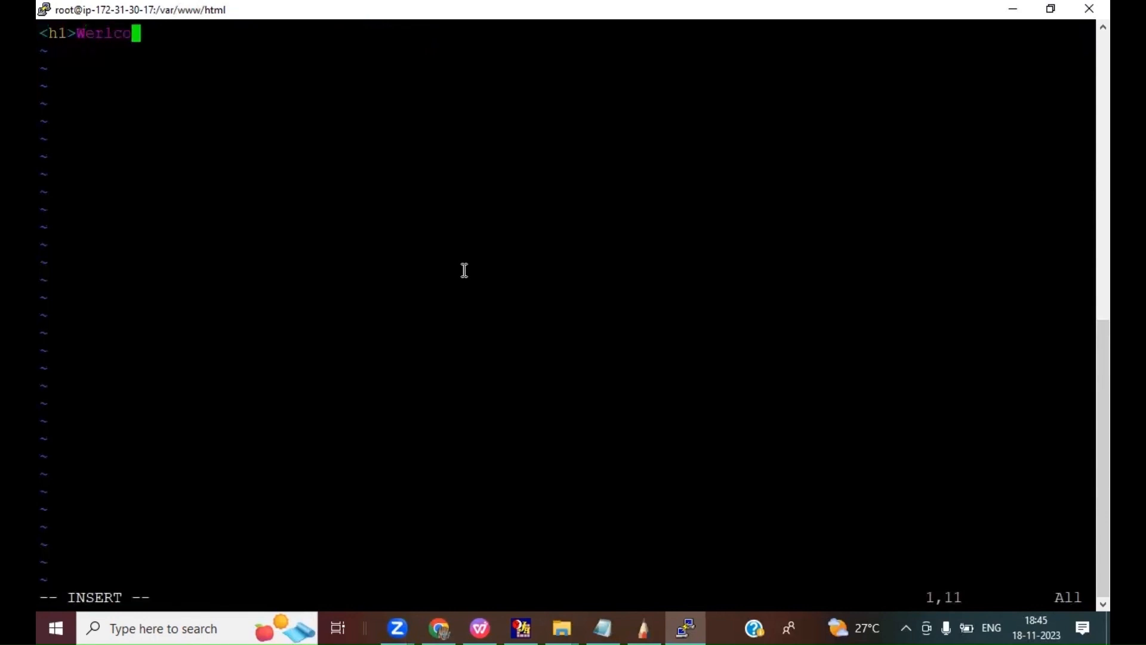
key("BackSpace")
key("BackSpace")
key("BackSpace")
key("BackSpace")
key("BackSpace")
key("BackSpace")
key("BackSpace")
key("BackSpace")
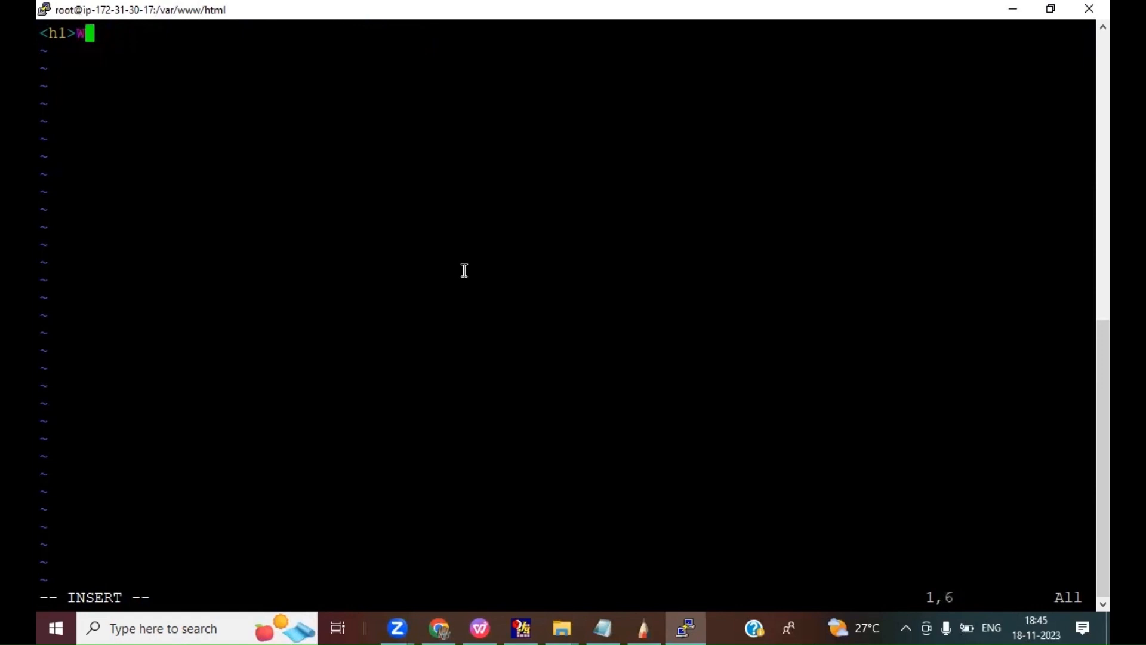
type("elcome to ")
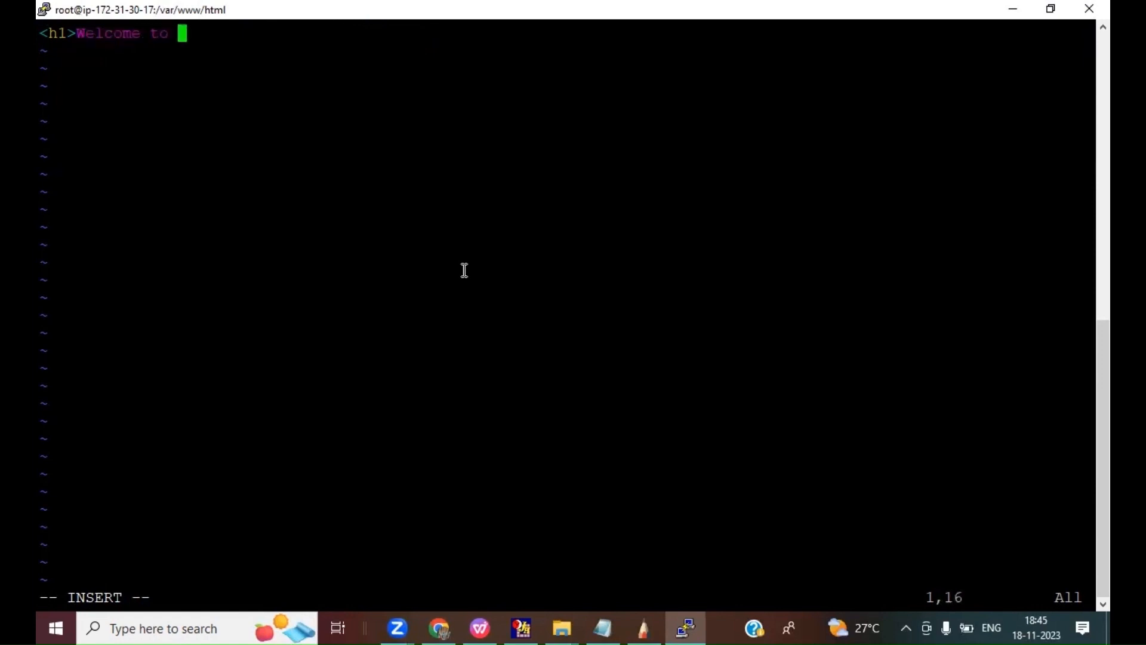
type("Primary")
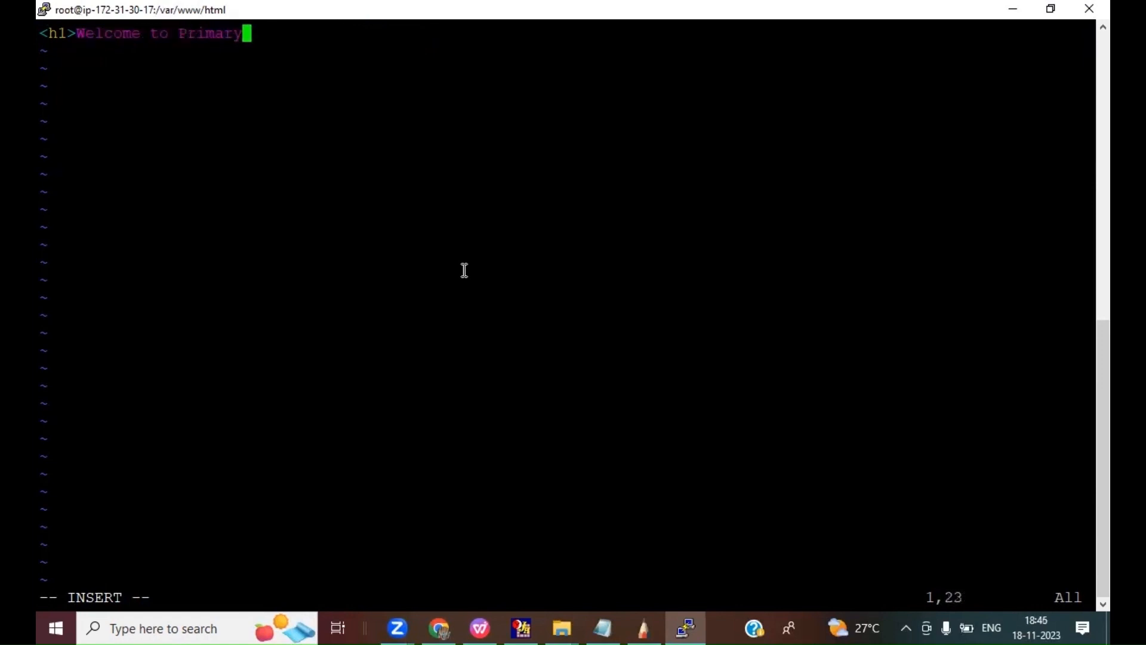
type(" WEB")
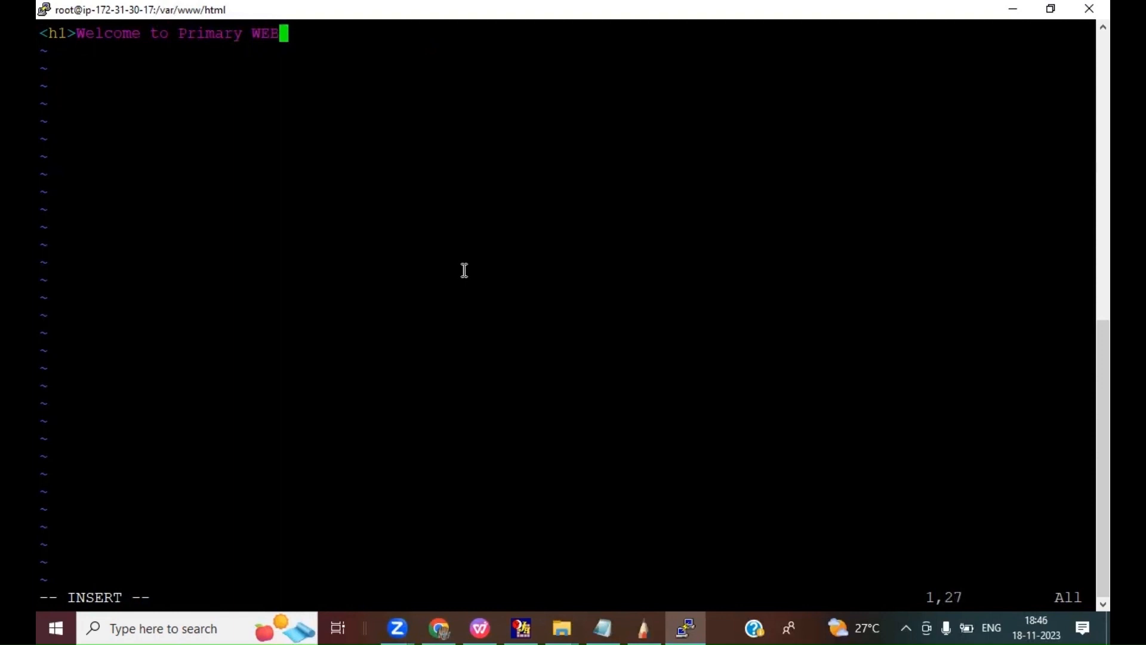
type("</h1>")
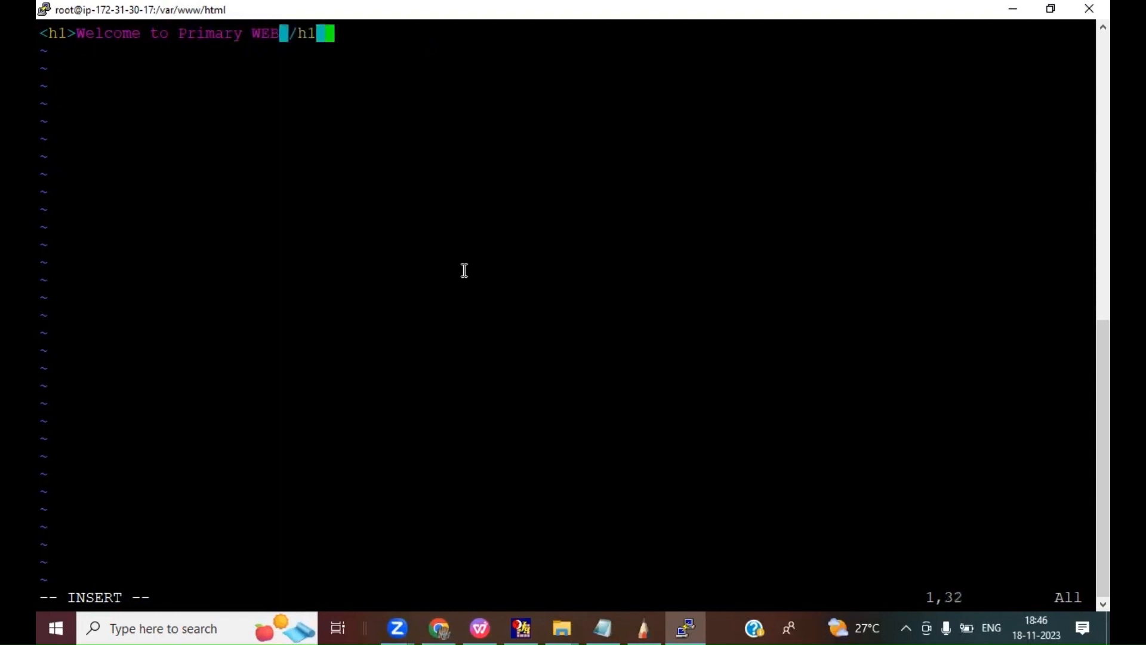
Step: Save index.html and quit vi with :wq!
key("Escape")
type(":")
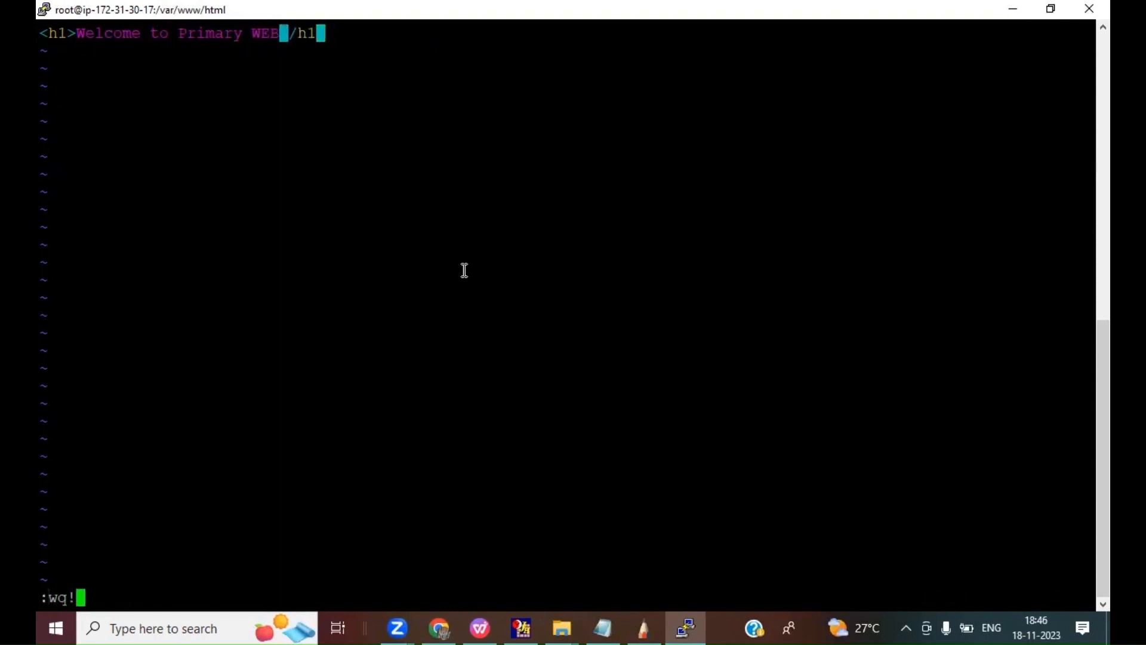
type("wq!")
key("Return")
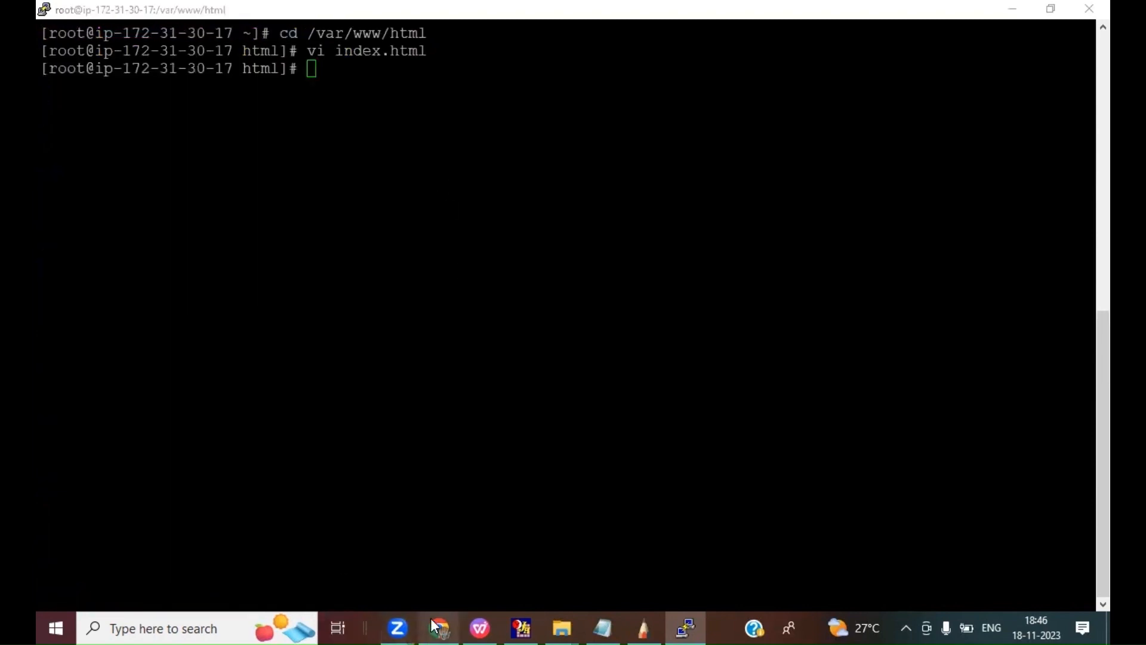
Step: Switch to Chrome and load the Primary WEB instance's copied public IP address in a new browser tab to check its page
left_click(438, 627)
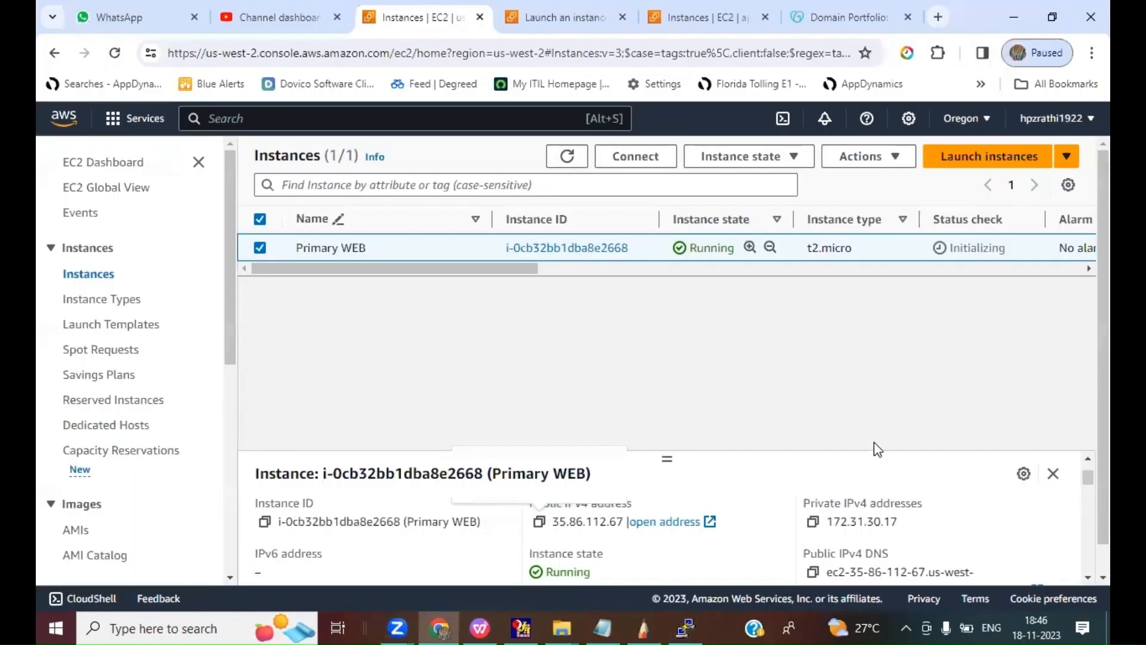
left_click(938, 22)
type("35.86.112.67")
key("Return")
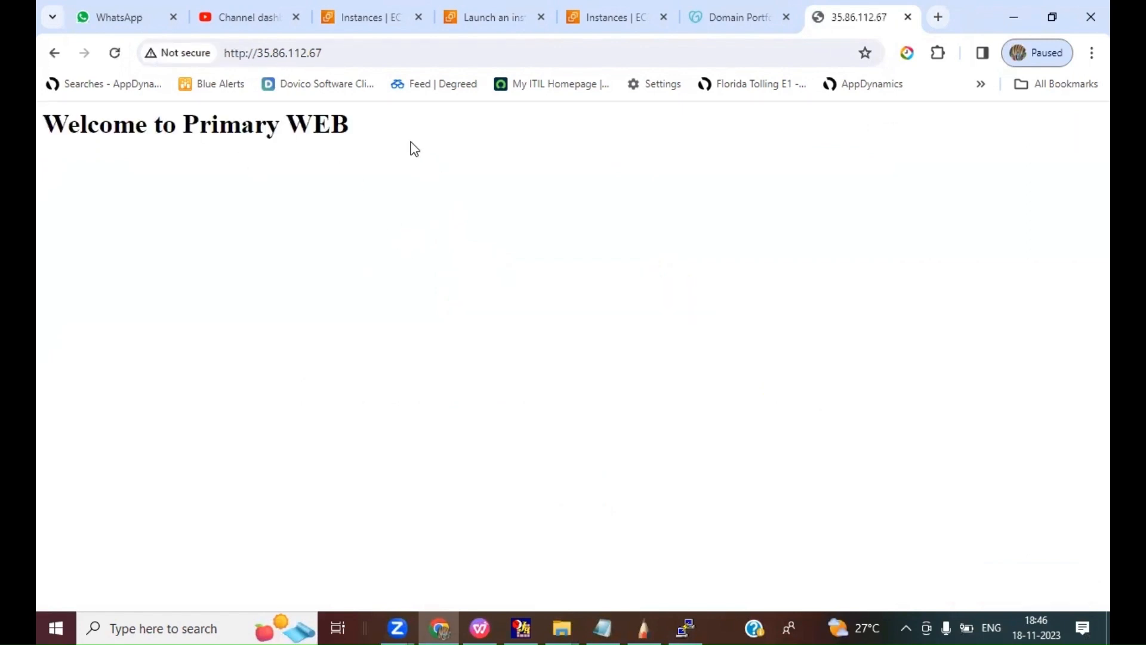
Step: Go to the running EC2 instances in the Mumbai region and copy the Backup WEB instance's public IPv4 address
left_click(481, 22)
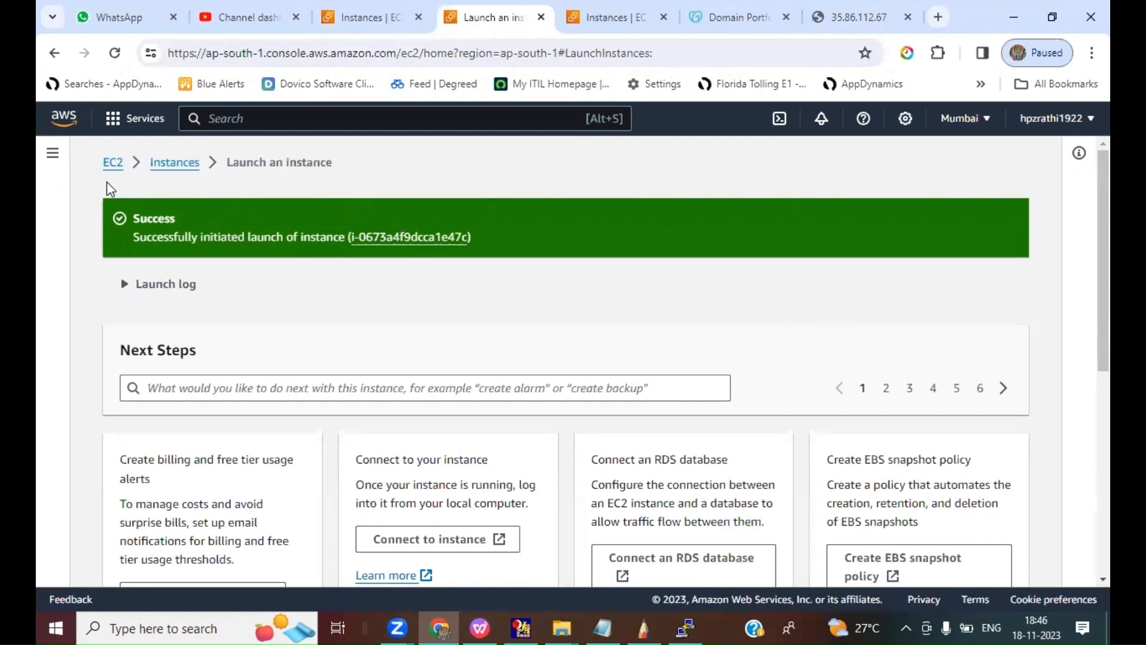
left_click(113, 165)
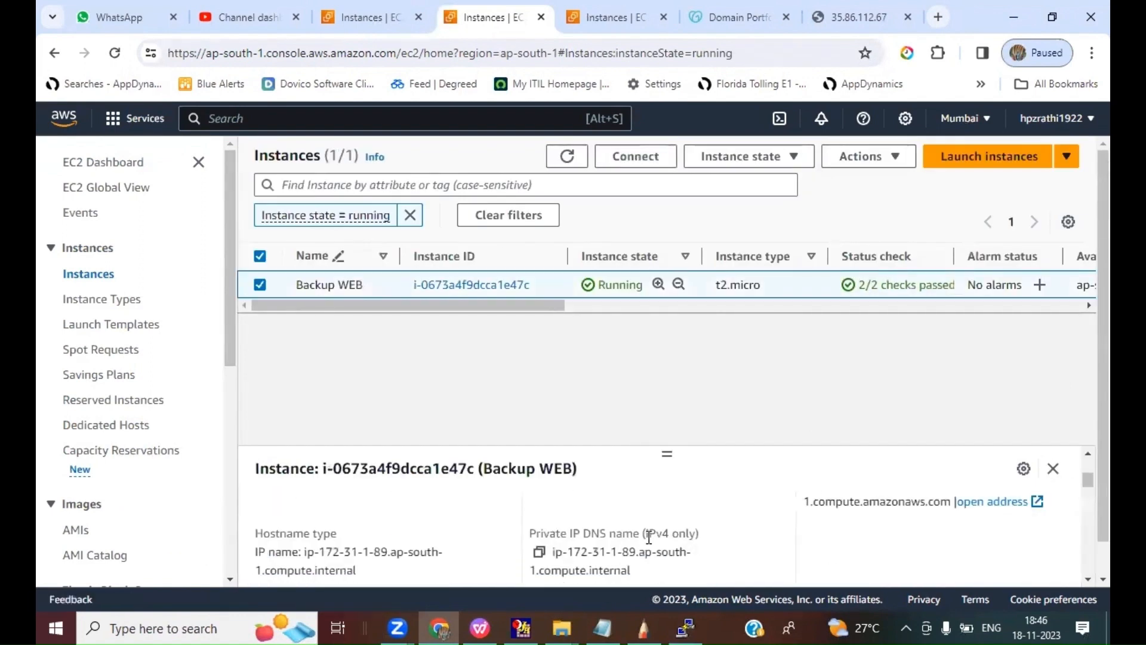
scroll(1084, 578, "down", 2)
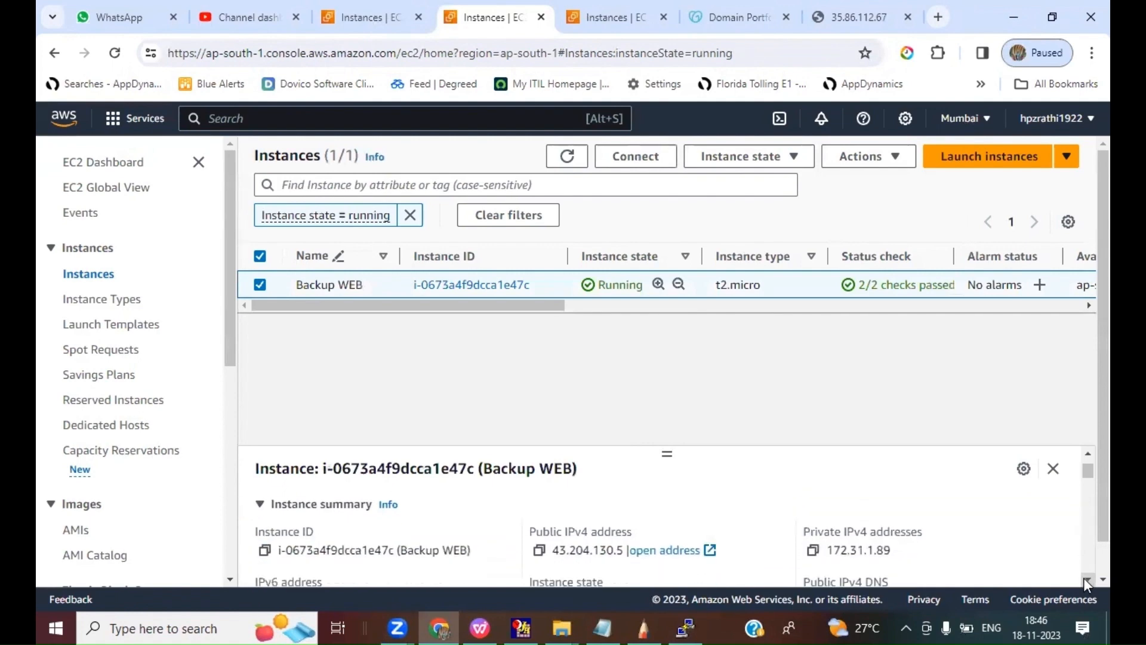
left_click(539, 533)
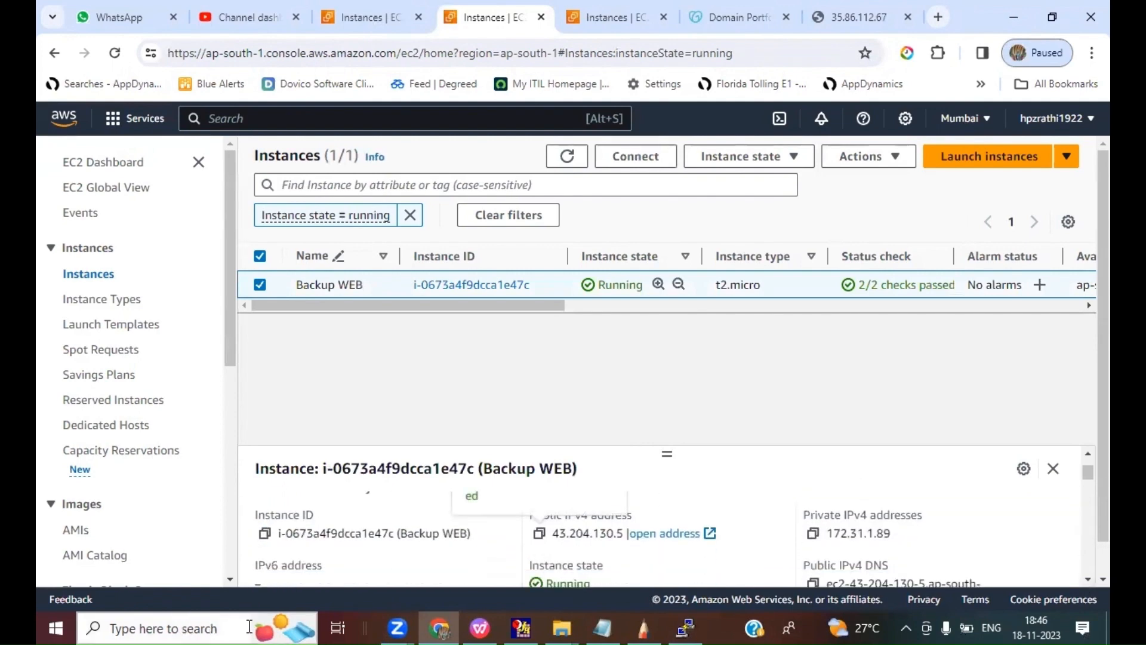
Step: Switch to PuTTY, start a new session with host 43.204.130.5 and open its SSH authentication credentials settings
left_click(686, 628)
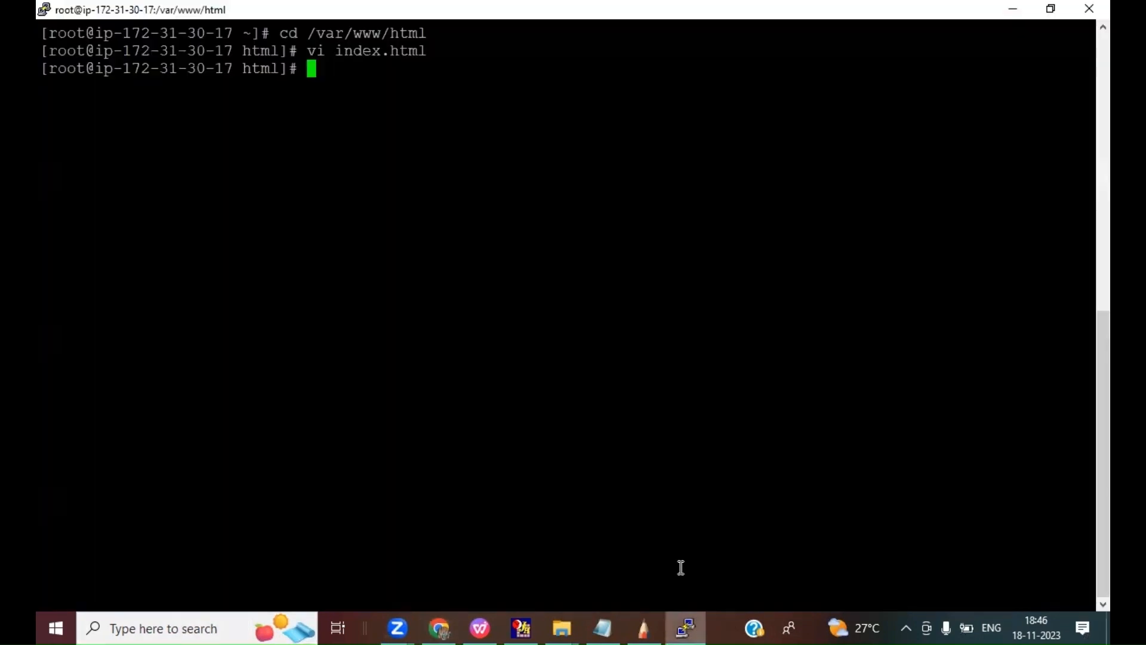
right_click(374, 14)
left_click(611, 189)
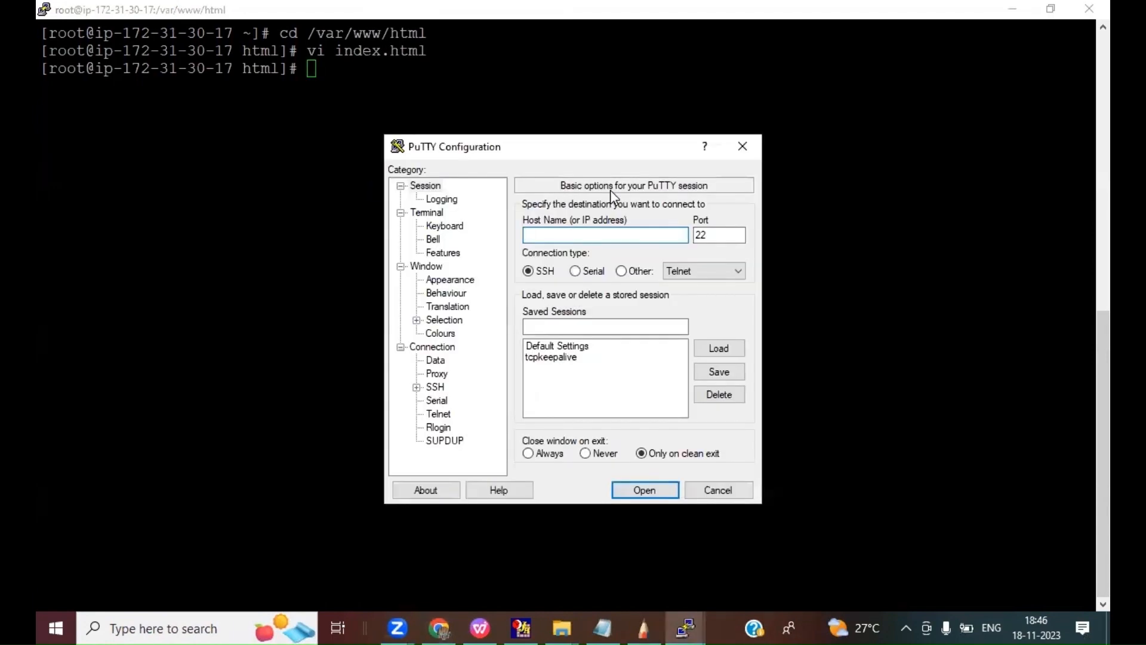
key("ctrl+v")
left_click(416, 386)
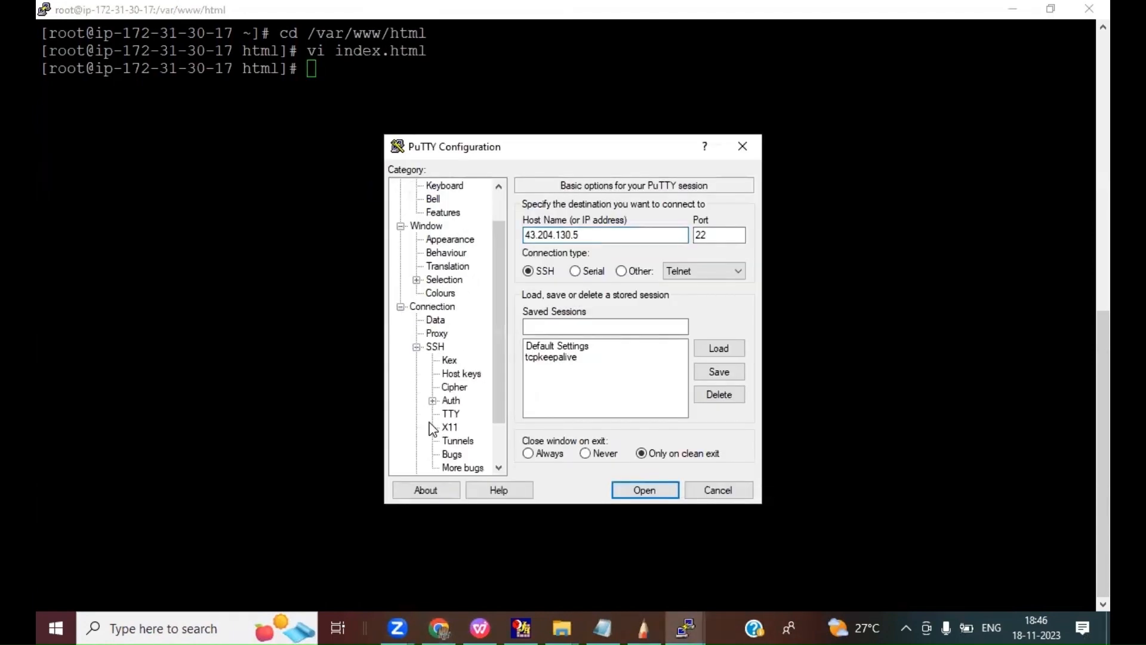
left_click(433, 400)
left_click(468, 413)
left_click(714, 233)
type("1610")
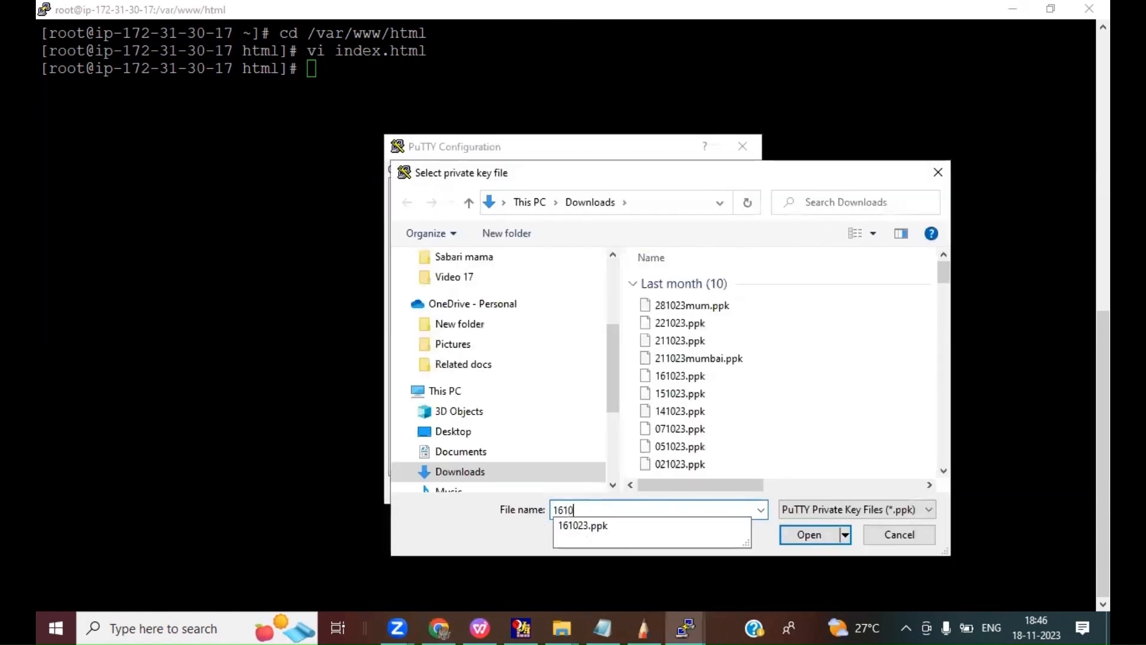
key("Down")
key("Return")
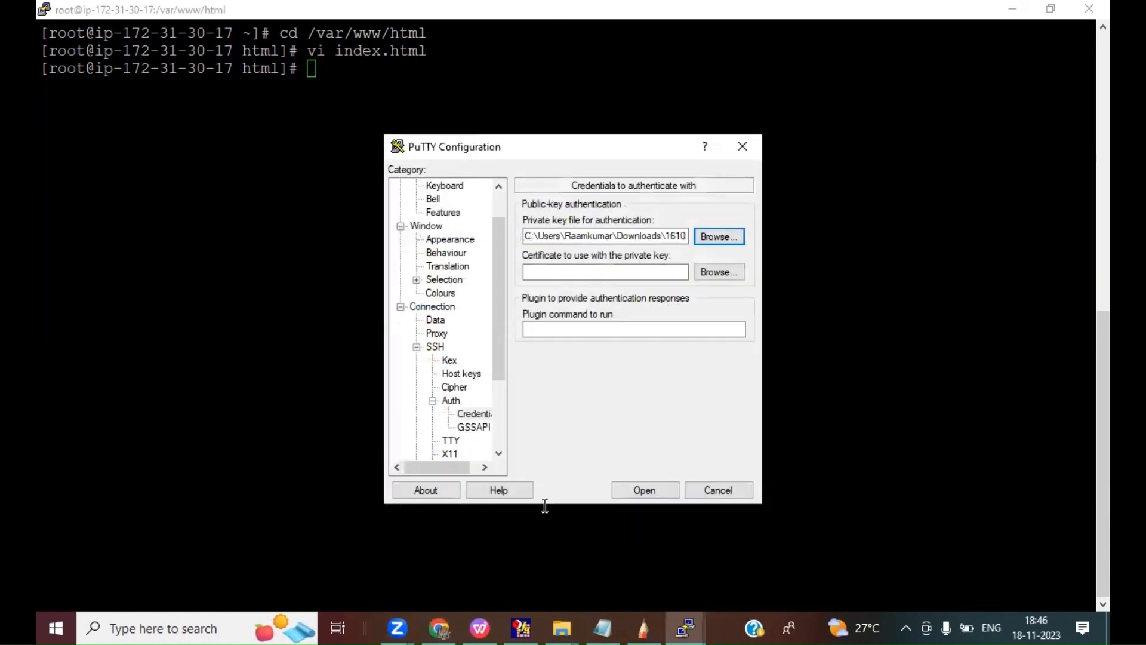
Step: Set 211023mumbai.ppk as the private key file and connect to the Backup WEB server, accepting its host key
left_click(721, 236)
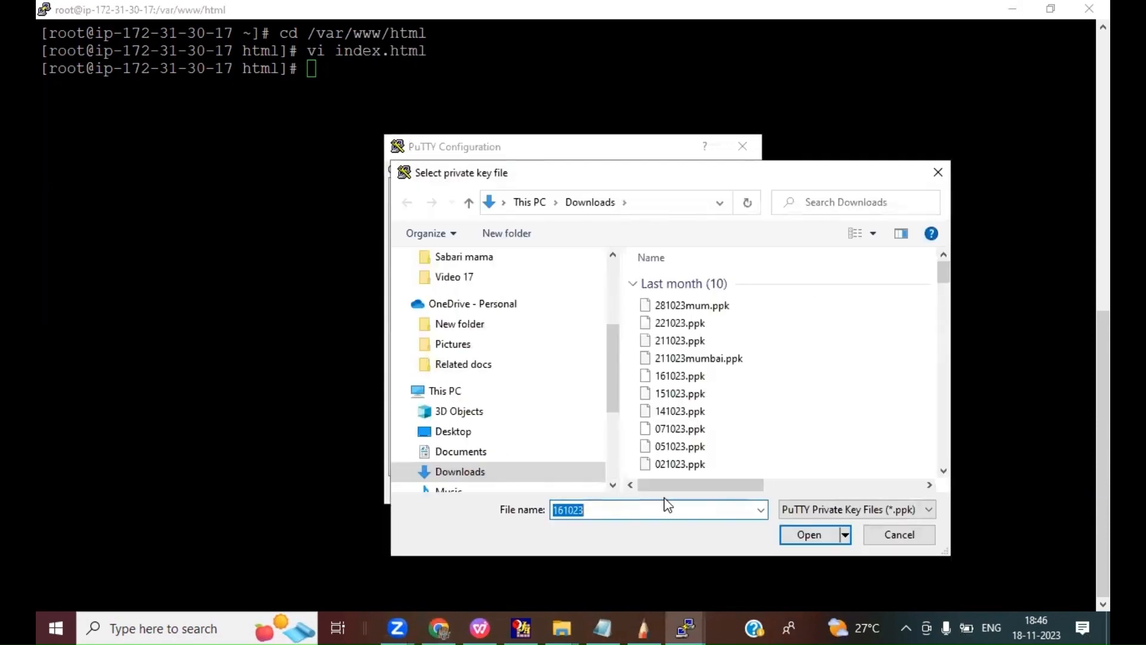
double_click(669, 359)
left_click(646, 488)
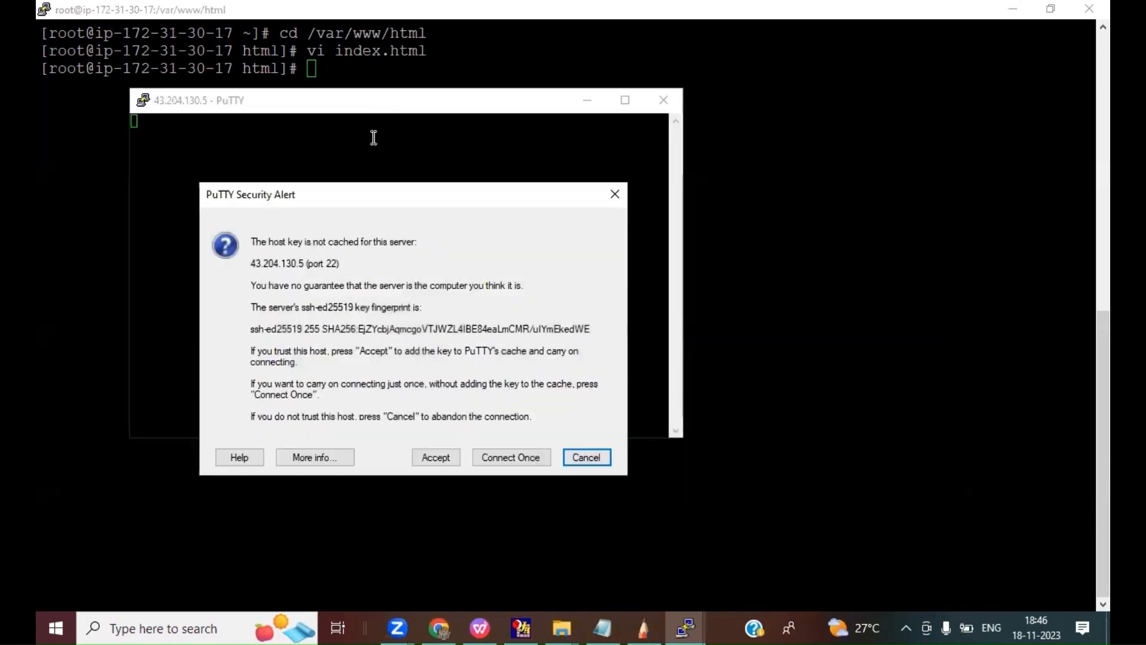
left_click(445, 464)
left_click_drag(333, 112, 523, 139)
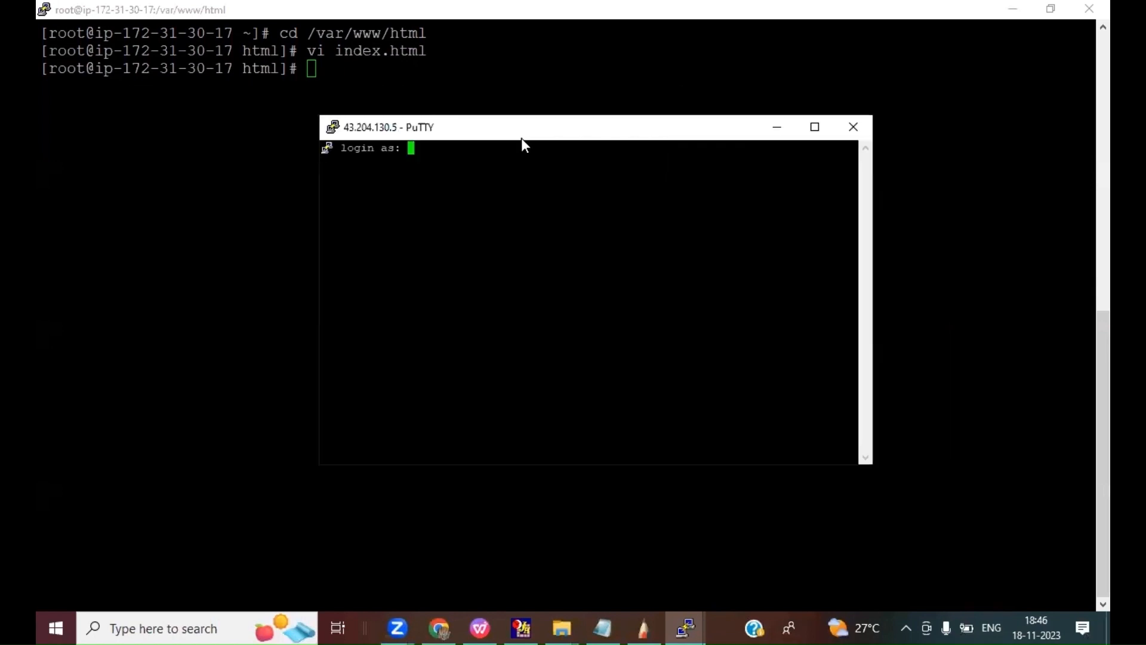
Step: Log in to the backup server as ec2-user in a maximized terminal and switch to root with sudo su -
type("ec2-user")
key("Return")
double_click(513, 132)
type("sud")
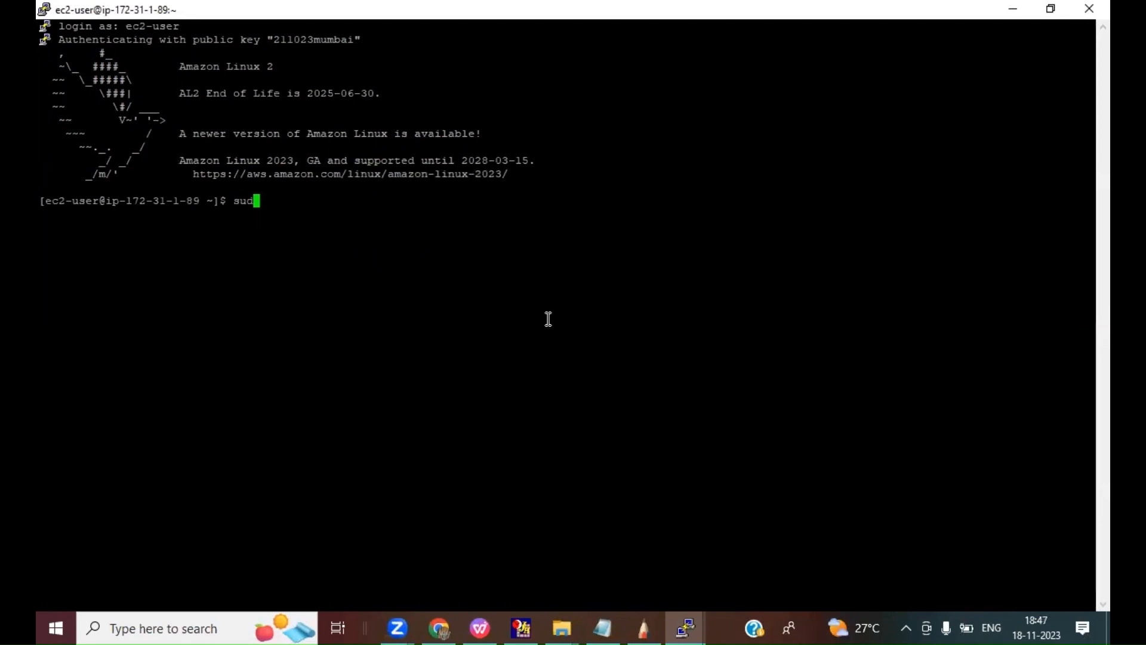
type("o su -")
key("Return")
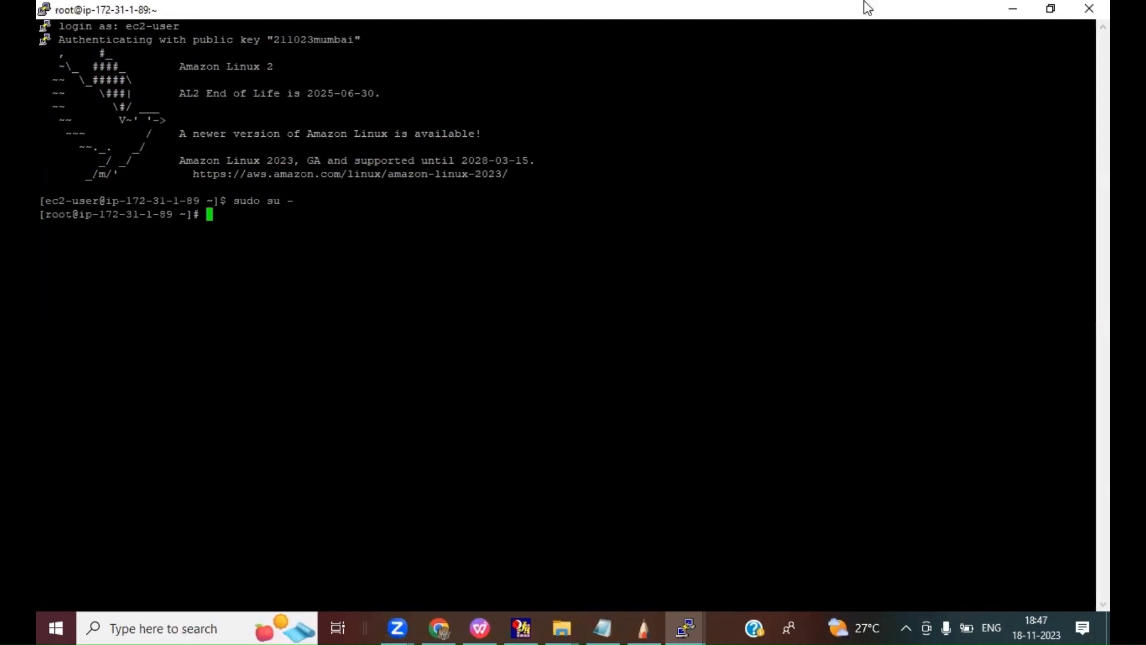
Step: Set the backup server session's terminal font size to 14 and clear the terminal screen
right_click(325, 17)
left_click(357, 250)
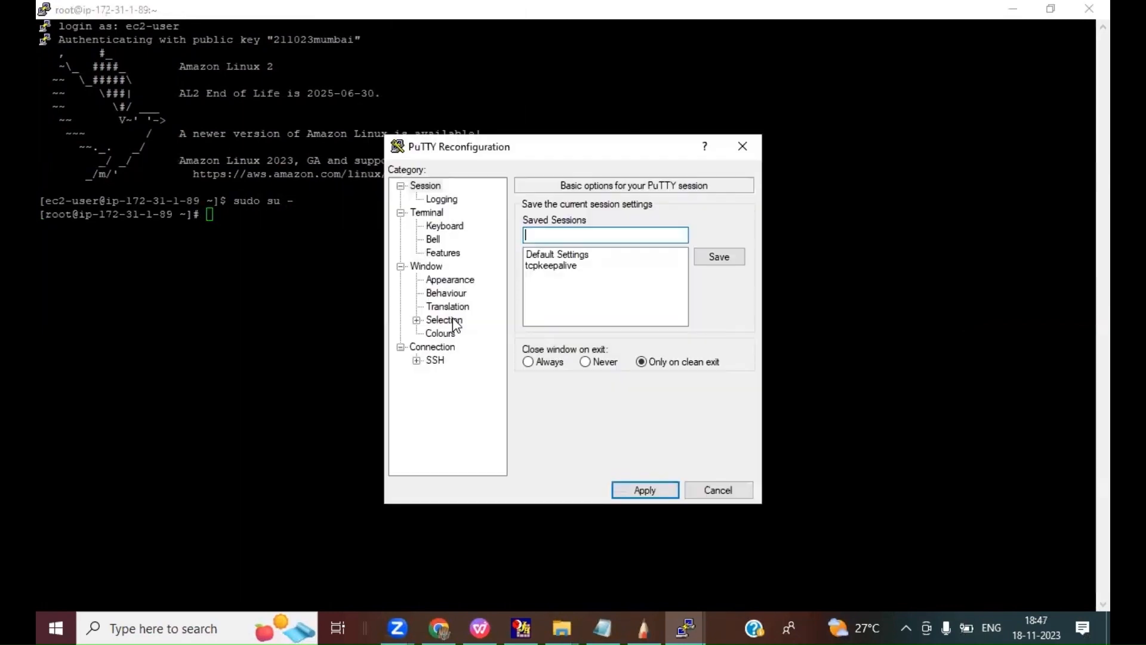
left_click(446, 281)
left_click(666, 310)
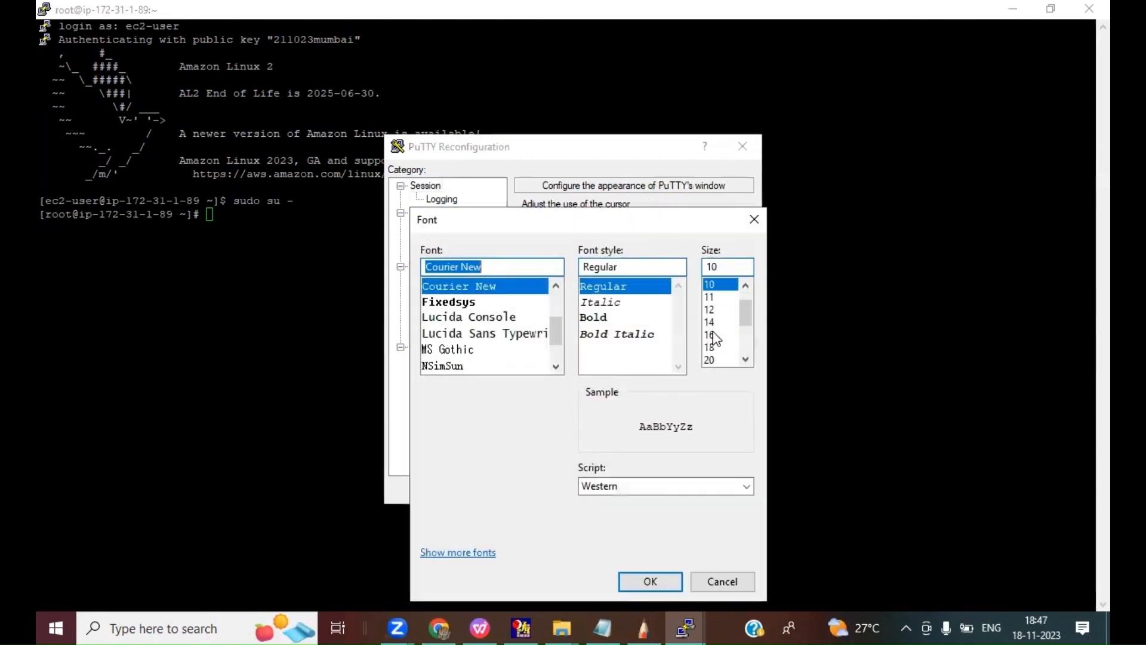
left_click(650, 580)
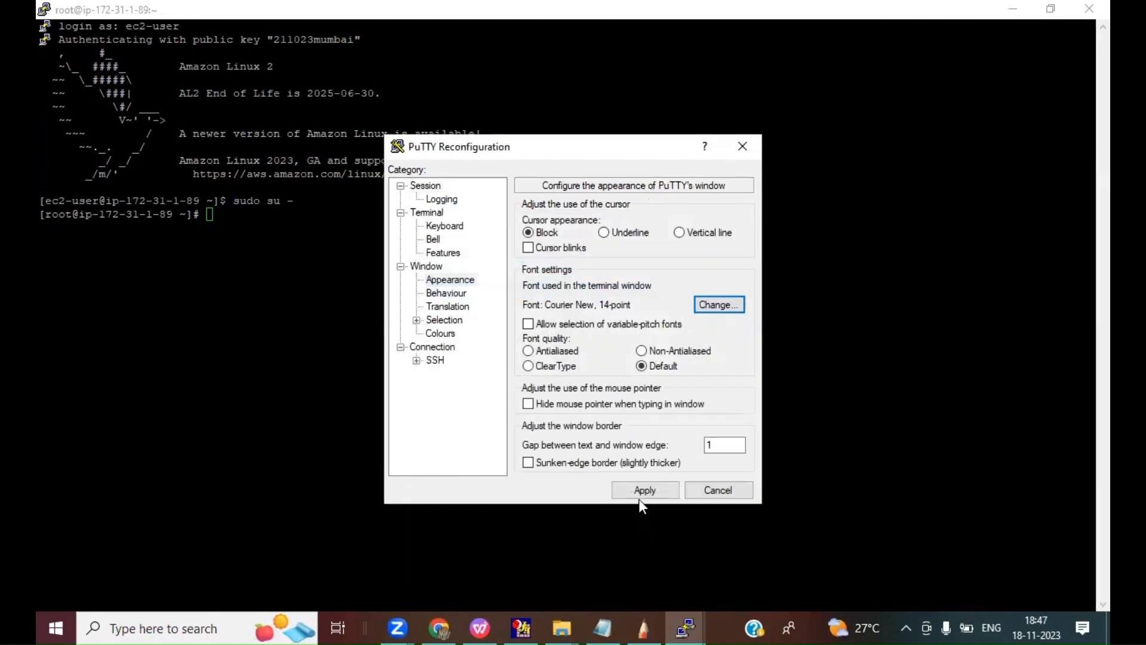
left_click(638, 491)
type("clear")
key("Return")
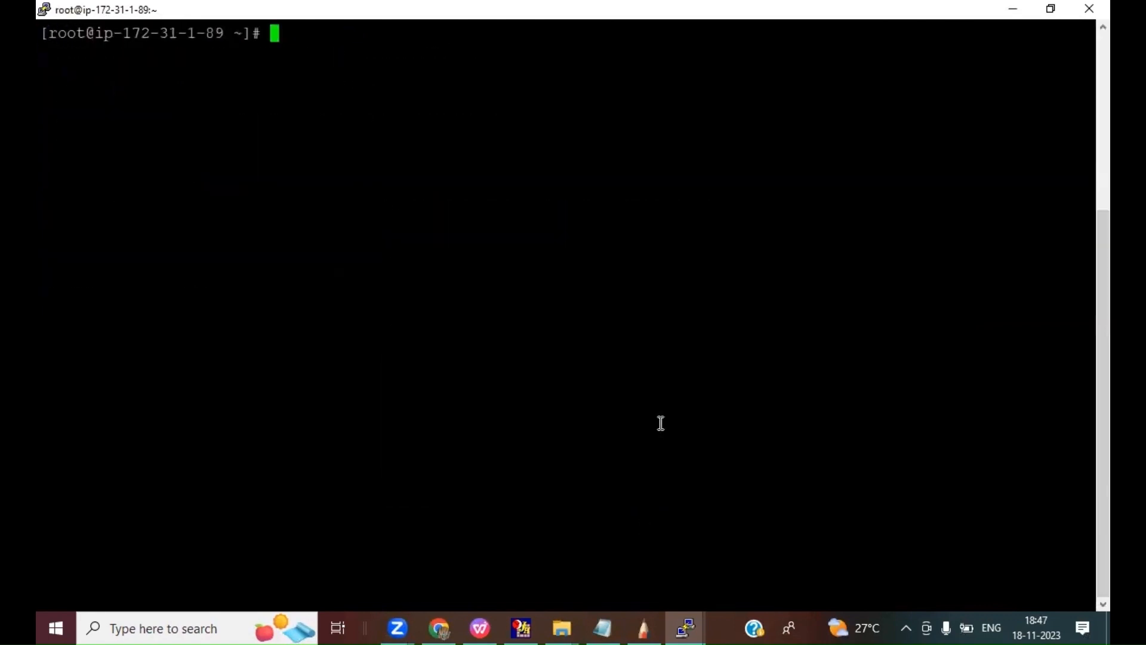
Step: Install the Apache web server on Backup WEB with yum install httpd -y and clear the terminal screen
type("yum in")
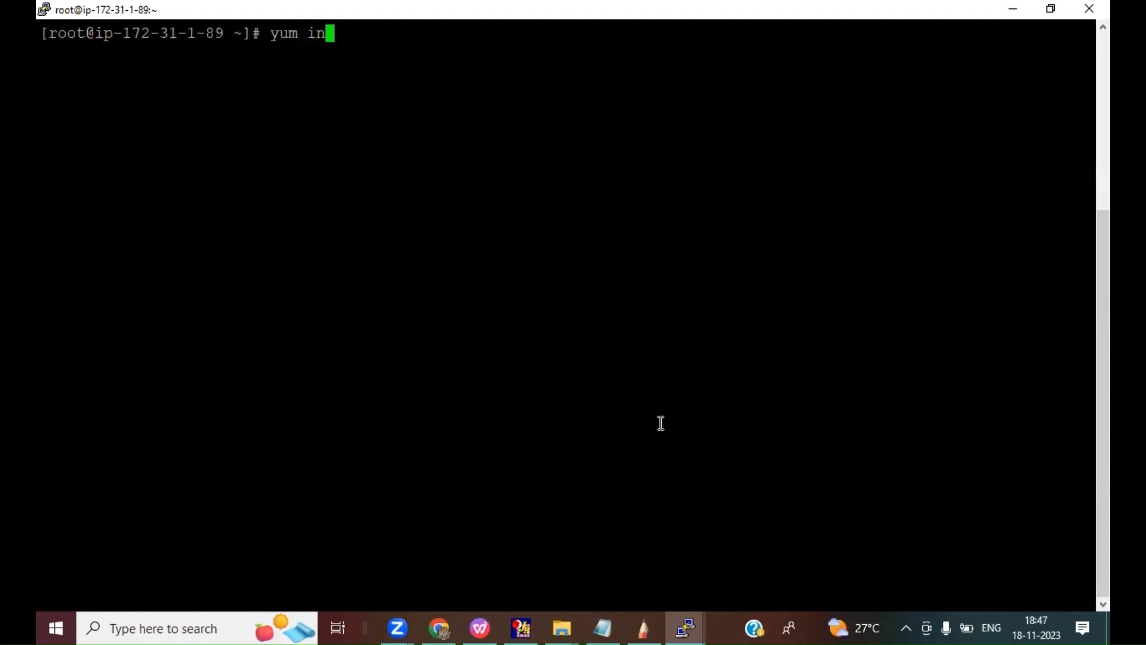
type("stall httpd -y")
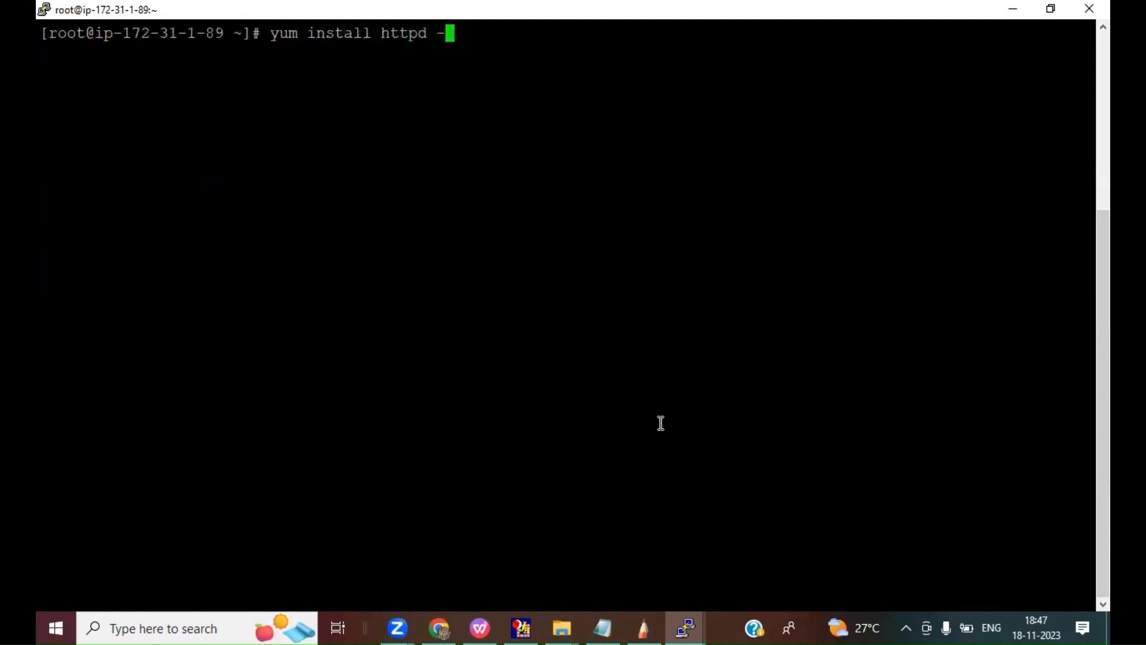
key("Return")
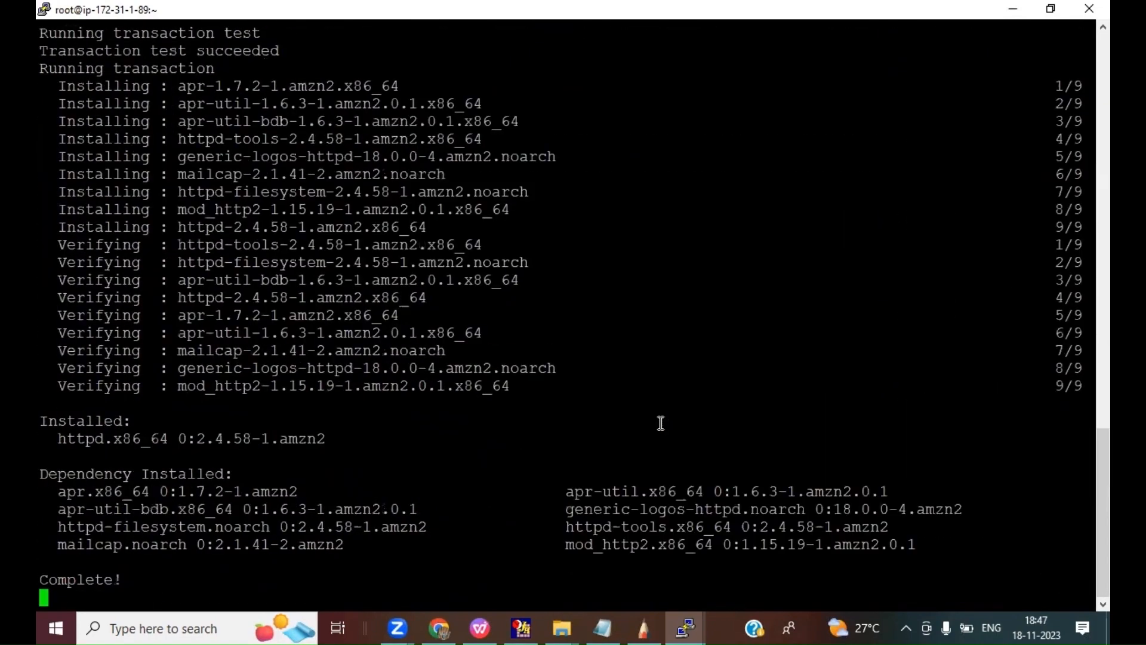
type("clear")
key("Return")
Step: Start the web server on Backup WEB with service httpd start
type("servic")
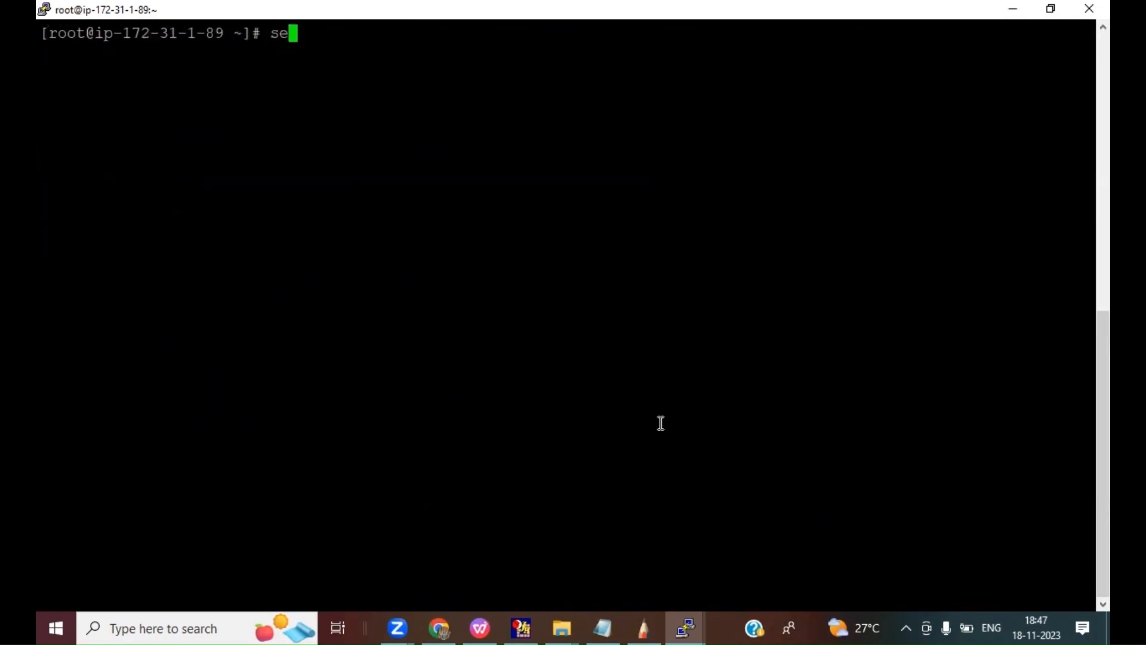
type("e httpd start")
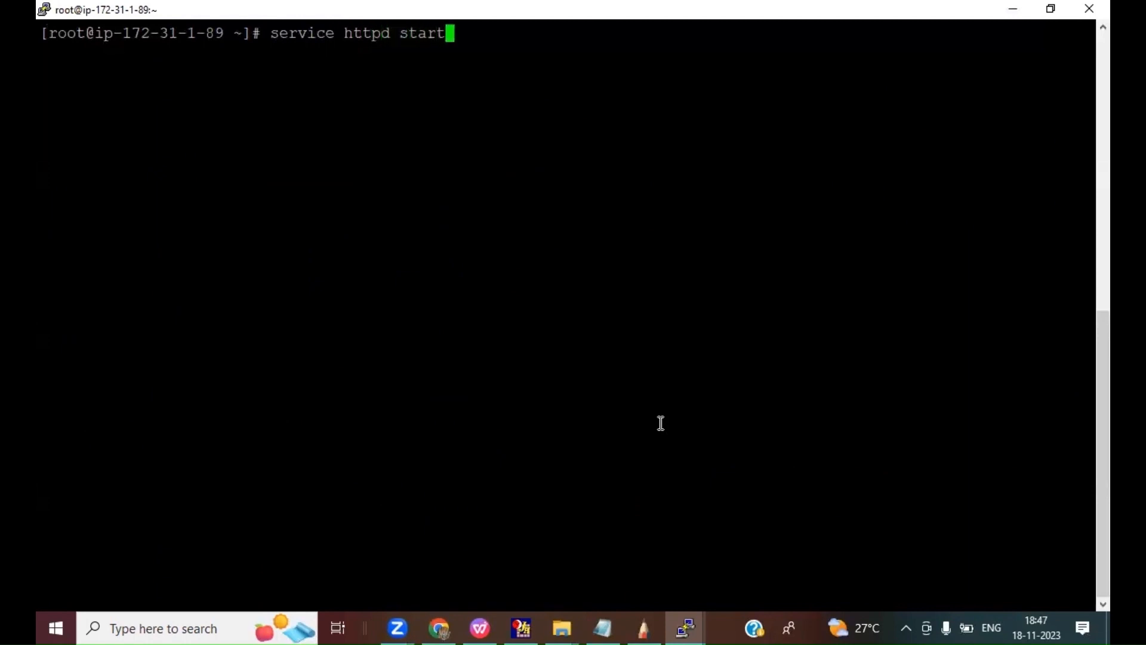
key("Return")
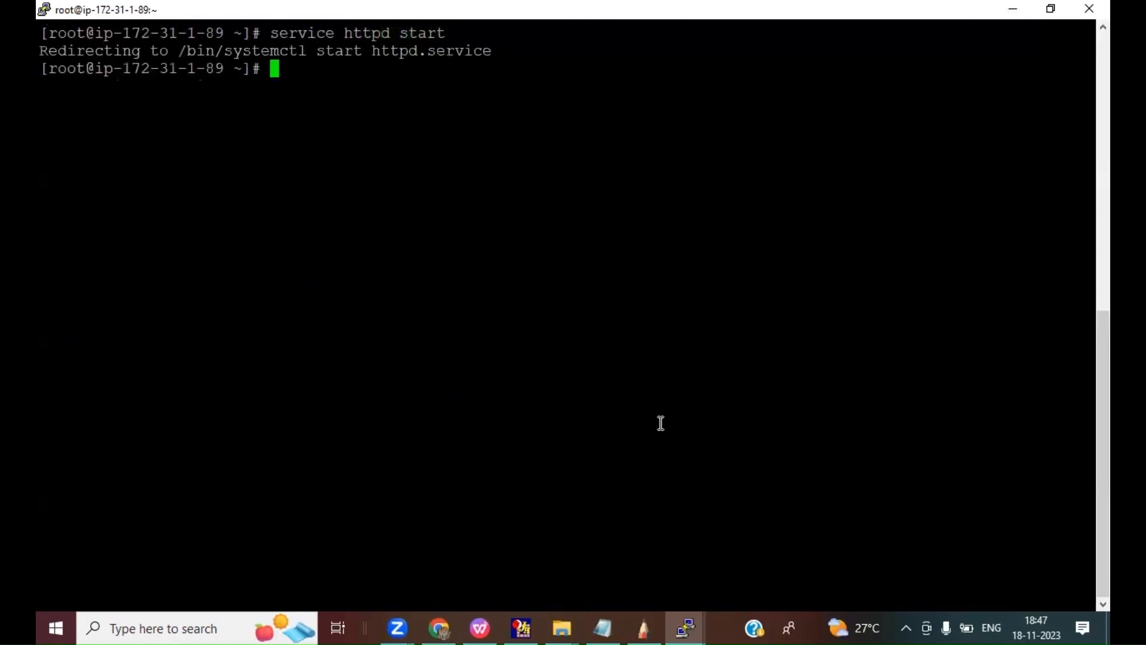
Step: Change to the /var/www/html directory on Backup WEB
type("cd /var")
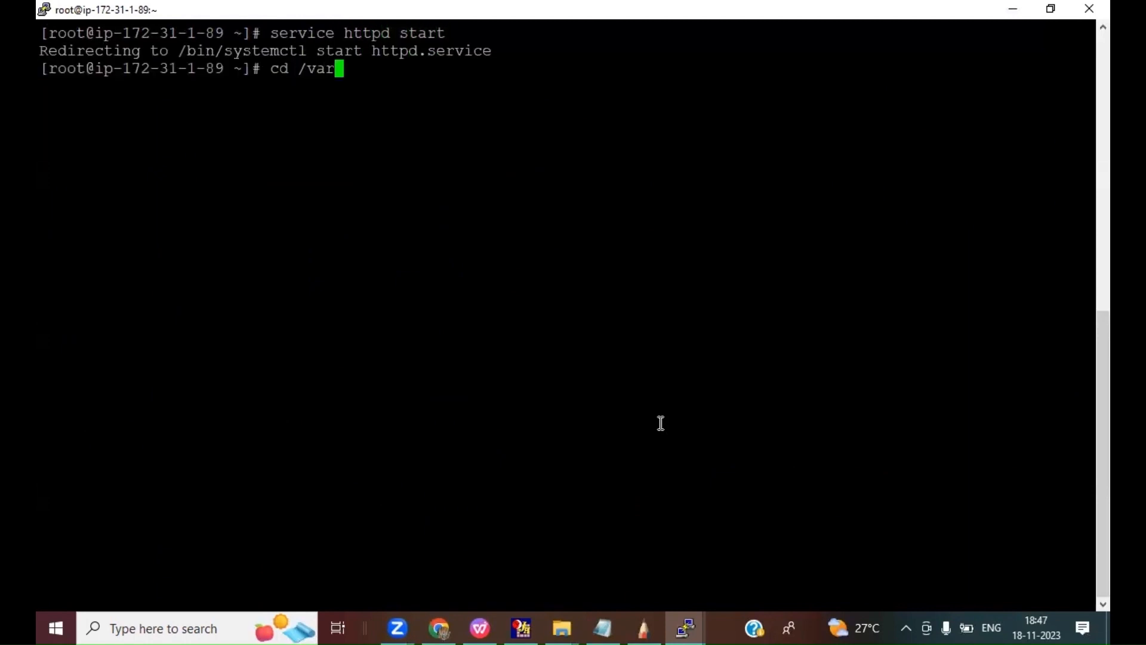
type("/www/html")
key("Return")
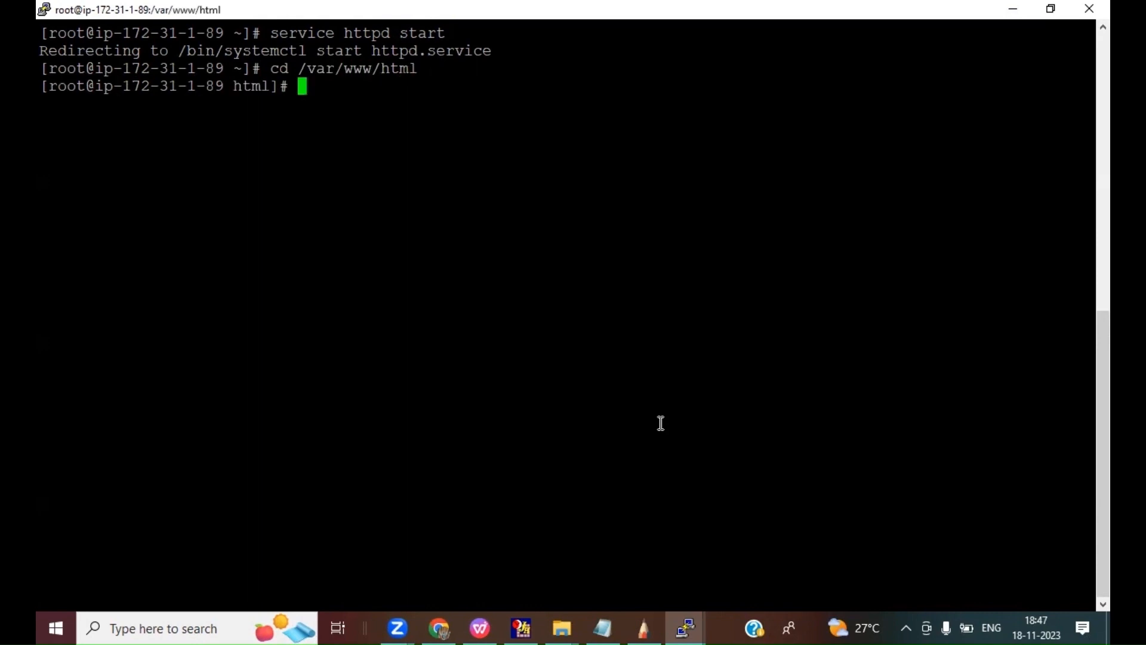
Step: Create index.html in vi with the line <h1>Welcome to Backup WEB</h1>, and save it
type("vi index.html")
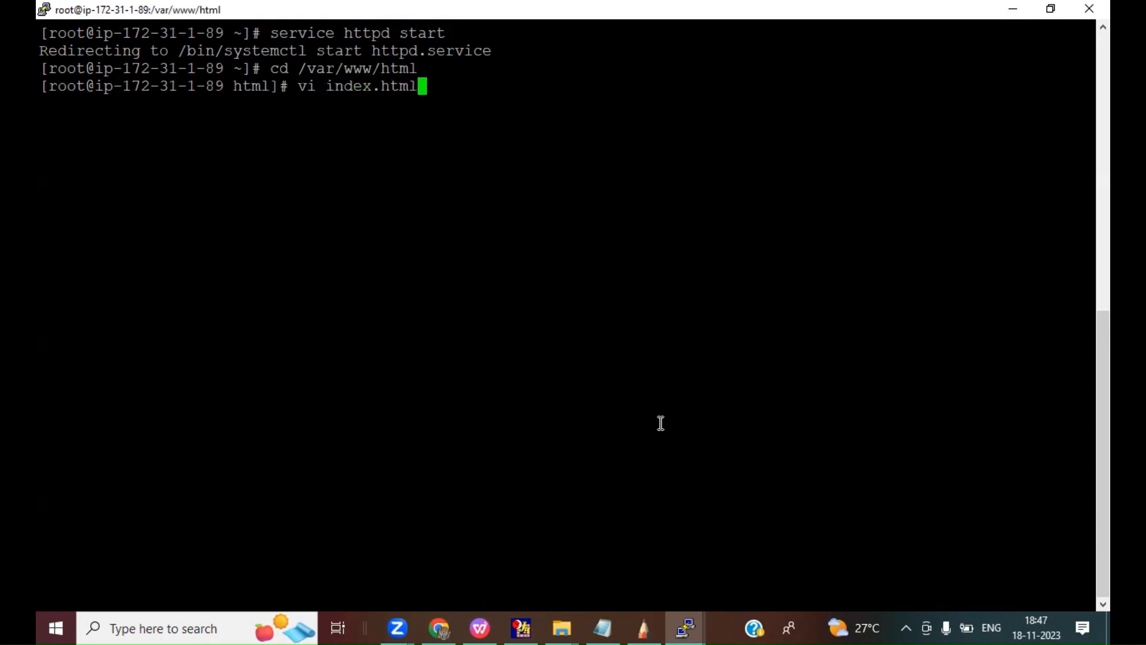
key("Return")
type("i<")
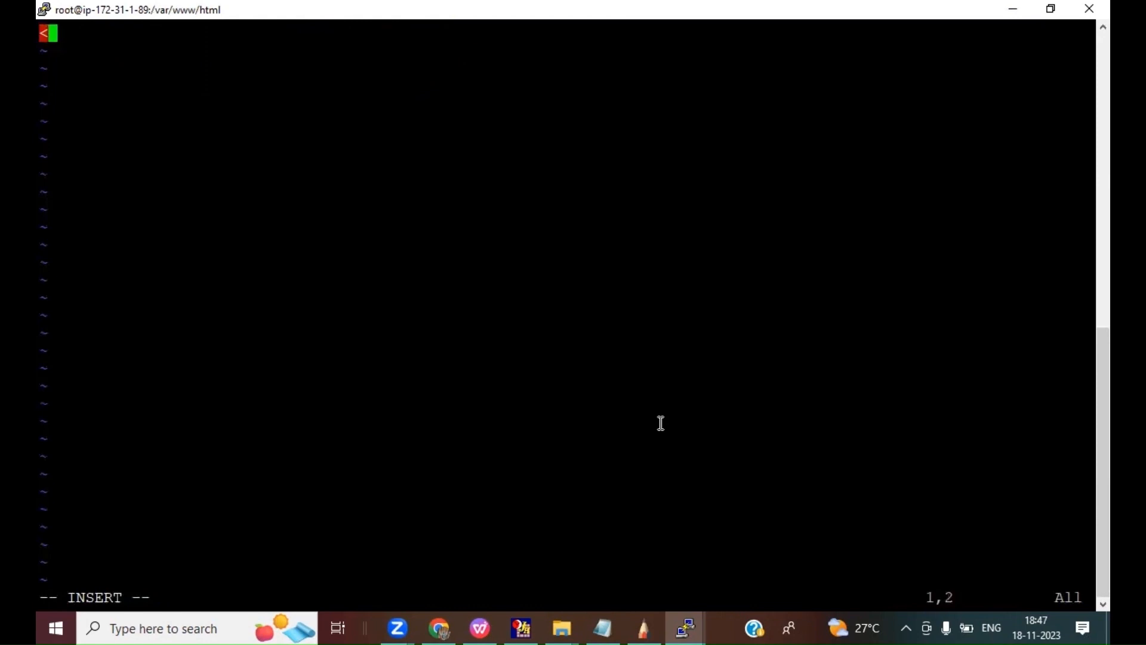
type("h1>We")
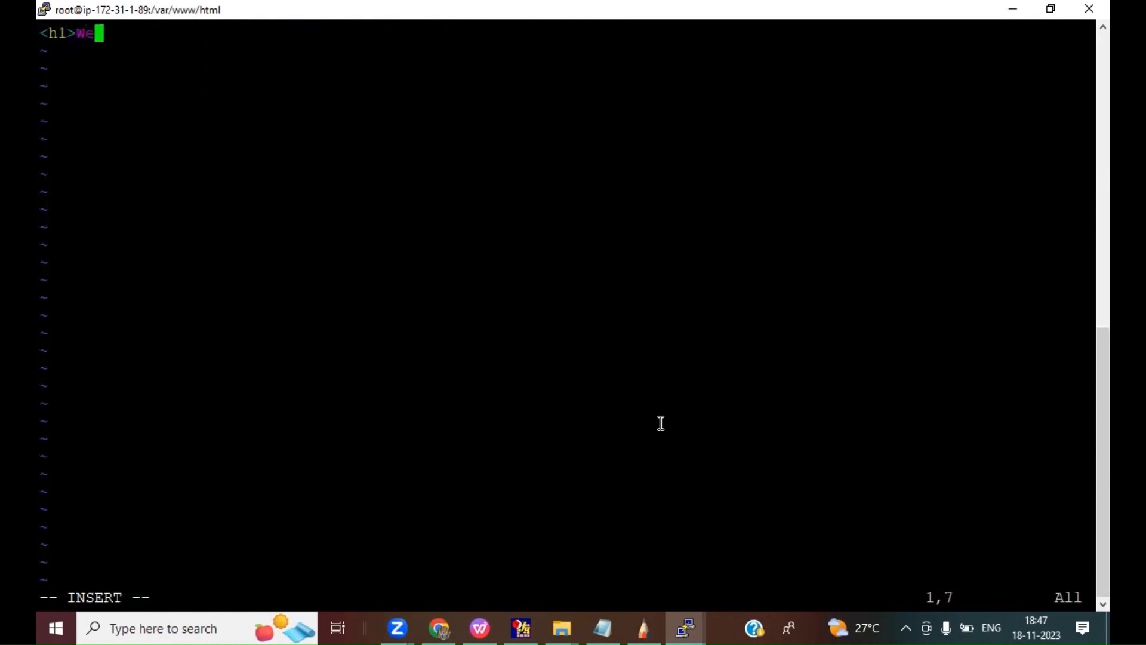
type("lcome rt")
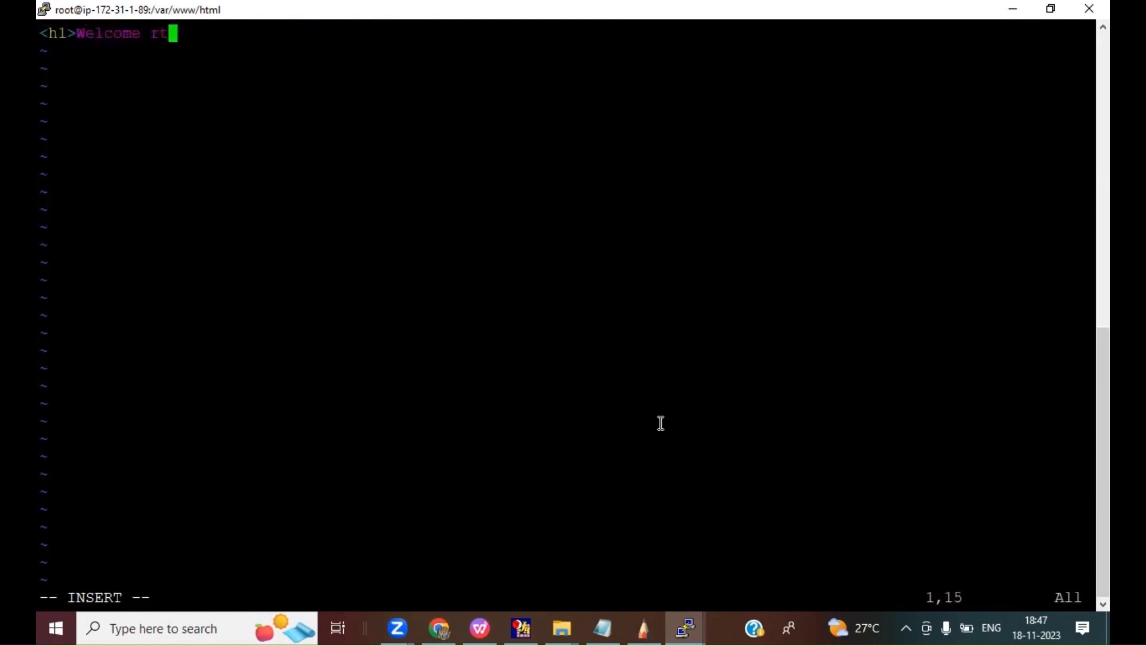
key("BackSpace")
key("BackSpace")
type("to Bac")
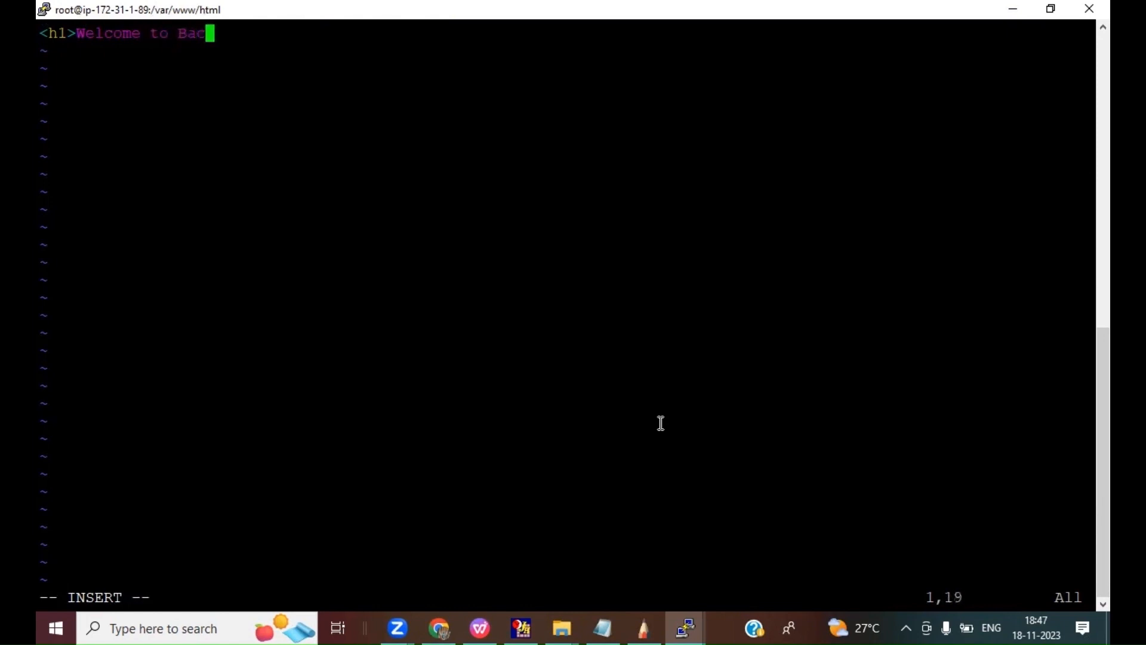
type("kup WEB</h1>")
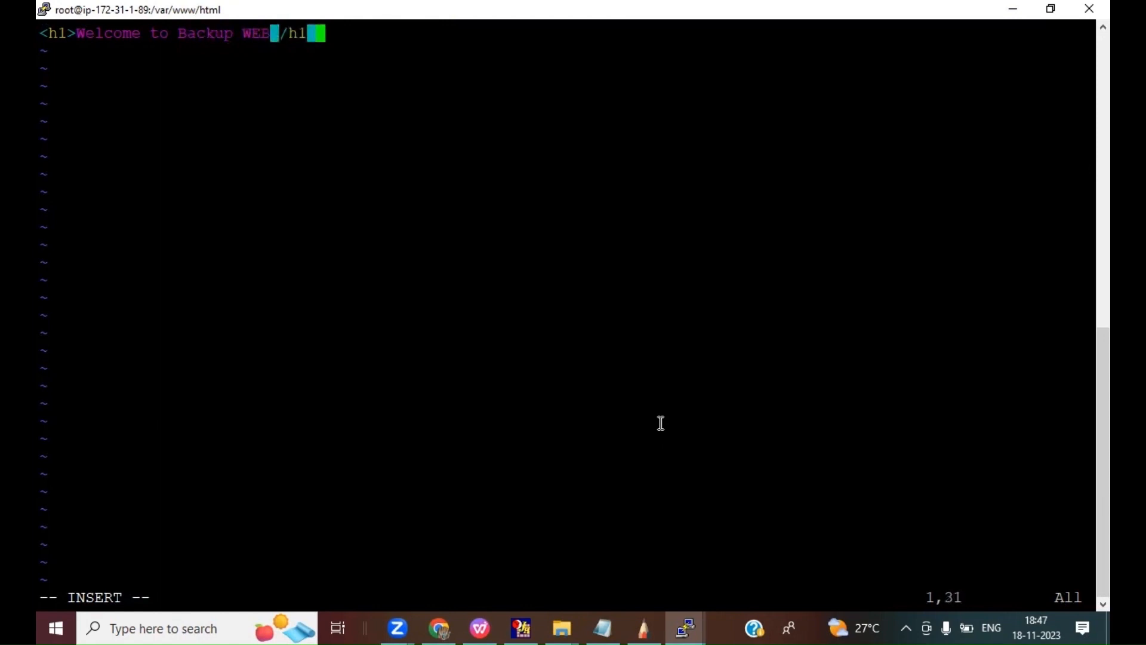
key("Escape")
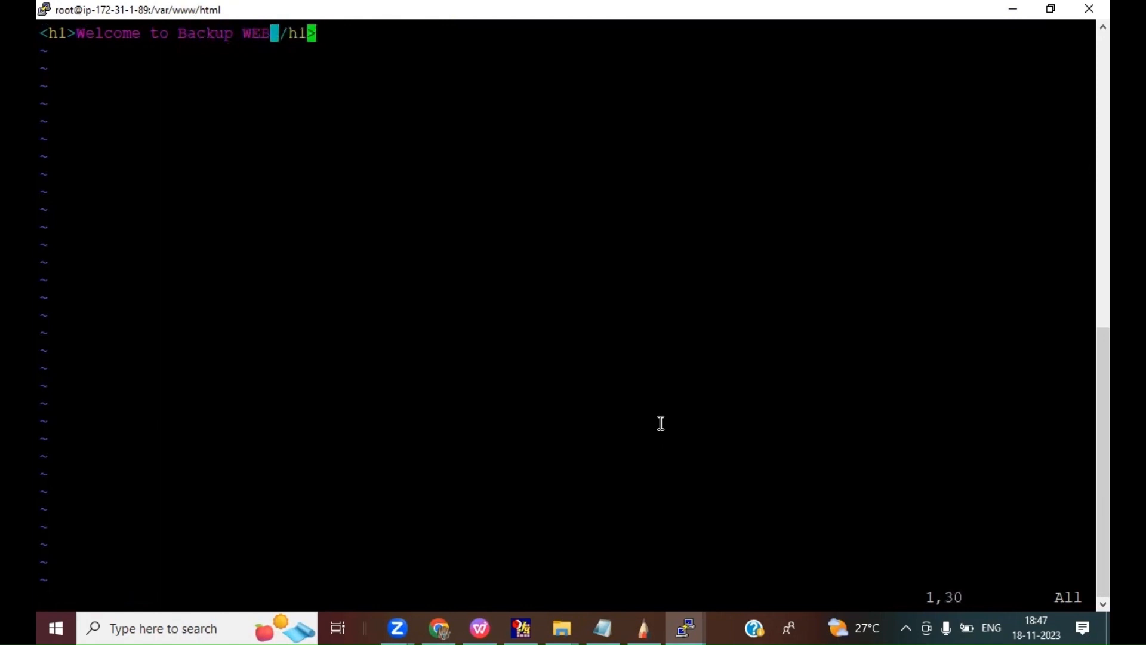
type(":wq")
key("Return")
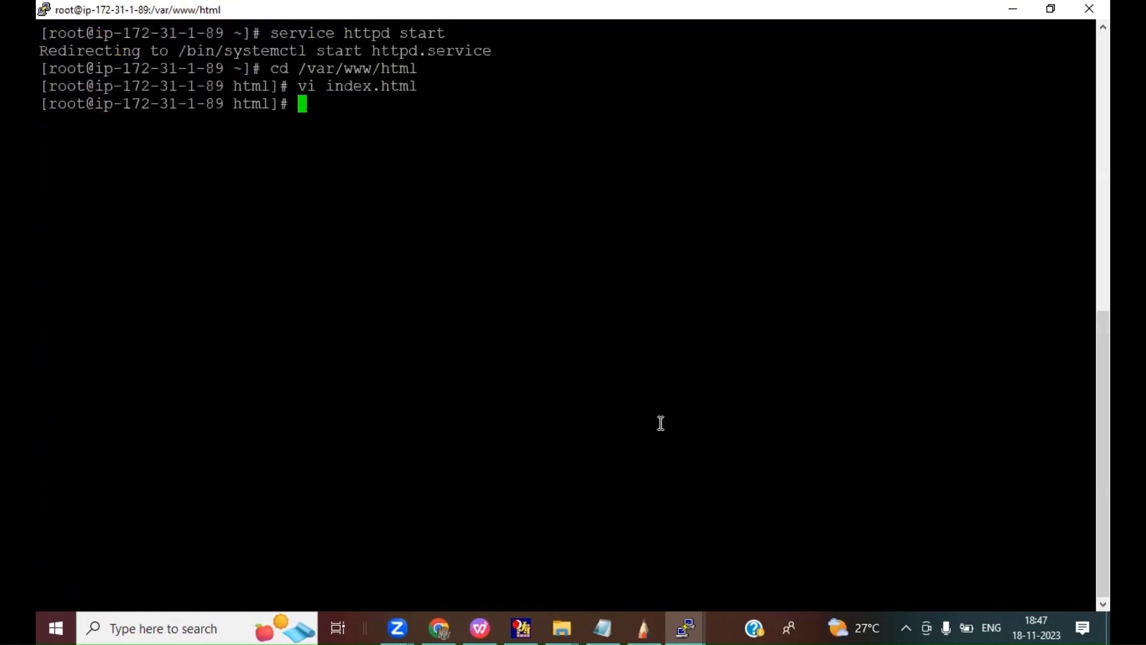
Step: Switch to Chrome, load the backup server's address 43.204.130.5 in a new tab, and compare it with the primary server's page
left_click(440, 628)
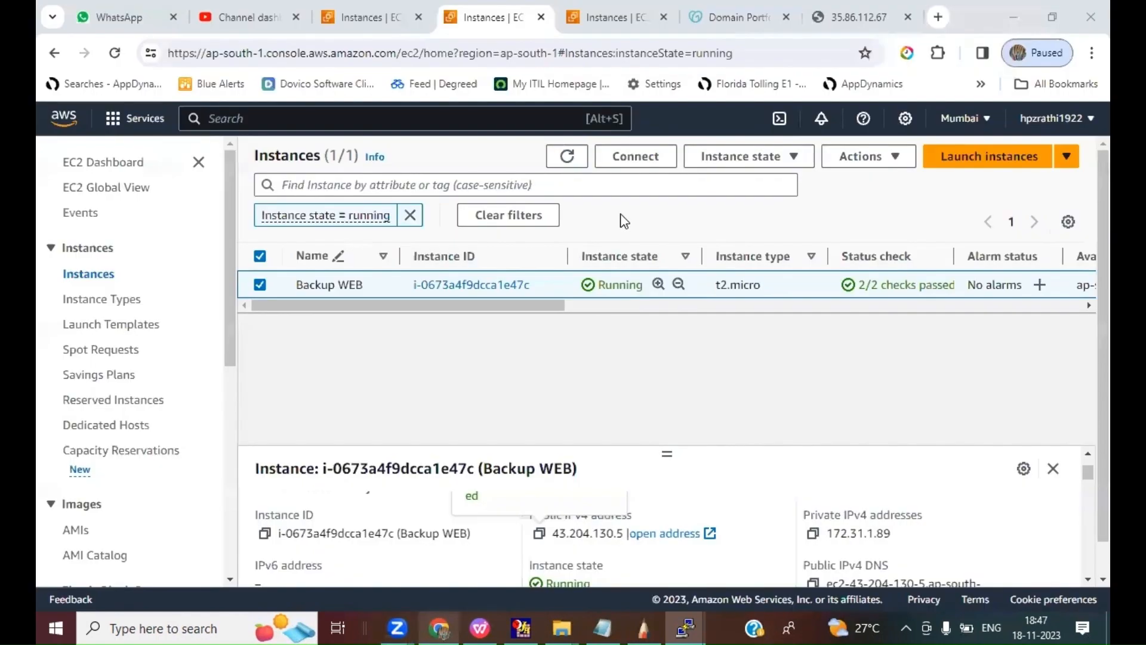
left_click(940, 18)
type("43.204.130.5")
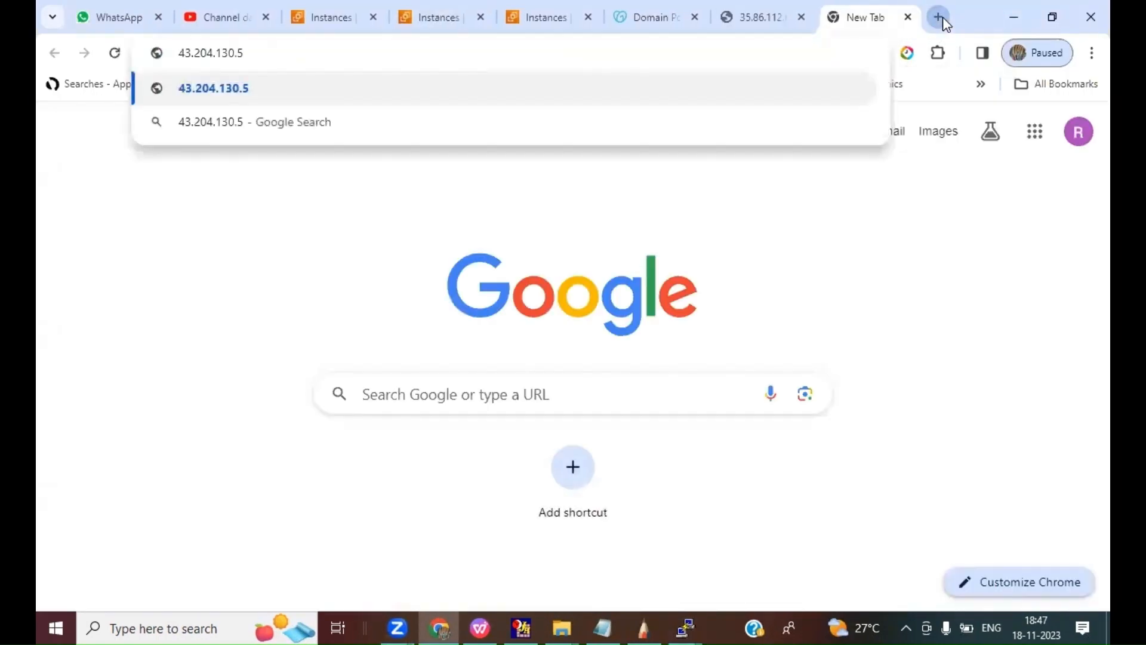
key("Return")
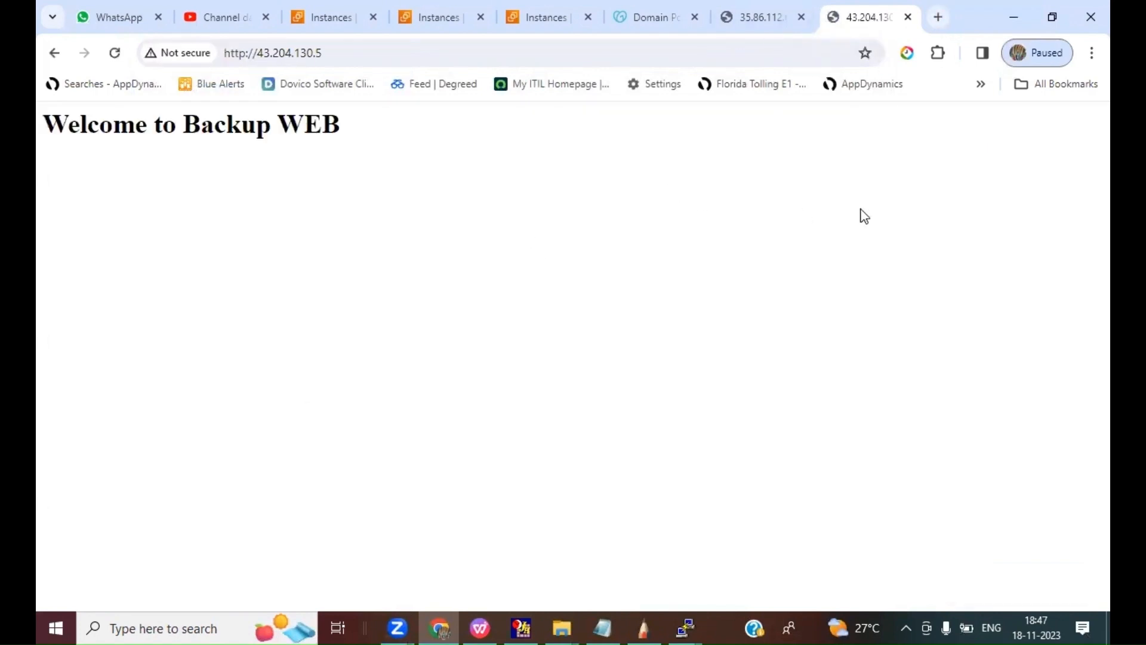
left_click(762, 22)
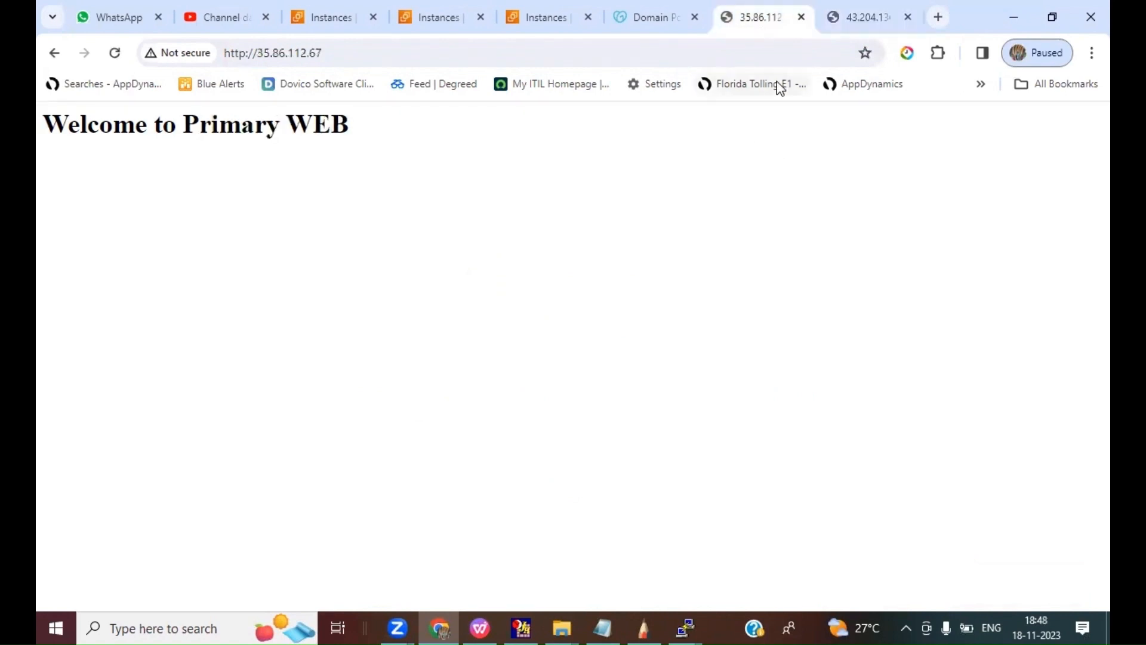
Step: Review the failover diagram in SketchBook and tick off the two EC2 launch items on the lab instructions slide
left_click(644, 626)
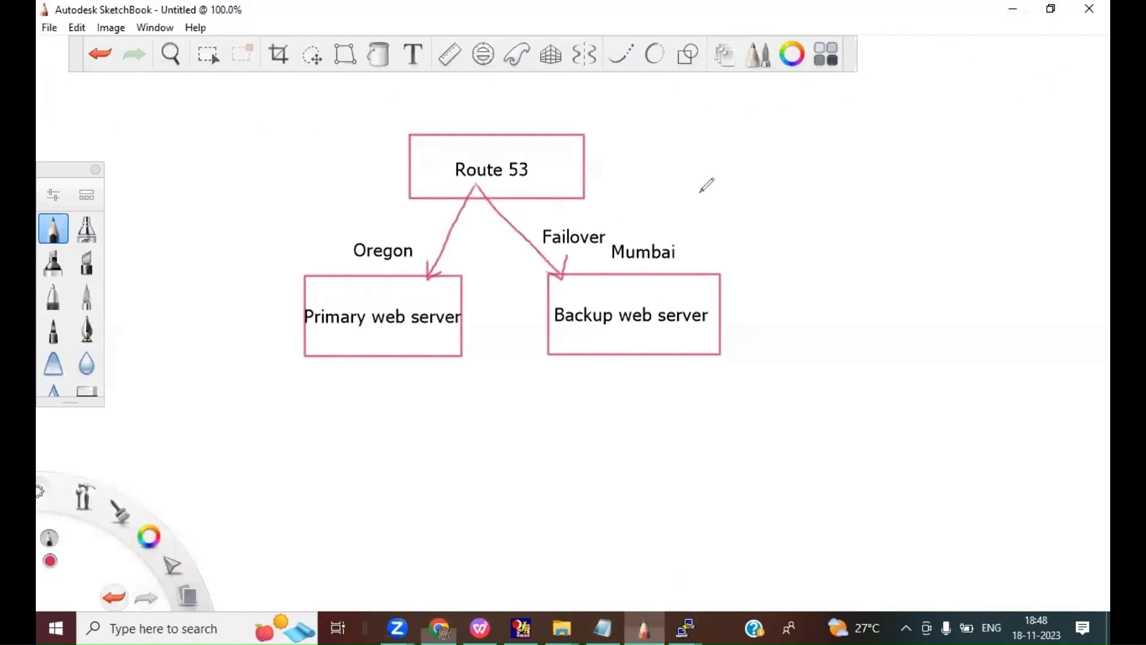
key("alt+Tab")
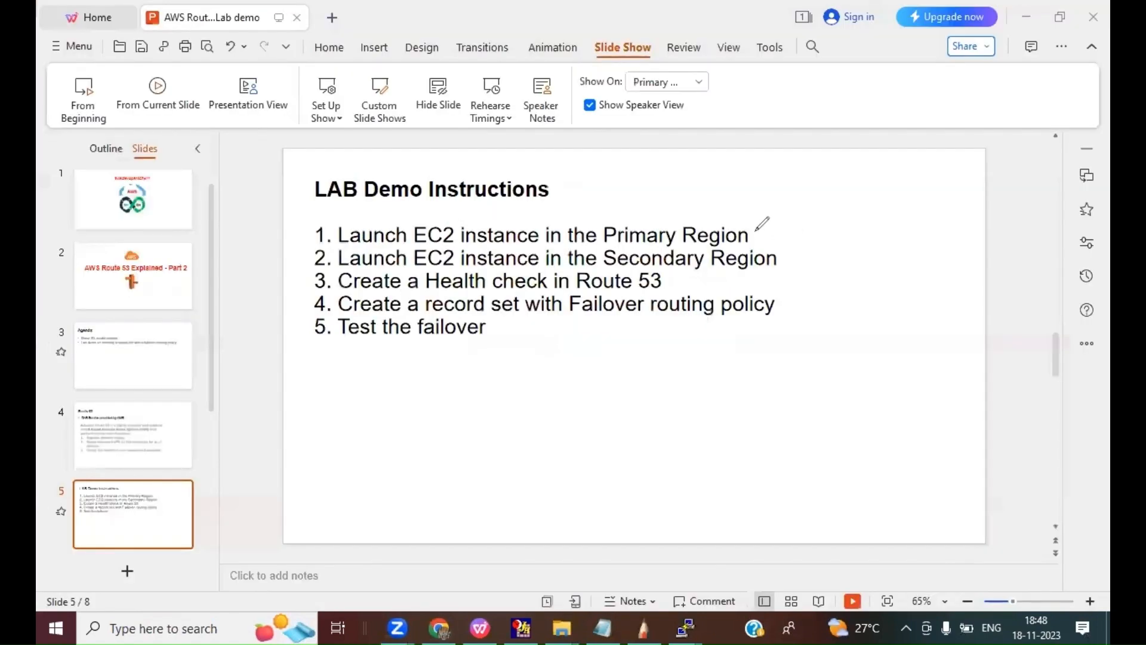
left_click_drag(752, 227, 782, 190)
left_click_drag(784, 255, 811, 209)
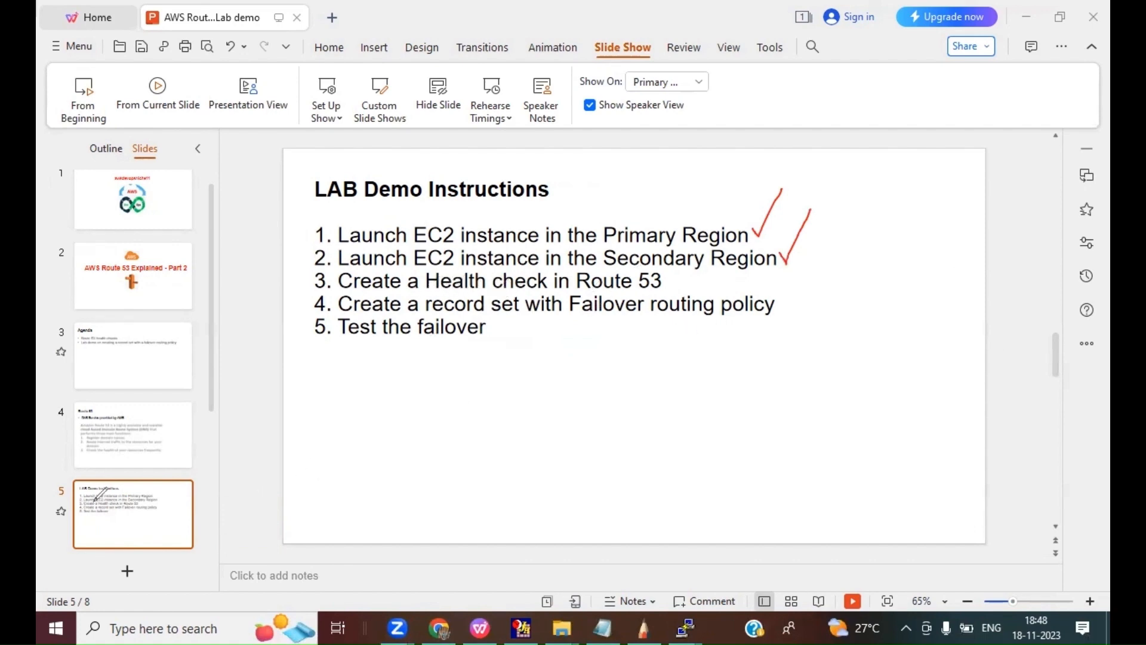
left_click(103, 431)
Step: Return to Chrome's Oregon AWS console and search for route 53 to open the Route 53 dashboard
left_click(441, 626)
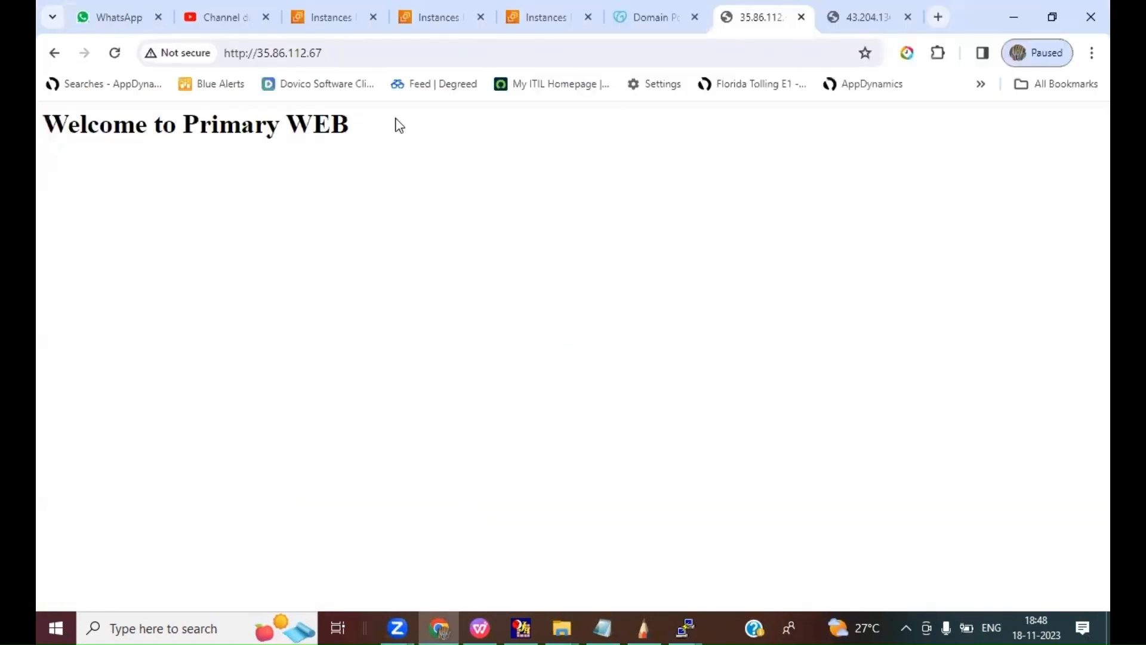
left_click(442, 18)
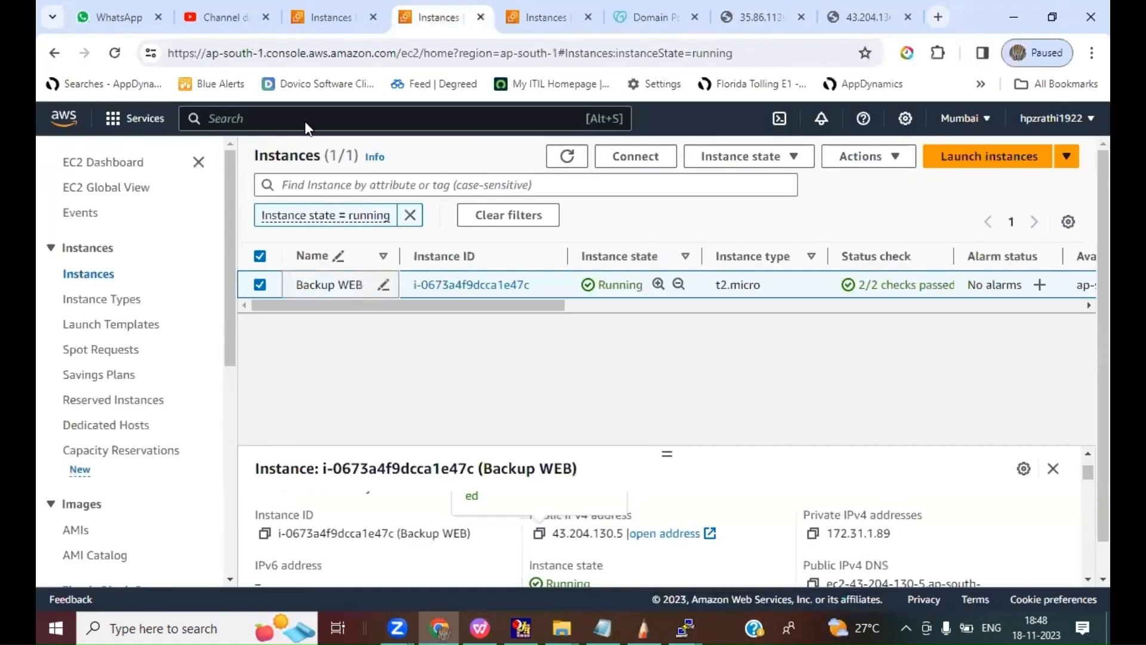
left_click(325, 23)
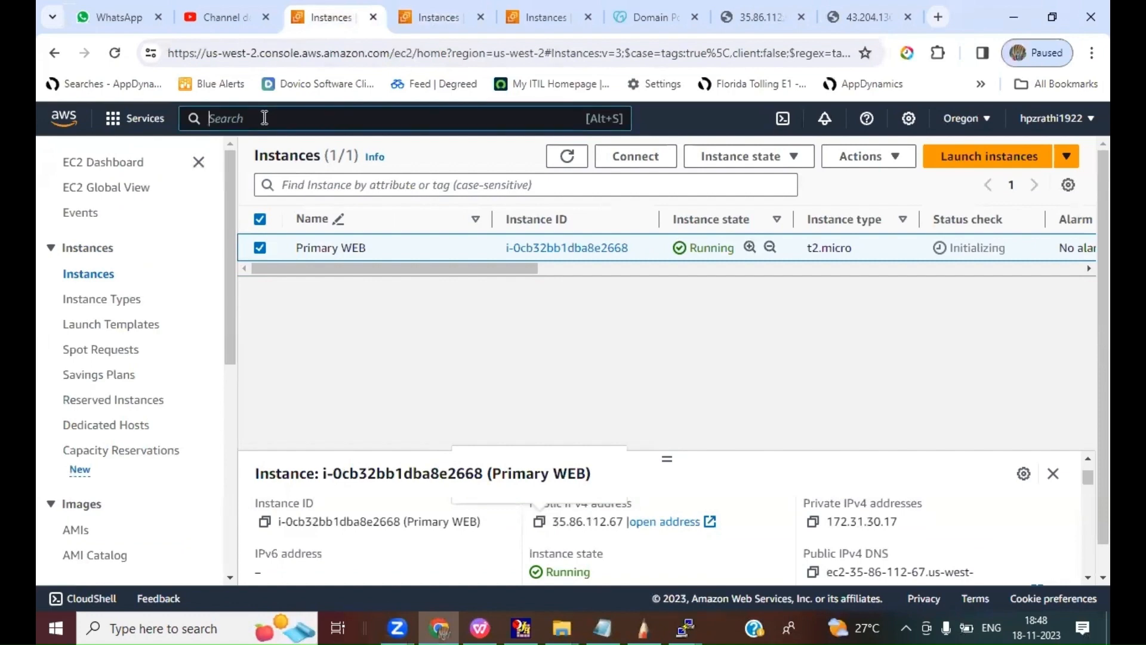
type("route 53")
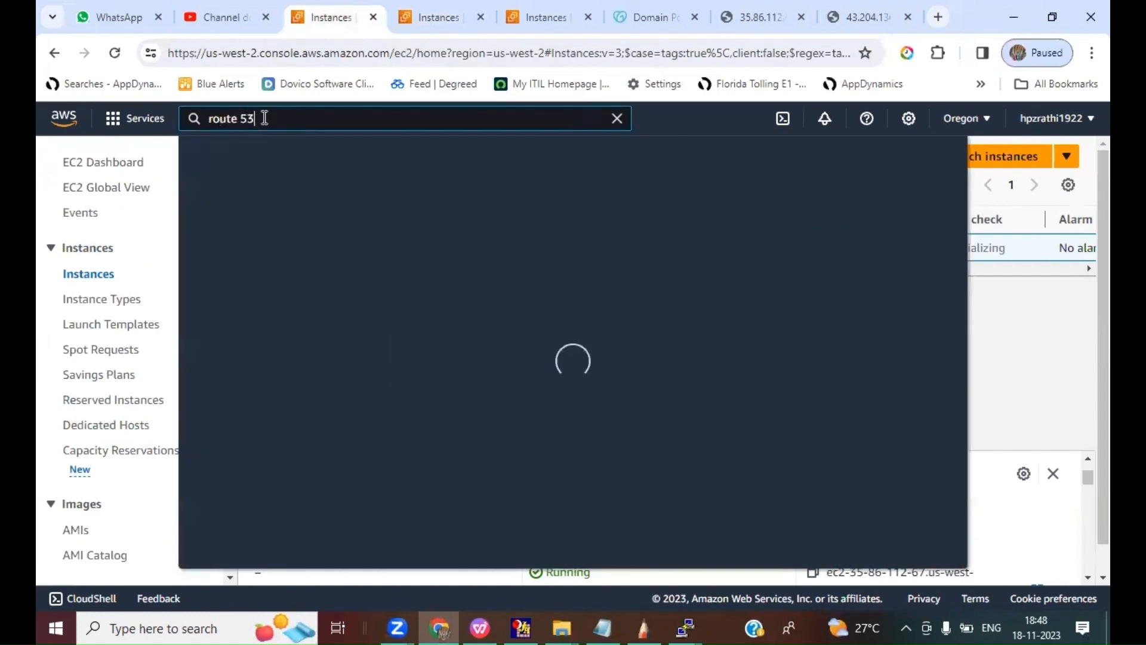
left_click(621, 301)
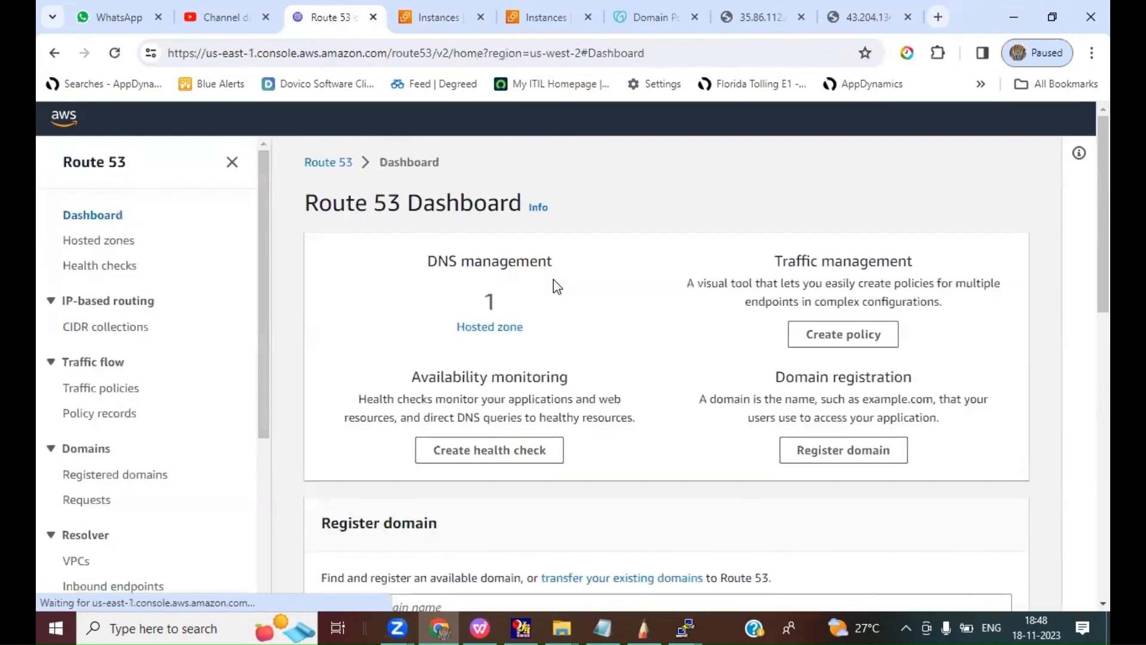
Step: Start creating a health check in Route 53 and name it test_HC
left_click(102, 270)
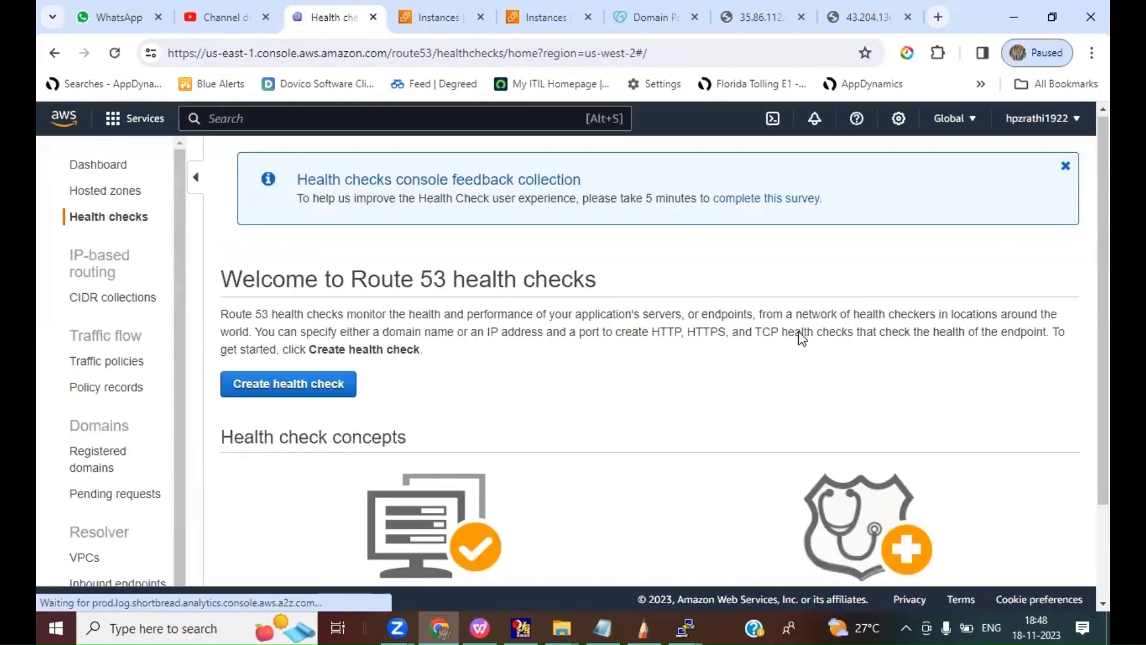
scroll(801, 338, "down", 4)
scroll(801, 338, "up", 3)
left_click(292, 341)
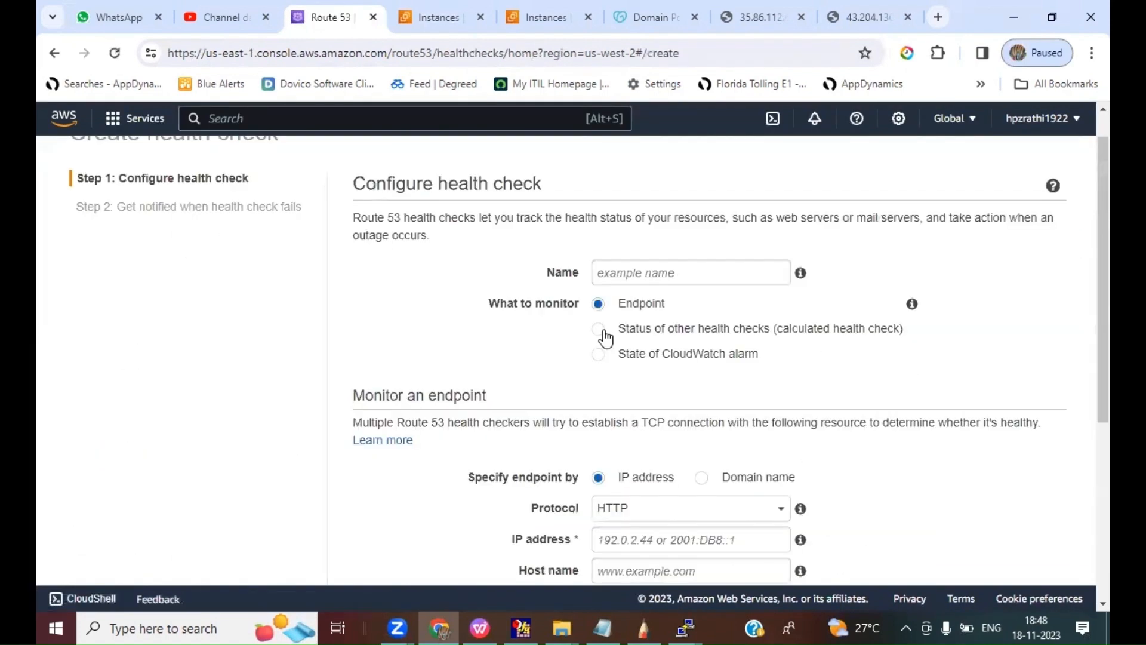
left_click(651, 278)
type("test_HC")
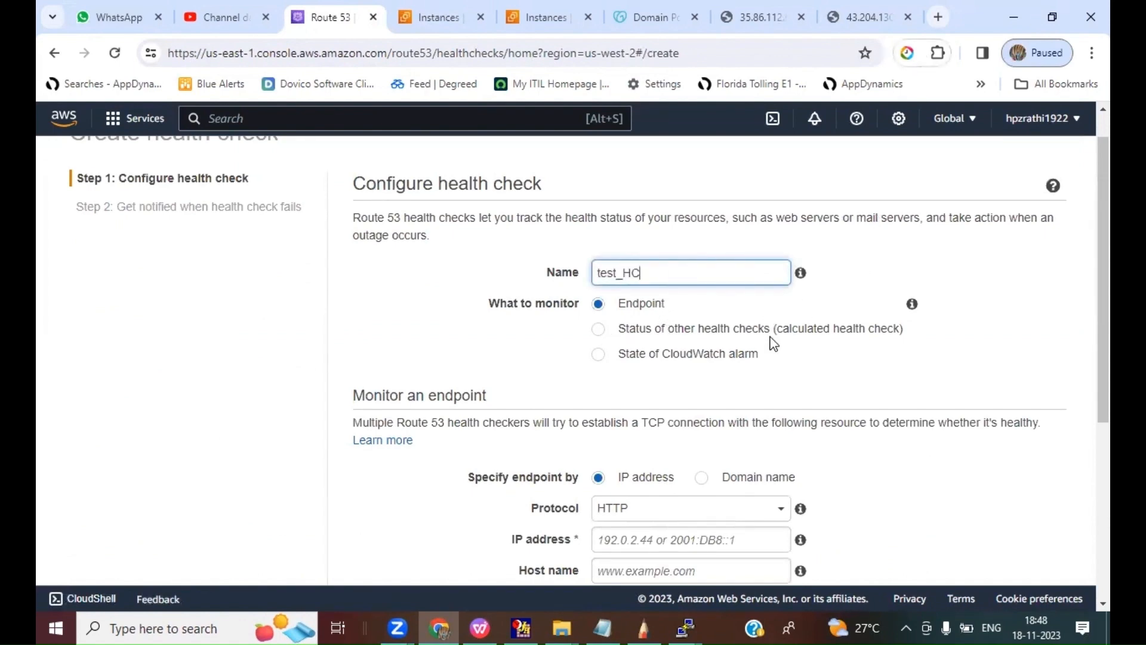
Step: Copy the primary web server's address from its open page and set the health check's endpoint IP address to 35.86.112.67
scroll(774, 340, "down", 3)
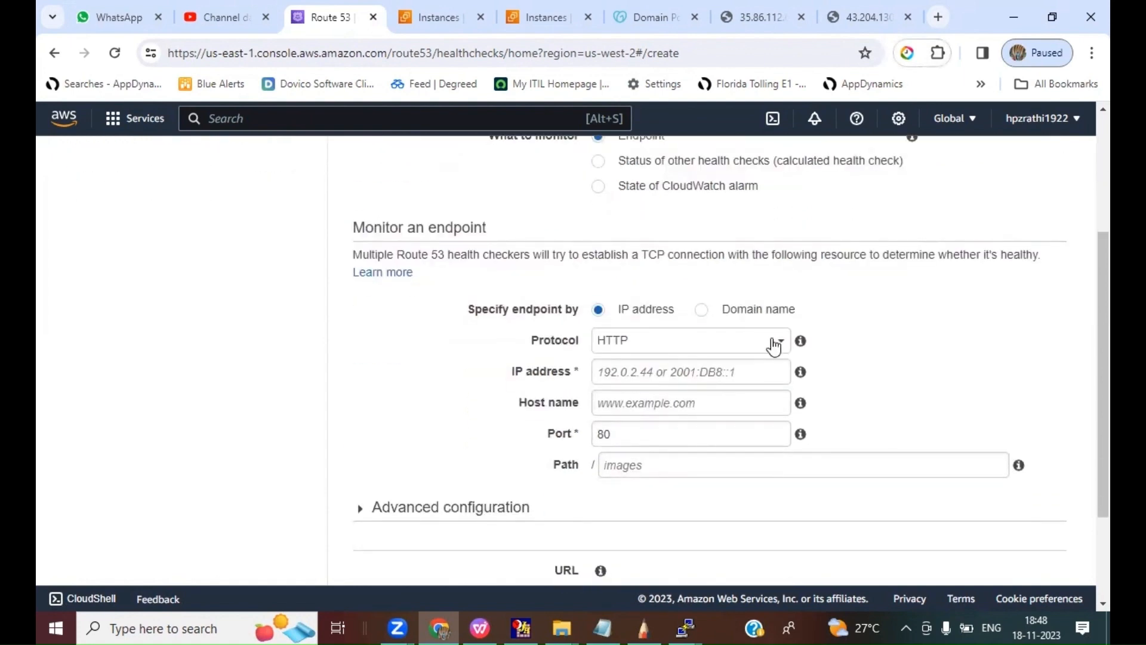
left_click(637, 380)
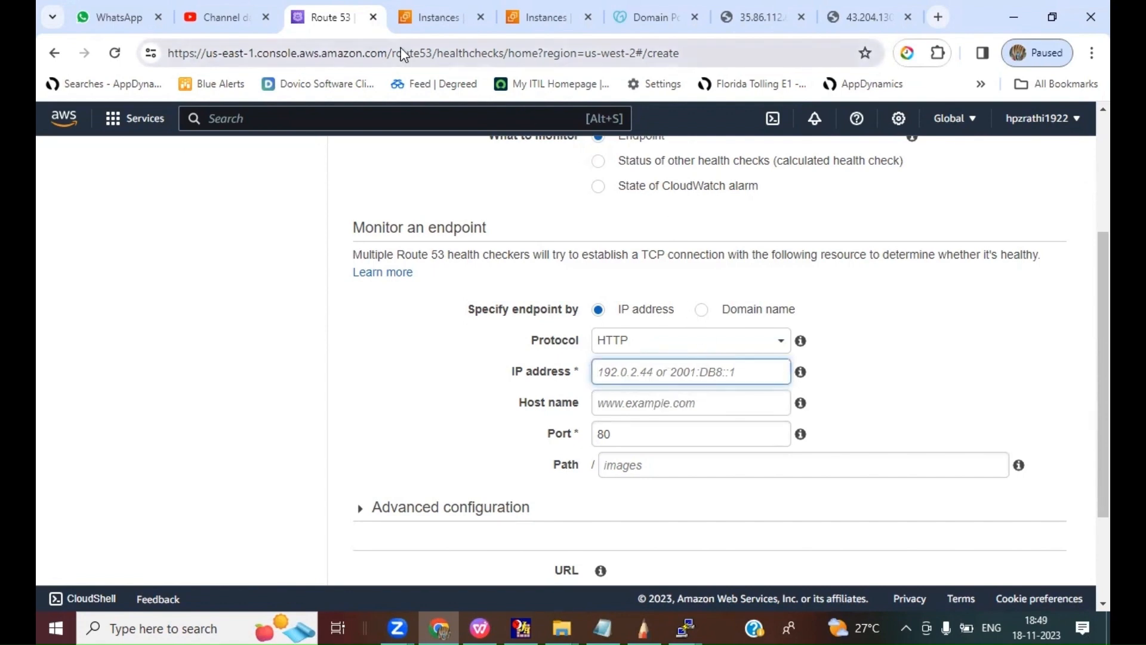
left_click(426, 18)
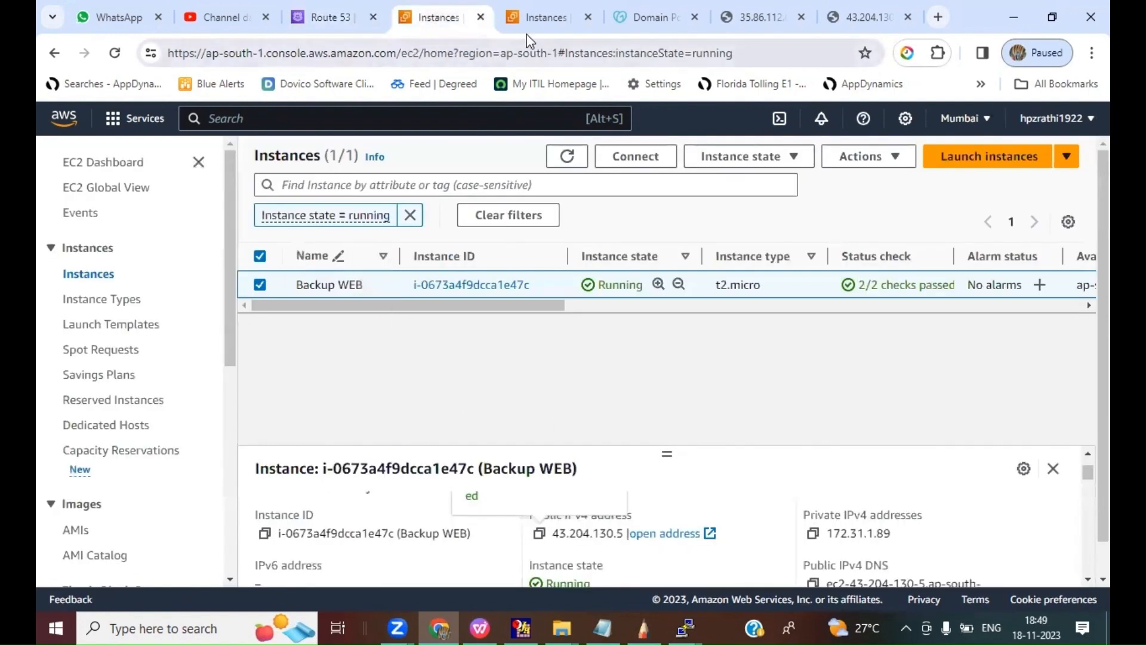
left_click(536, 18)
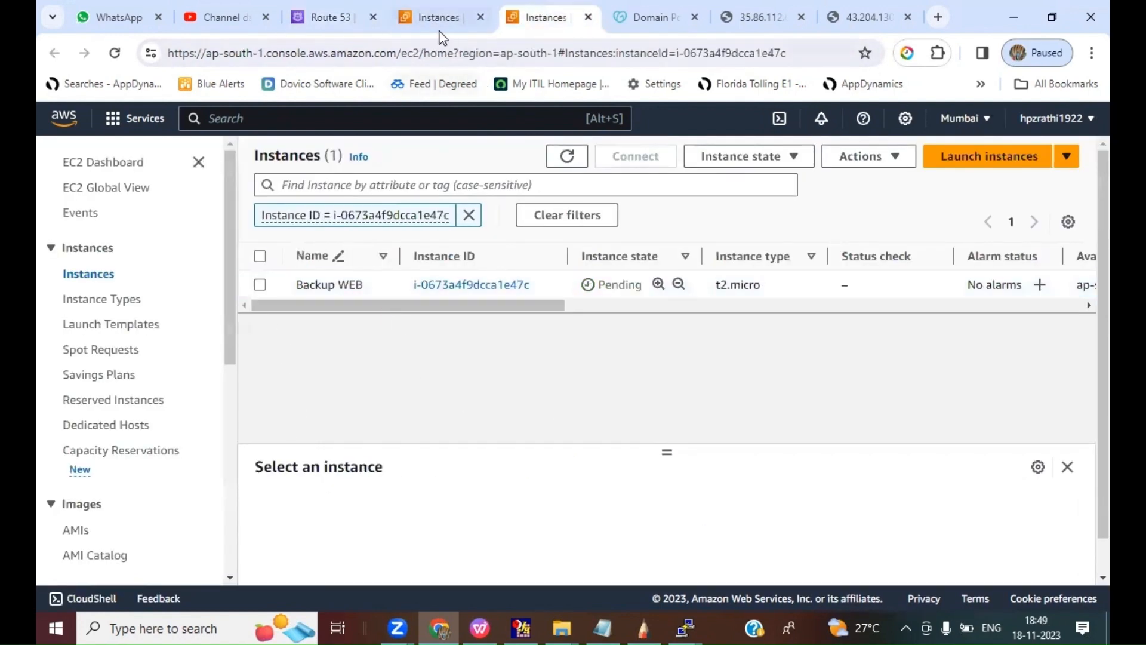
left_click(753, 17)
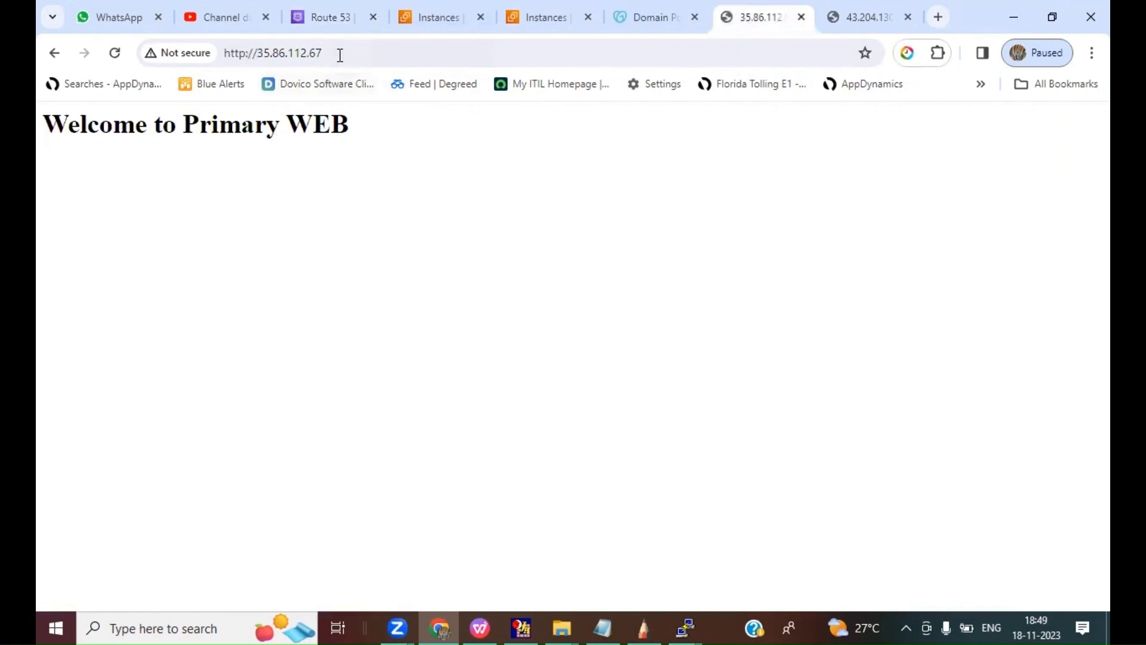
left_click_drag(337, 54, 261, 57)
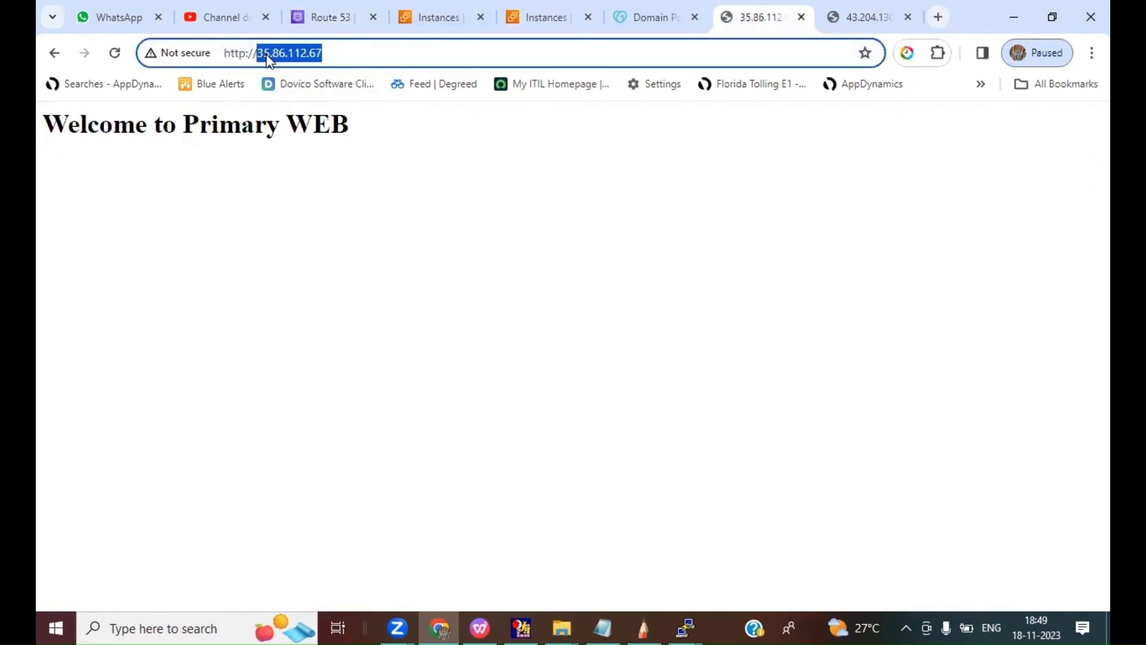
right_click(268, 60)
left_click(314, 172)
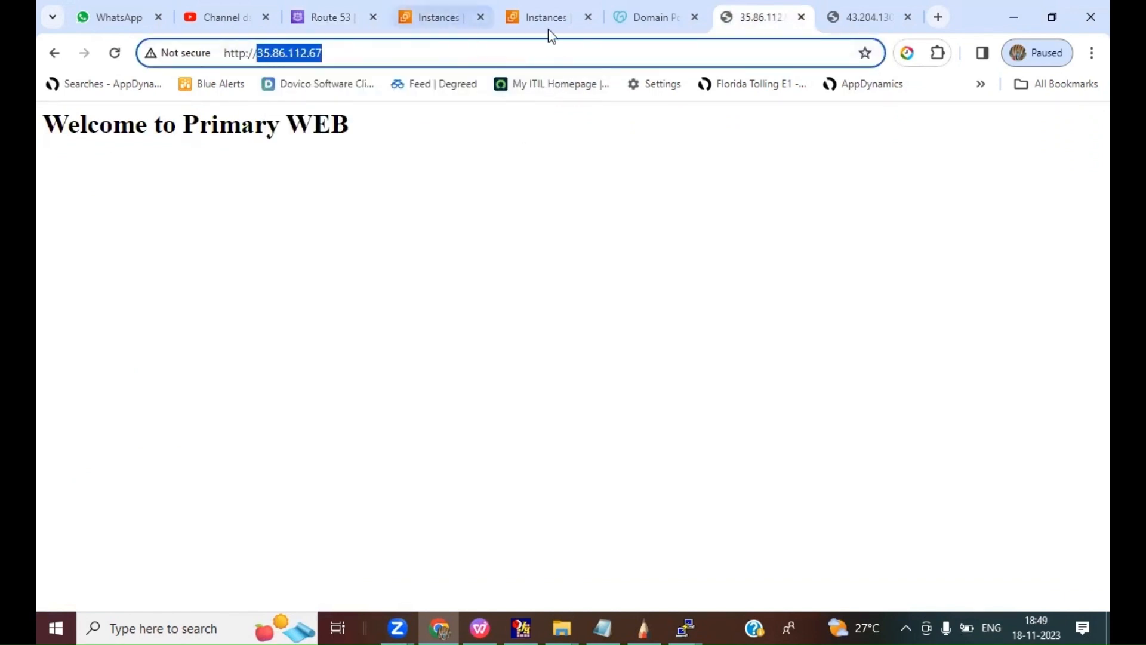
left_click(334, 20)
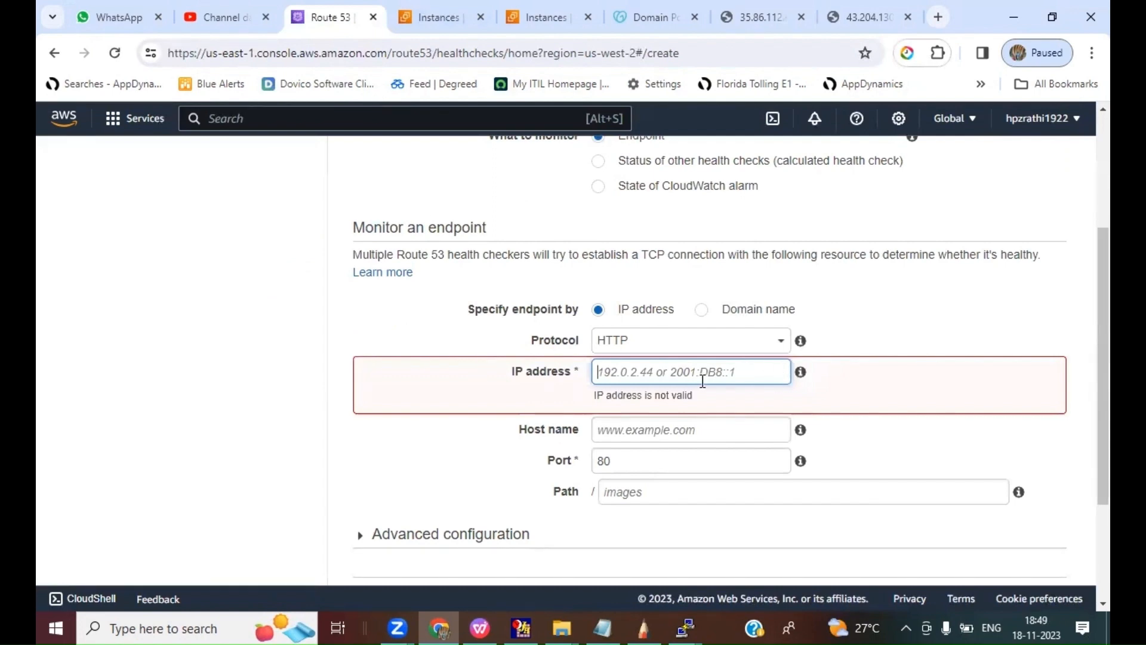
key("ctrl+v")
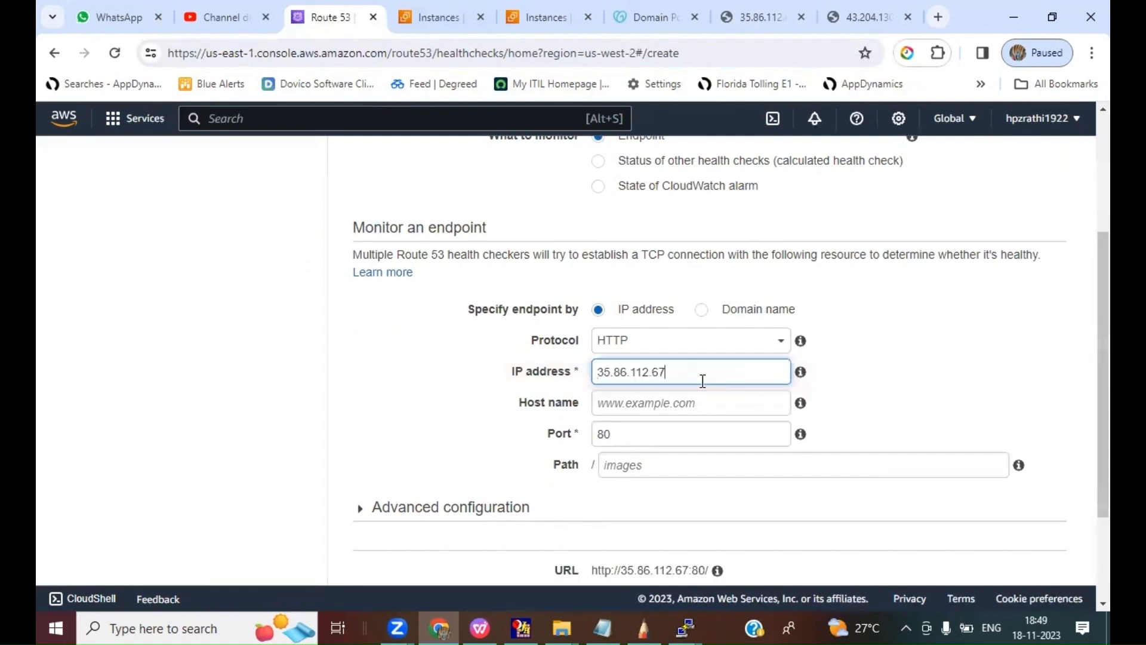
left_click(945, 420)
scroll(943, 418, "down", 1)
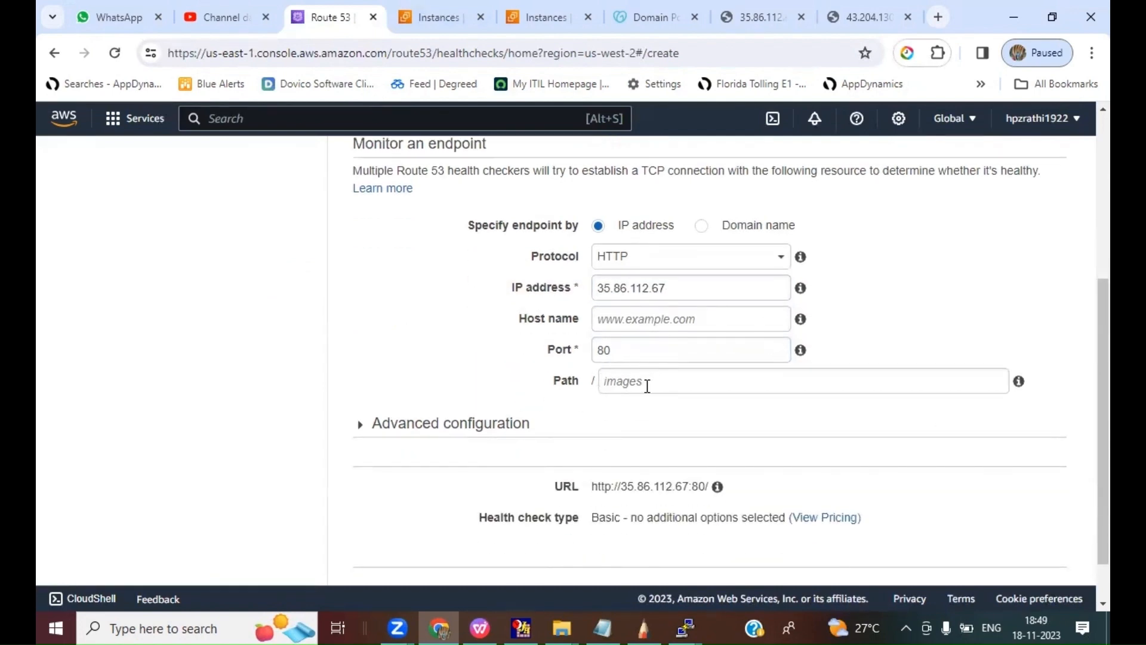
Step: Set the health check's path to index.html and review the address and welcome text of the open primary web page
left_click(646, 380)
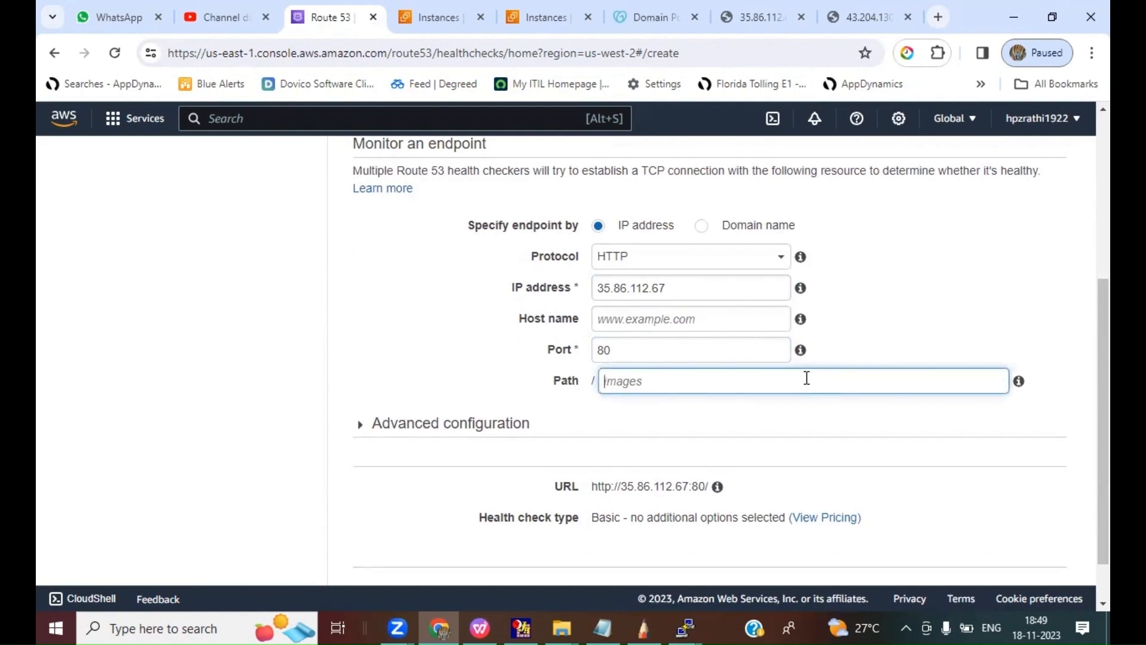
type("index.html")
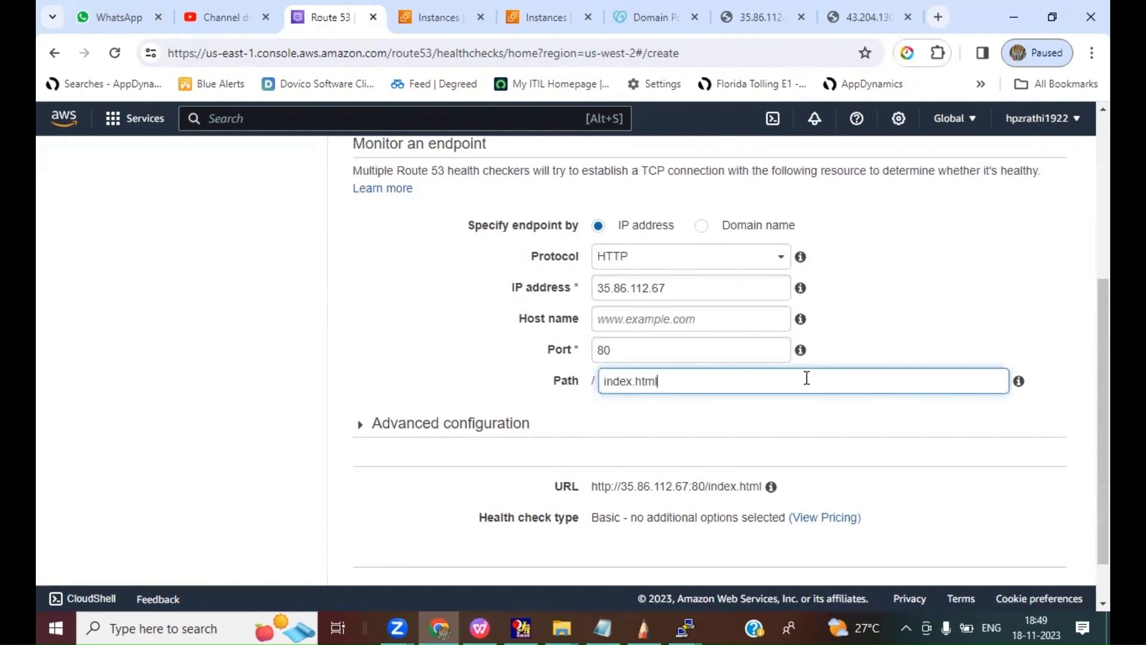
left_click(733, 17)
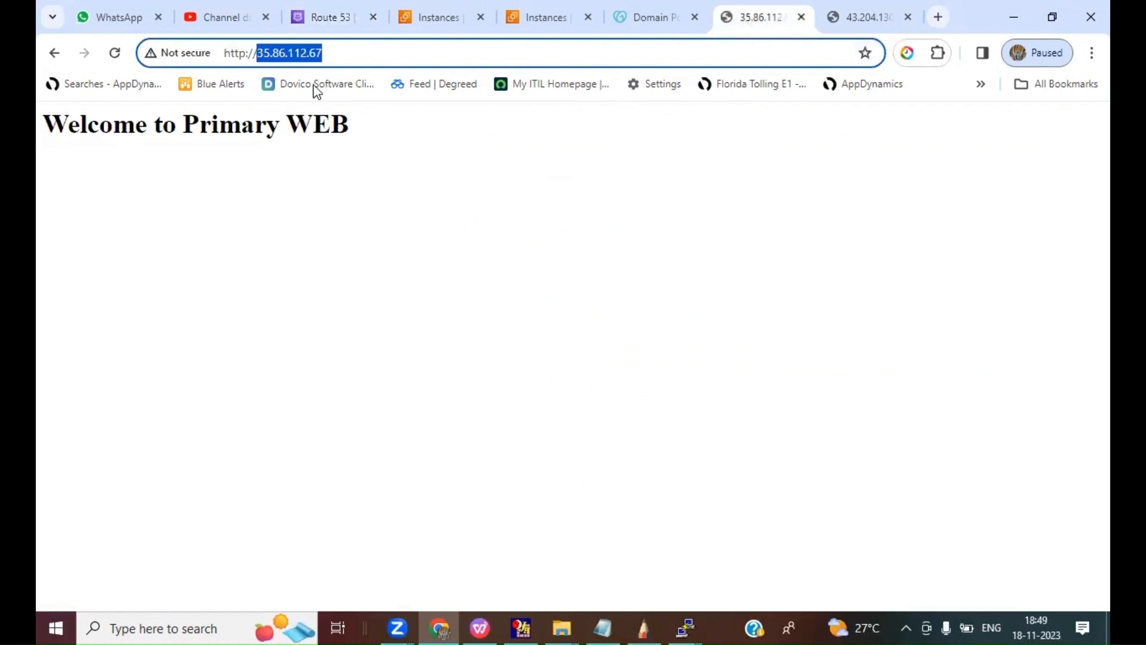
left_click(351, 62)
left_click_drag(225, 53, 399, 47)
left_click(73, 148)
left_click_drag(81, 127, 386, 133)
left_click(473, 151)
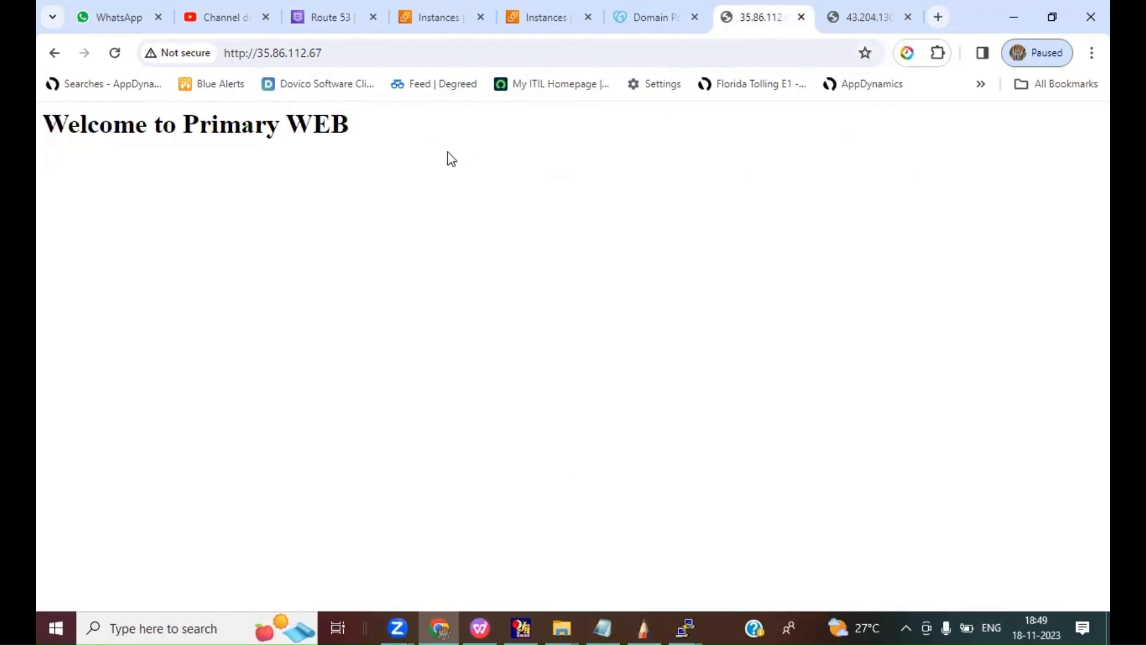
left_click(455, 20)
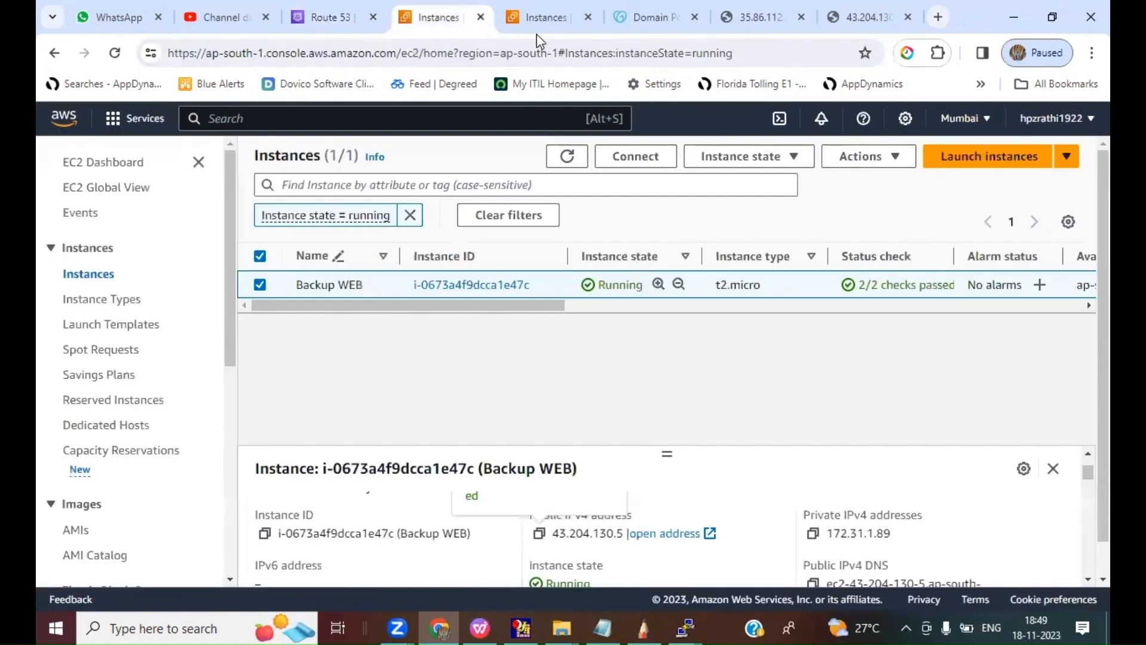
Step: Return to the Route 53 health check form and finish creating the health check without a failure alarm
left_click(327, 18)
scroll(847, 446, "down", 1)
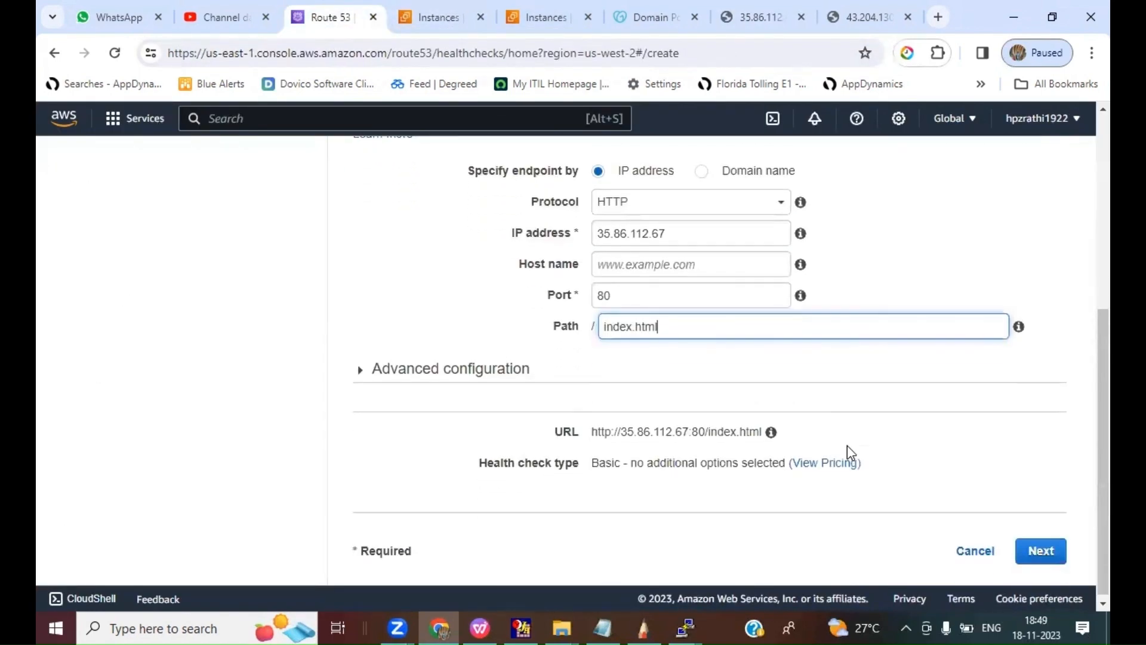
scroll(847, 446, "up", 1)
scroll(847, 445, "down", 1)
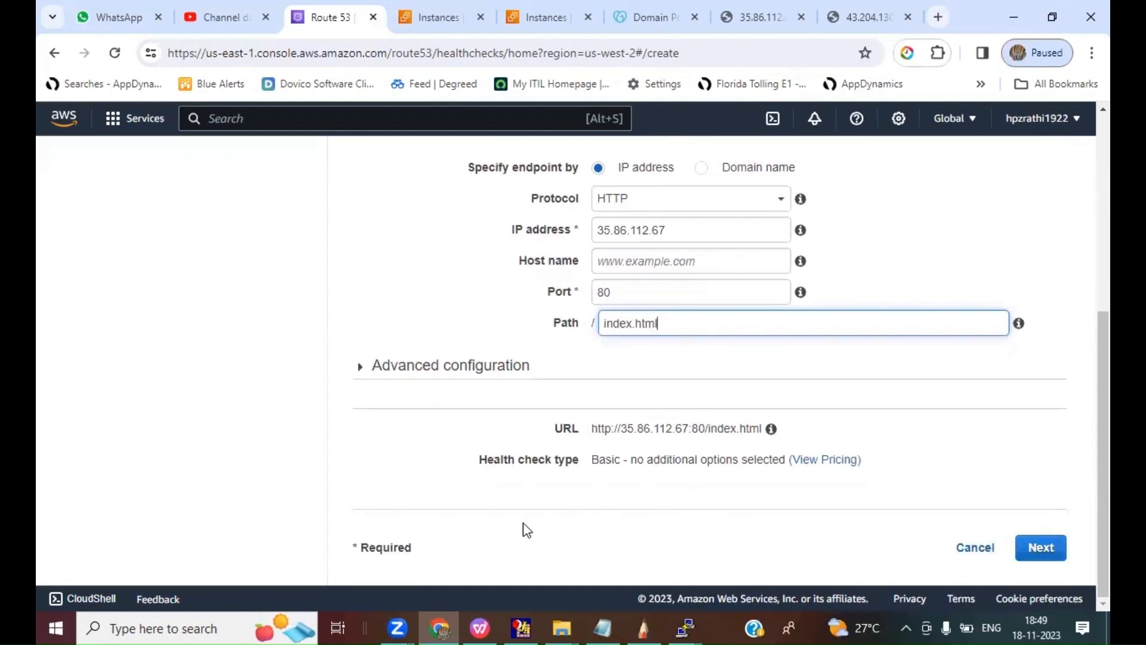
left_click(1041, 548)
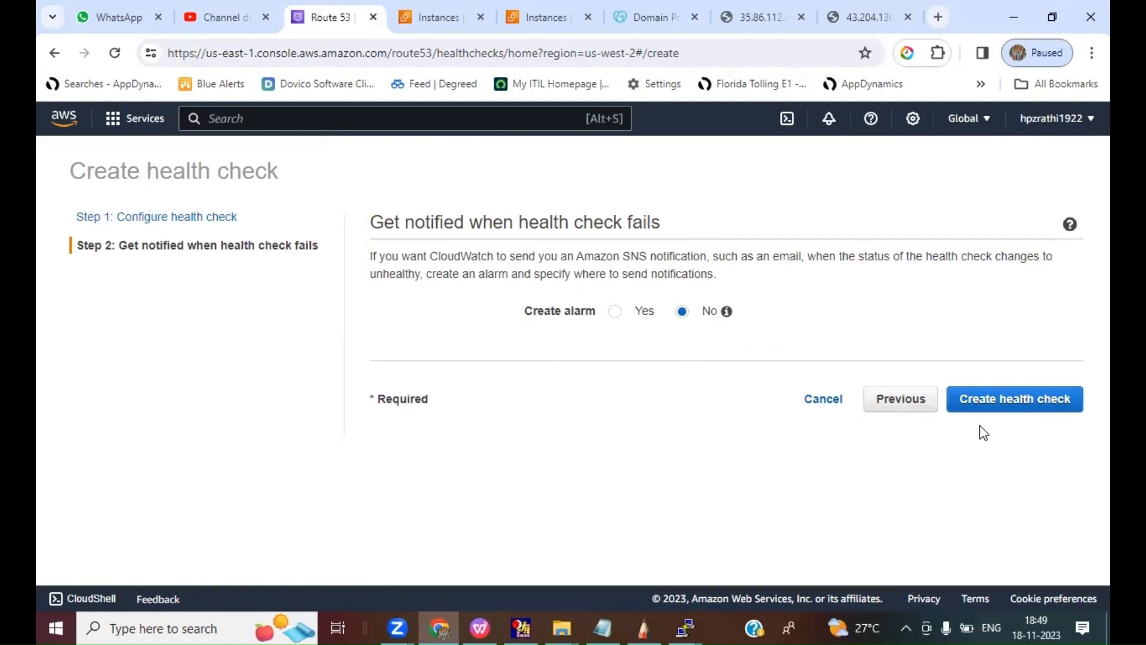
left_click(986, 399)
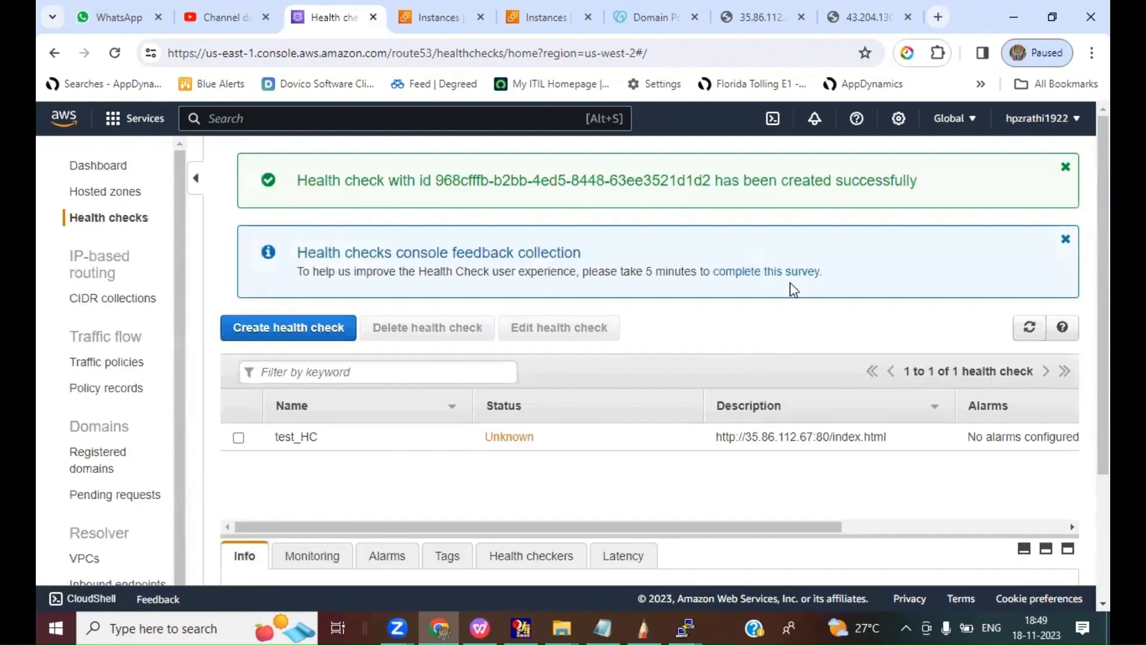
Step: Refresh the health checks list to check the status of test_HC, and consult the lab instructions slide in WPS
left_click(1030, 333)
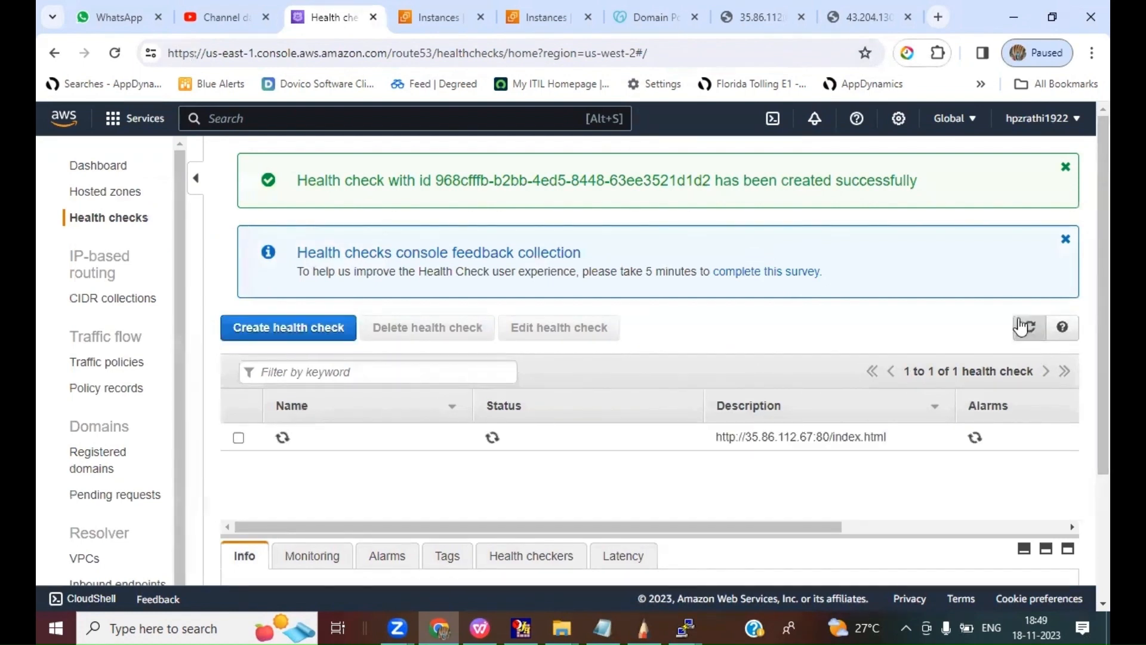
left_click(1026, 331)
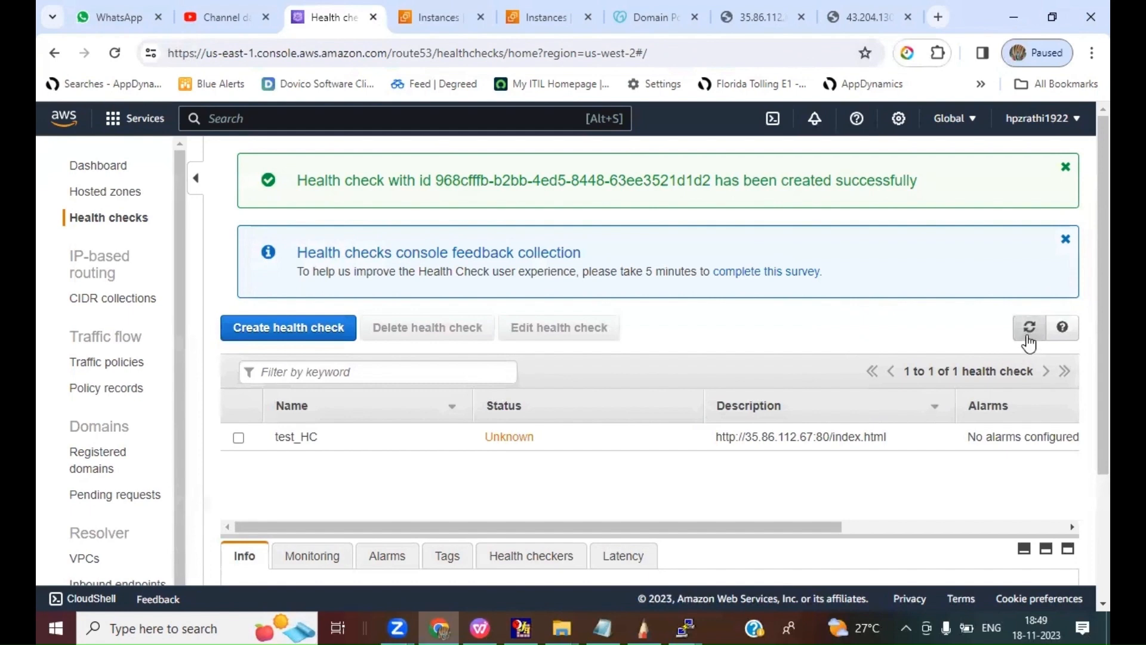
left_click(1028, 336)
left_click(1032, 334)
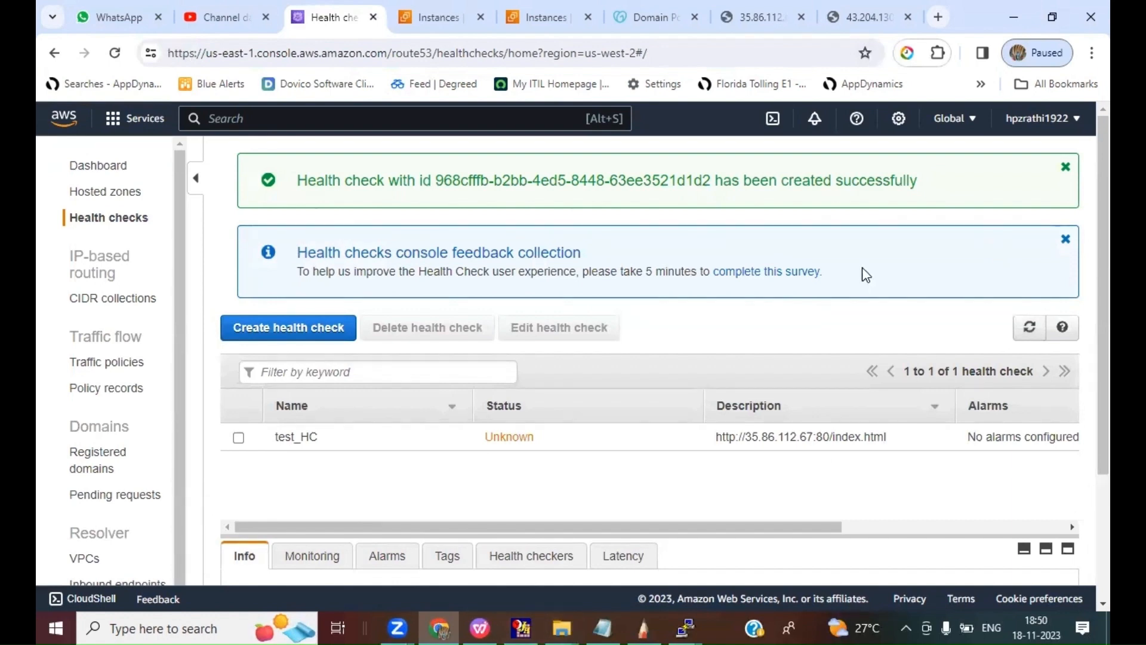
left_click(1029, 328)
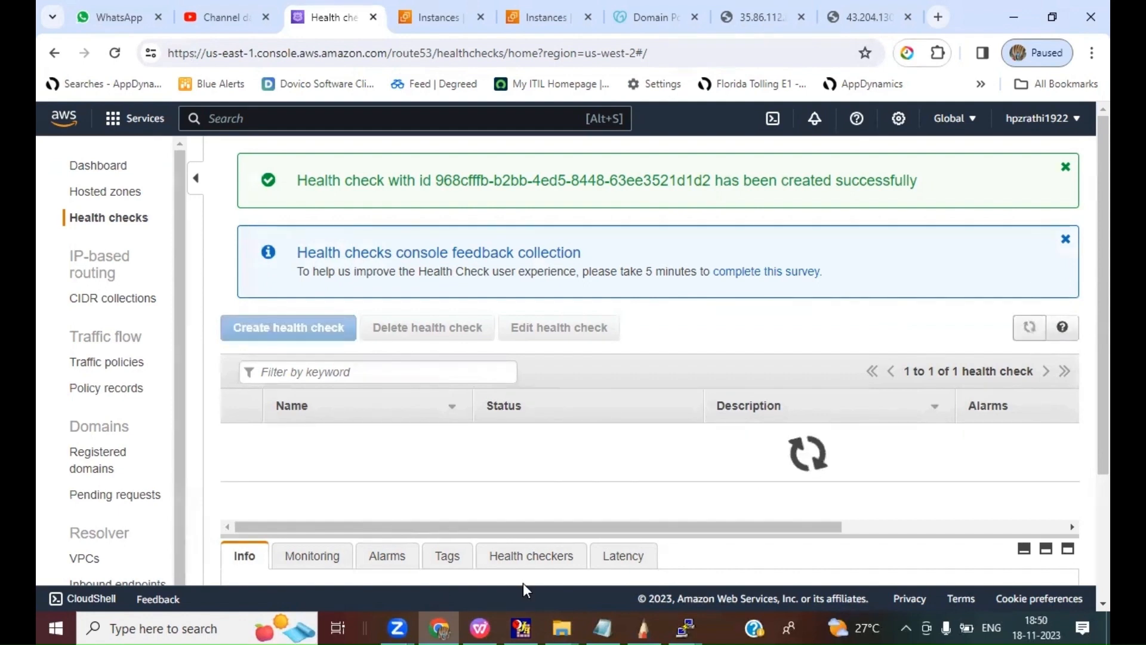
key("alt+Tab")
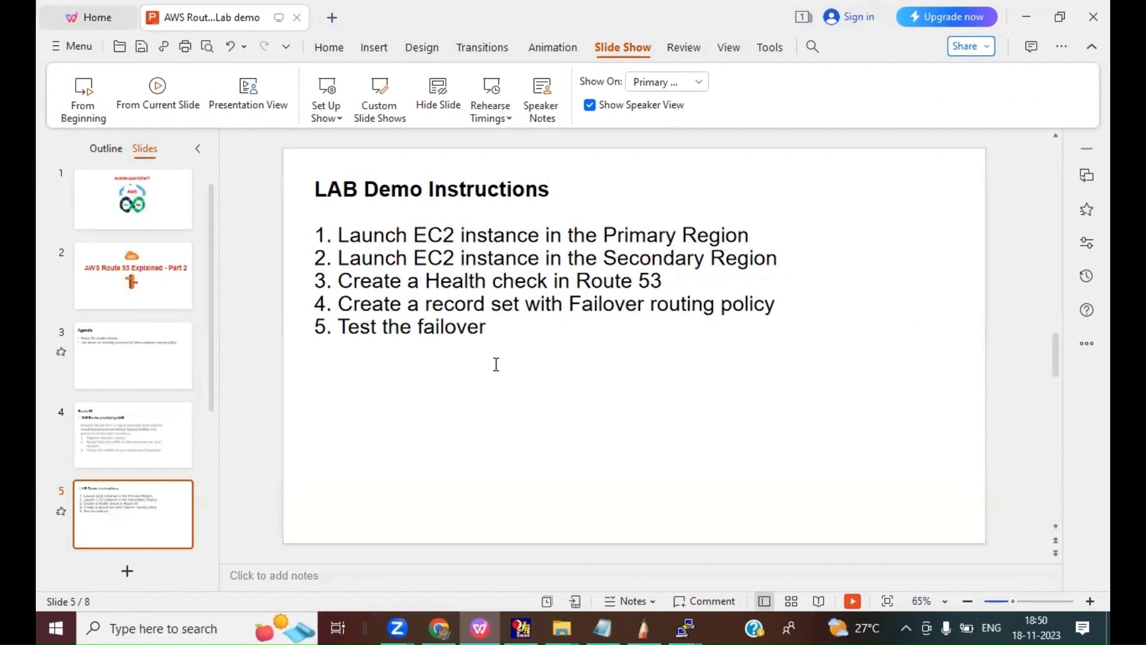
left_click(439, 628)
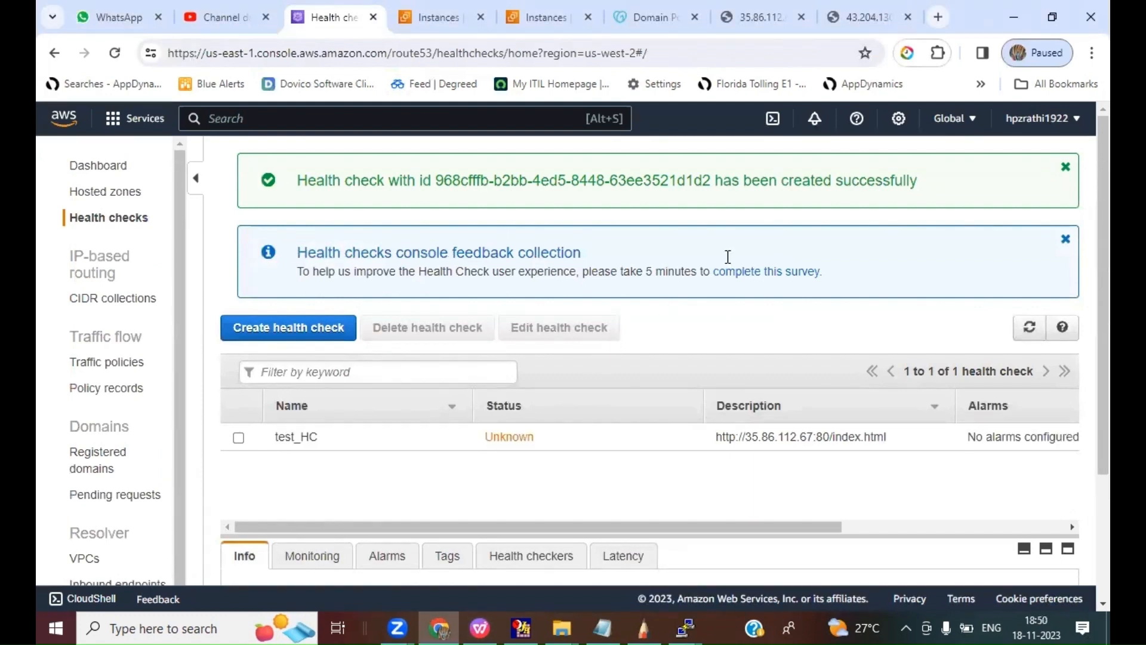
left_click(1029, 329)
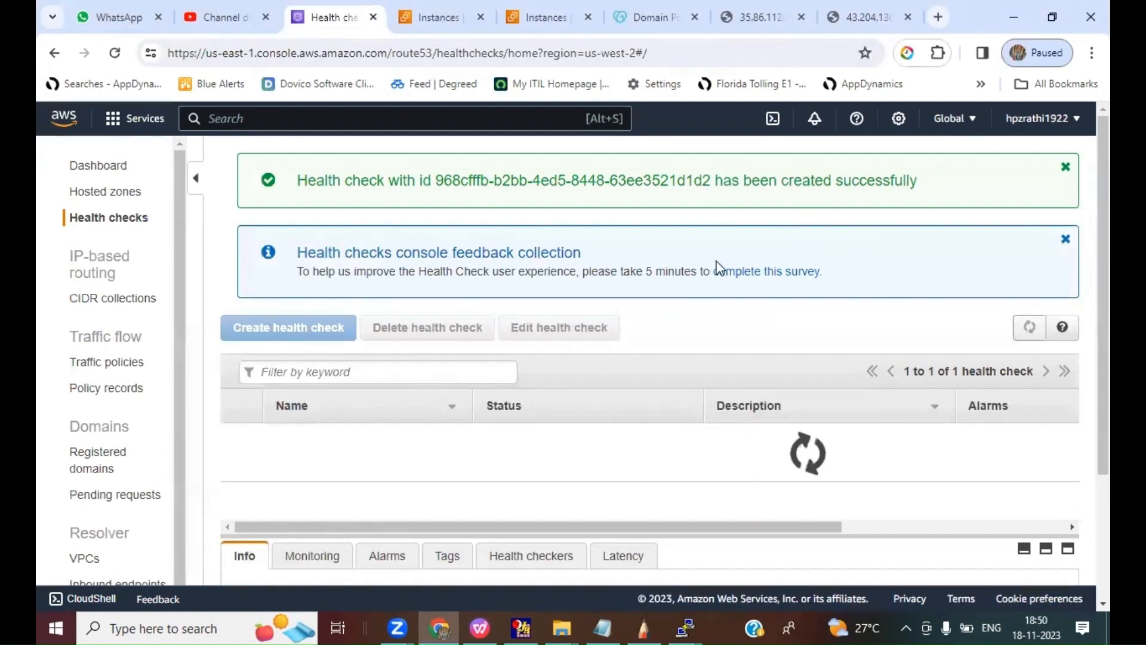
Step: Open the awsdevopsinfo3.in hosted zone from the Route 53 dashboard and examine its existing NS and SOA records
left_click(100, 170)
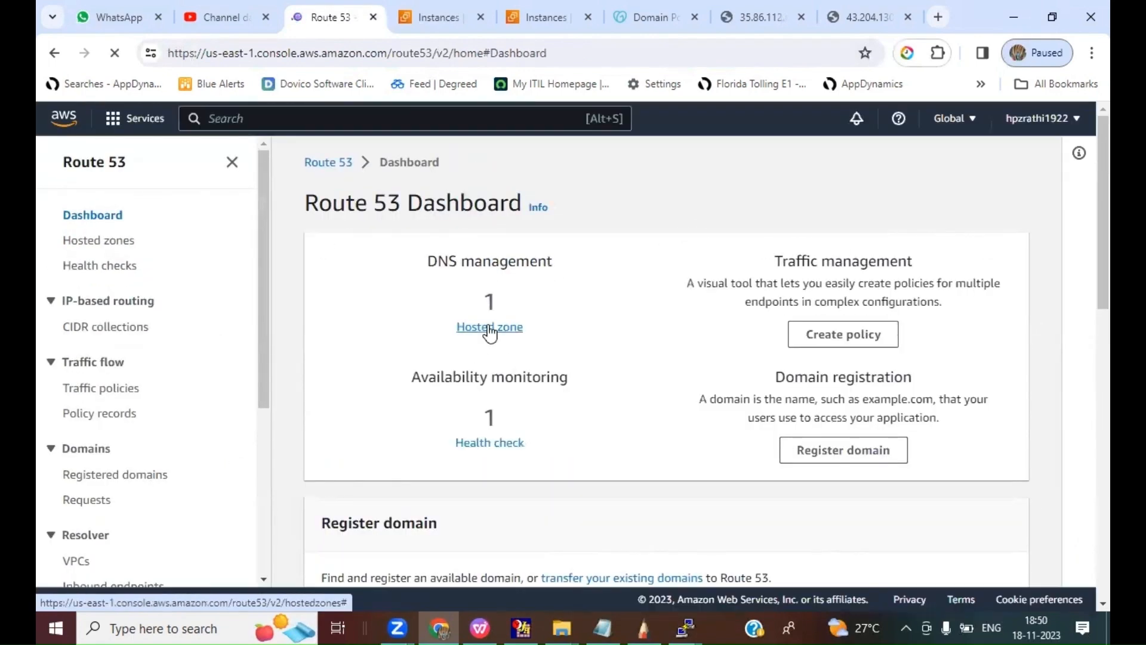
left_click(489, 328)
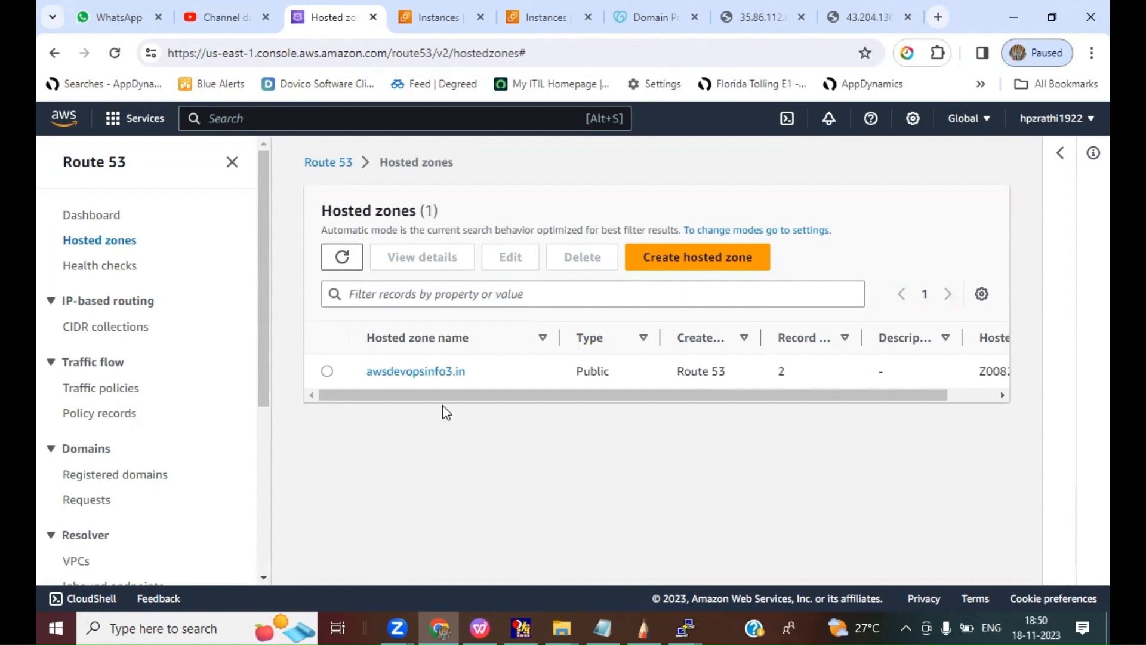
left_click(410, 374)
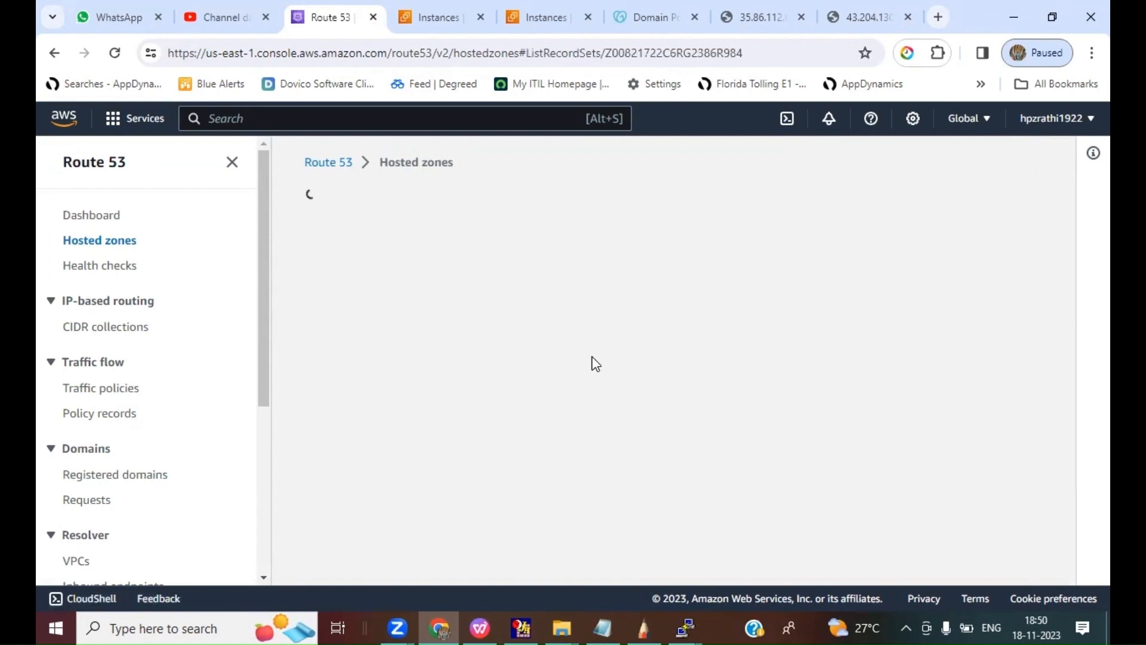
scroll(741, 371, "down", 3)
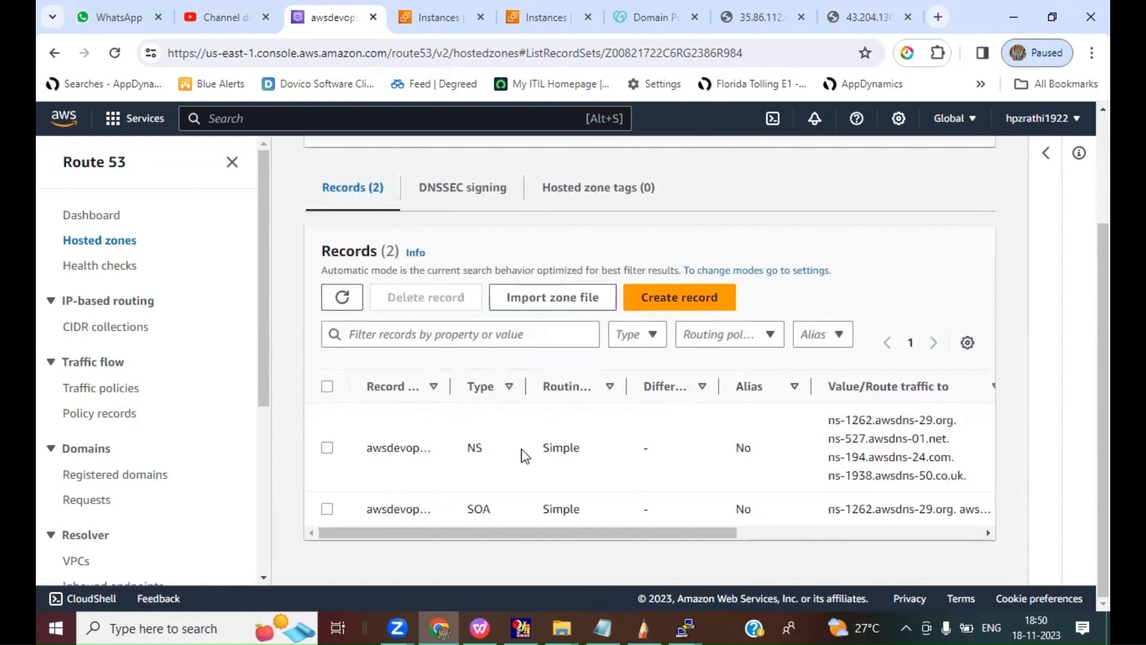
left_click_drag(465, 450, 496, 448)
left_click_drag(465, 507, 481, 506)
double_click(481, 505)
left_click(528, 482)
left_click(479, 626)
Step: Start creating a record in the hosted zone with the name www and record type A
left_click(669, 303)
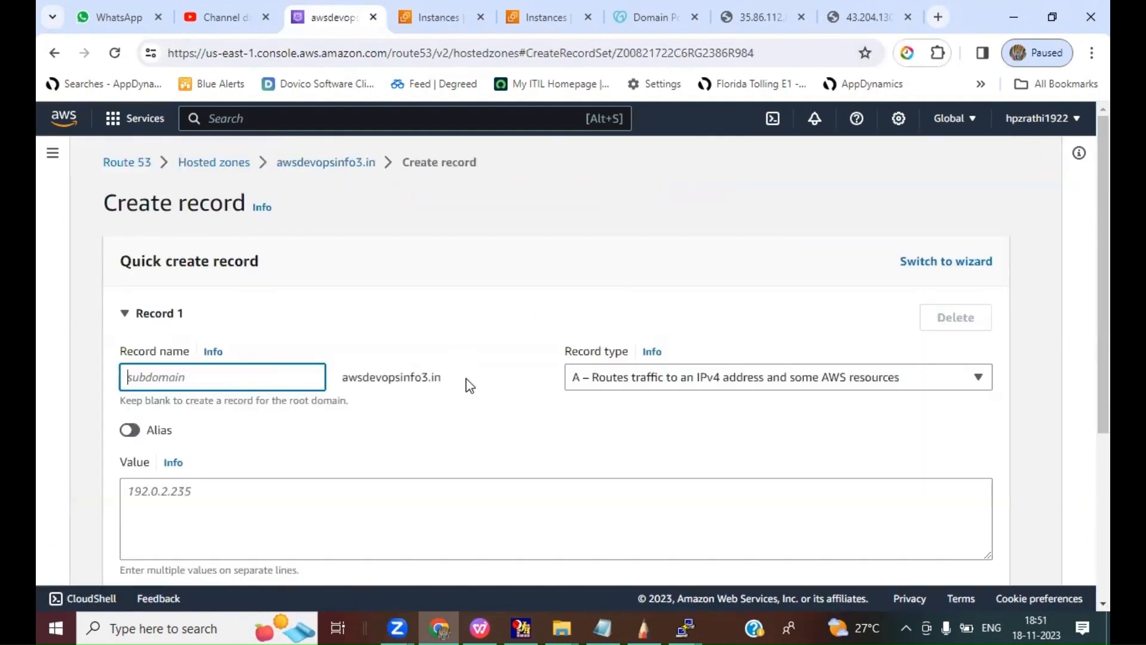
type("www")
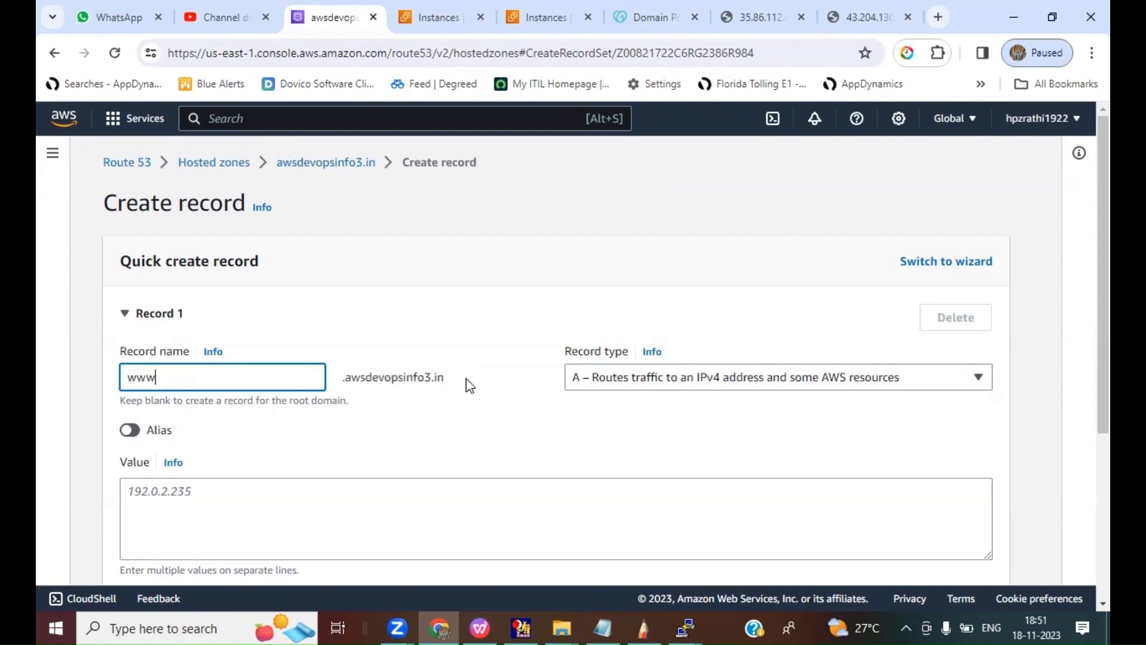
left_click(477, 427)
scroll(481, 436, "down", 1)
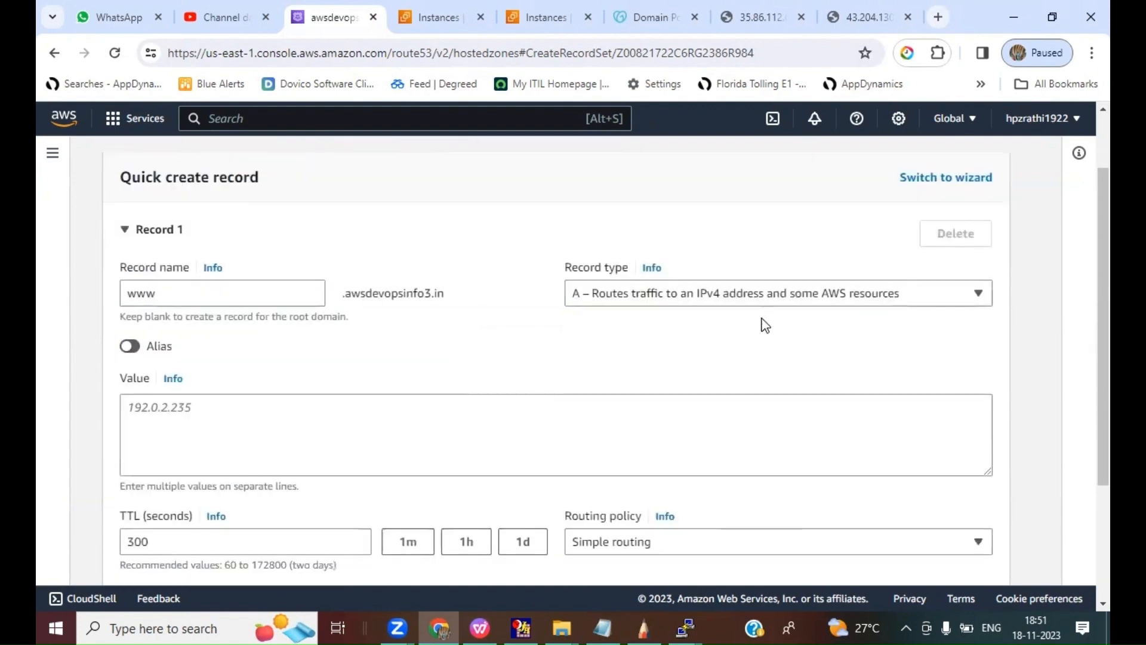
left_click(631, 298)
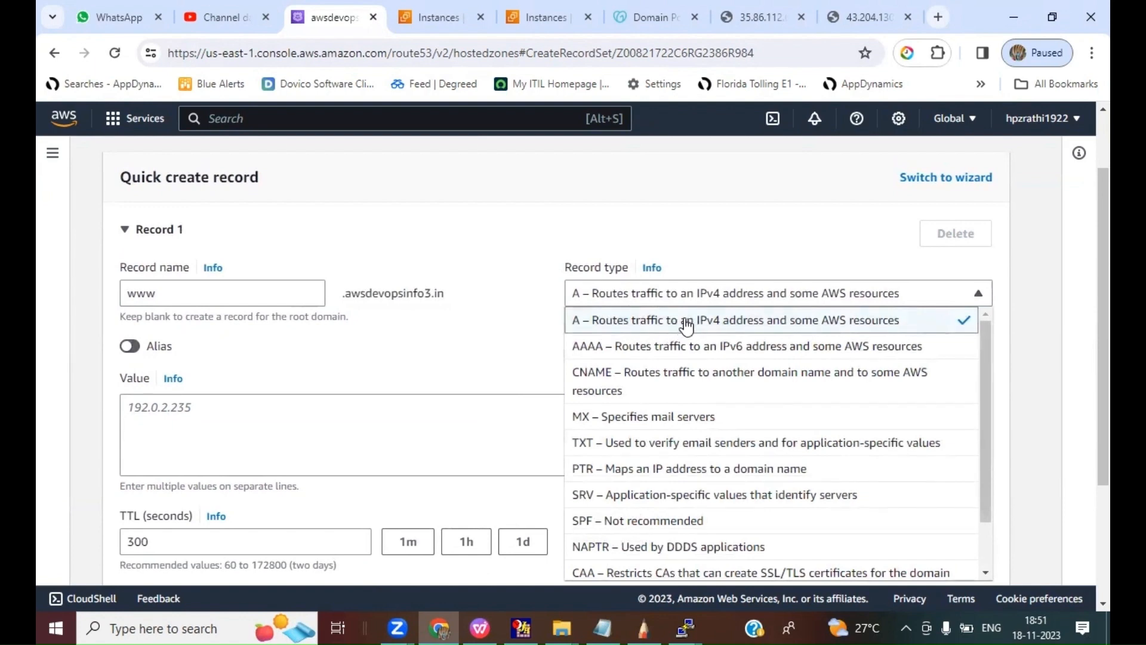
left_click(717, 322)
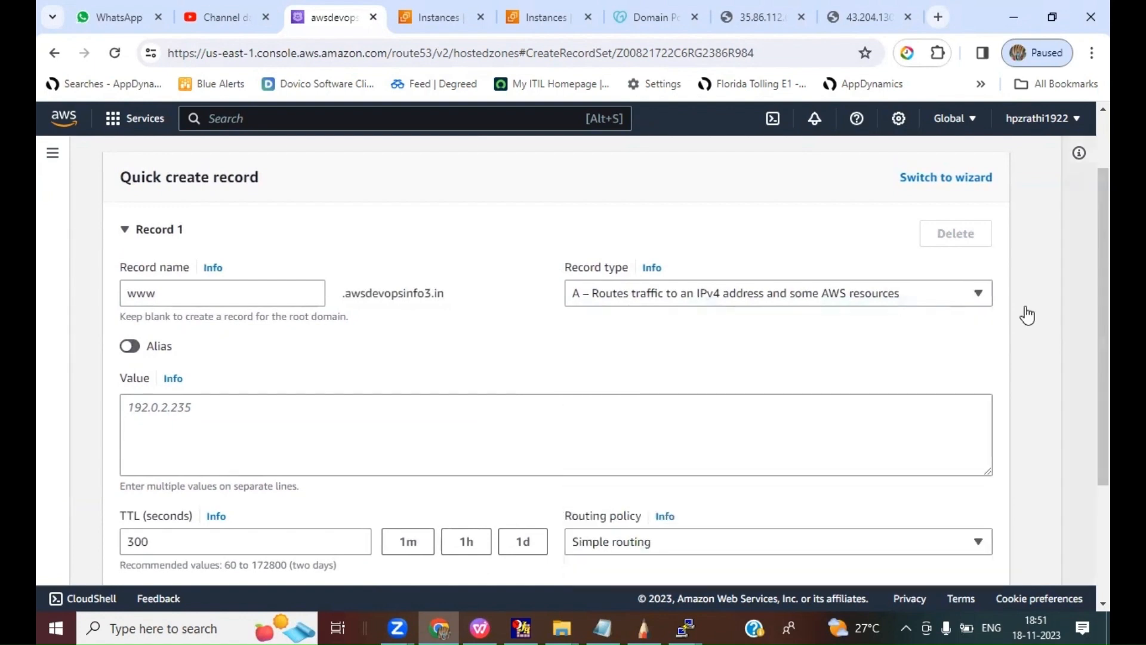
Step: Copy the IP address from the open primary web page and set the record's value to 35.86.112.67
left_click(446, 399)
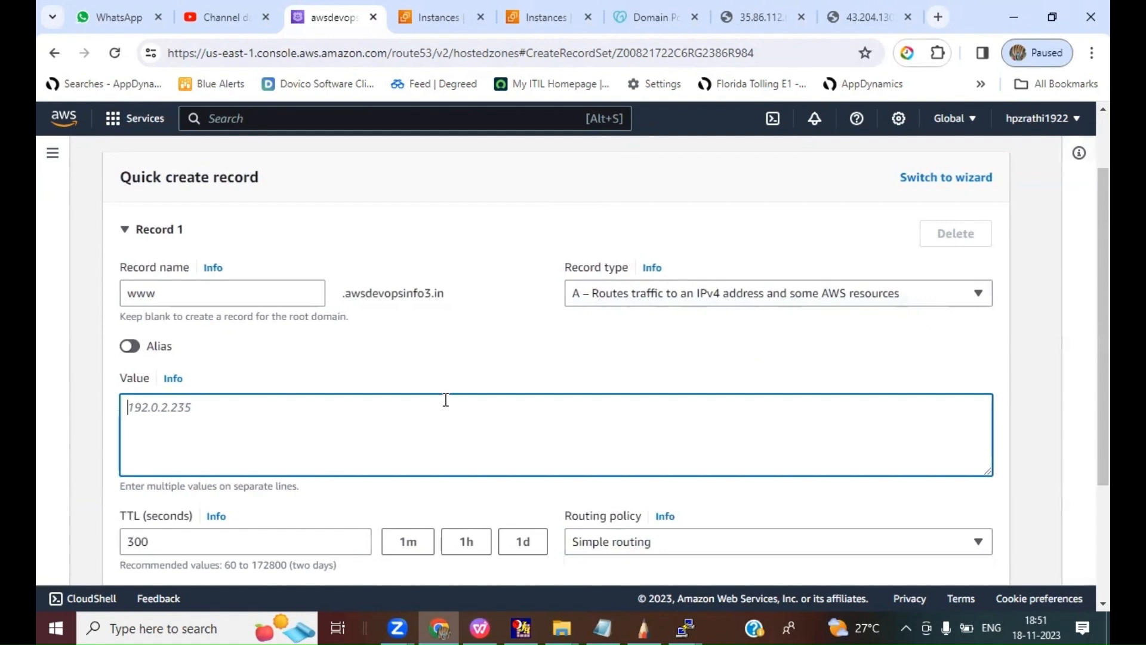
left_click(435, 19)
left_click(512, 21)
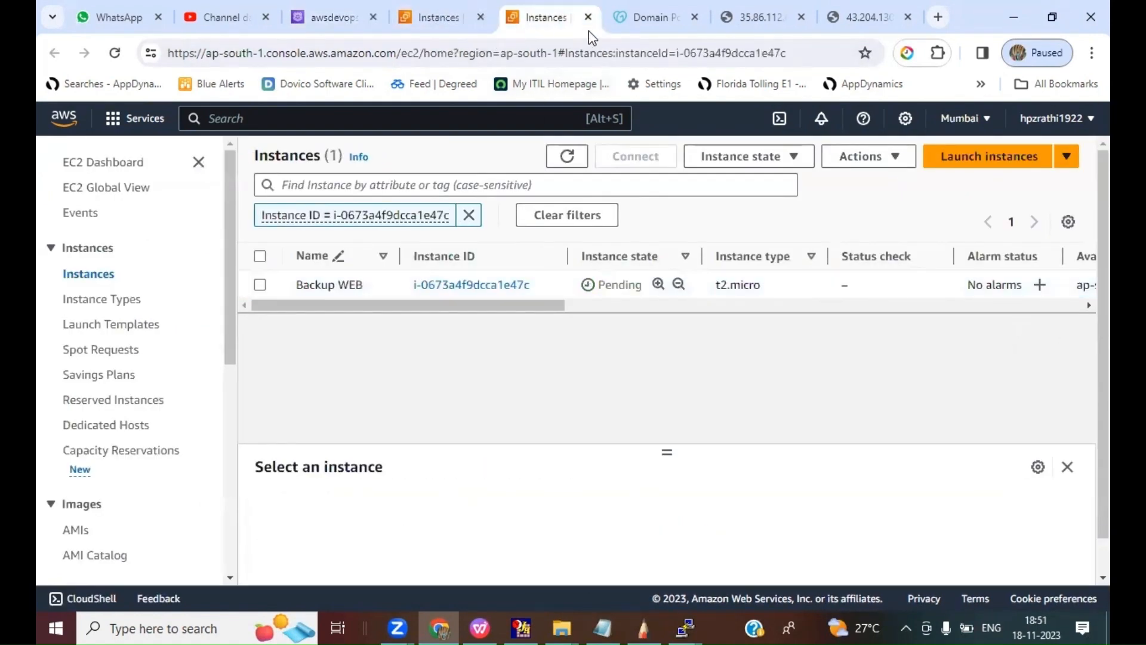
left_click(746, 18)
left_click_drag(322, 54, 261, 54)
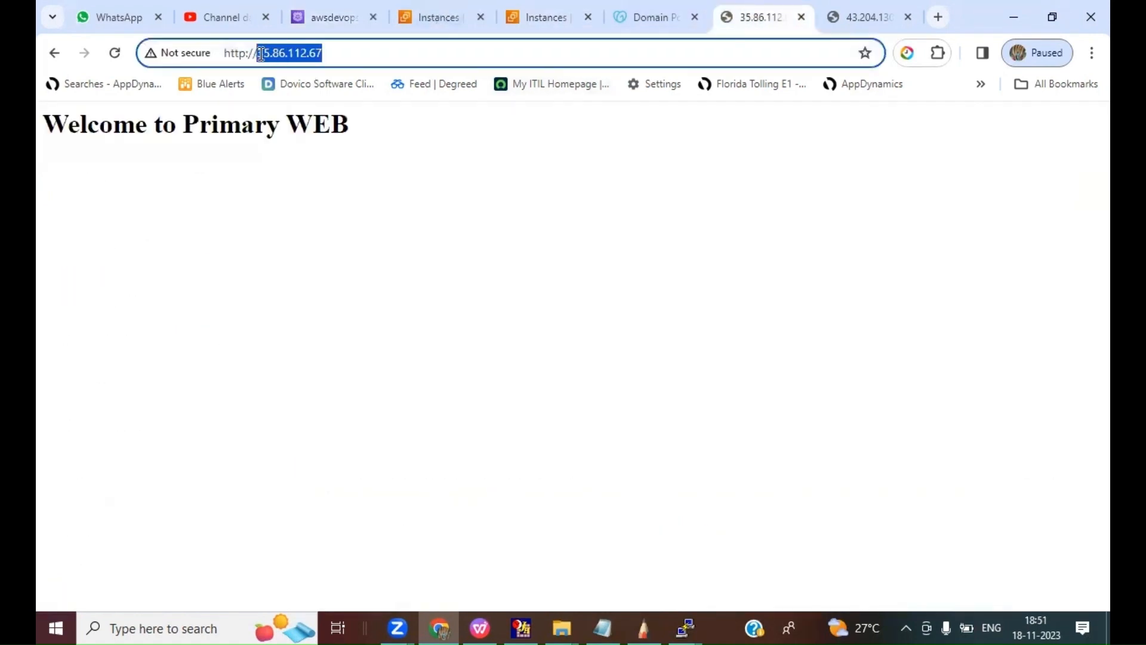
right_click(271, 52)
left_click(322, 173)
left_click(315, 20)
key("ctrl+v")
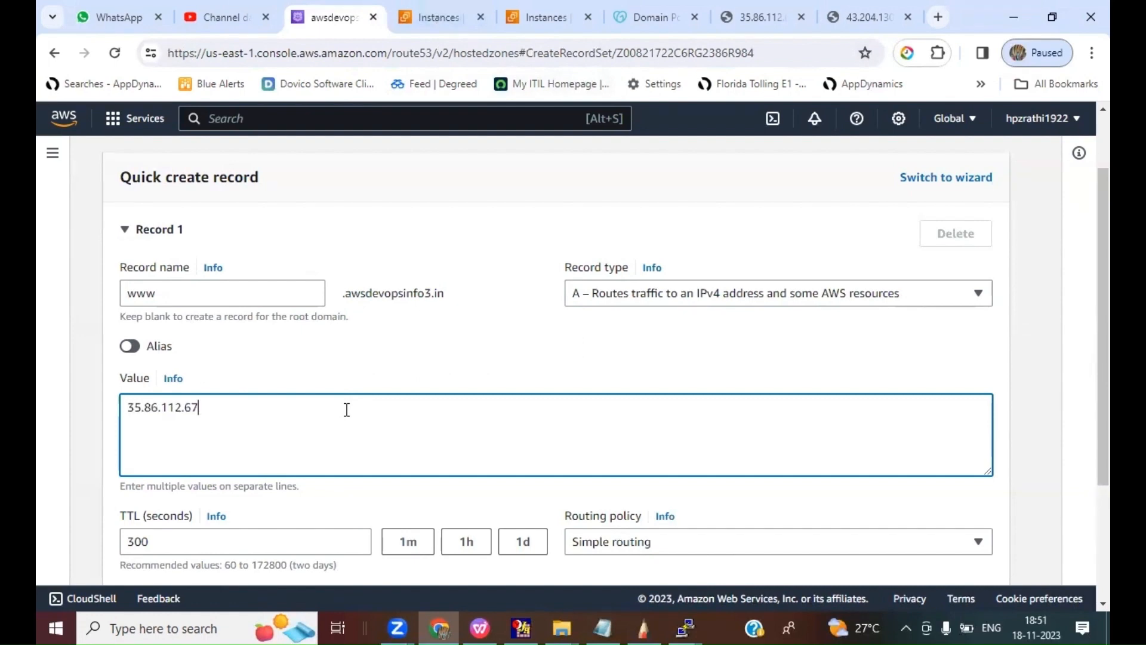
Step: Set the www record's routing policy to Failover and its failover record type to Primary
scroll(484, 501, "down", 3)
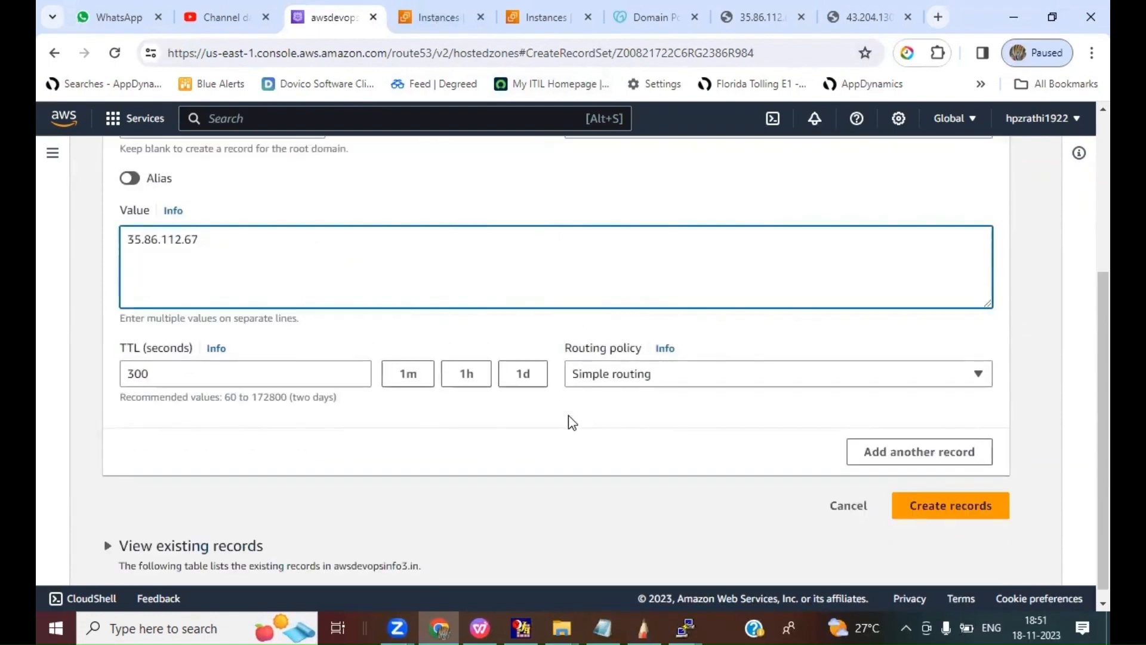
left_click(616, 380)
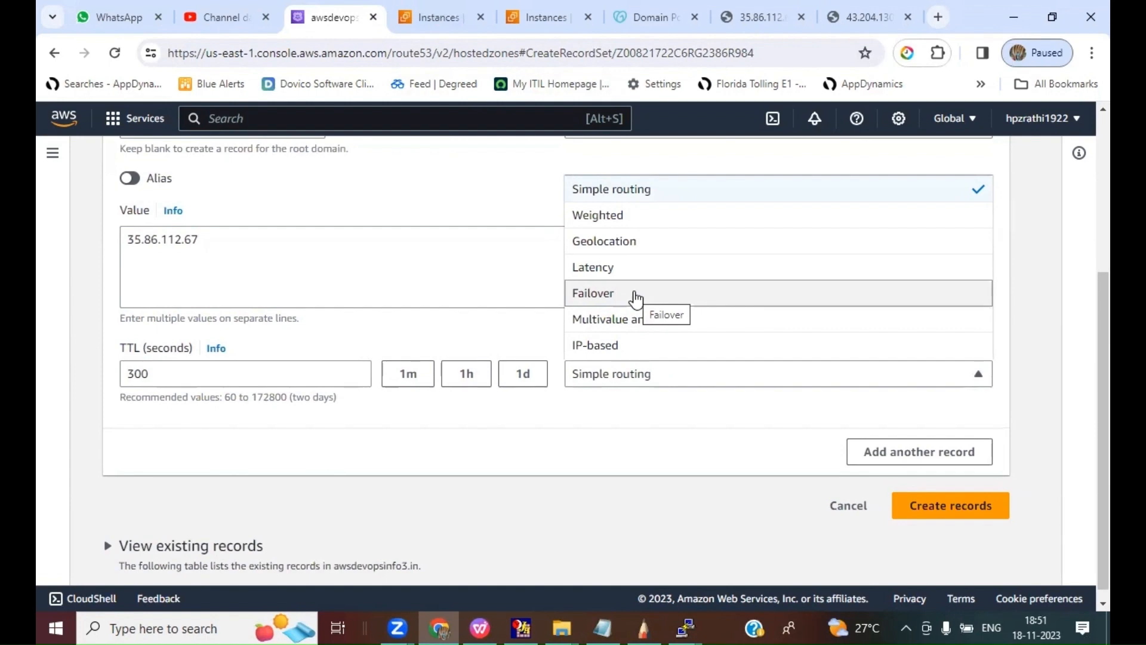
left_click(611, 298)
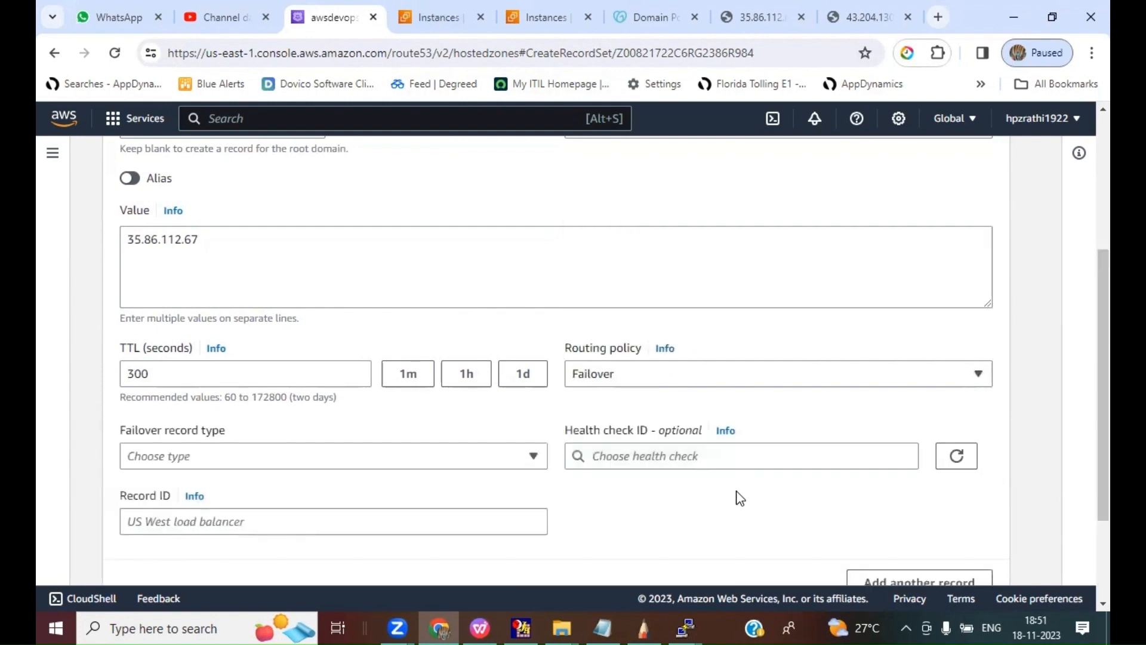
scroll(738, 495, "down", 1)
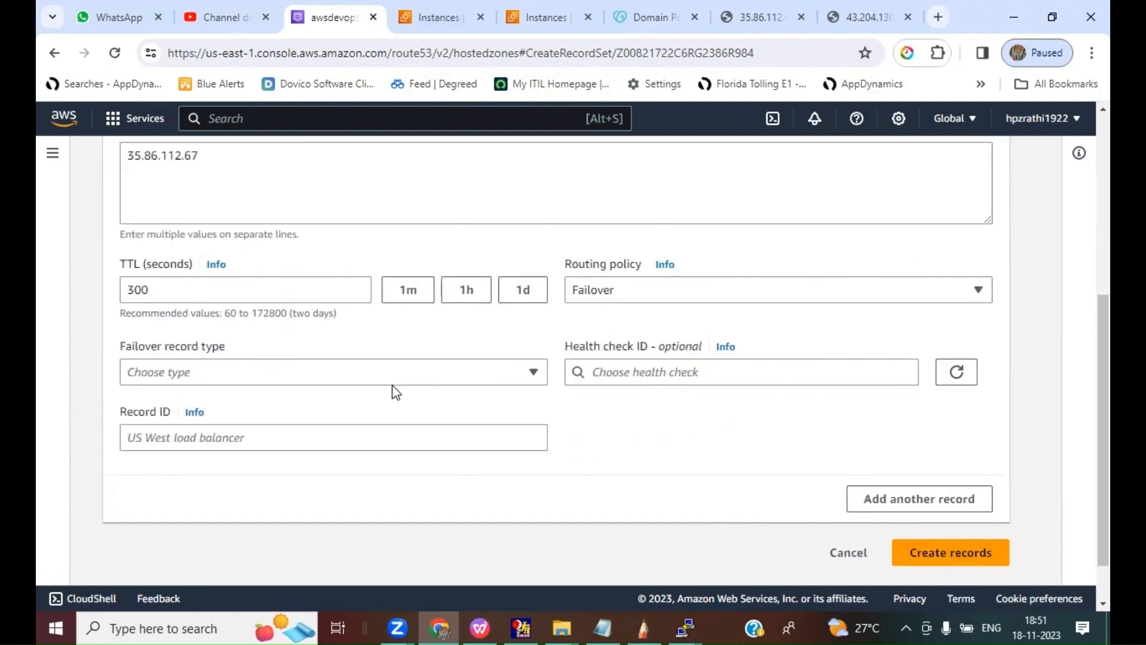
left_click(310, 372)
left_click(150, 426)
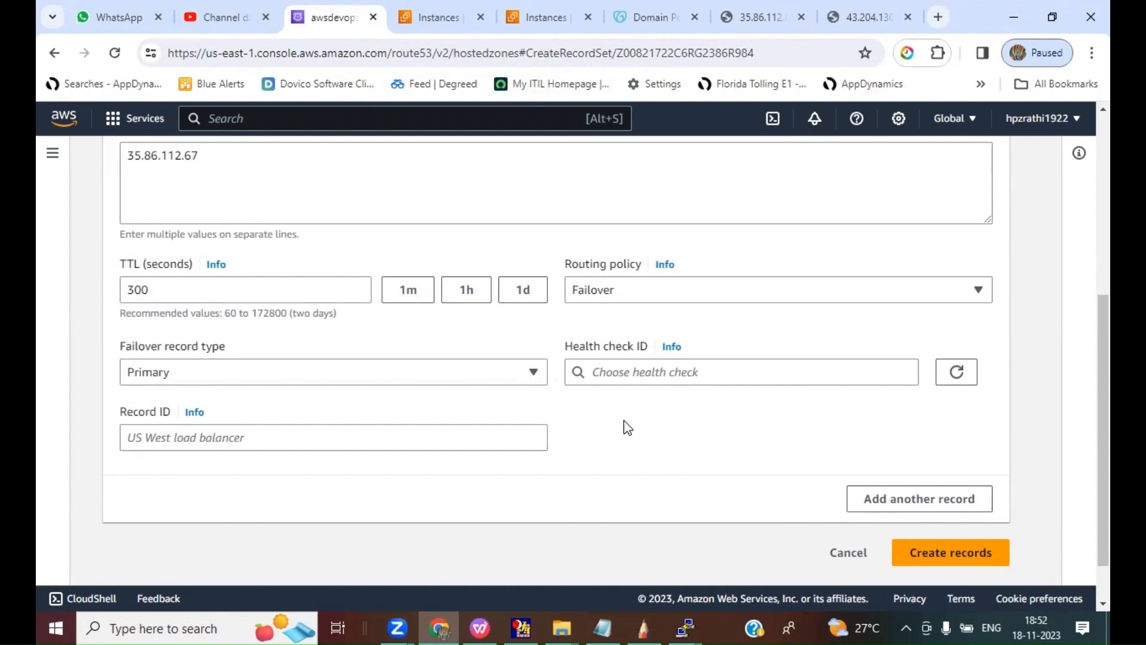
Step: Assign the test_HC health check to the primary failover record
left_click(622, 374)
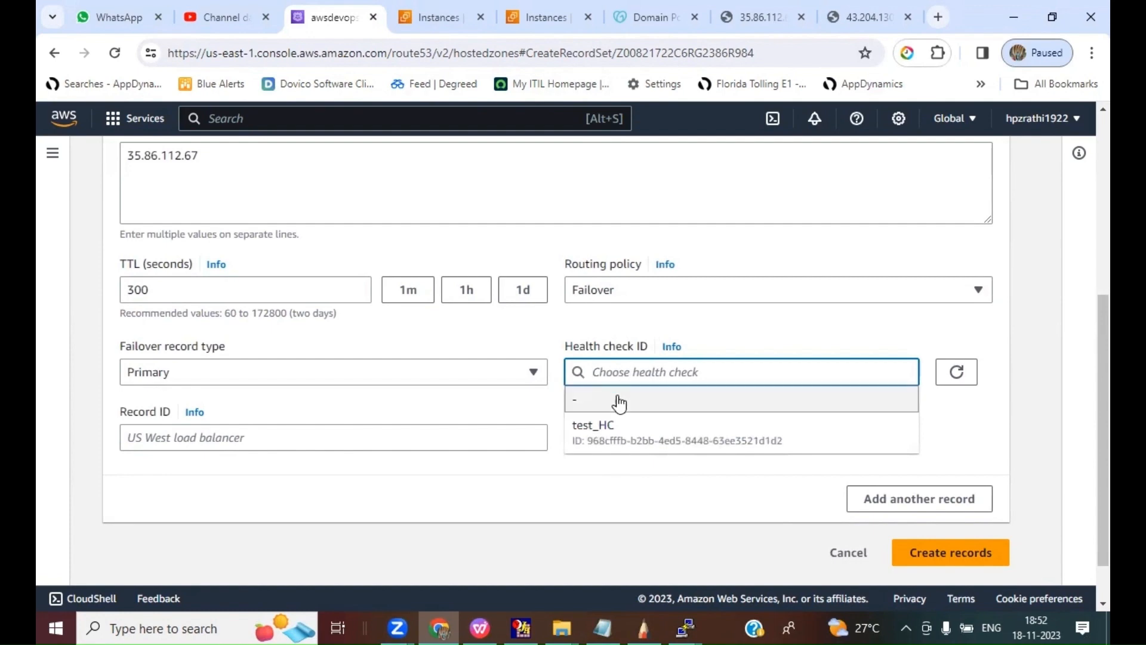
left_click(601, 435)
left_click(712, 439)
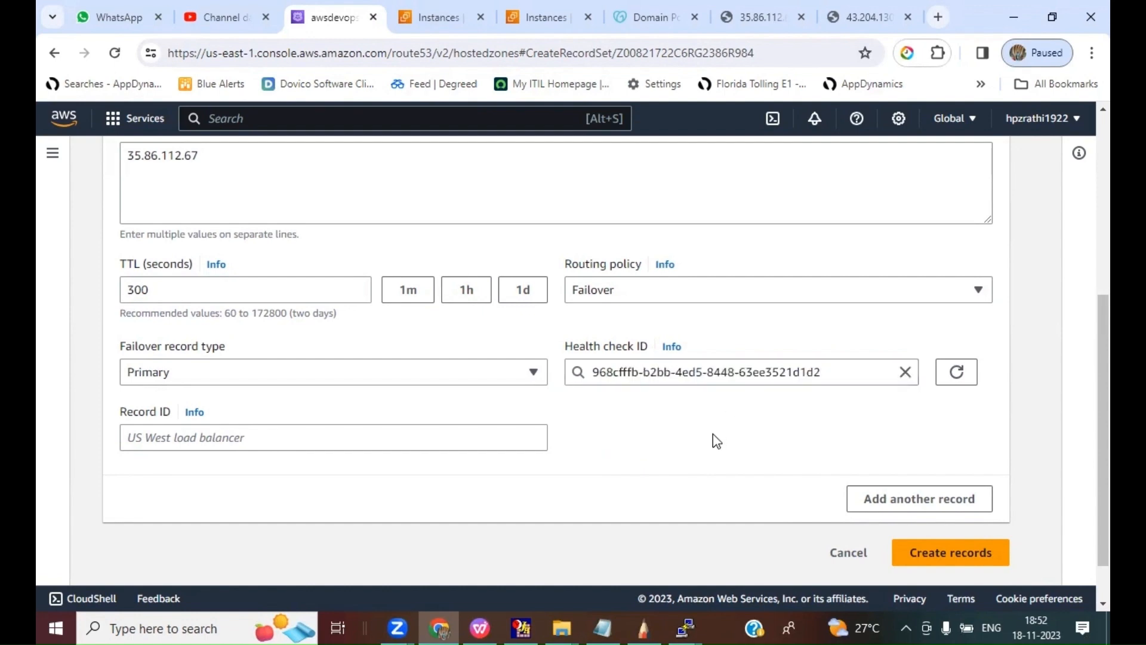
Step: Review the primary www record's value, routing policy, failover record type and health check before creating it
scroll(716, 442, "down", 1)
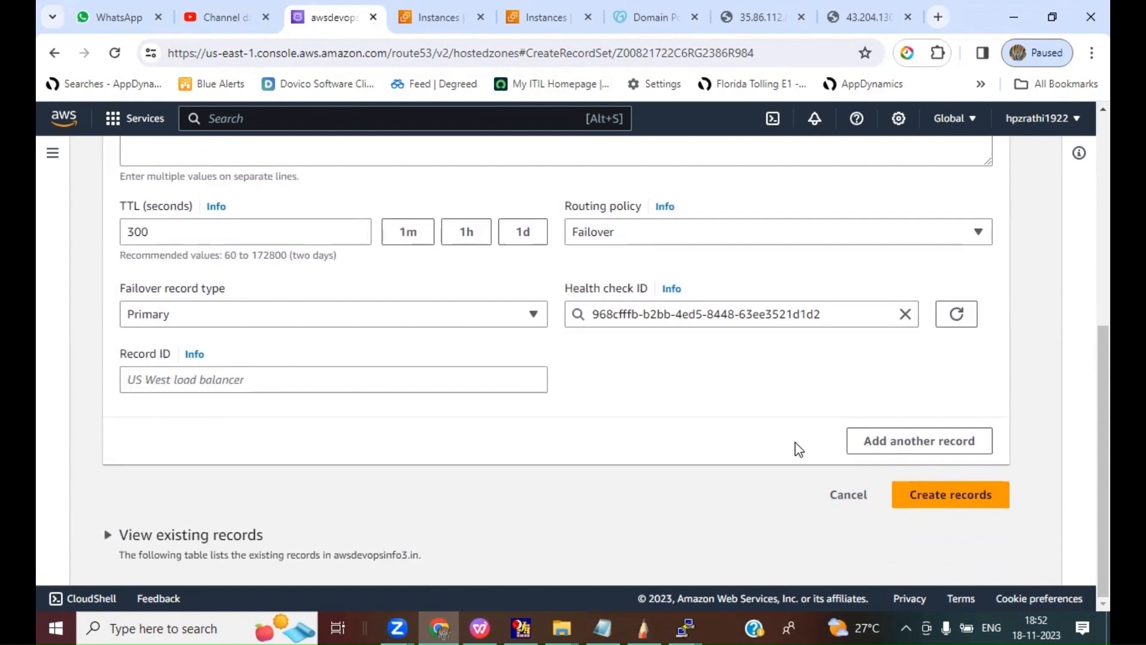
scroll(797, 447, "up", 4)
scroll(799, 449, "up", 2)
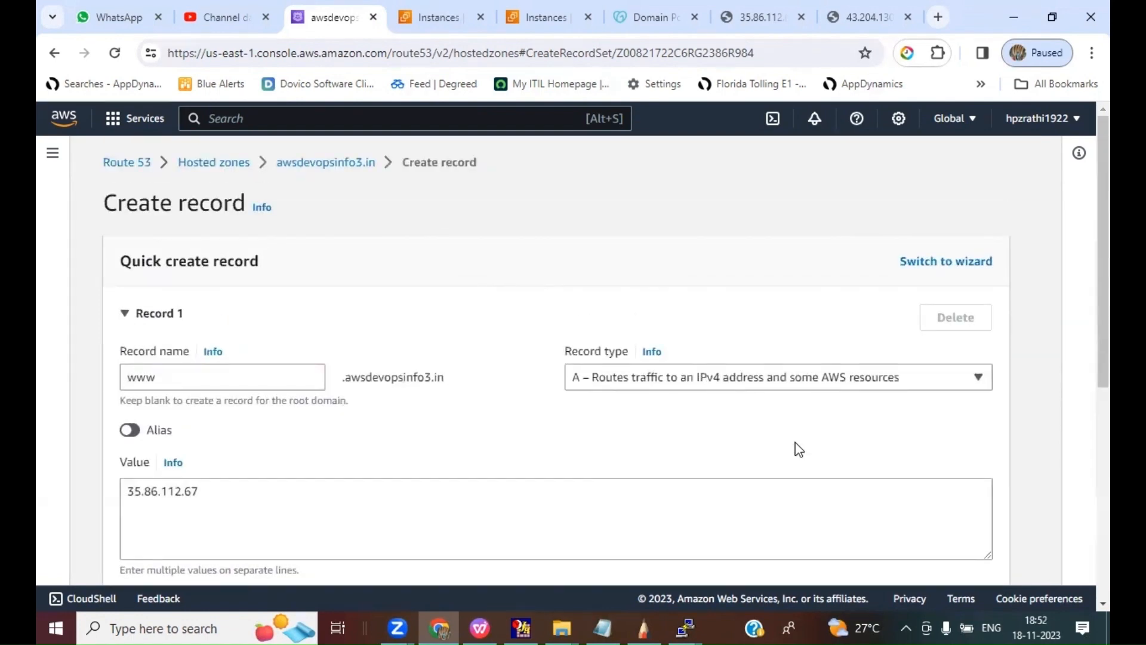
scroll(799, 449, "down", 5)
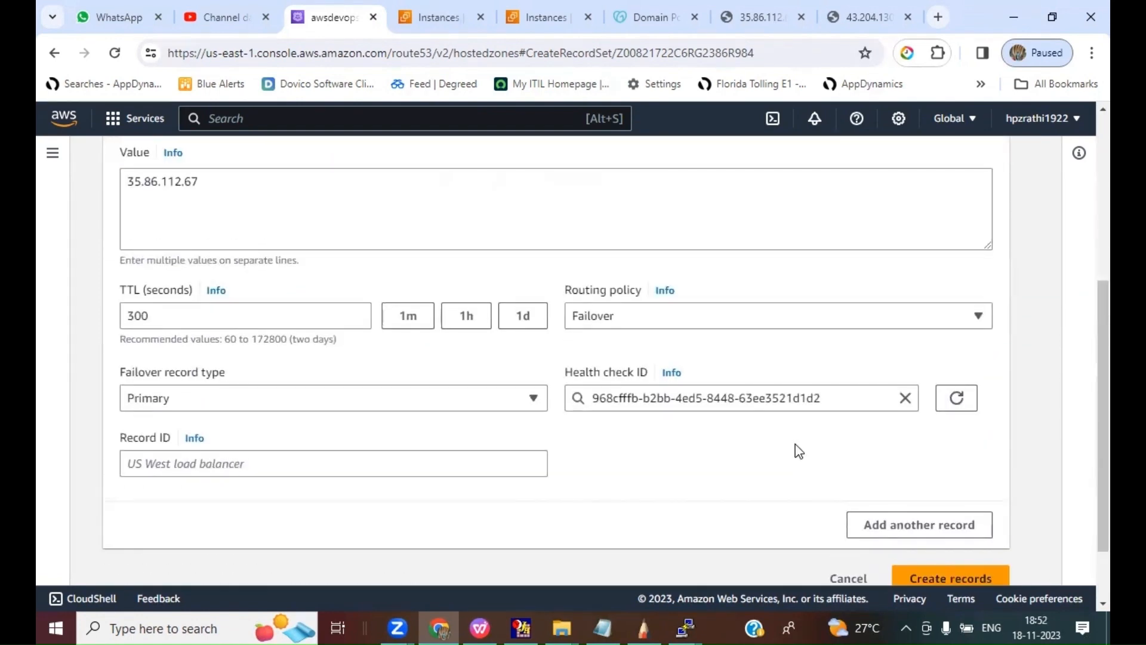
scroll(799, 451, "down", 1)
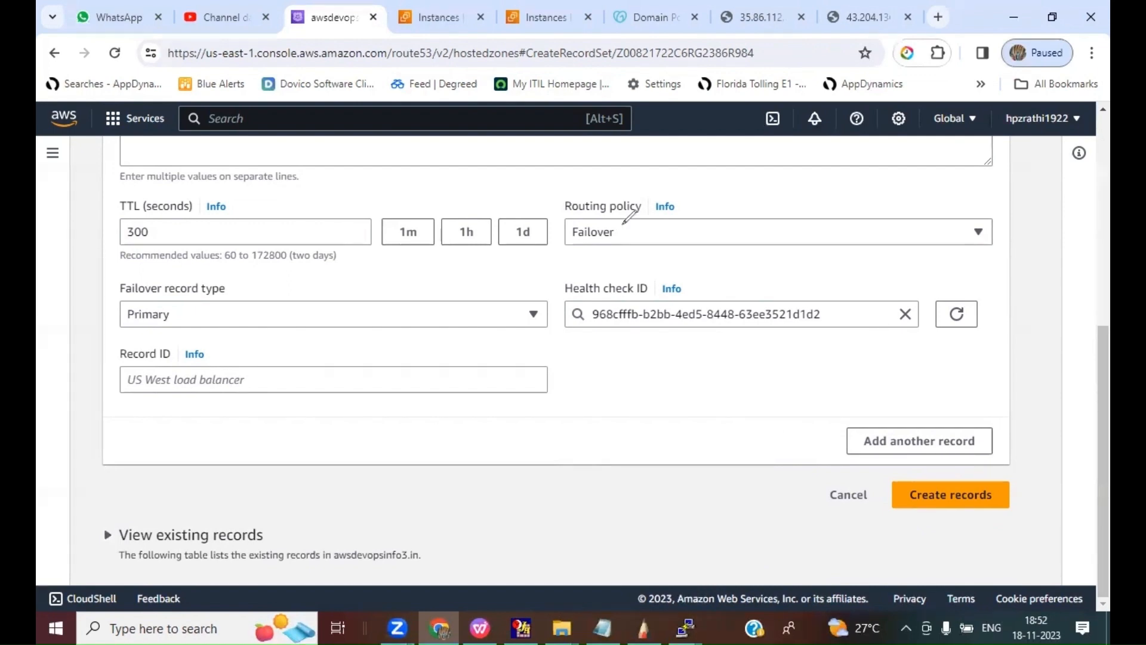
left_click_drag(622, 230, 666, 202)
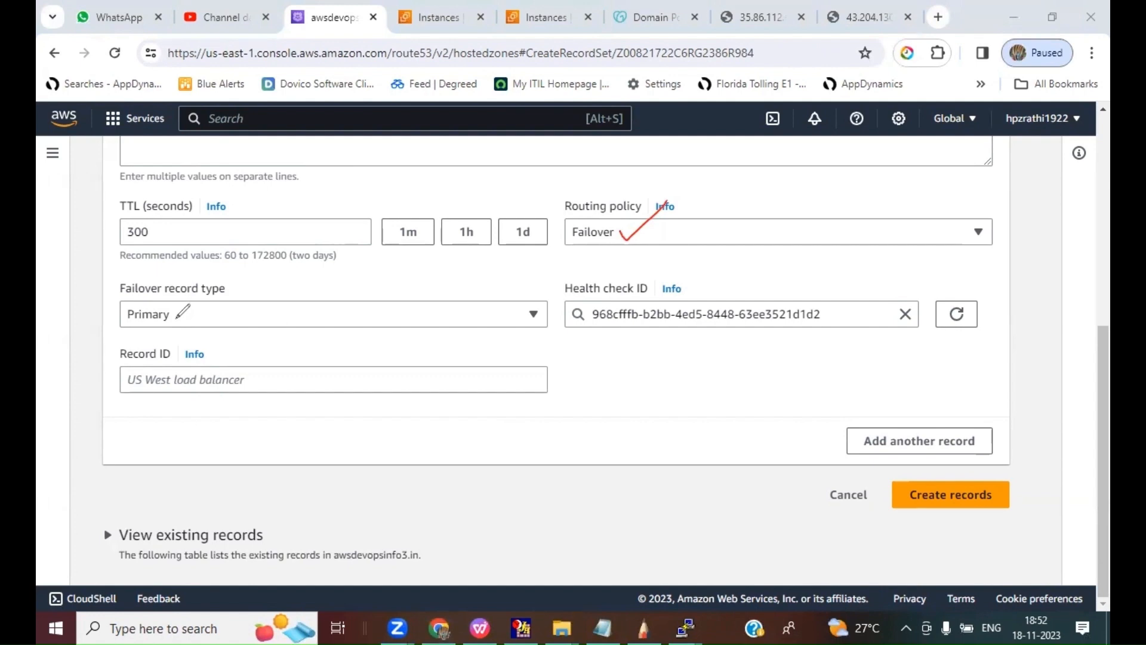
left_click_drag(176, 318, 215, 283)
left_click_drag(824, 316, 872, 270)
Step: Create the primary failover record with the record ID Primary and widen the Record name column in the records list
left_click(940, 501)
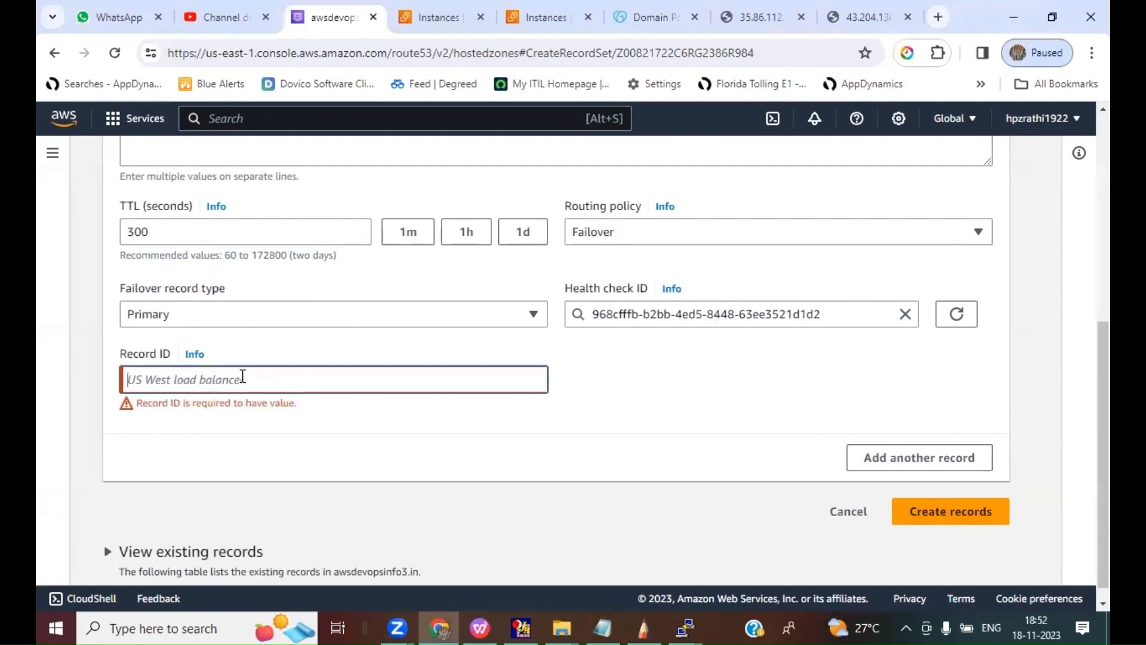
left_click(269, 374)
type("Primary")
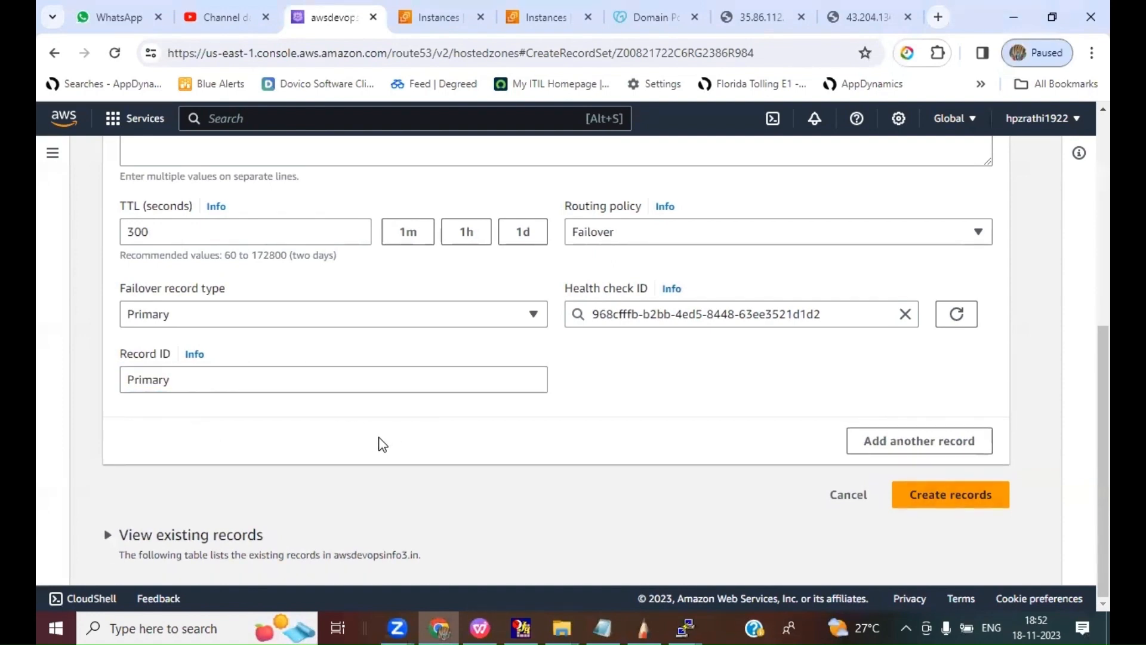
left_click(967, 494)
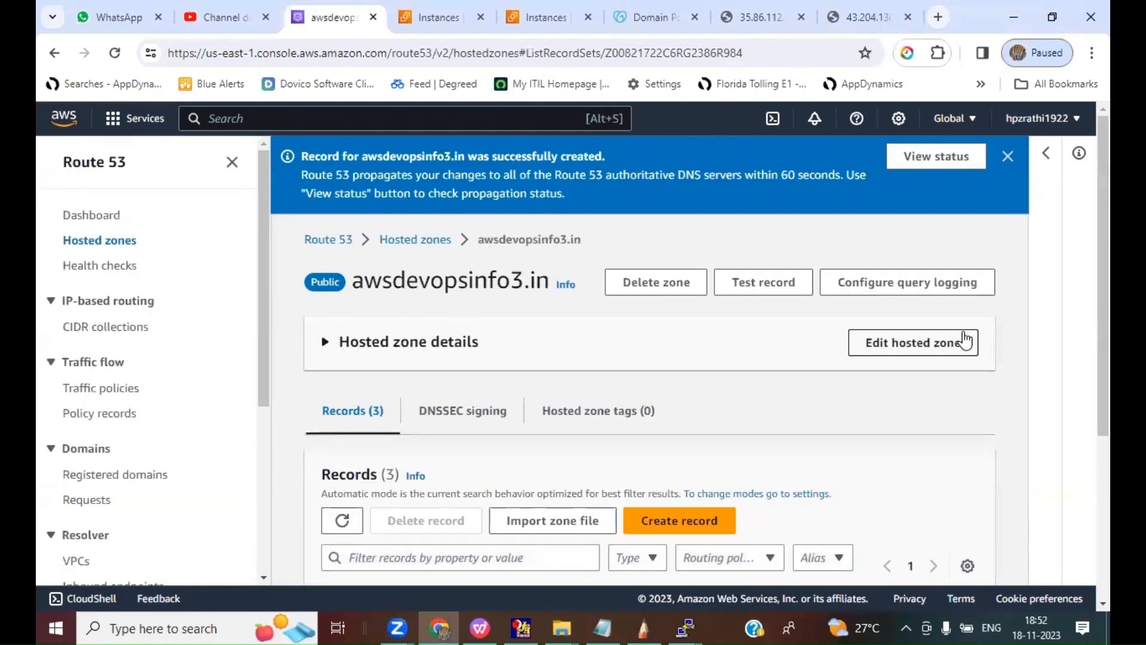
scroll(764, 405, "down", 4)
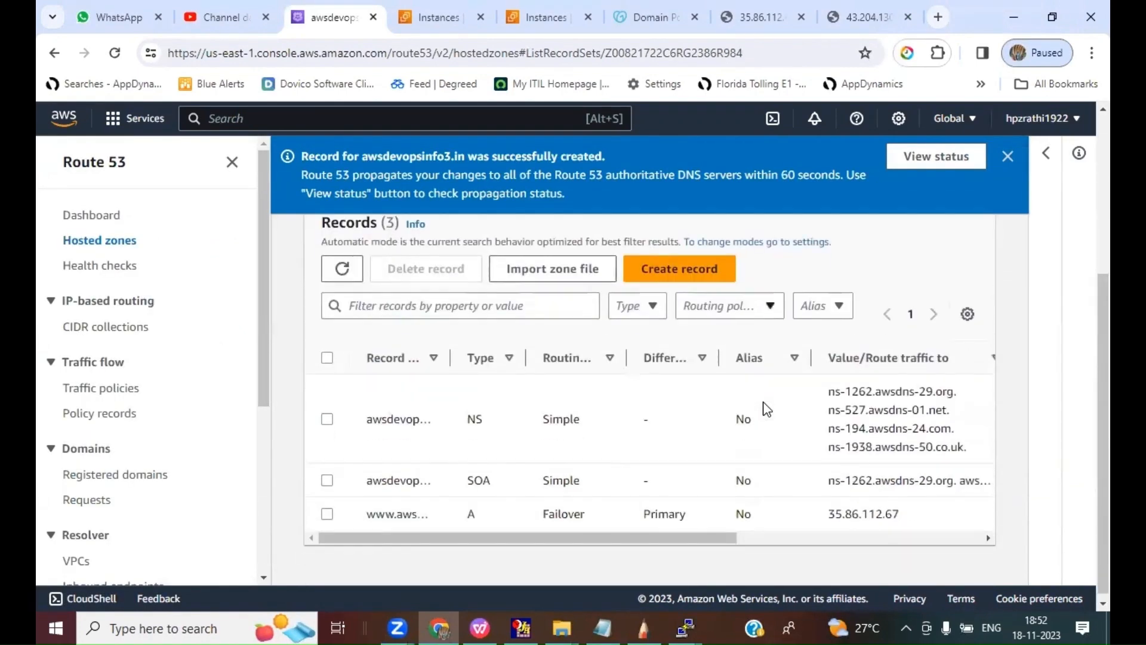
left_click_drag(451, 357, 556, 357)
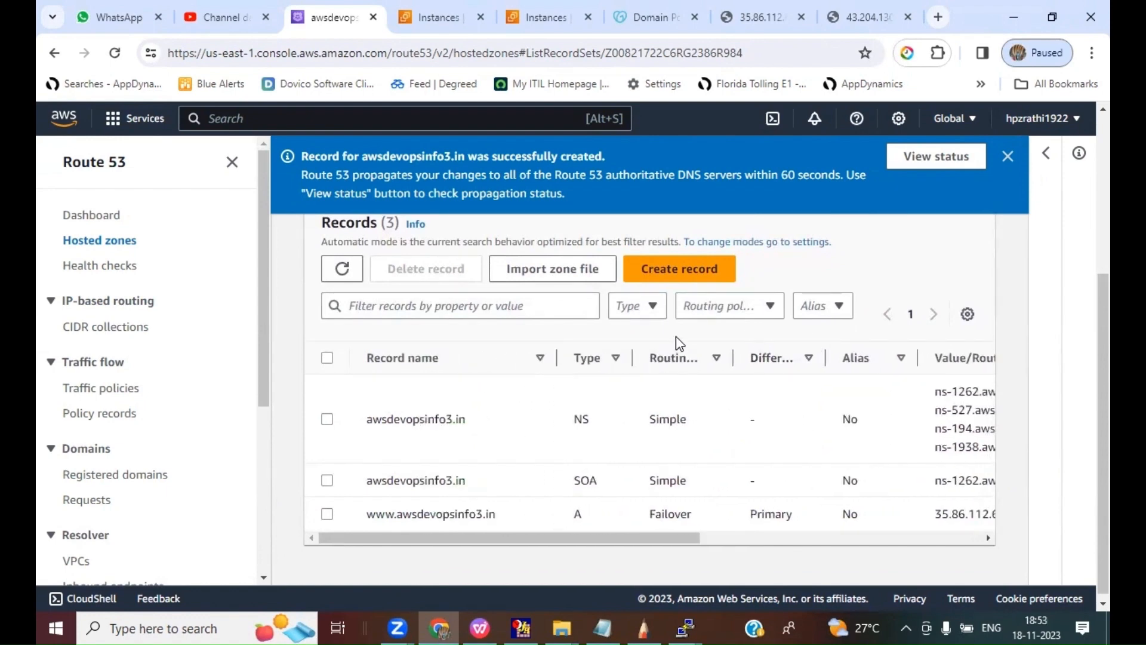
left_click(667, 276)
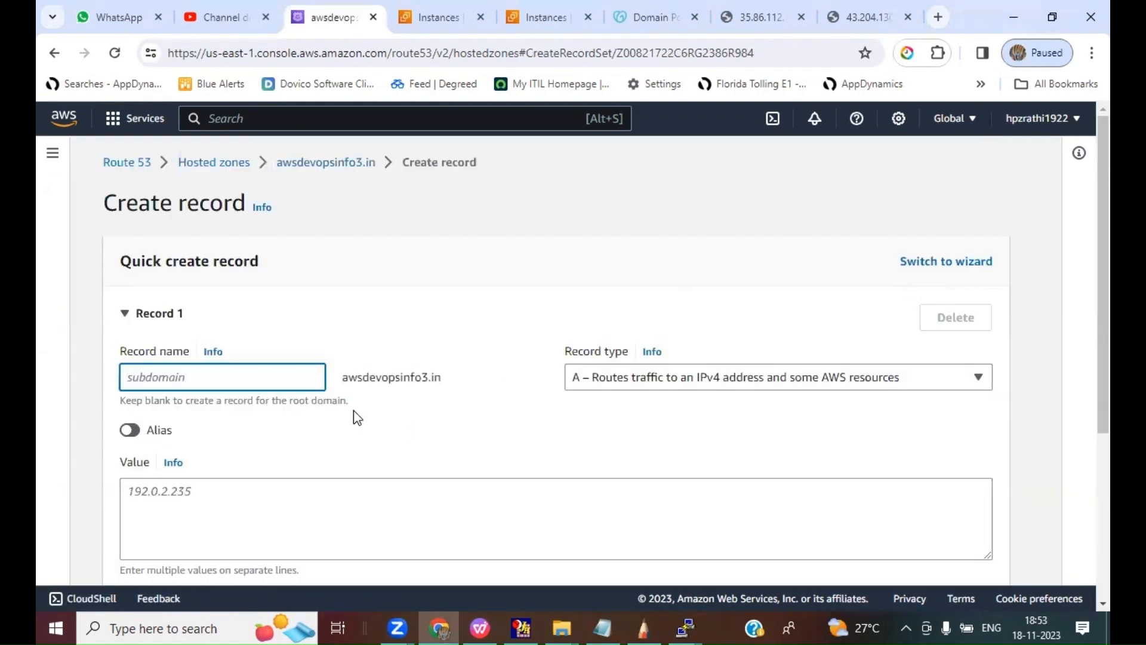
type("www")
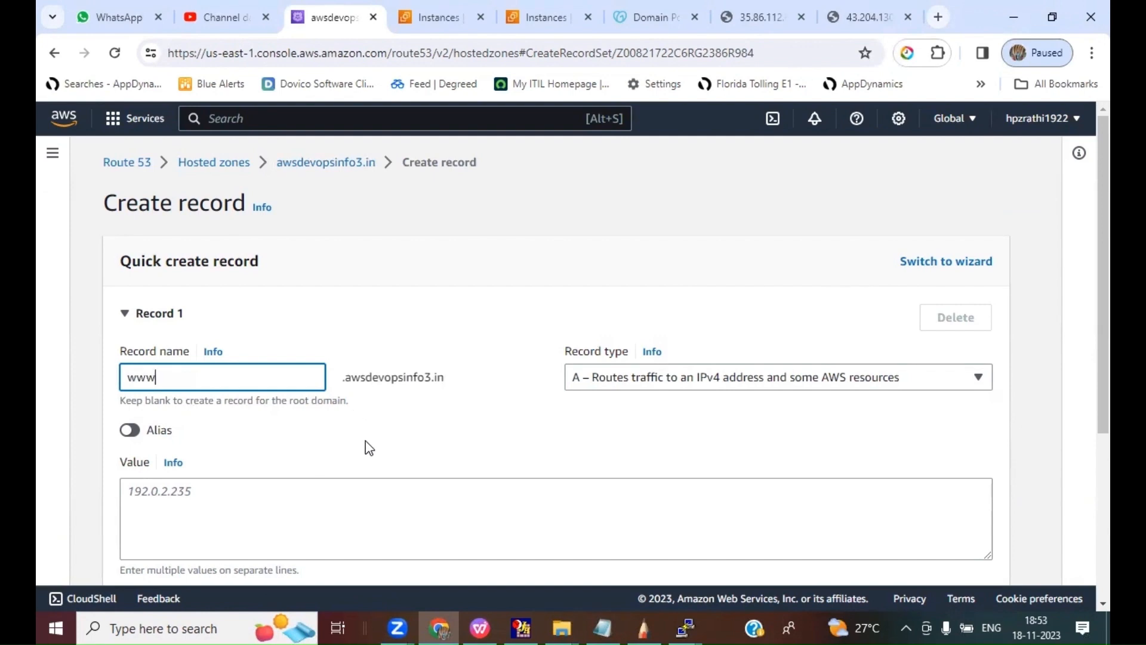
left_click(421, 457)
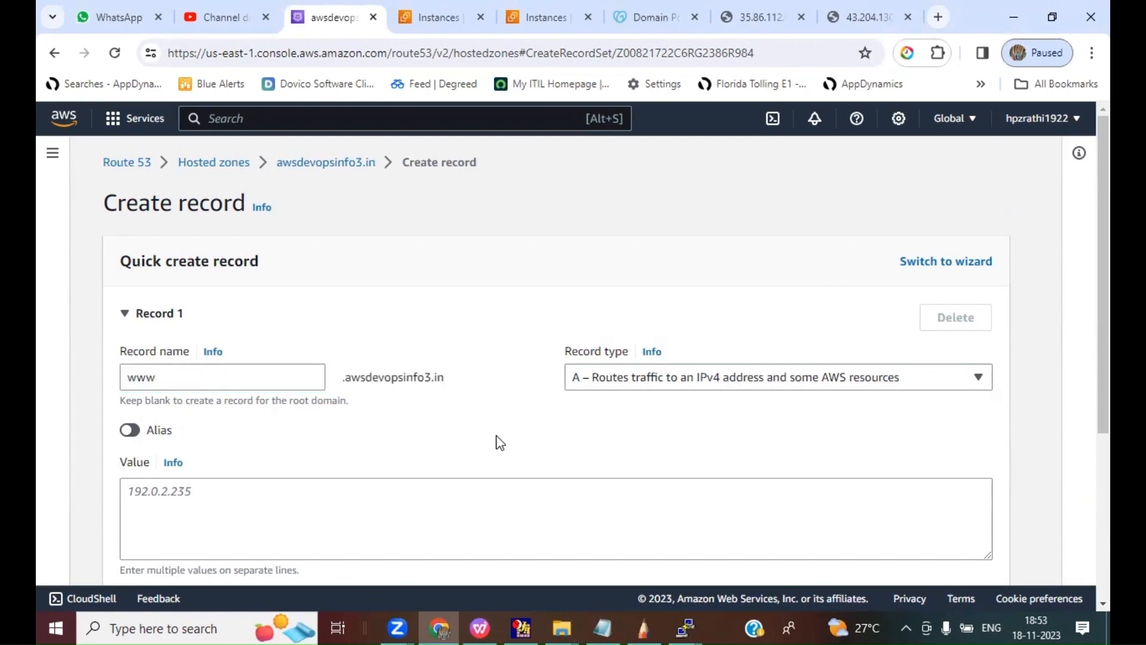
Step: Copy the IP address from the open backup web page and set the new record's value to 43.204.130.5
left_click(233, 503)
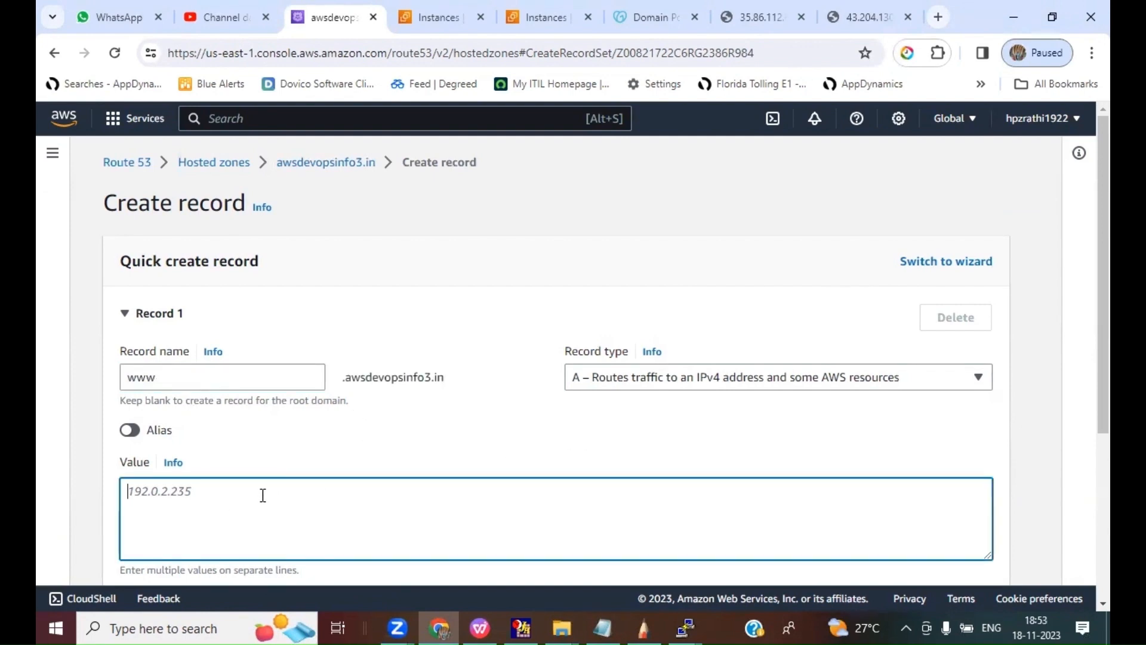
left_click(540, 18)
left_click(844, 13)
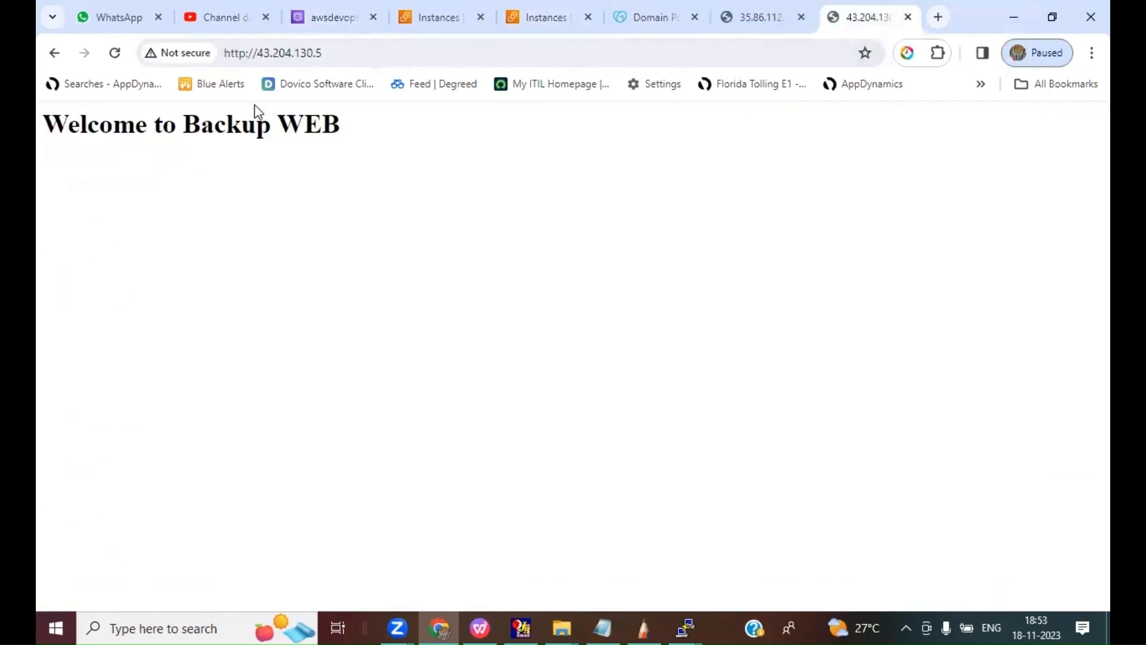
left_click_drag(322, 54, 261, 53)
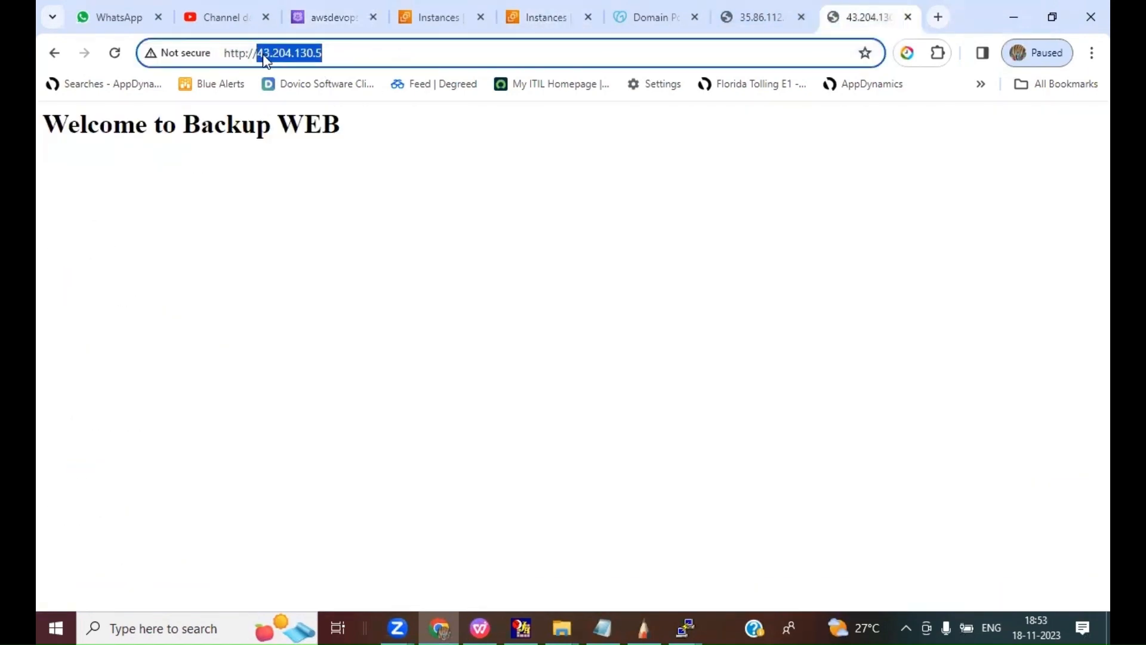
right_click(261, 54)
left_click(313, 173)
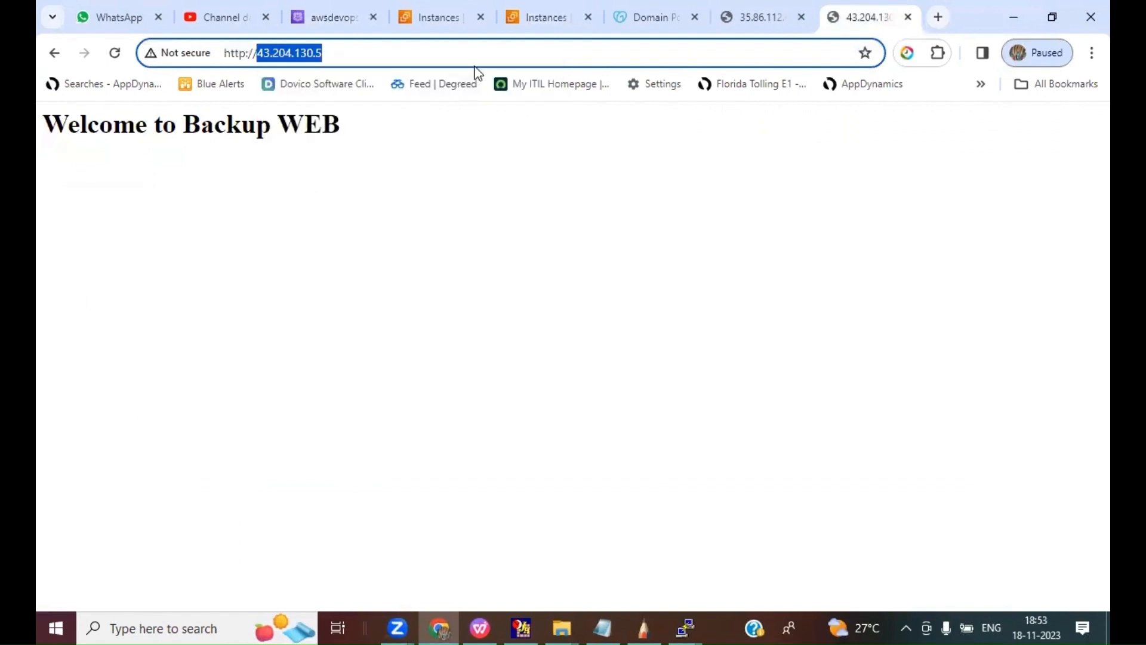
left_click(325, 19)
key("ctrl+v")
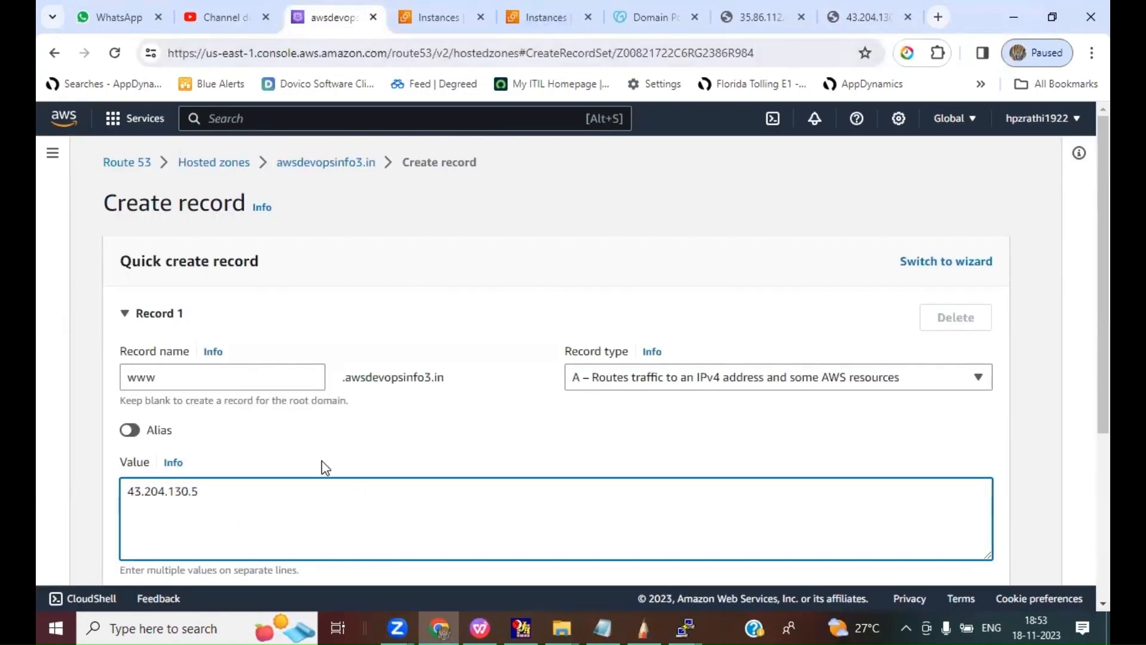
Step: Set the second www record's routing policy to Failover and its failover record type to Secondary
scroll(324, 466, "down", 4)
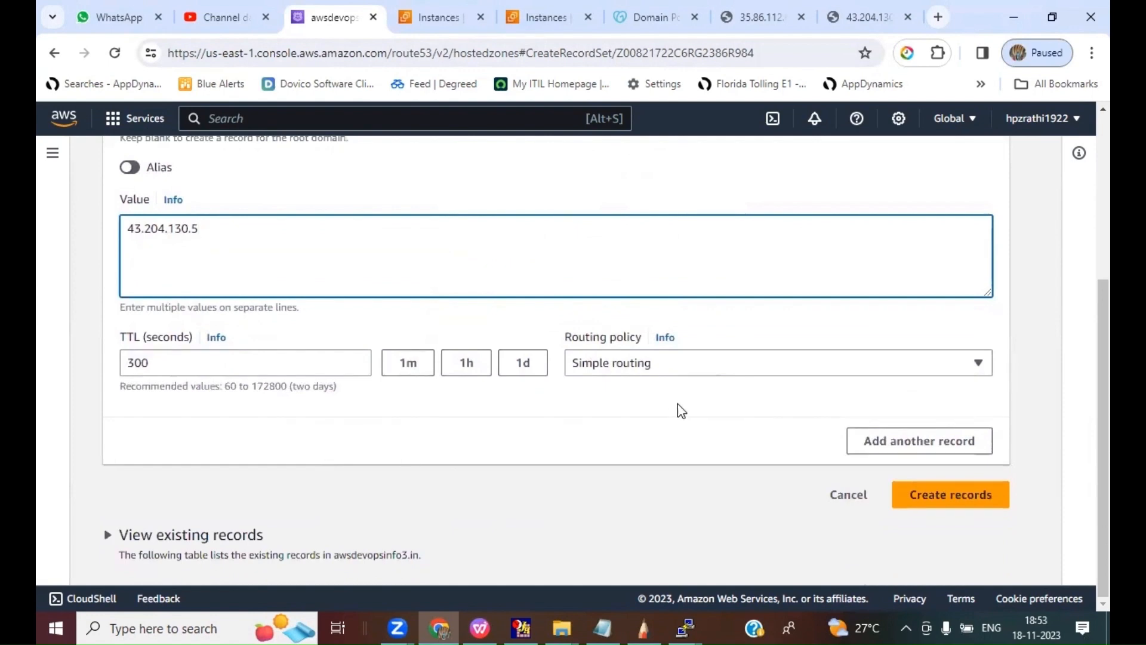
left_click(635, 368)
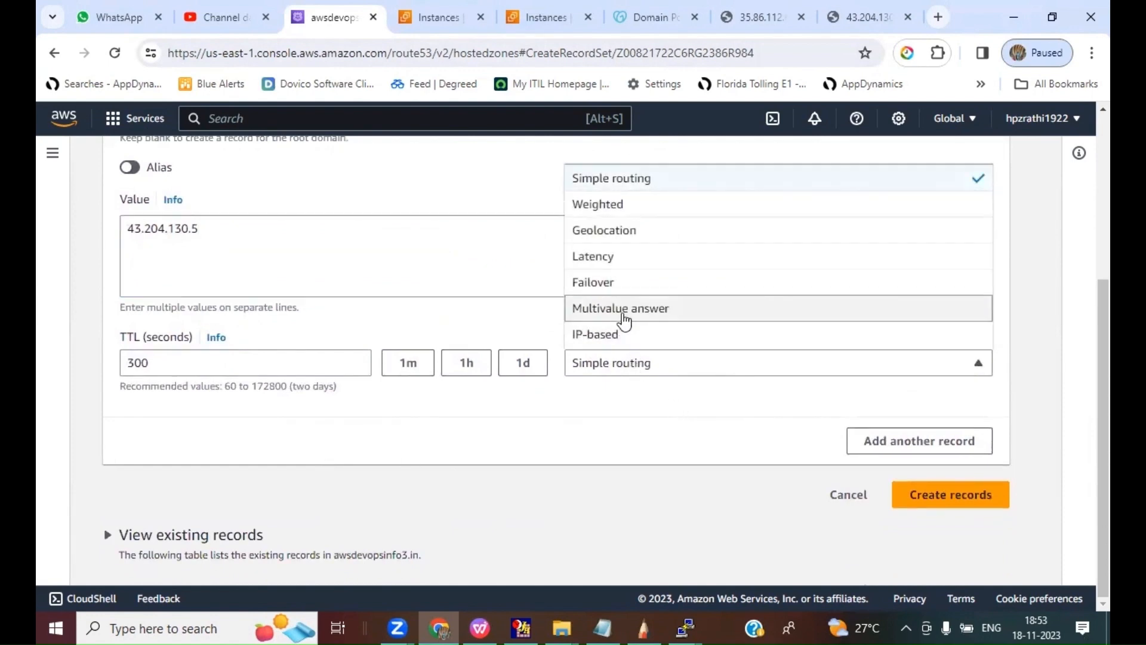
left_click(607, 285)
scroll(836, 436, "down", 1)
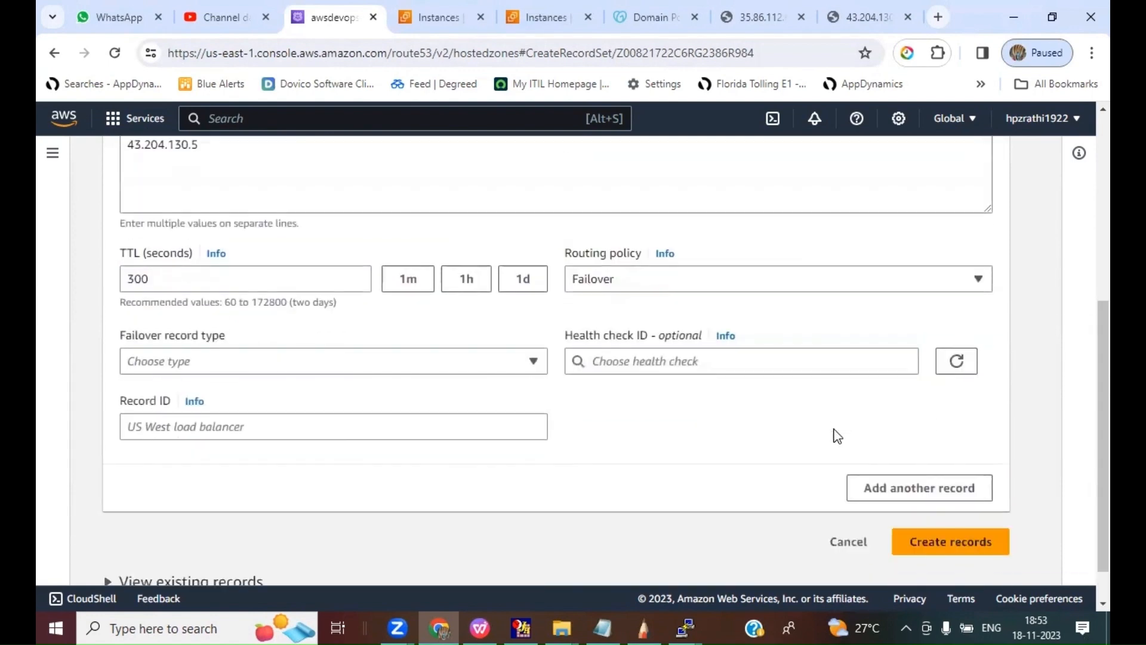
left_click(345, 359)
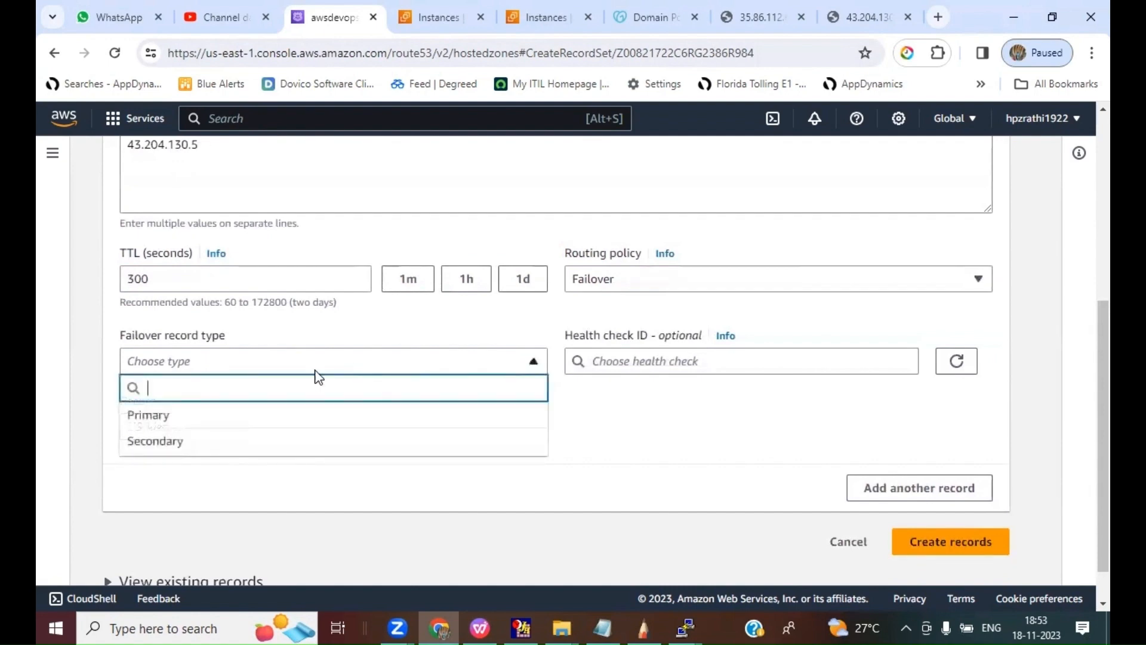
left_click(188, 440)
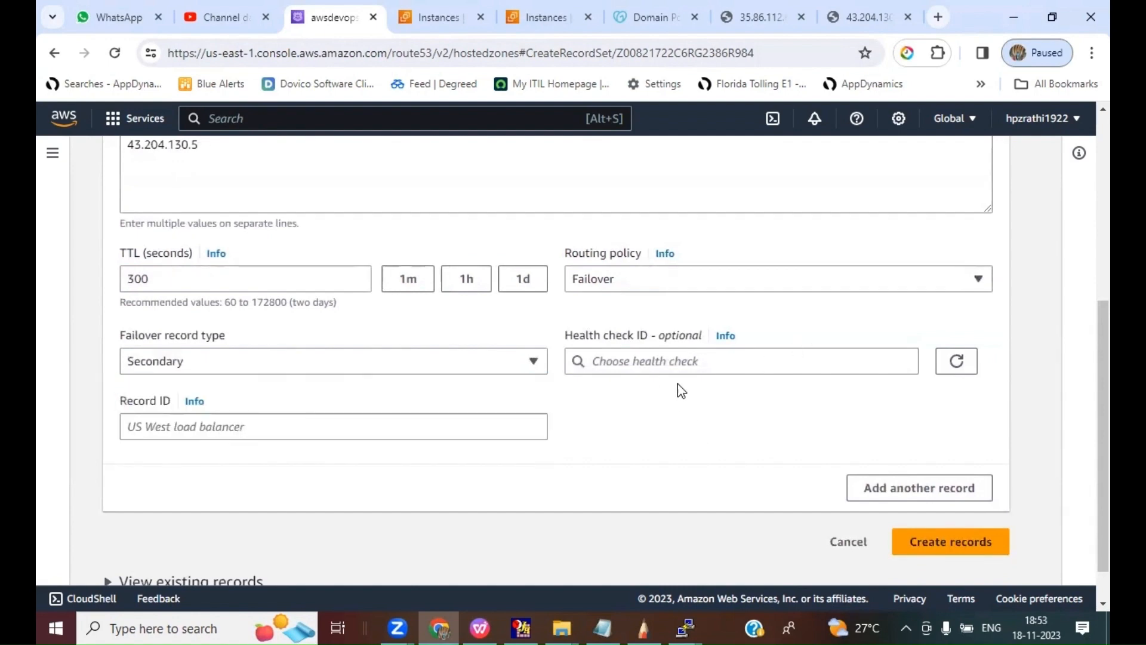
Step: Create the secondary failover record with the record ID Secondary and no health check
left_click(681, 363)
left_click(974, 413)
left_click(139, 421)
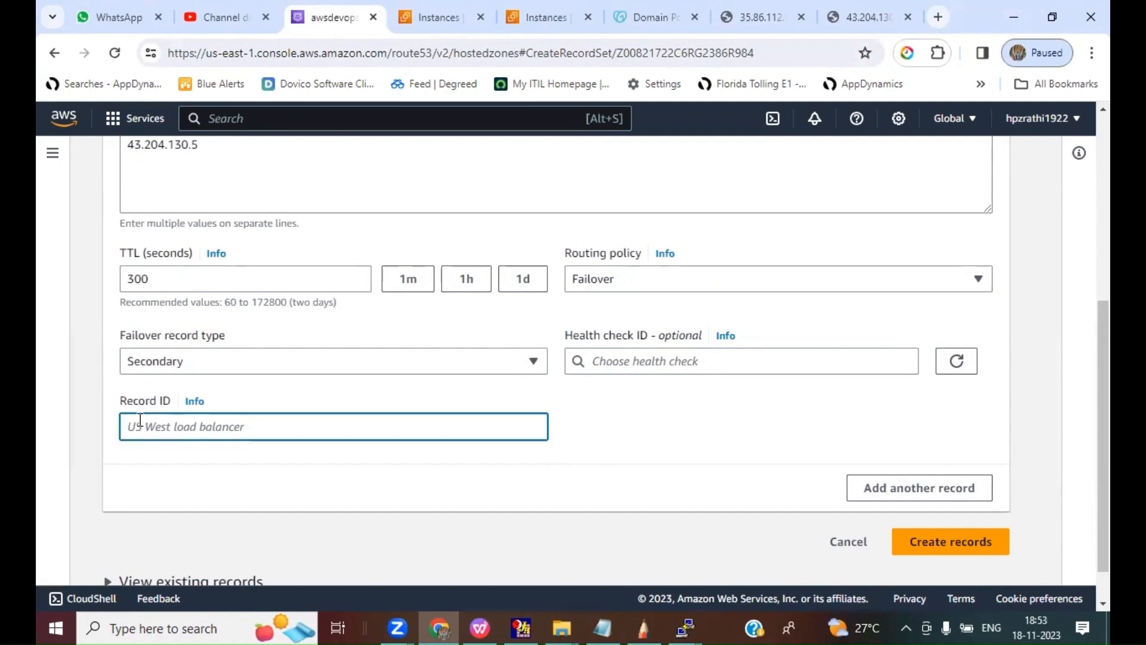
type("Secondary")
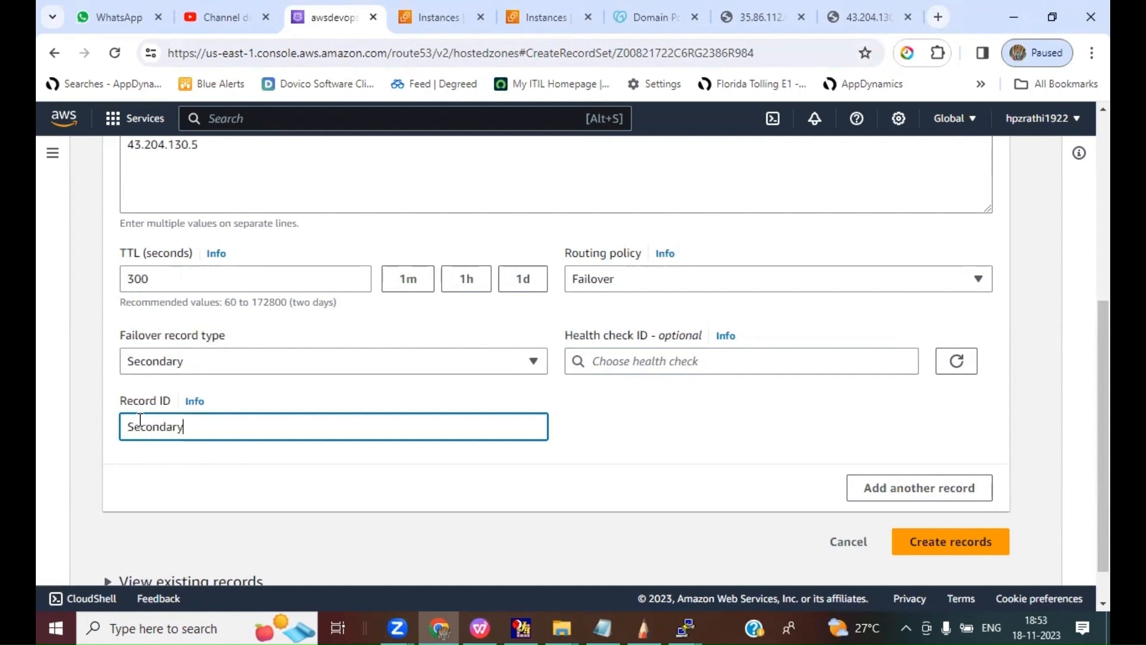
left_click(949, 543)
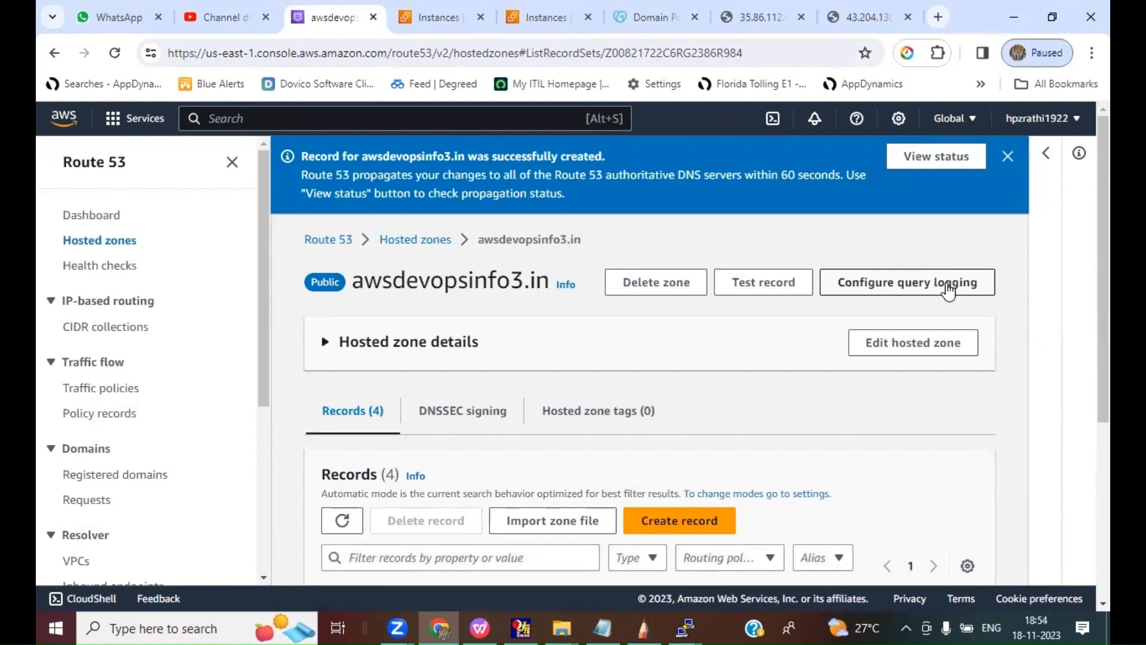
Step: Widen the Record name column and check the failover types of the two www records in the hosted zone
scroll(833, 392, "down", 5)
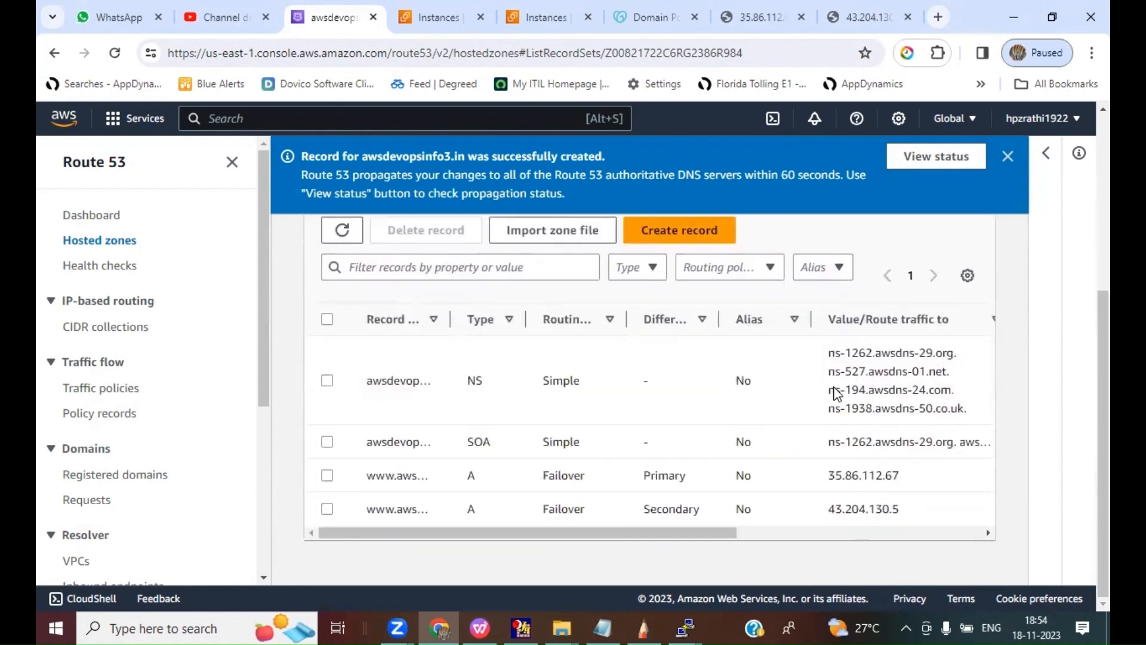
left_click_drag(450, 319, 556, 312)
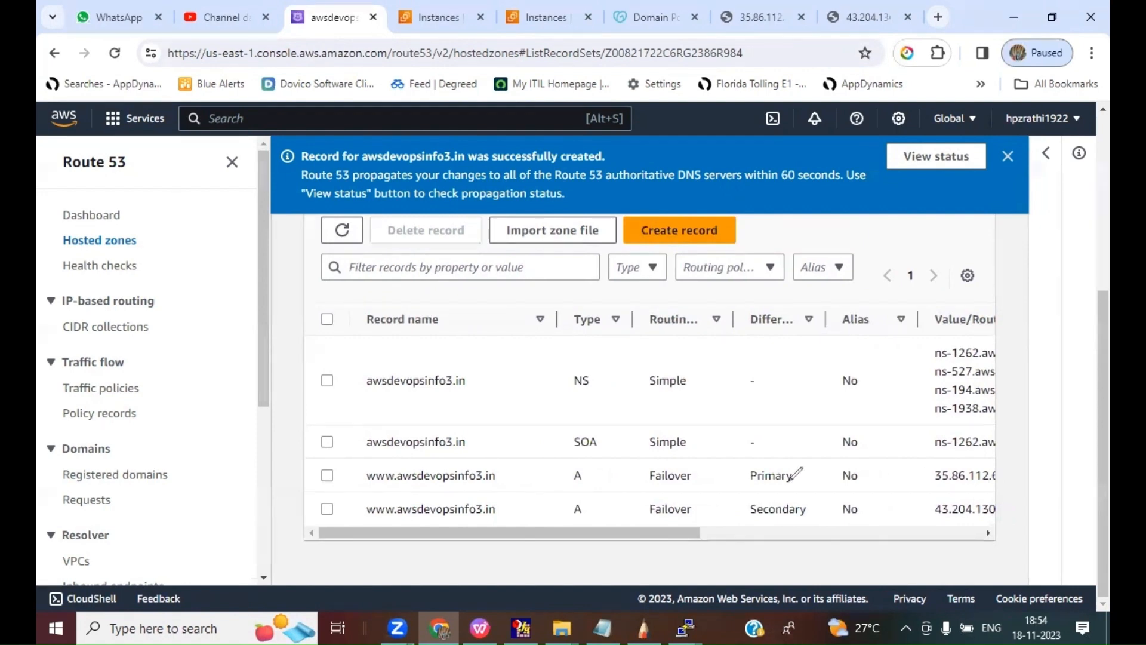
left_click_drag(784, 481, 812, 447)
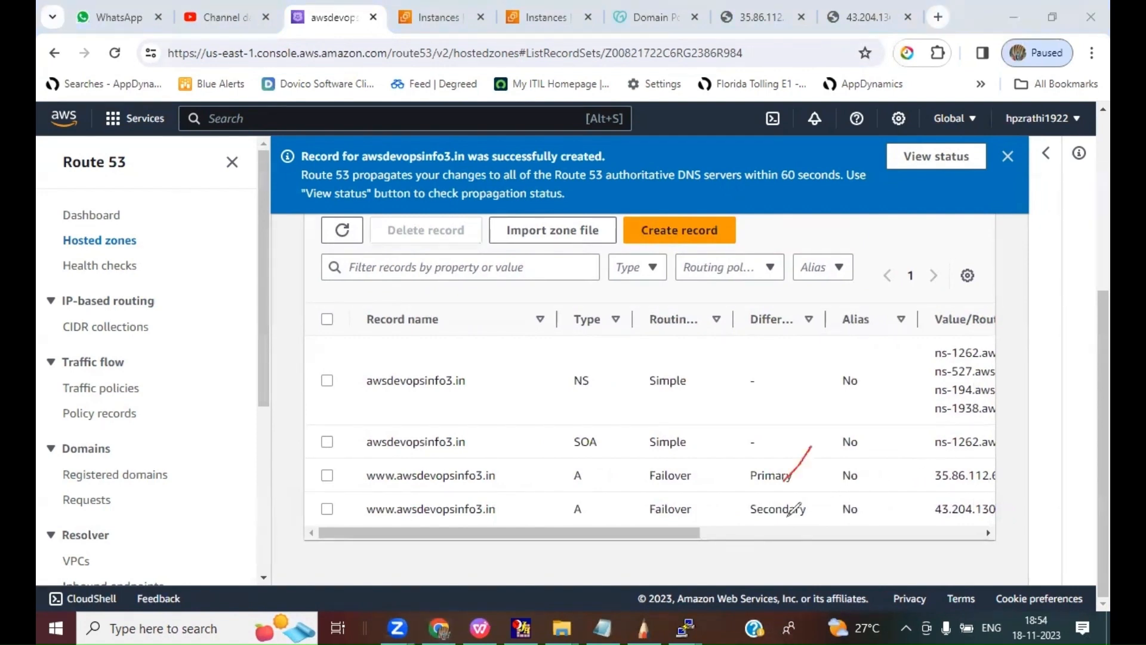
left_click_drag(786, 517, 819, 471)
left_click(103, 447)
left_click_drag(371, 475, 501, 481)
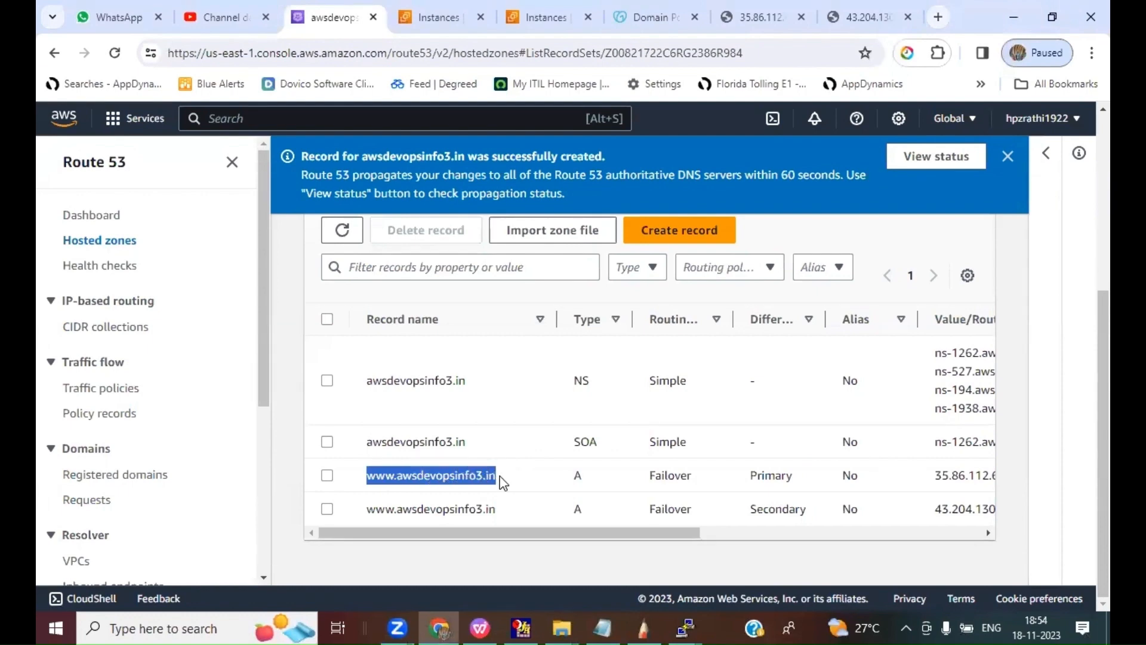
right_click(463, 475)
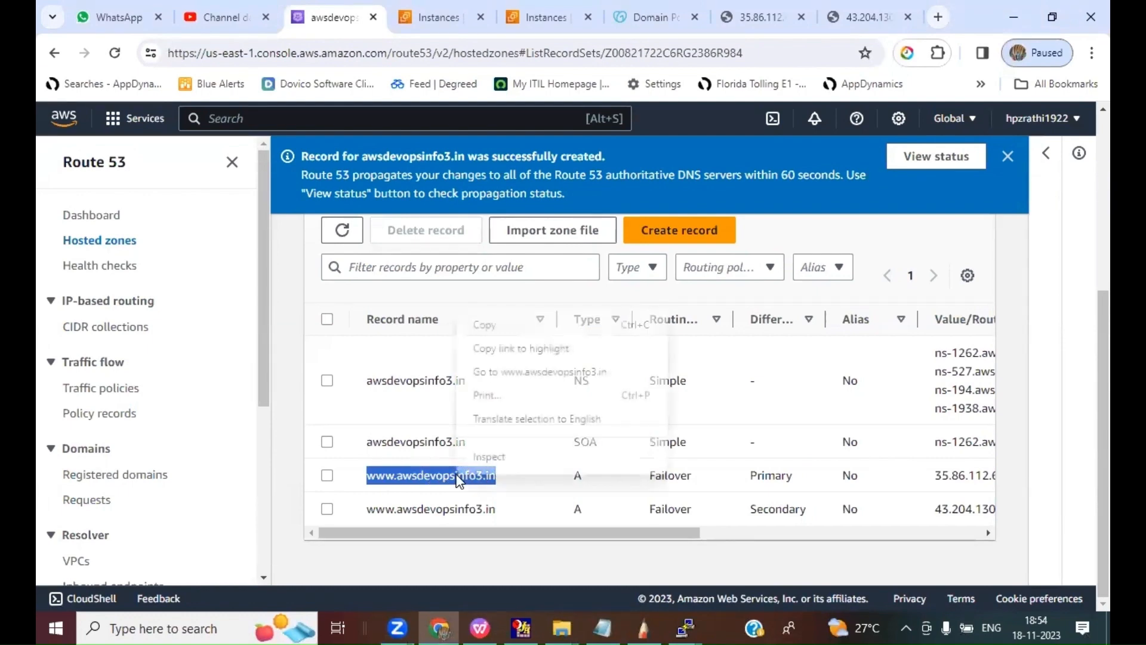
left_click(491, 324)
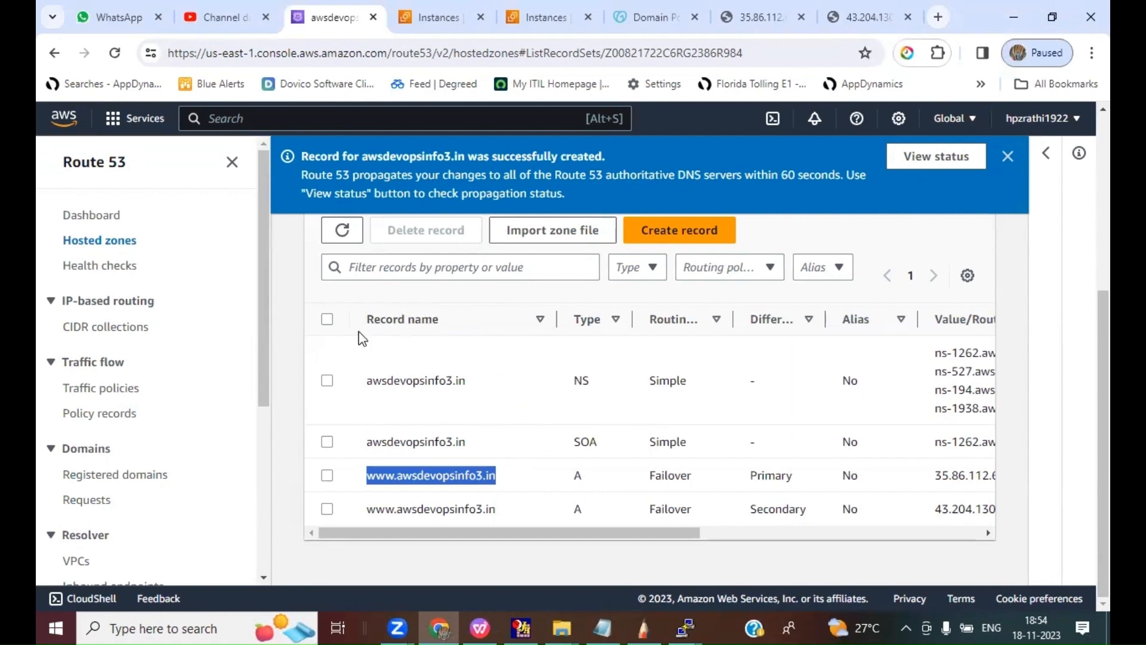
left_click(940, 22)
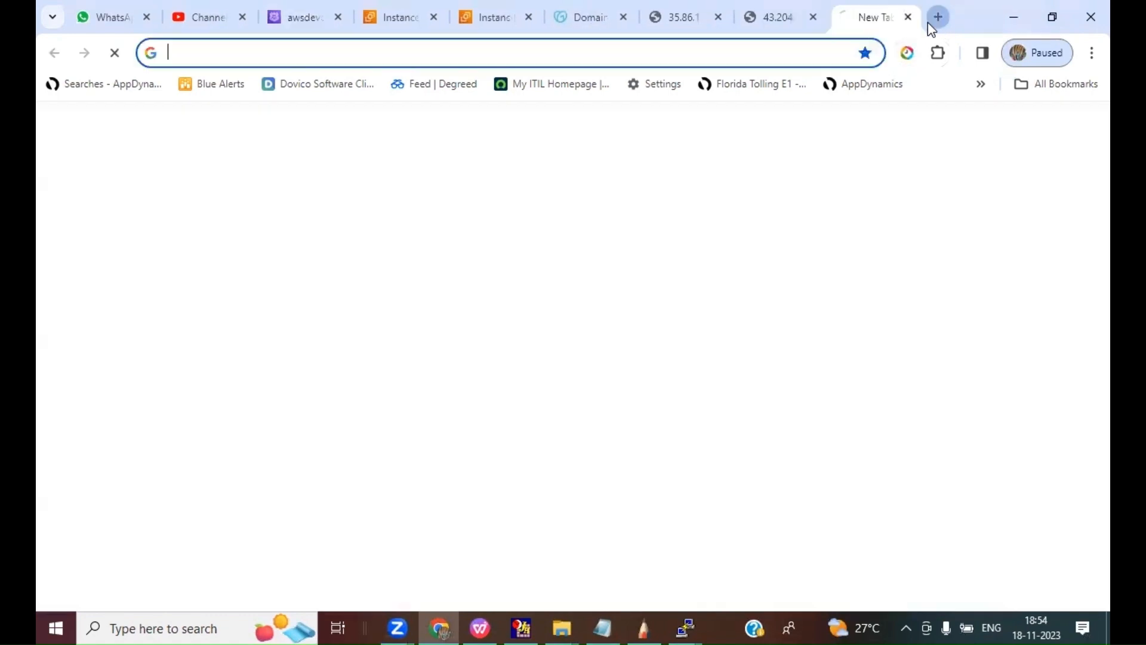
key("ctrl+v")
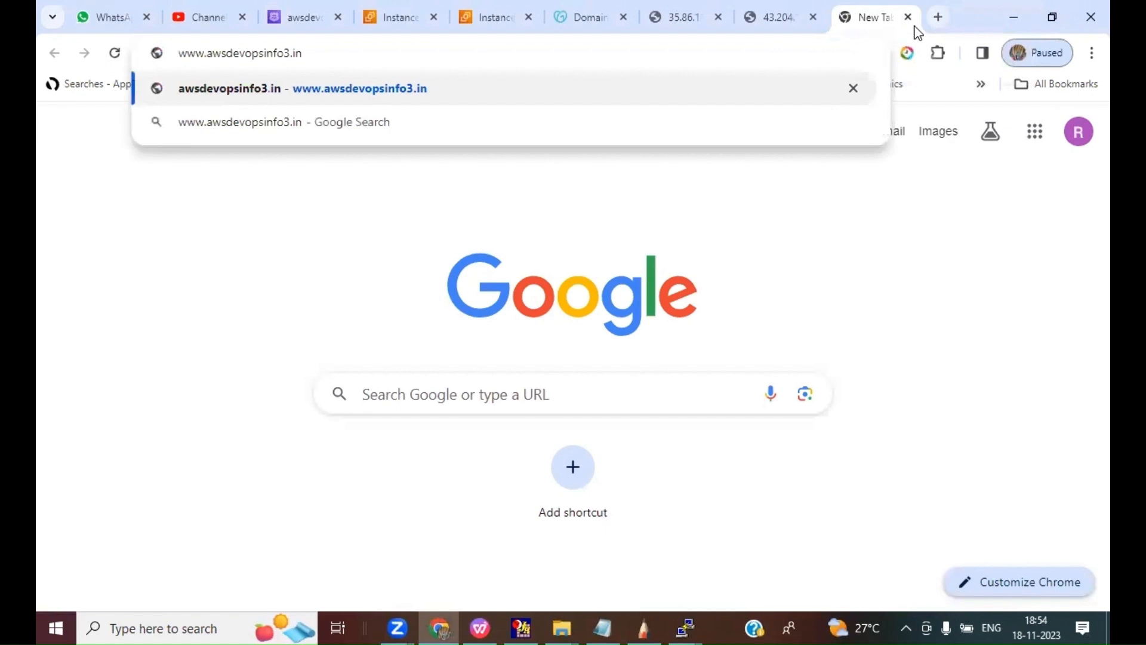
key("Return")
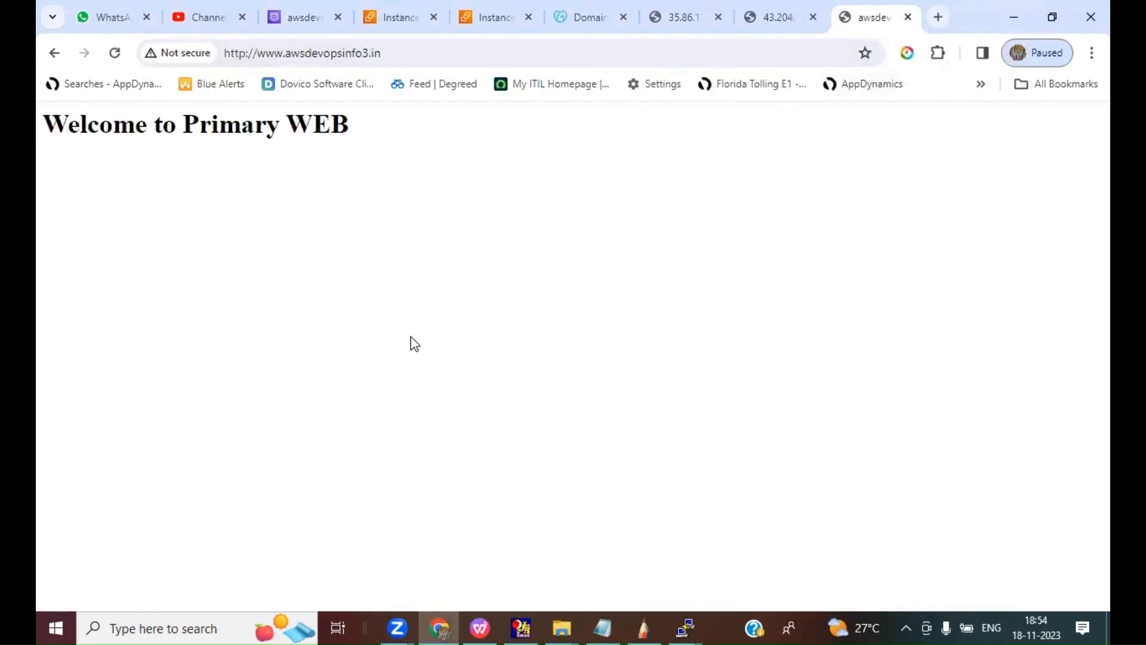
left_click(115, 52)
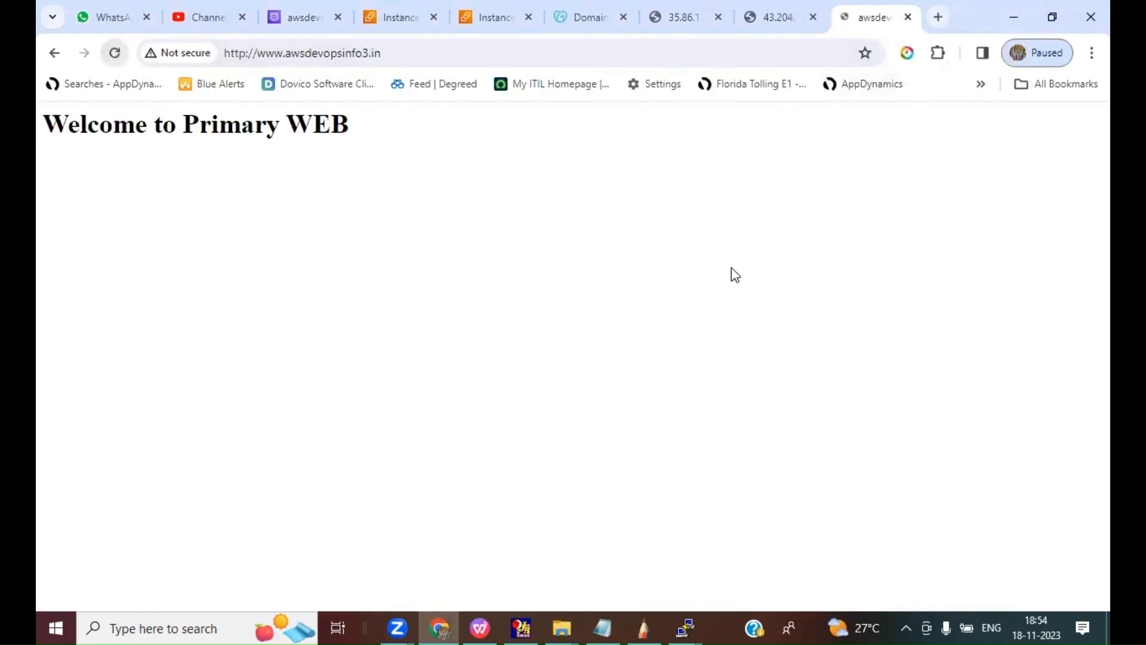
left_click(116, 55)
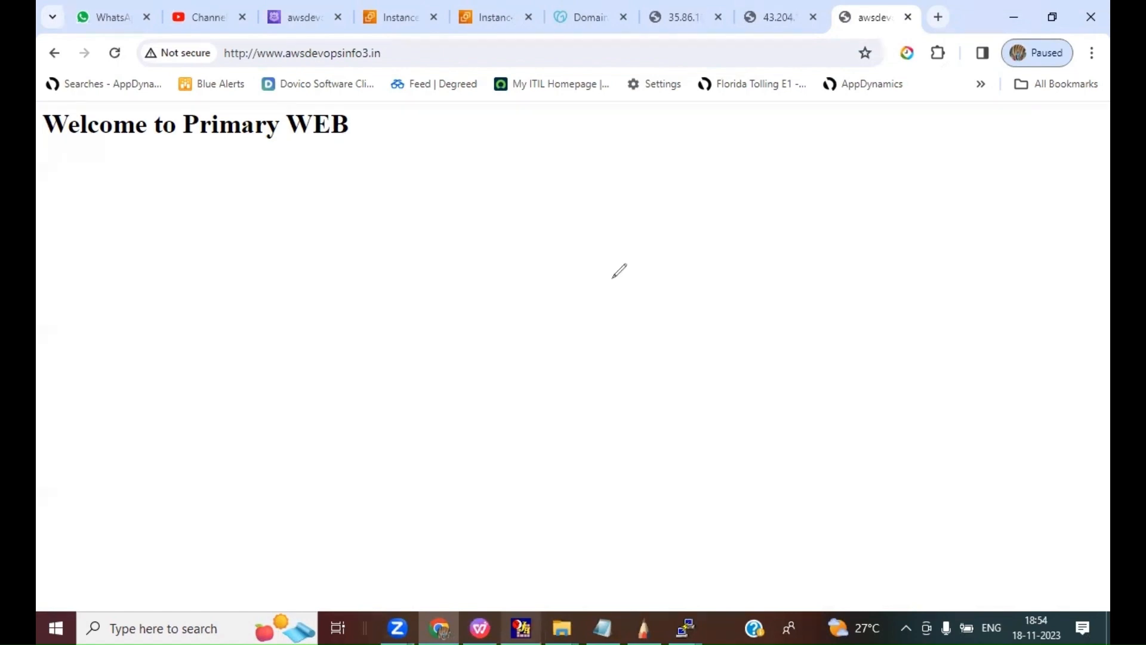
Step: Switch to the WPS presentation and review the five tasks on the LAB Demo Instructions slide
key("alt+Tab")
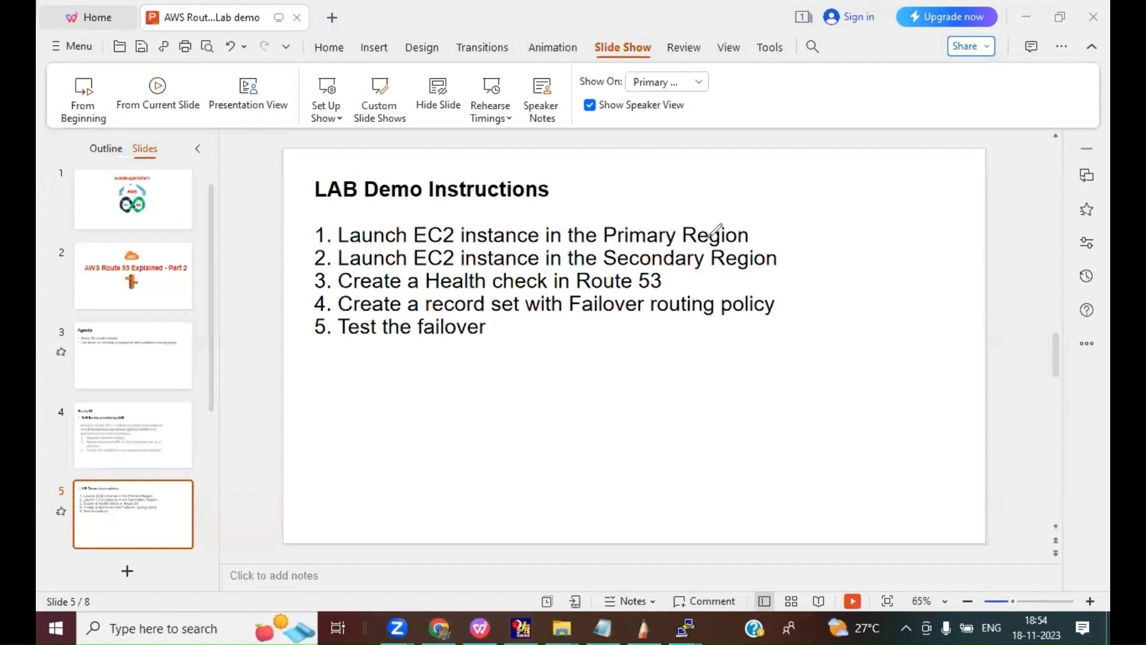
left_click_drag(715, 230, 731, 214)
left_click_drag(712, 262, 733, 236)
left_click_drag(671, 286, 705, 265)
left_click_drag(427, 311, 526, 308)
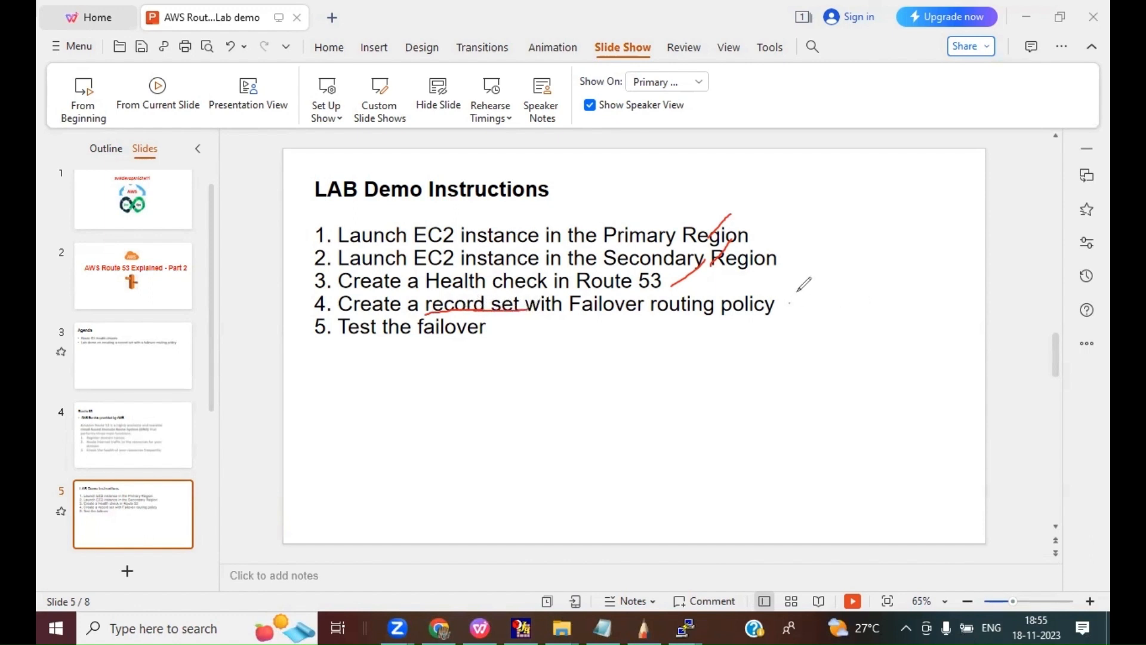
mouse_move(789, 302)
left_mouse_down()
mouse_move(820, 259)
mouse_move(810, 322)
mouse_move(831, 303)
left_mouse_up()
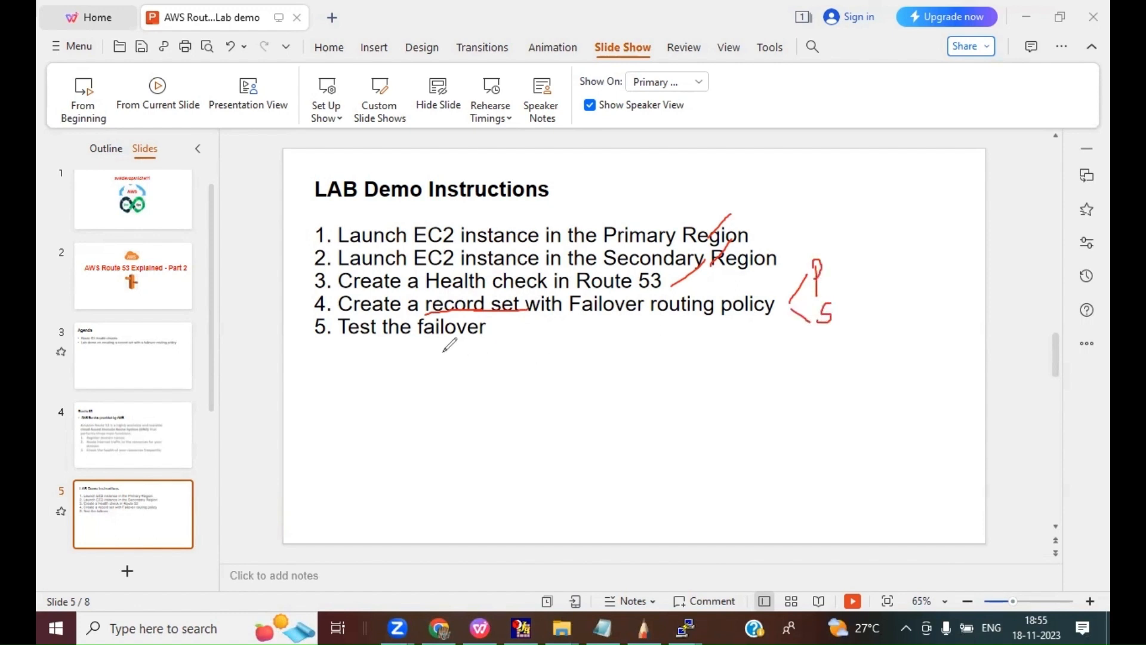
left_click_drag(416, 342, 488, 338)
key("Escape")
left_click(525, 350)
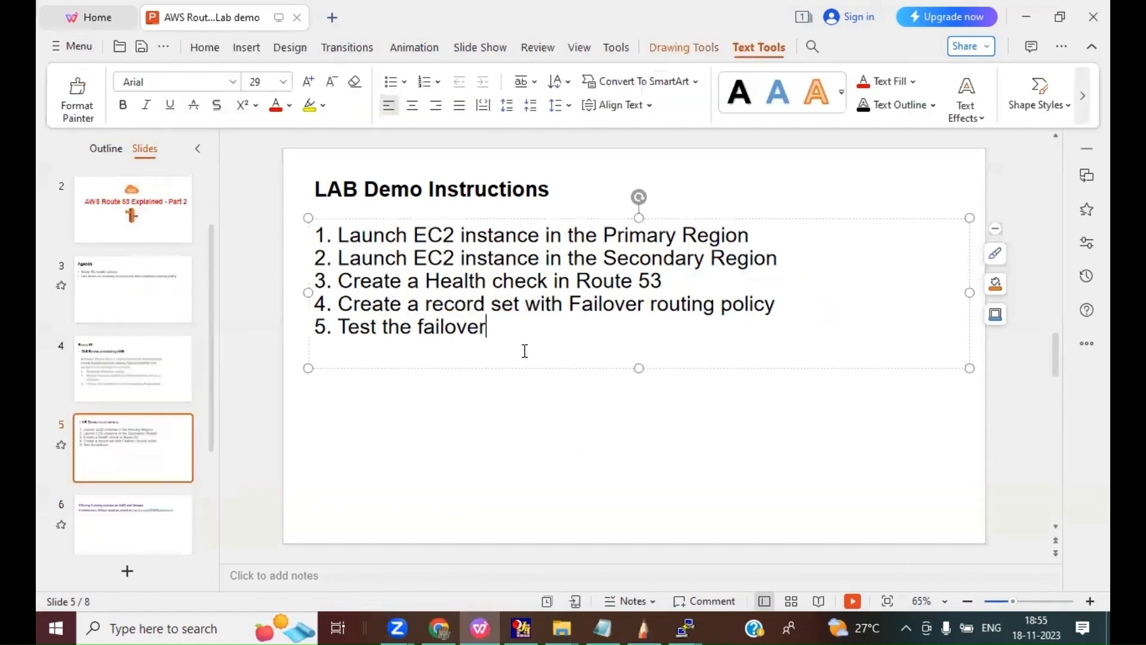
Step: Return to Chrome and view the running EC2 instances in the Mumbai region through the EC2 dashboard
left_click(440, 628)
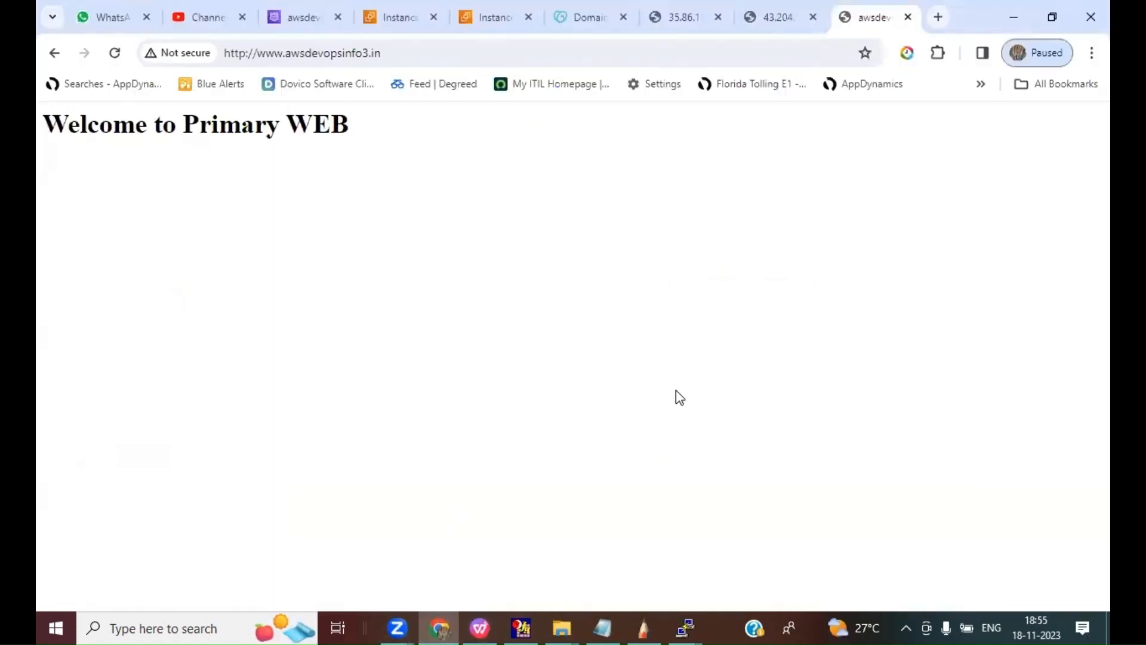
left_click(400, 16)
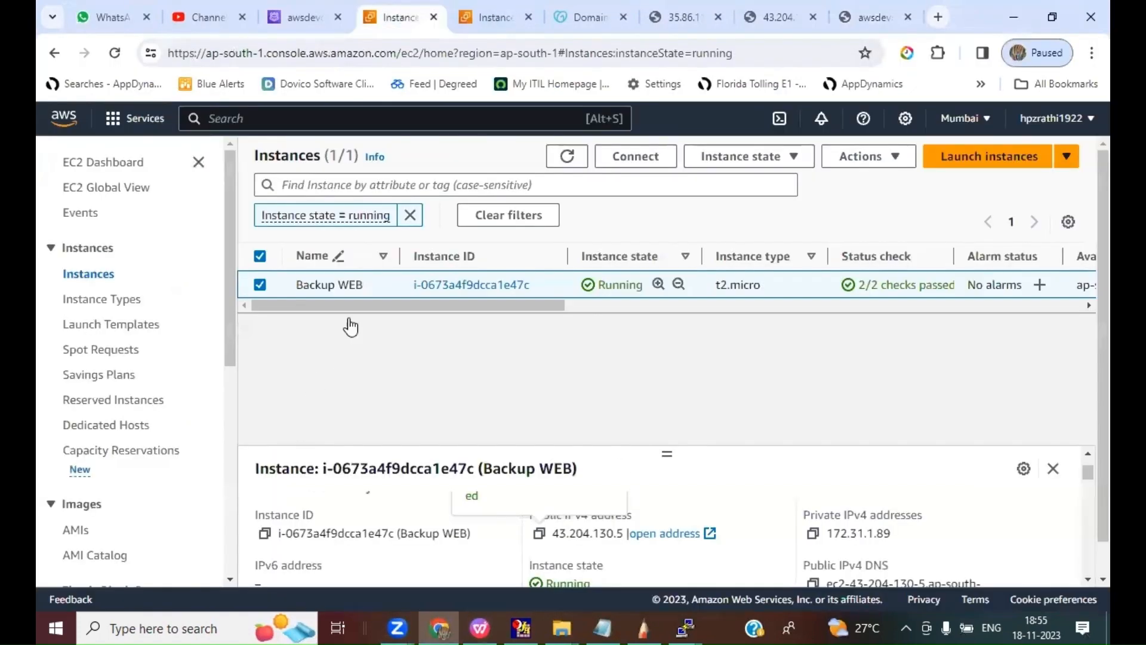
left_click(496, 17)
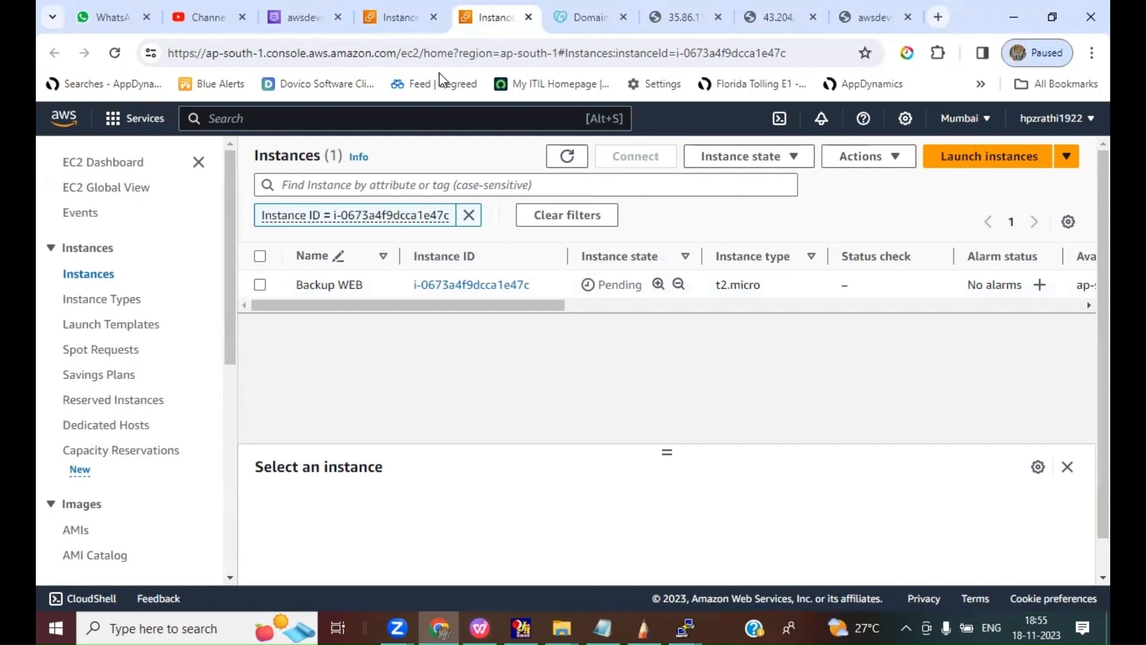
left_click(398, 30)
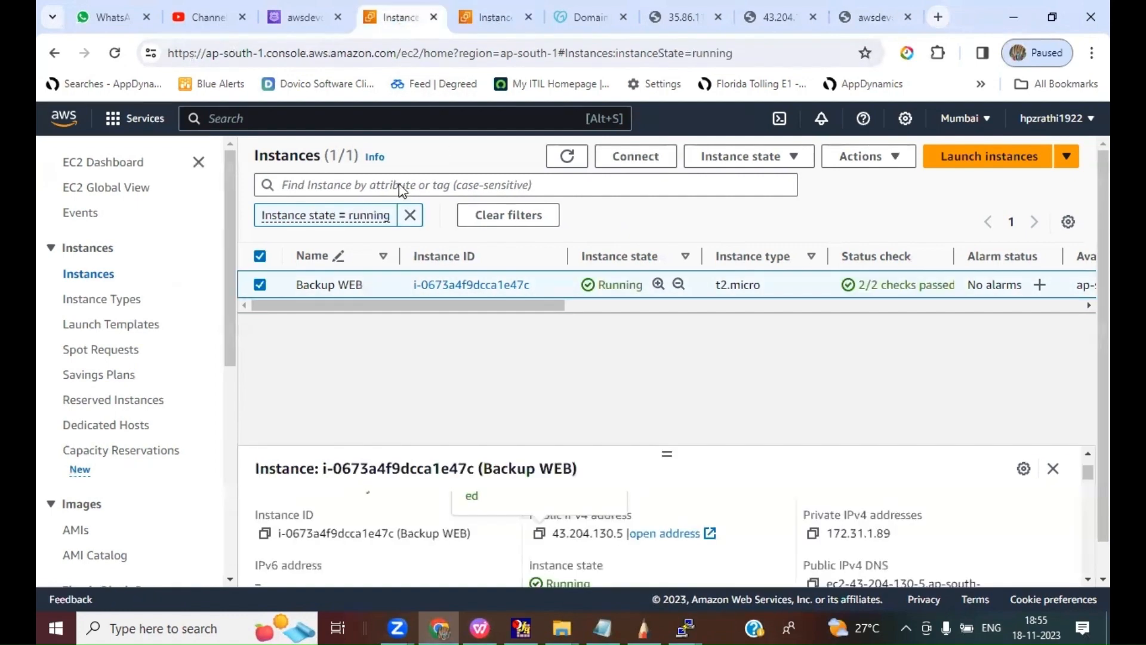
left_click(105, 163)
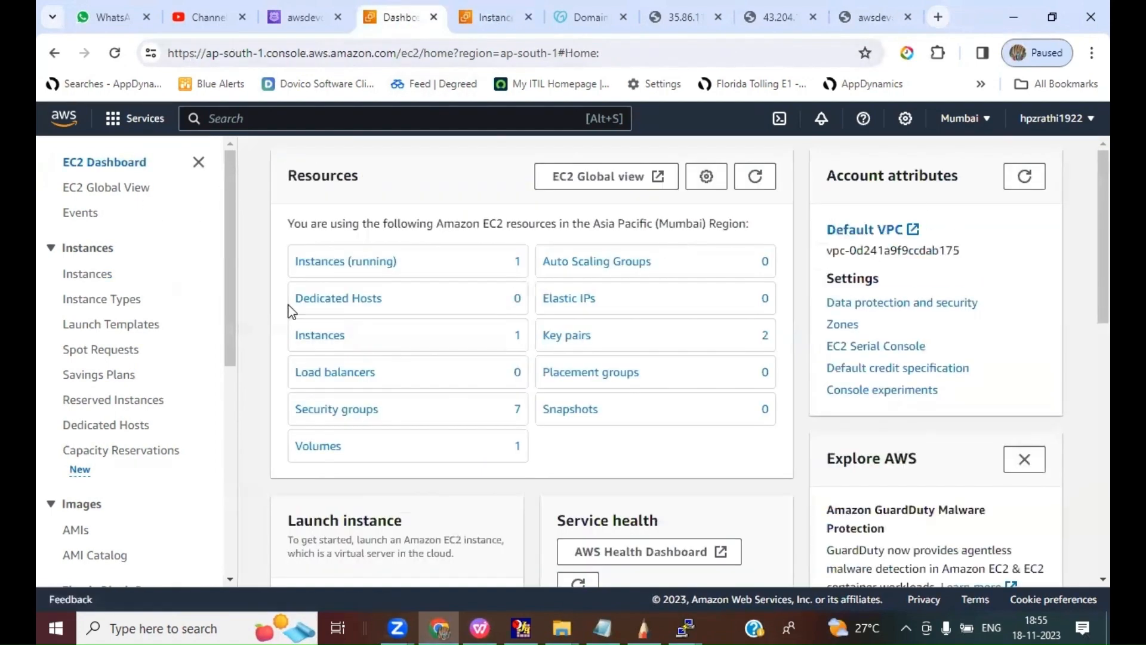
left_click(332, 261)
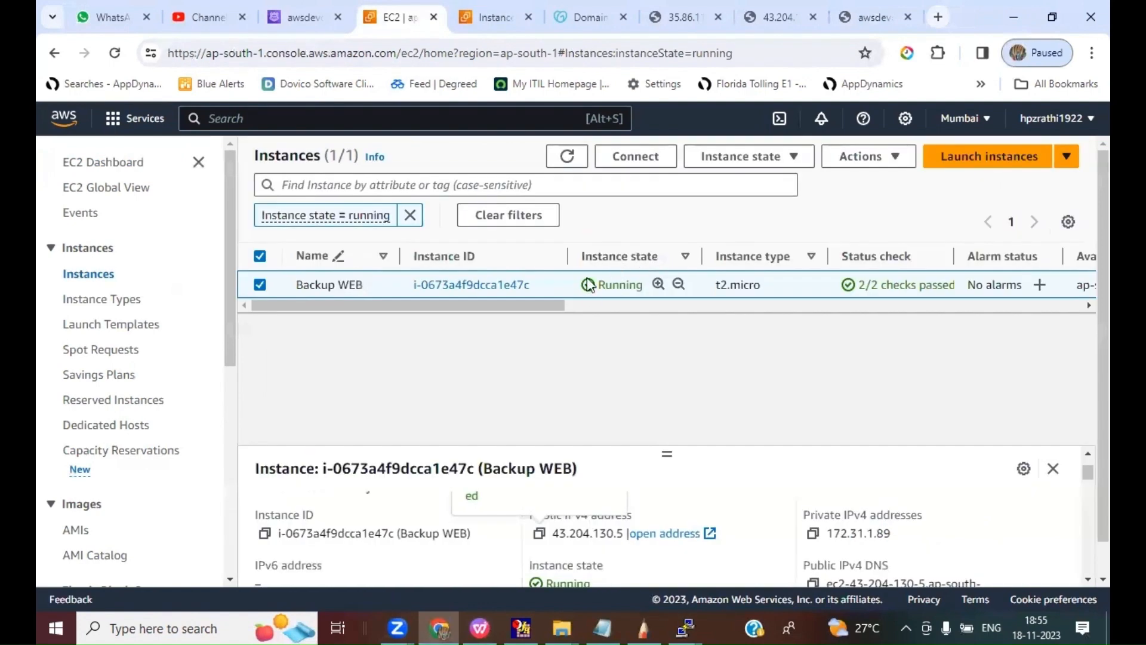
left_click(488, 16)
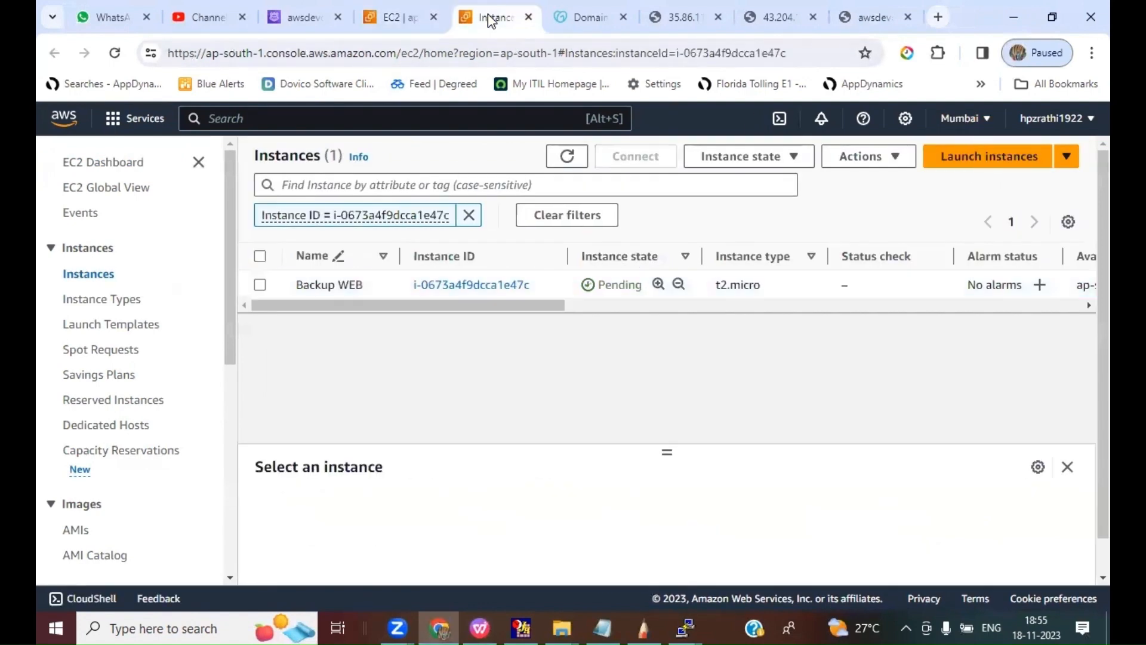
left_click(397, 16)
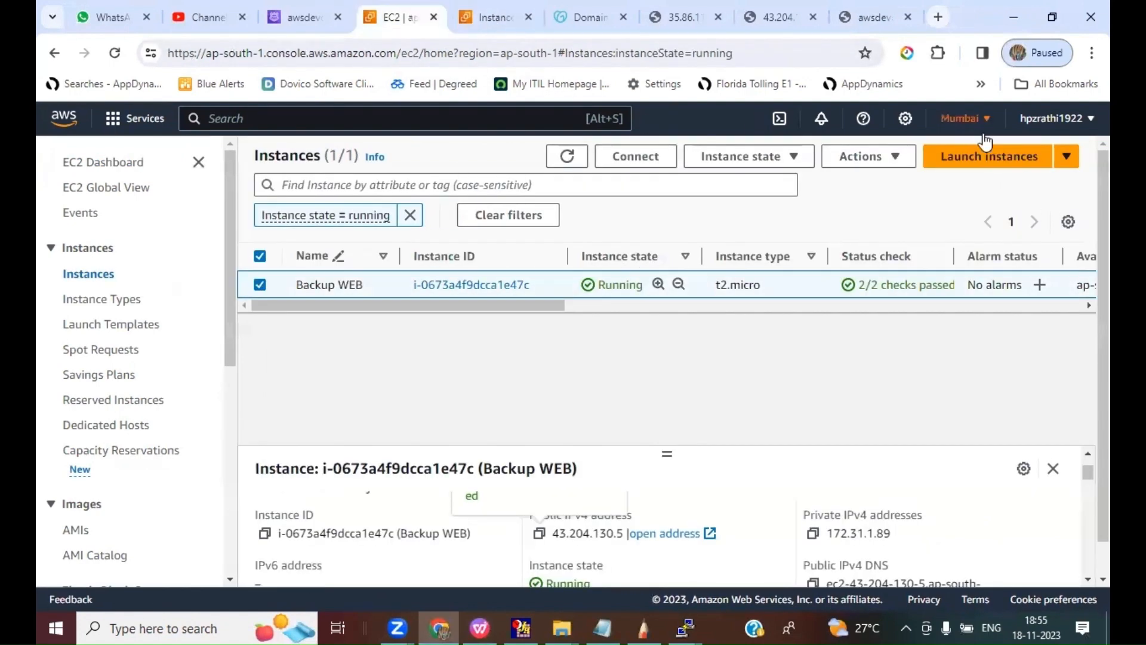
Step: Change the EC2 console region to US West (Oregon) and stop the Primary WEB instance
left_click(967, 118)
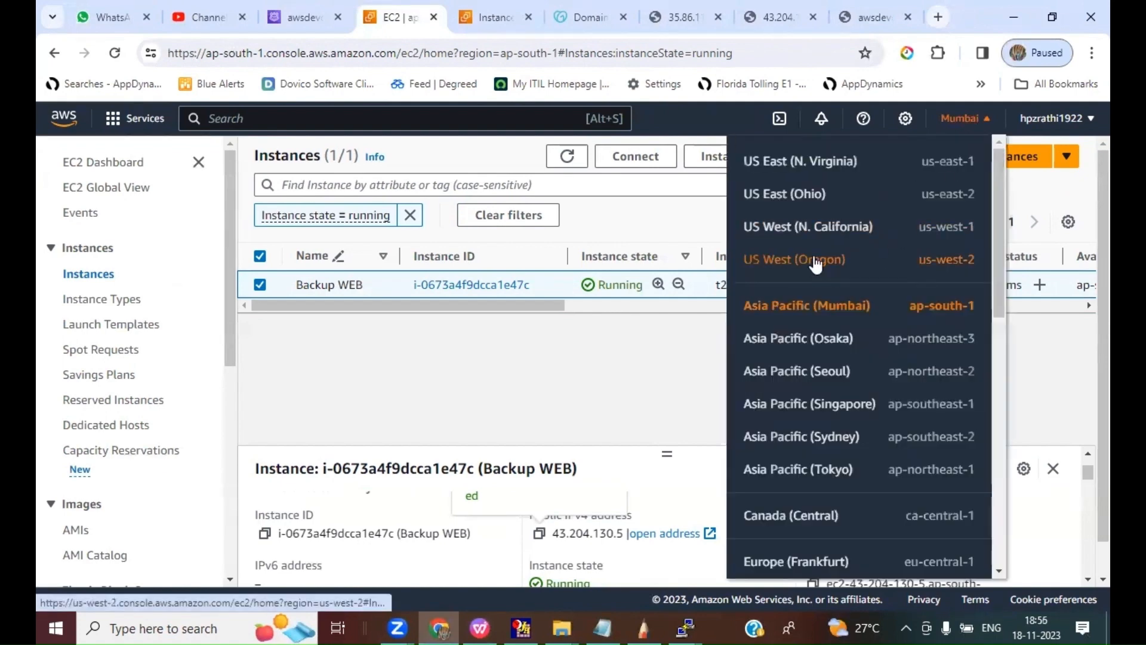
left_click(815, 264)
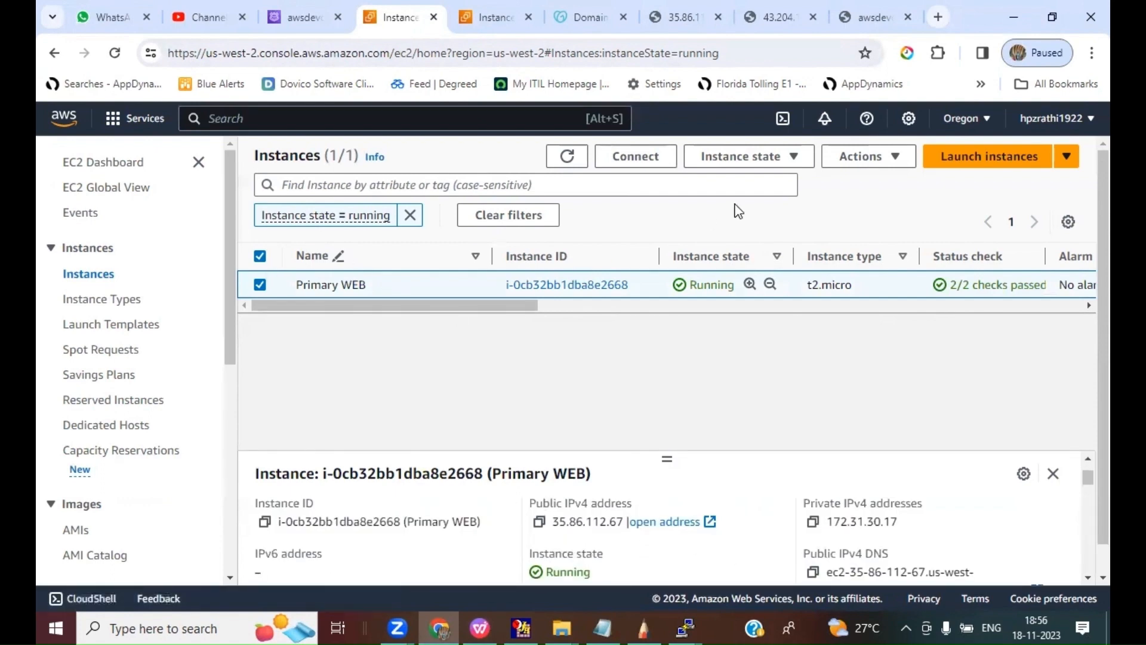
left_click(794, 159)
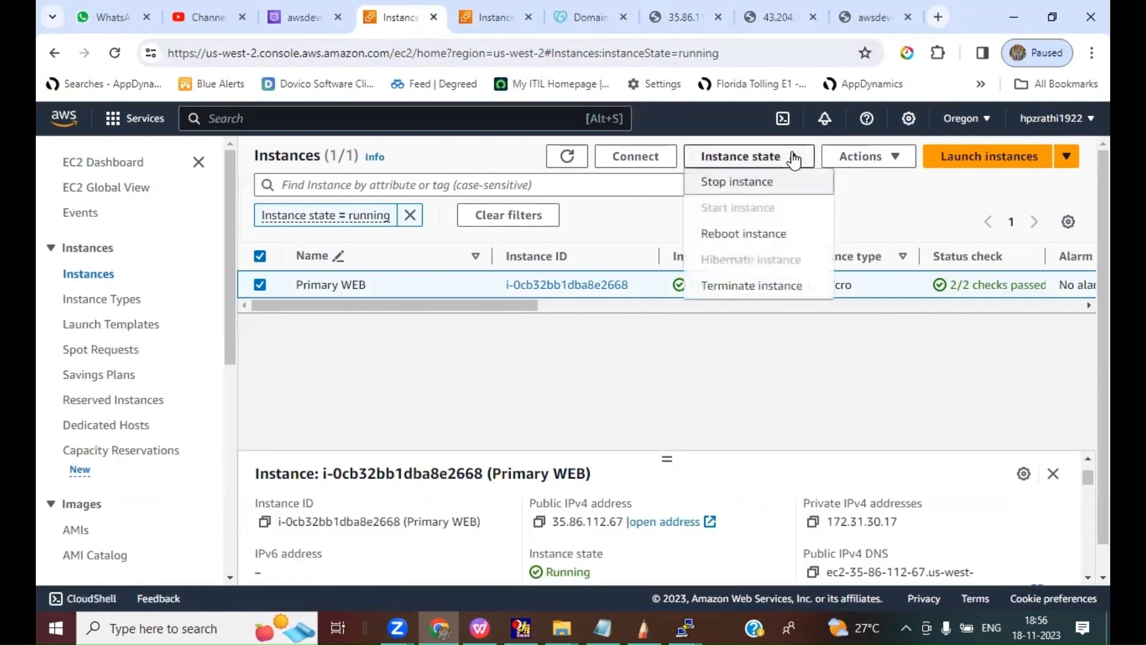
left_click(733, 188)
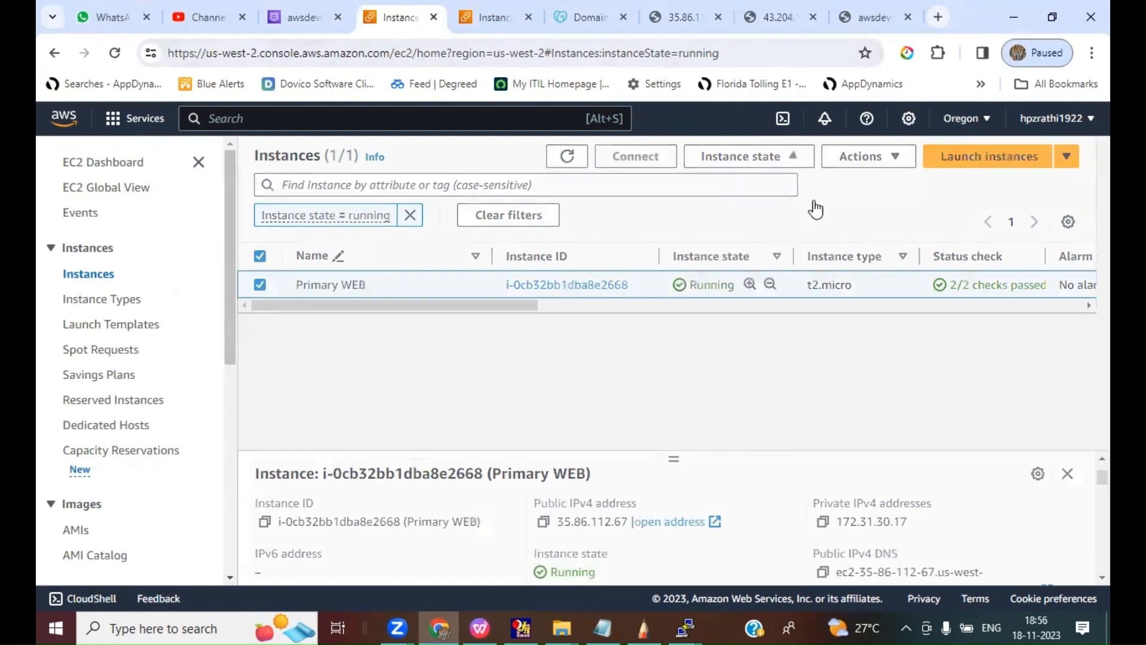
left_click(876, 435)
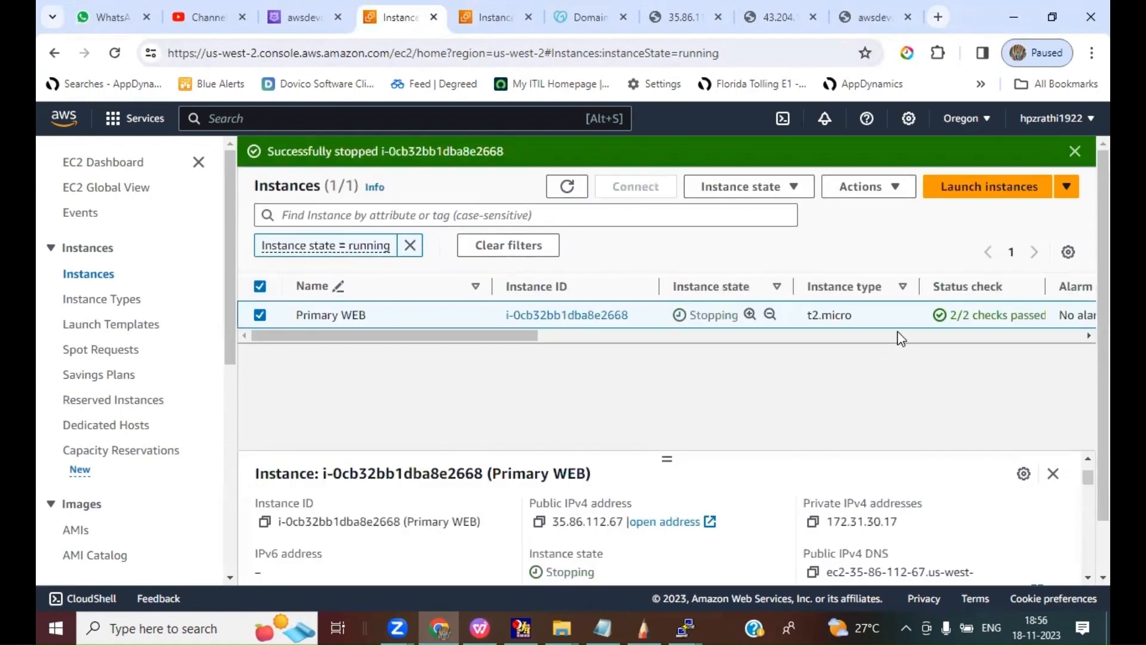
Step: Refresh the Oregon instance list and the Route 53 health checks to check the Primary WEB state and the test_HC status
left_click(567, 187)
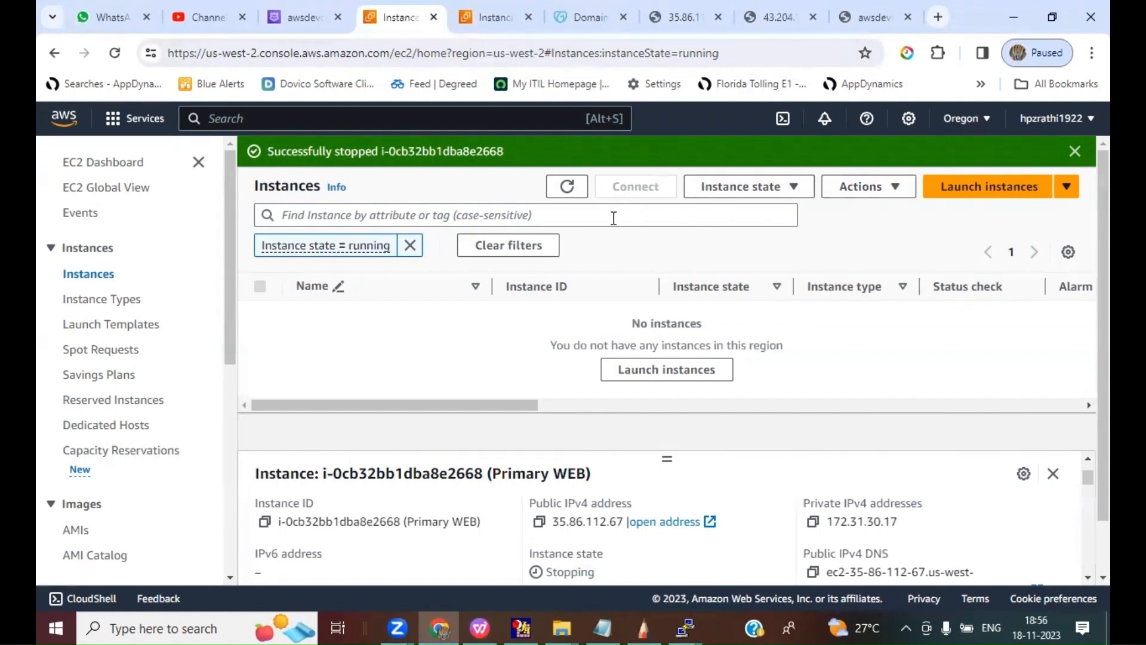
left_click(567, 186)
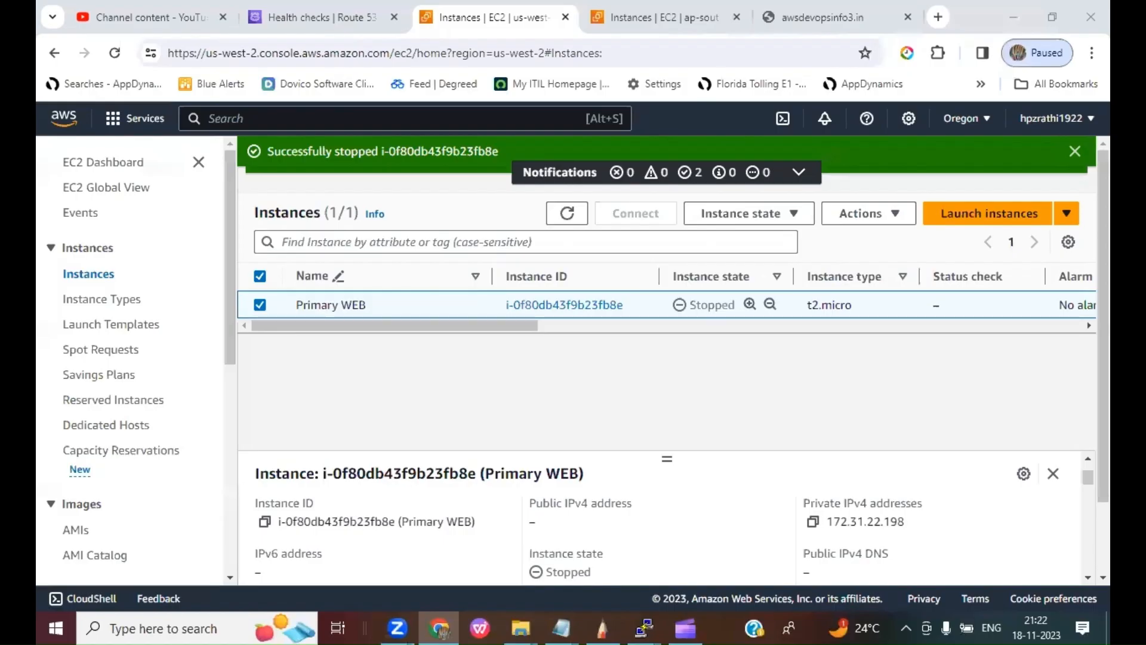
left_click(567, 213)
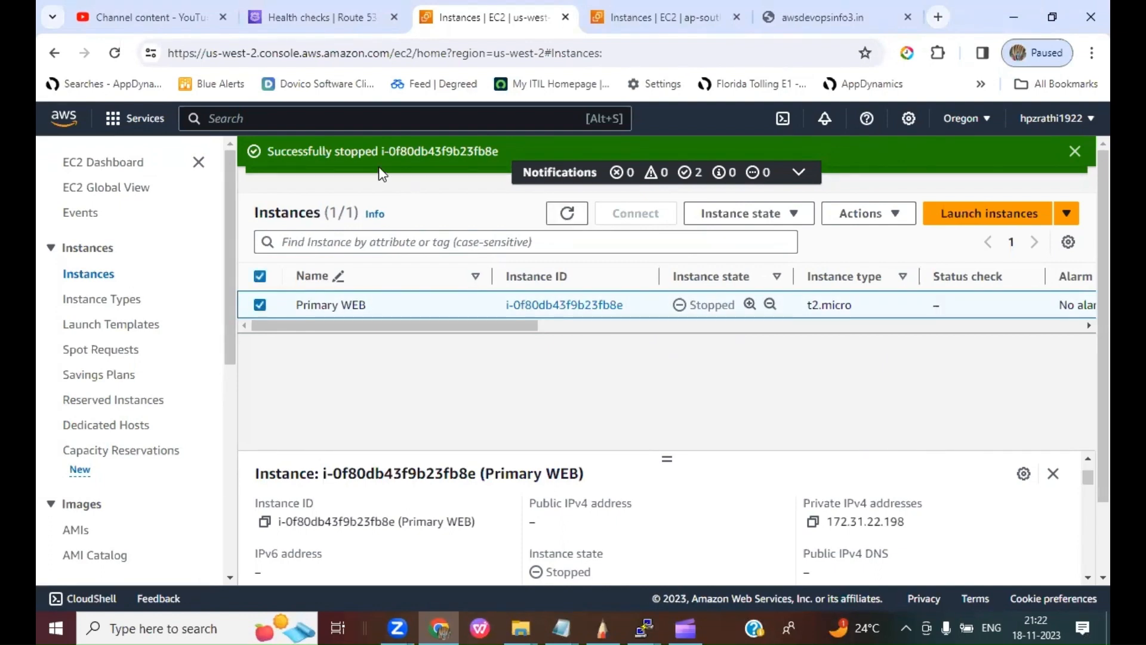
left_click(325, 17)
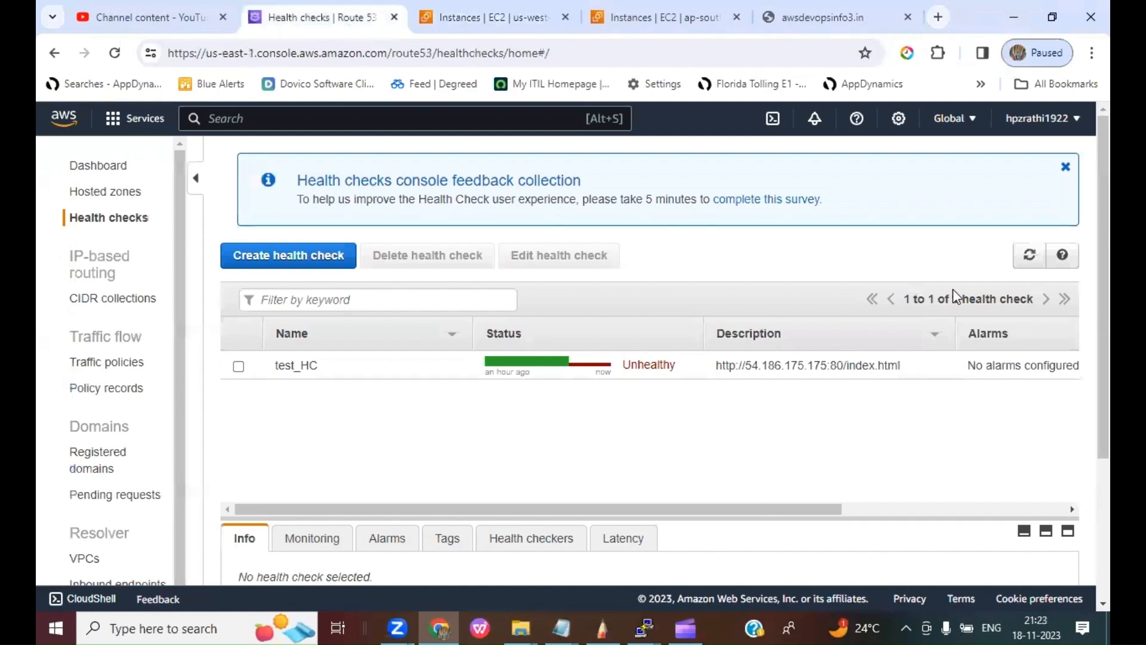
left_click(1029, 254)
left_click(1029, 255)
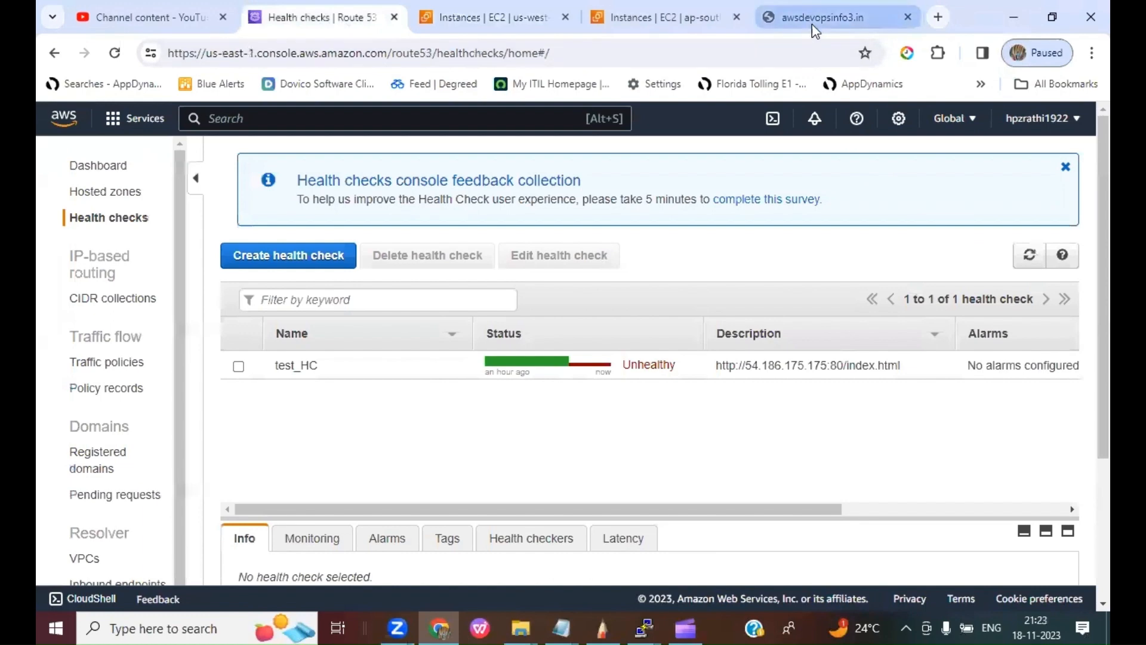
left_click(812, 23)
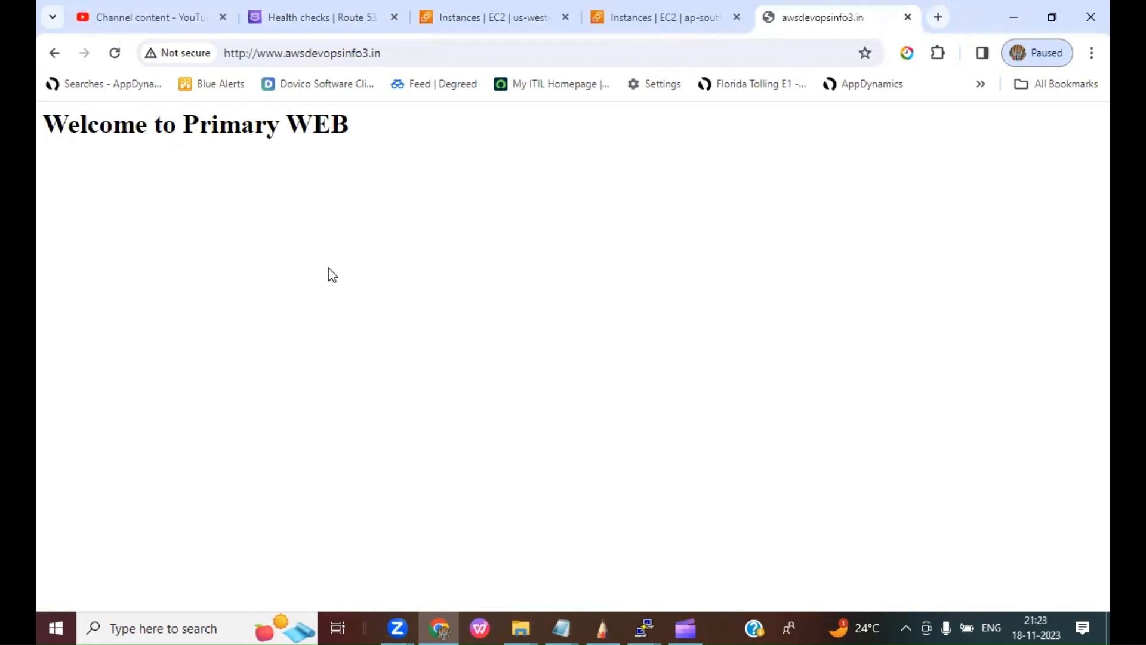
left_click(114, 55)
left_click(402, 52)
right_click(333, 52)
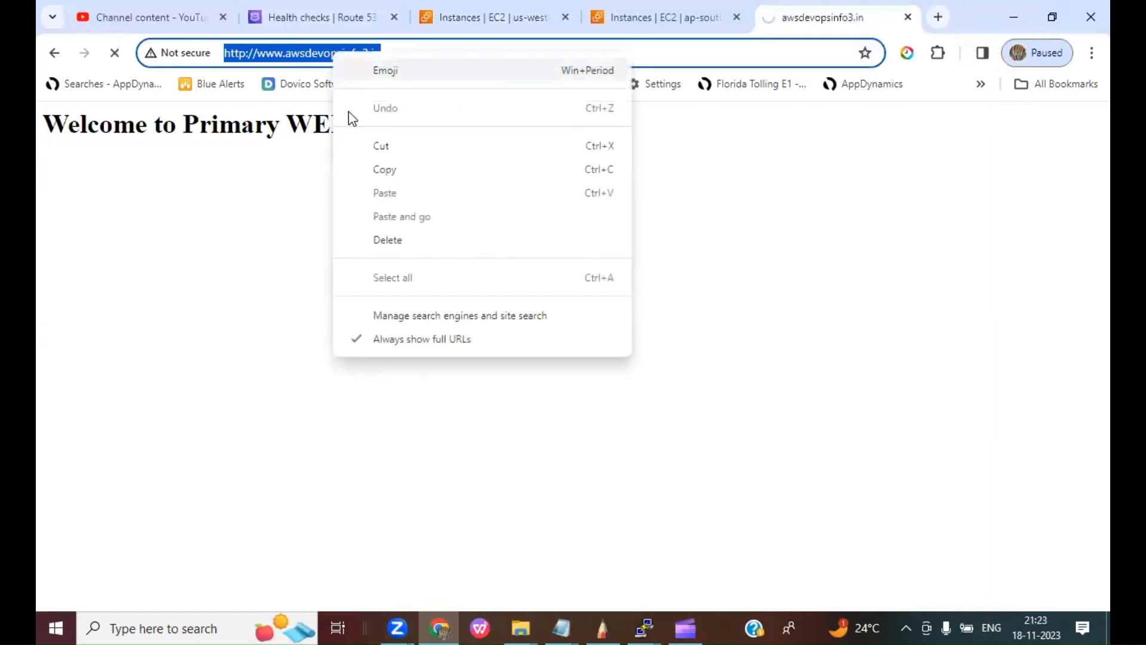
left_click(383, 170)
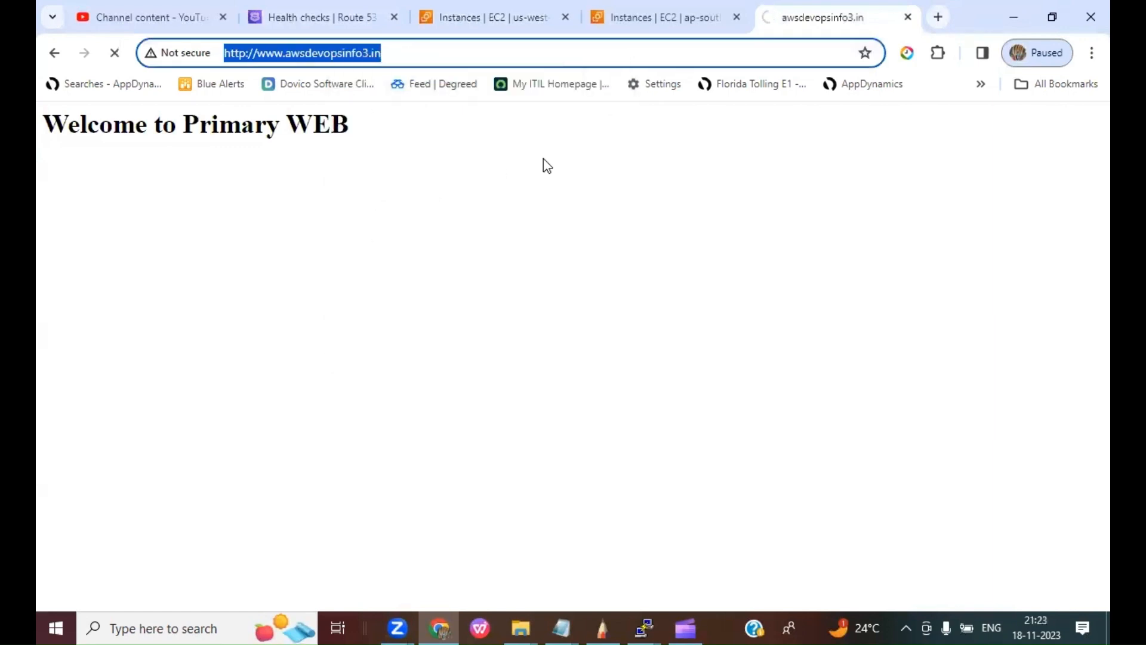
left_click(937, 17)
key("ctrl+v")
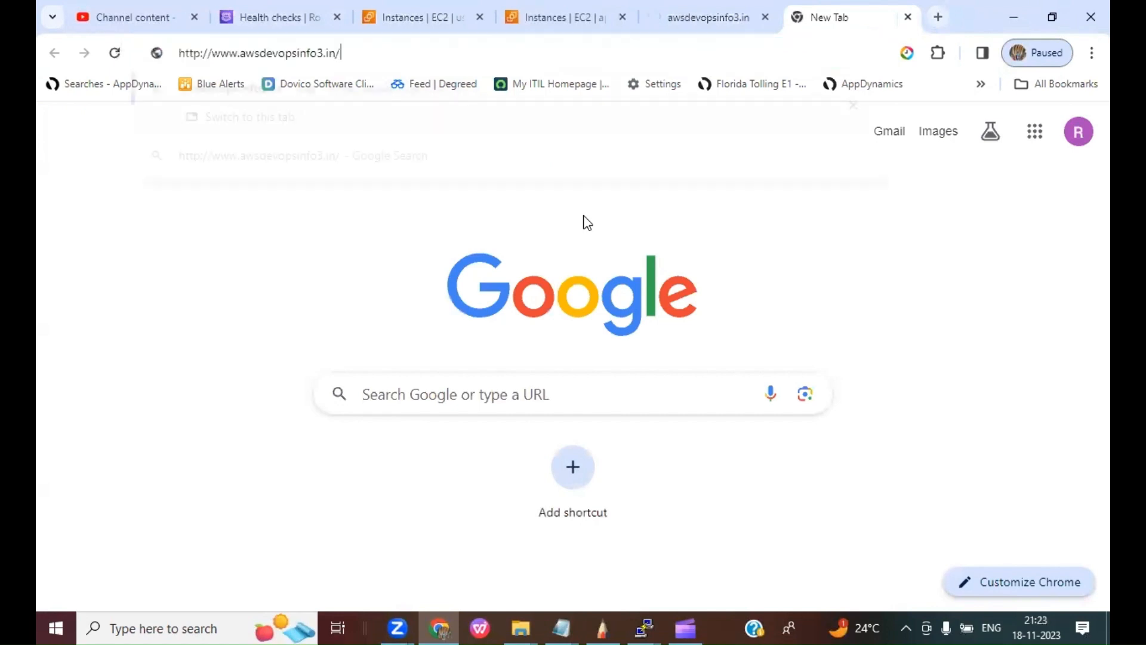
key("Return")
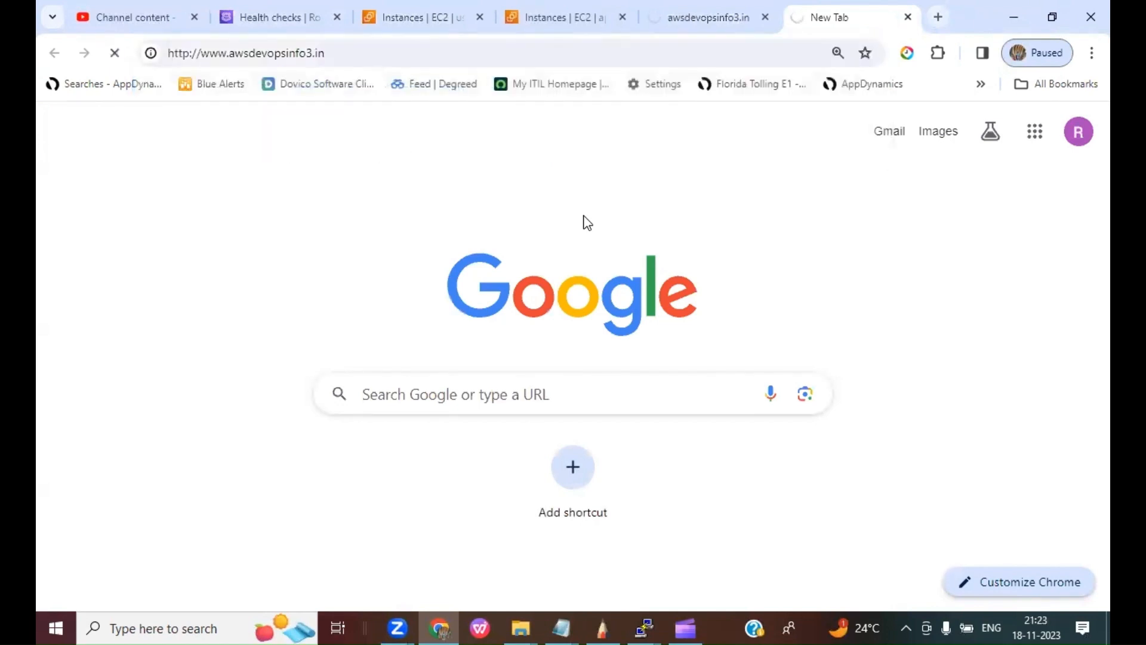